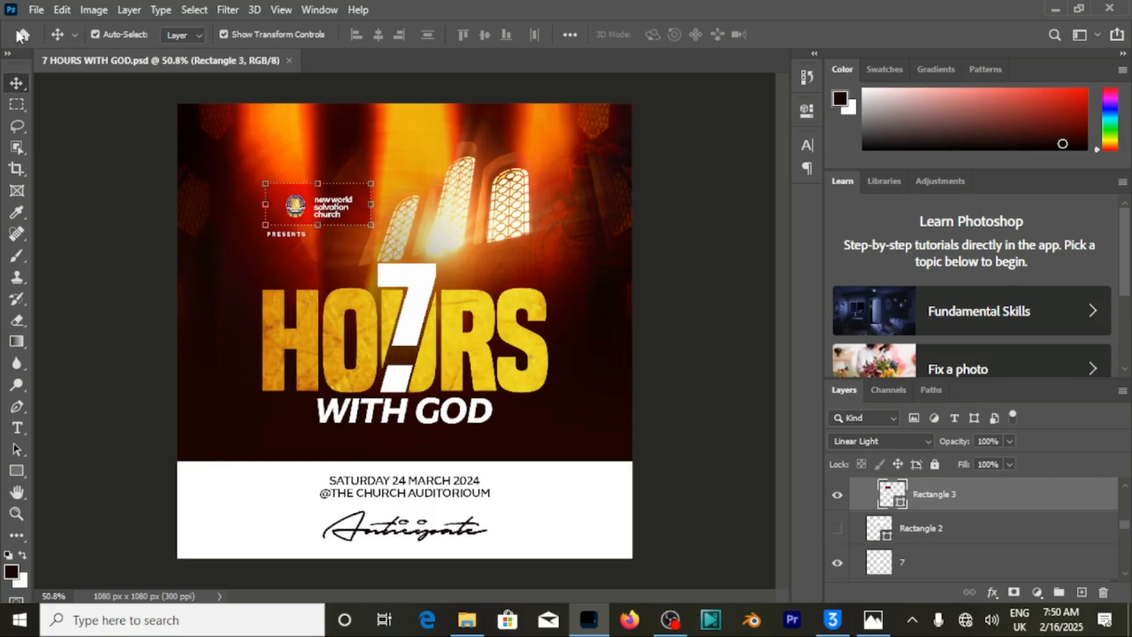
# Create a new document 1080 pixels wide and 1080 pixels high
pyautogui.click(31, 8)
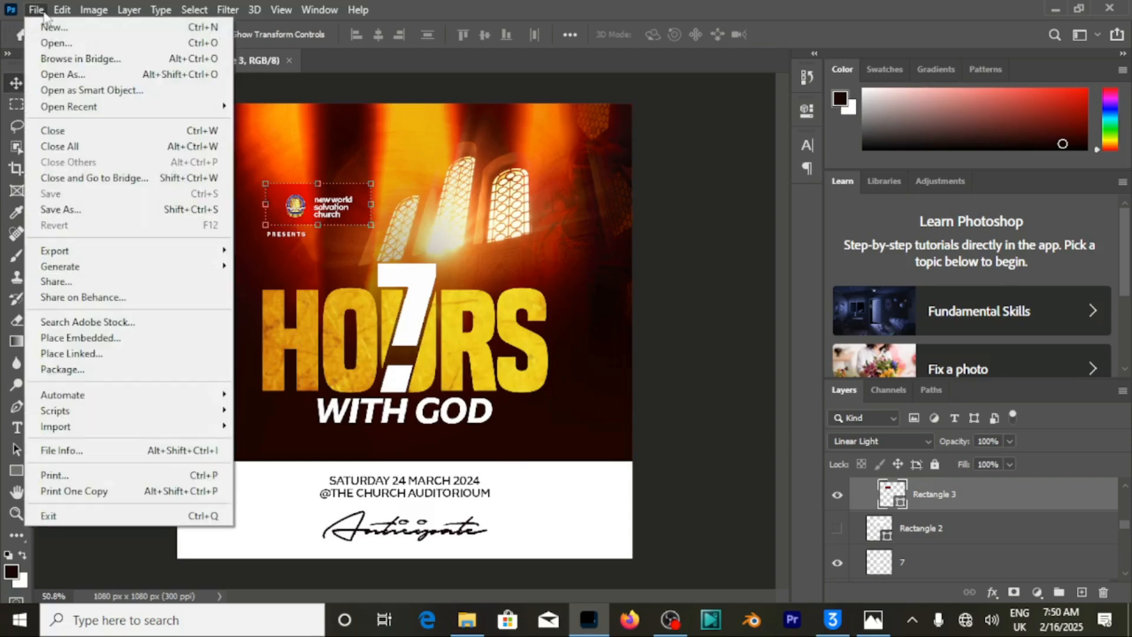
pyautogui.click(51, 26)
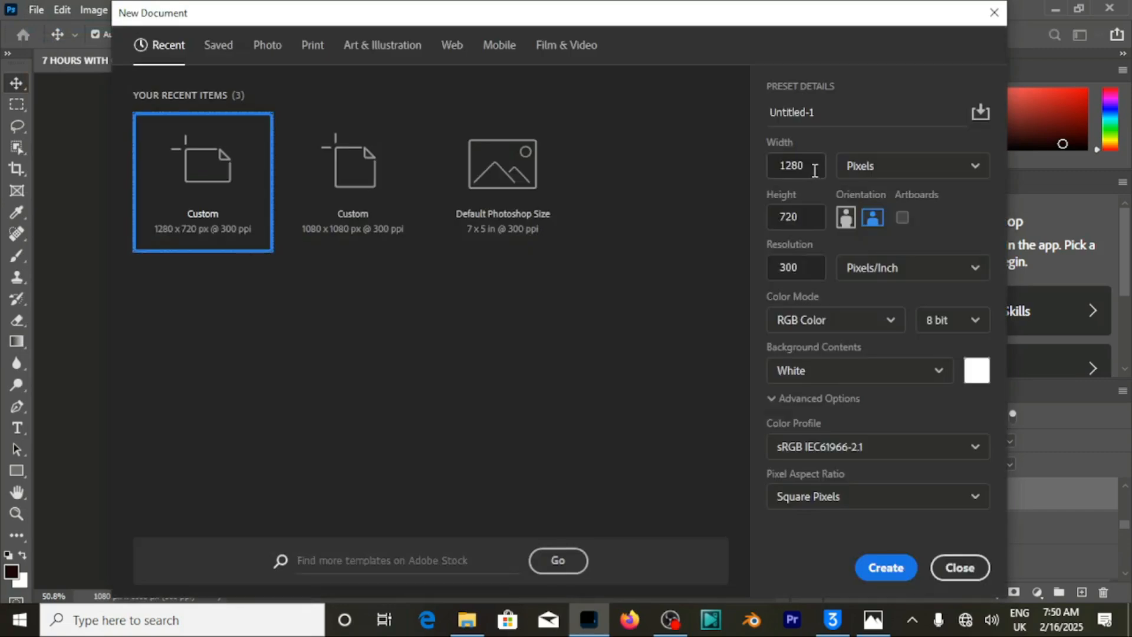
pyautogui.click(815, 171)
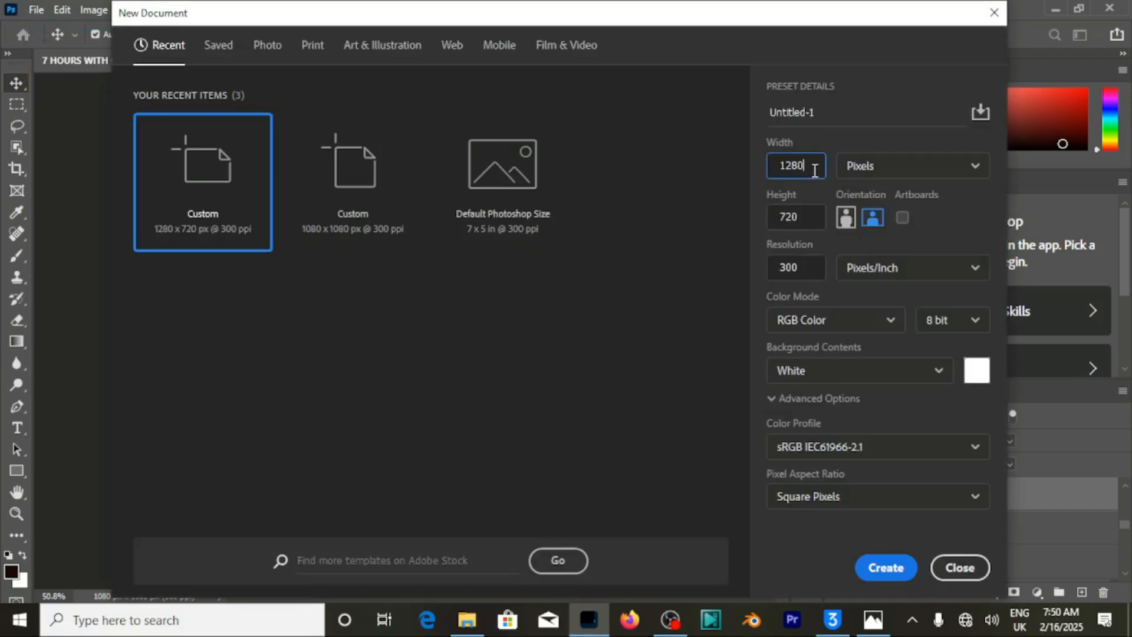
pyautogui.doubleClick(815, 171)
pyautogui.write('1080')
pyautogui.click(808, 213)
pyautogui.doubleClick(809, 214)
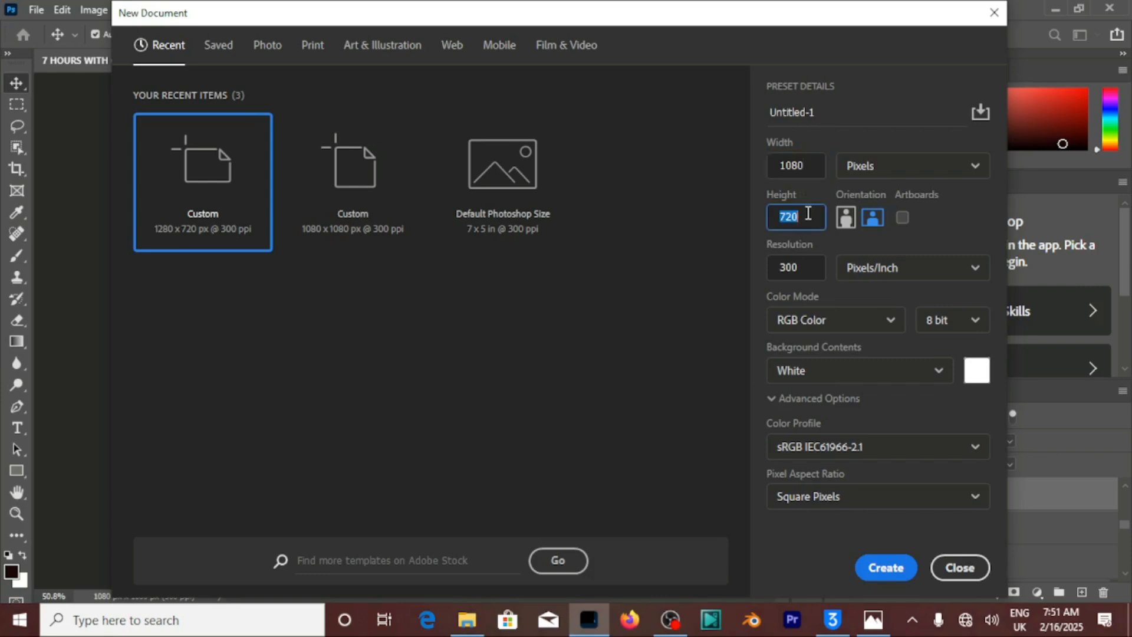
pyautogui.write('1080')
pyautogui.click(886, 568)
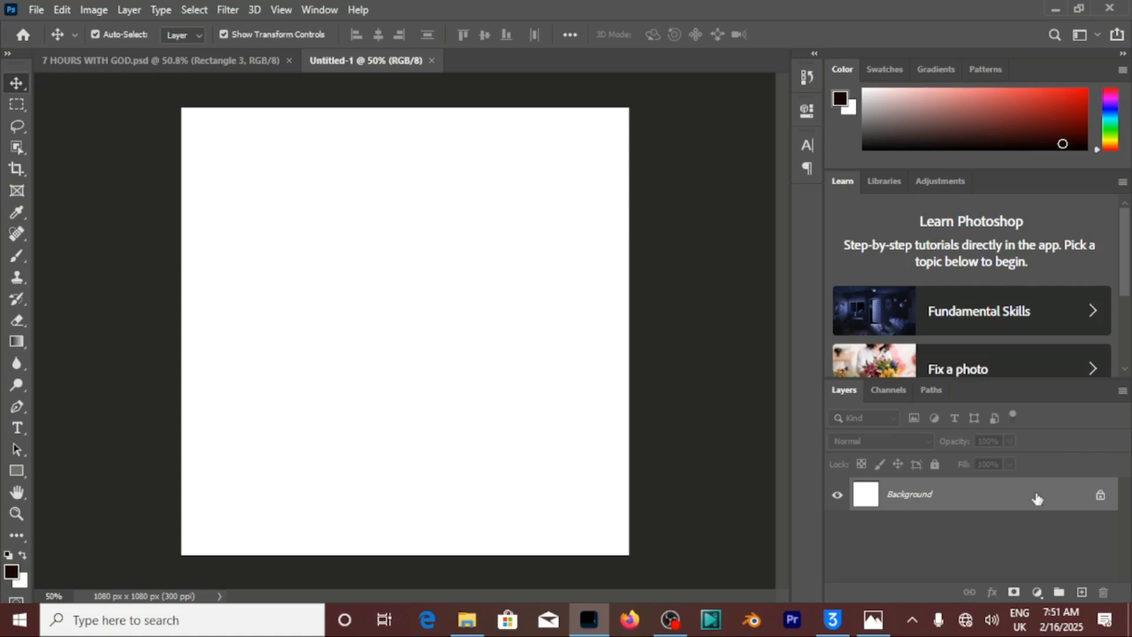
# Unlock the Background layer so it becomes a regular editable layer
pyautogui.click(1100, 496)
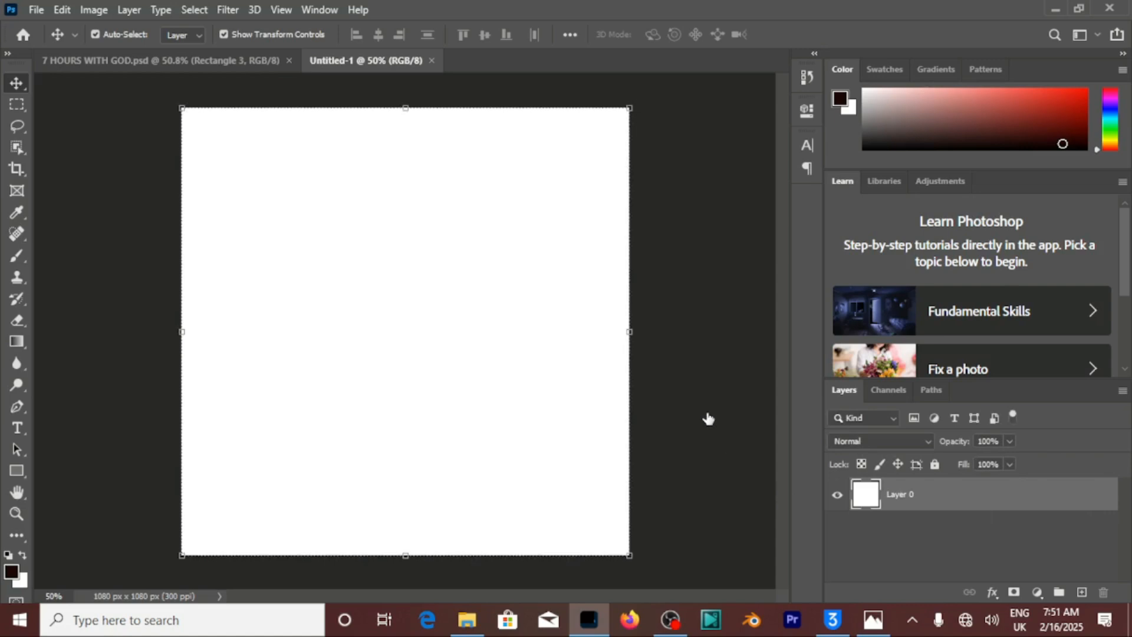
pyautogui.doubleClick(480, 363)
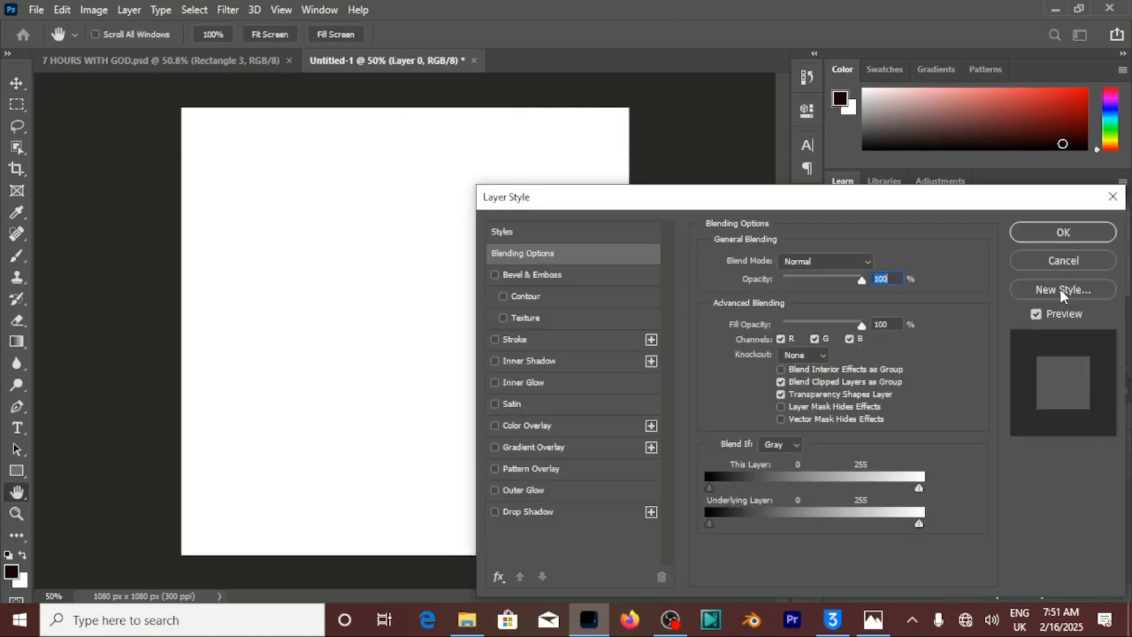
pyautogui.click(1059, 265)
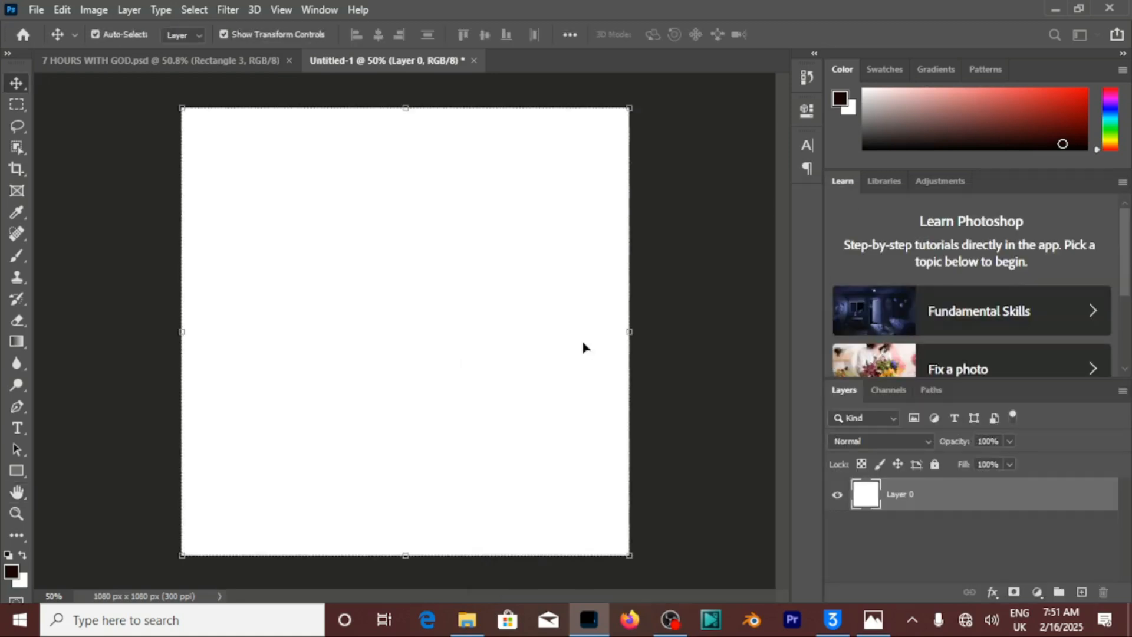
pyautogui.scroll(1, 583, 343)
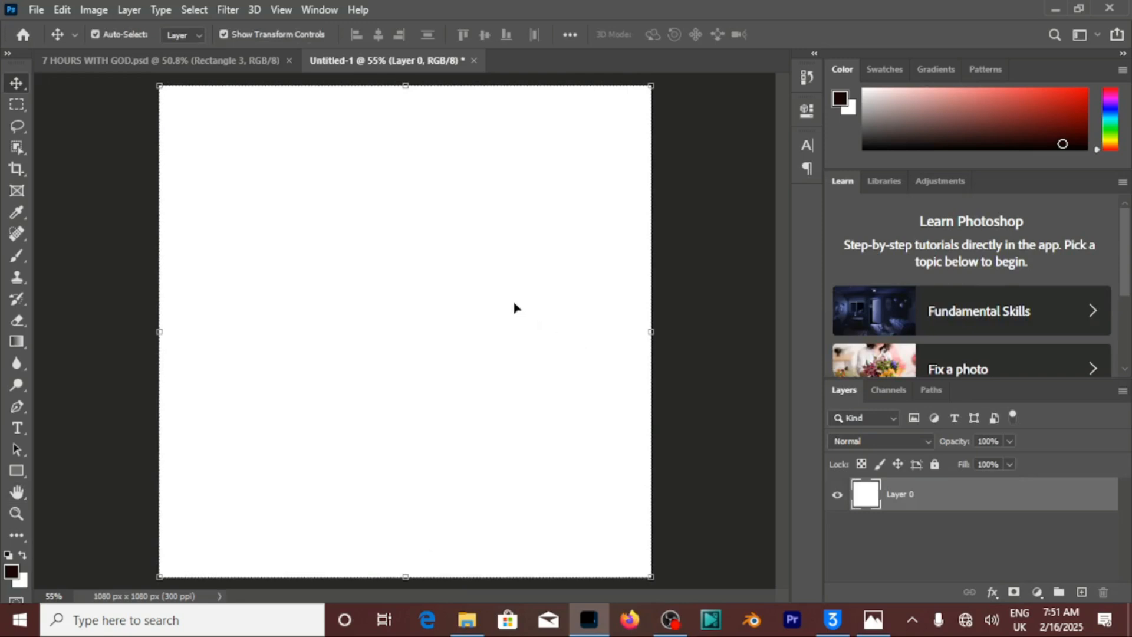
# Place IMG_8362.JPG from the 7hours folder as a linked image filling the canvas
pyautogui.click(37, 9)
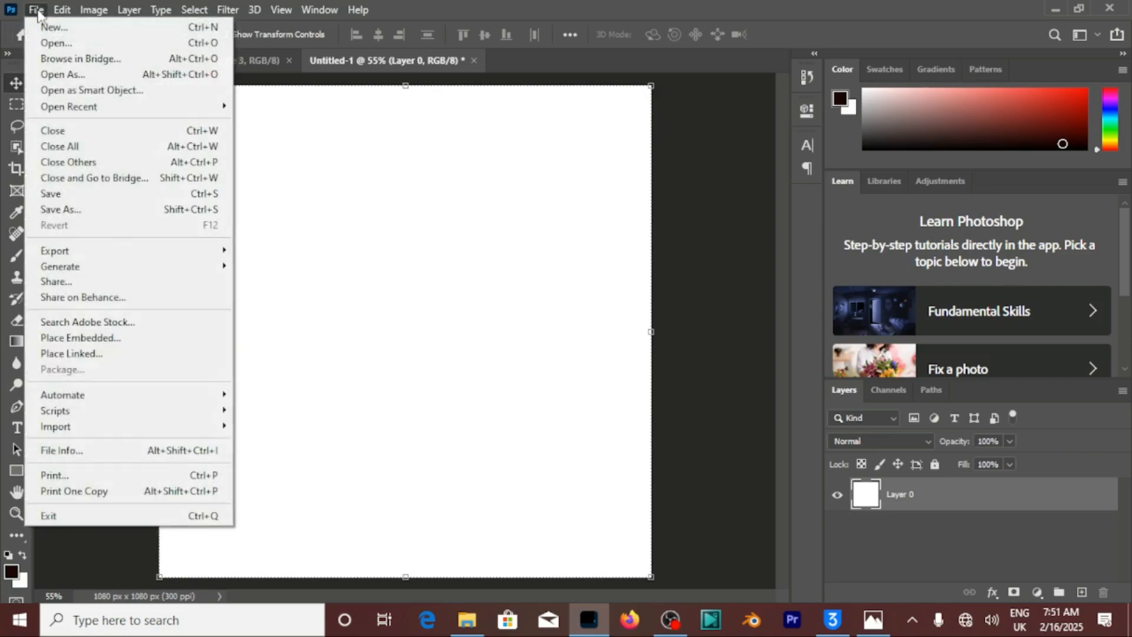
pyautogui.click(72, 355)
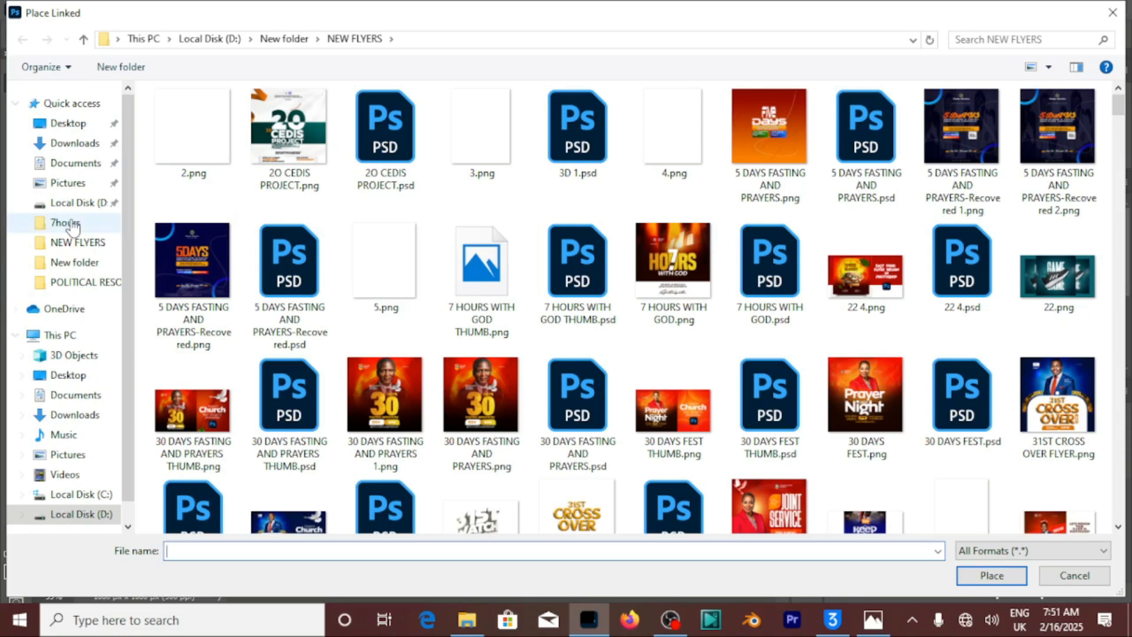
pyautogui.click(83, 230)
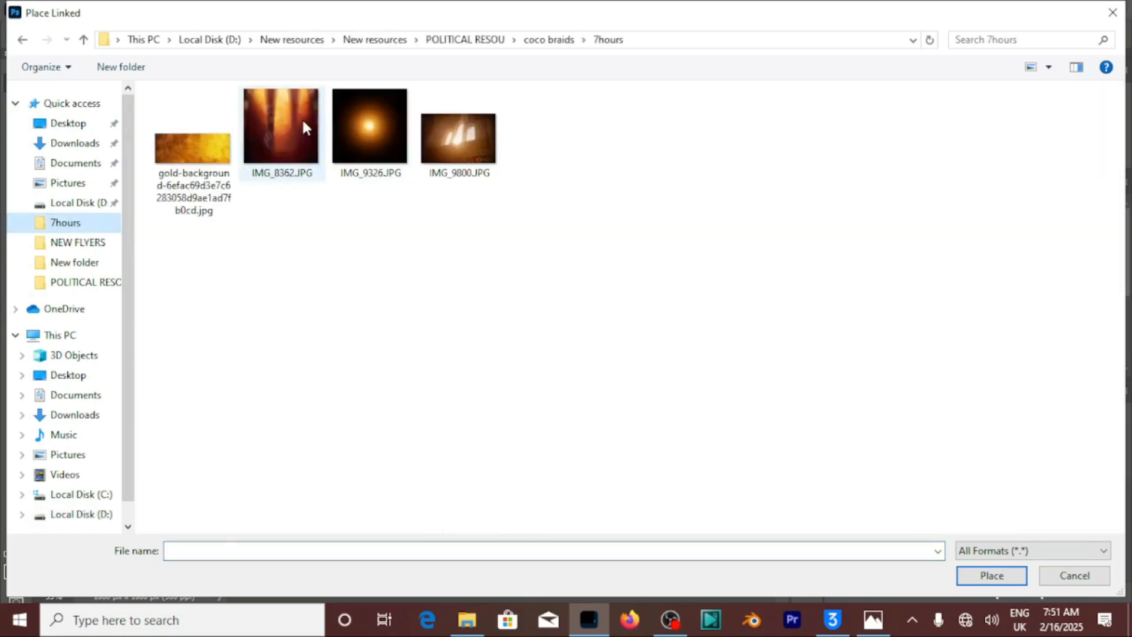
pyautogui.click(286, 117)
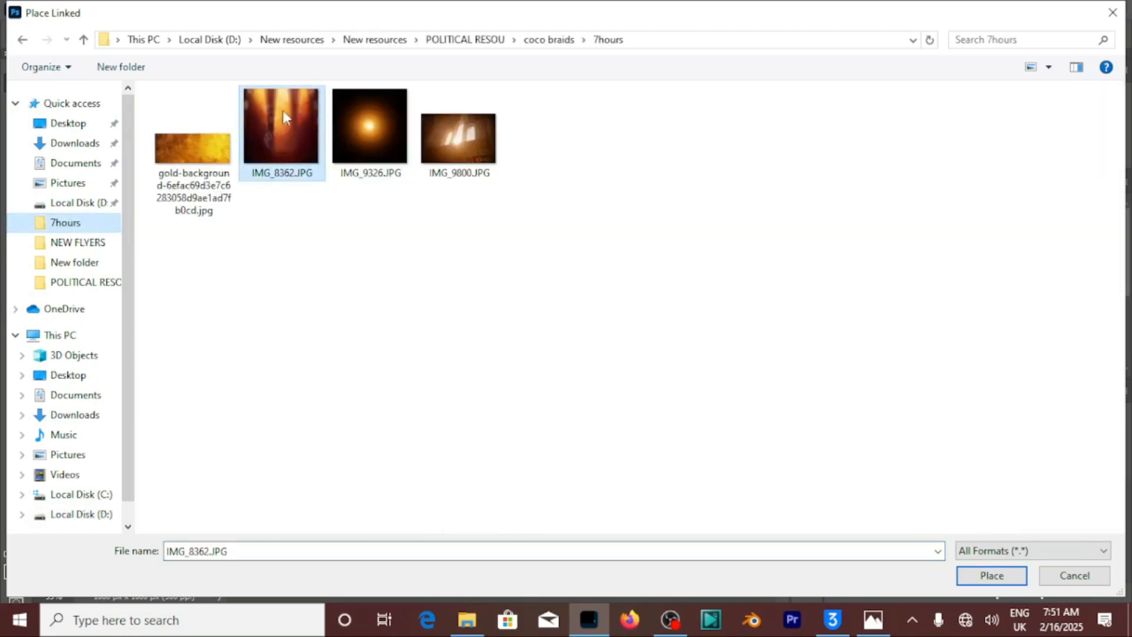
pyautogui.click(1010, 579)
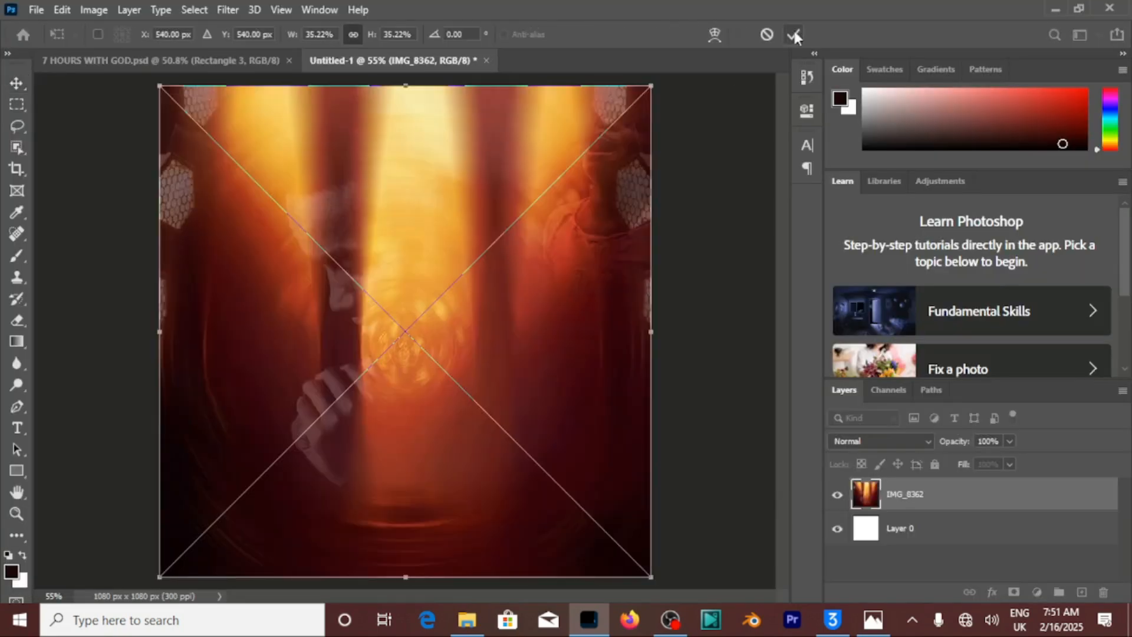
pyautogui.click(793, 36)
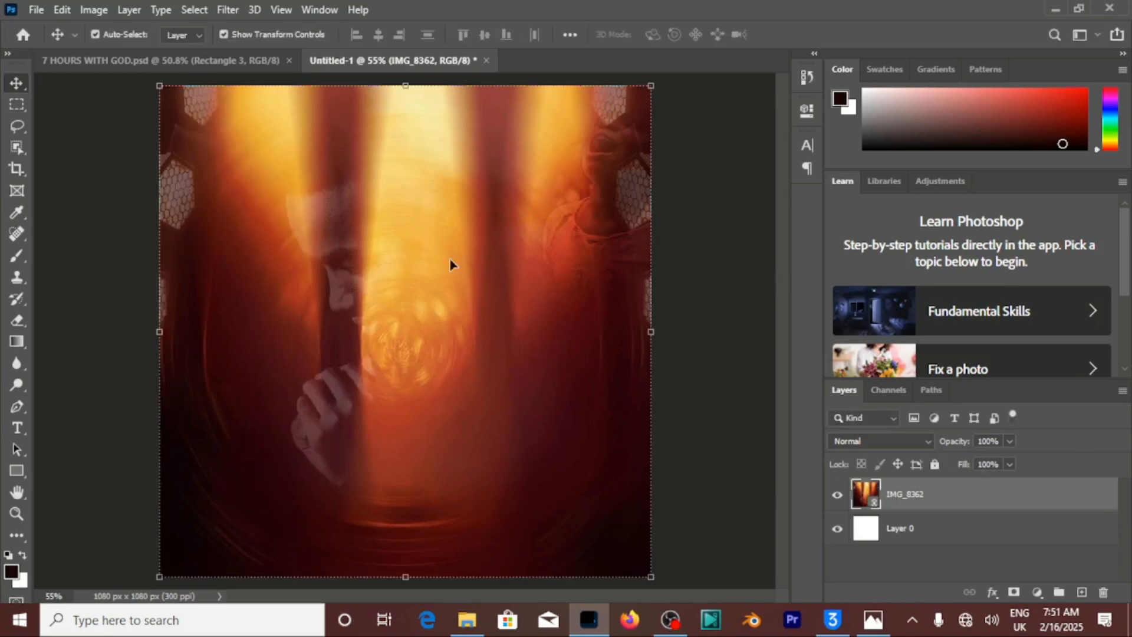
# Apply a Color Lookup adjustment with the Crisp_Warm.look 3DLUT to the IMG_8362 layer
pyautogui.click(91, 10)
pyautogui.moveTo(180, 44)
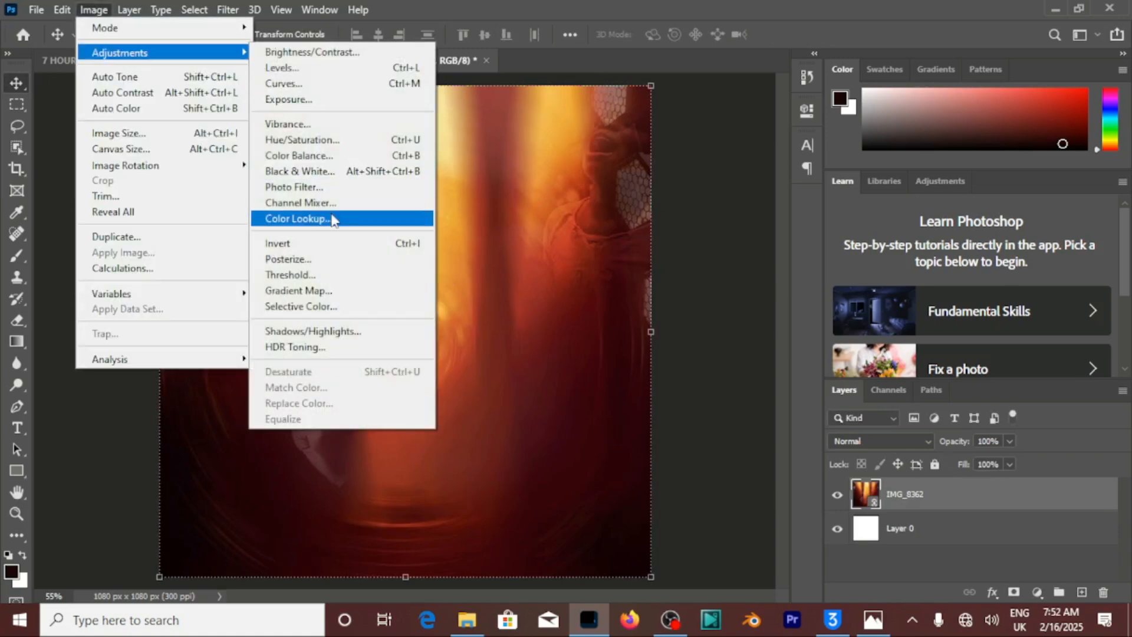
pyautogui.click(333, 220)
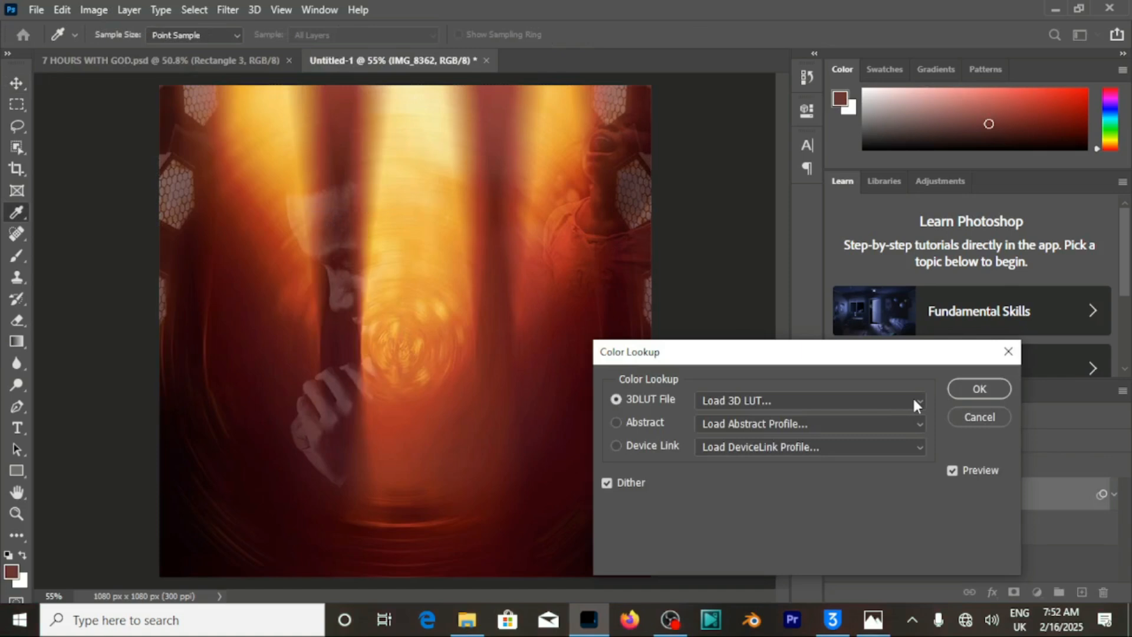
pyautogui.click(914, 399)
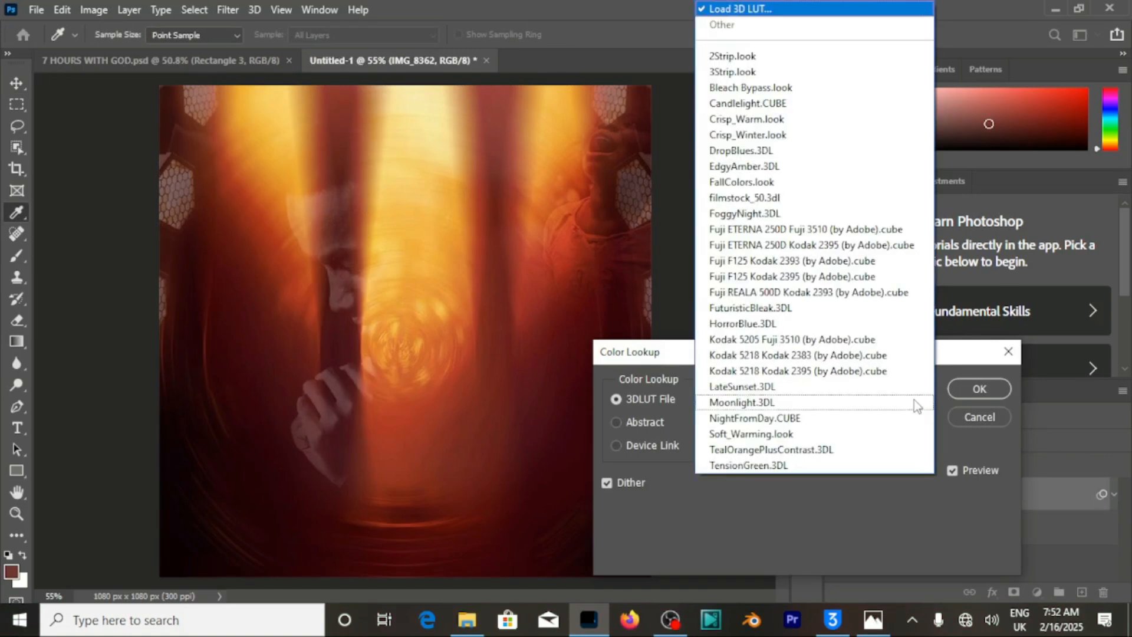
pyautogui.click(760, 124)
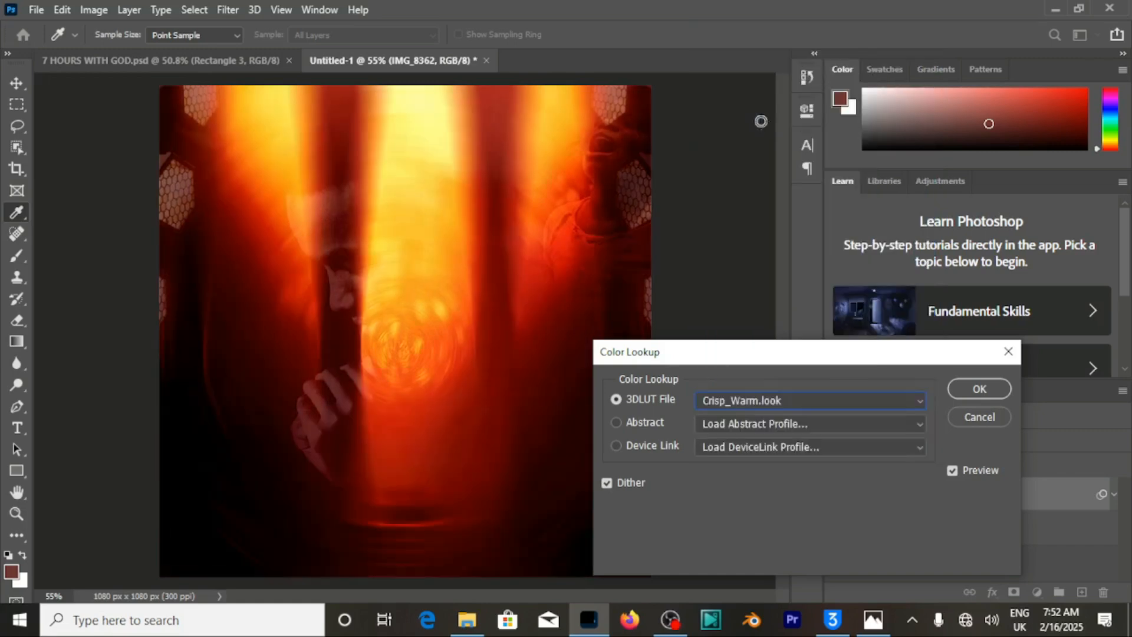
pyautogui.click(976, 390)
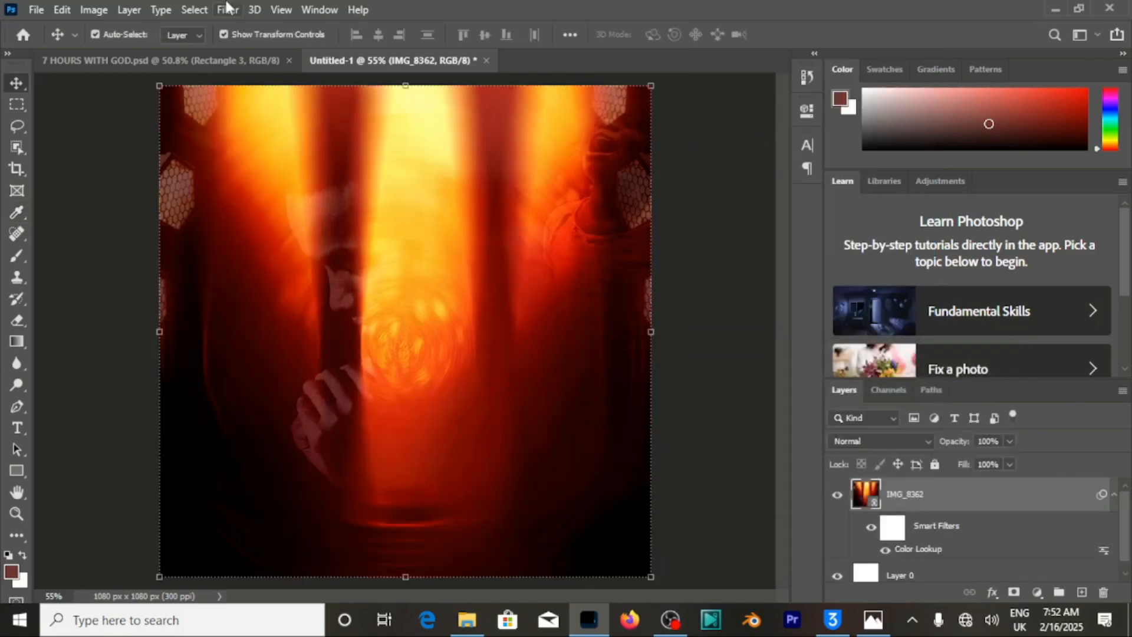
pyautogui.click(230, 10)
pyautogui.click(229, 10)
pyautogui.click(63, 10)
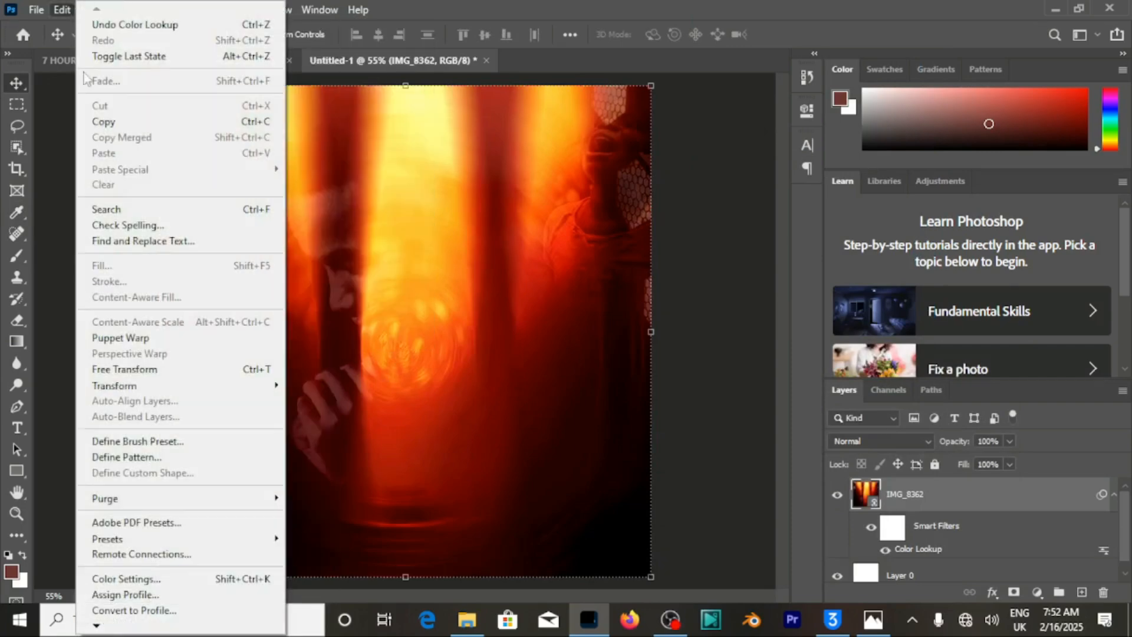
pyautogui.click(41, 109)
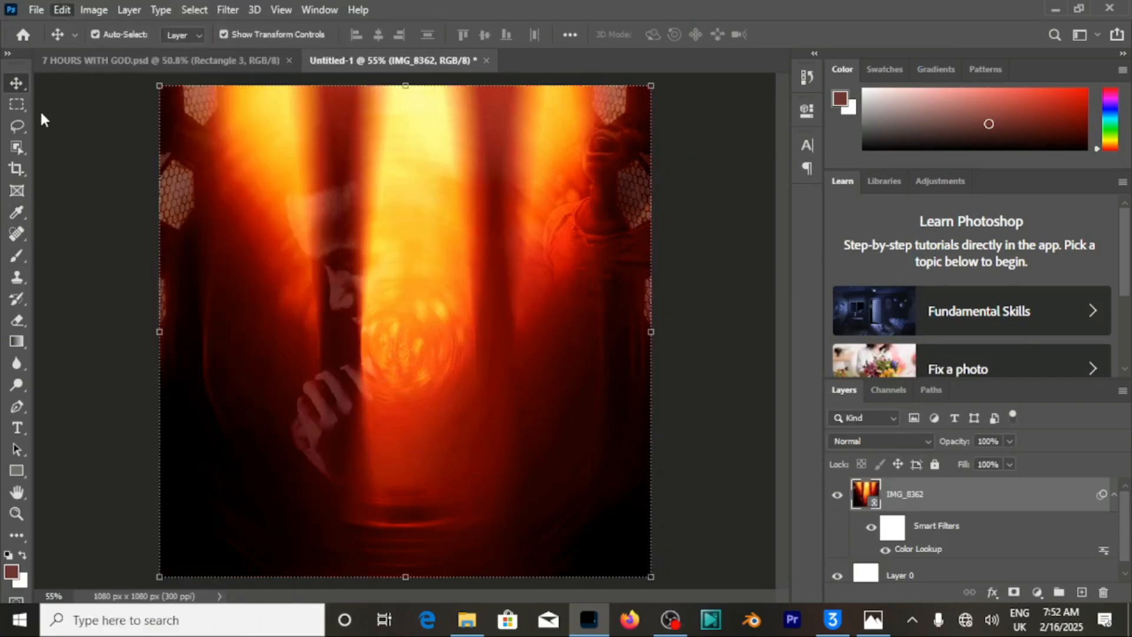
# Add a second Color Lookup adjustment with the EdgyAmber.3DL 3DLUT to the IMG_8362 layer
pyautogui.click(95, 11)
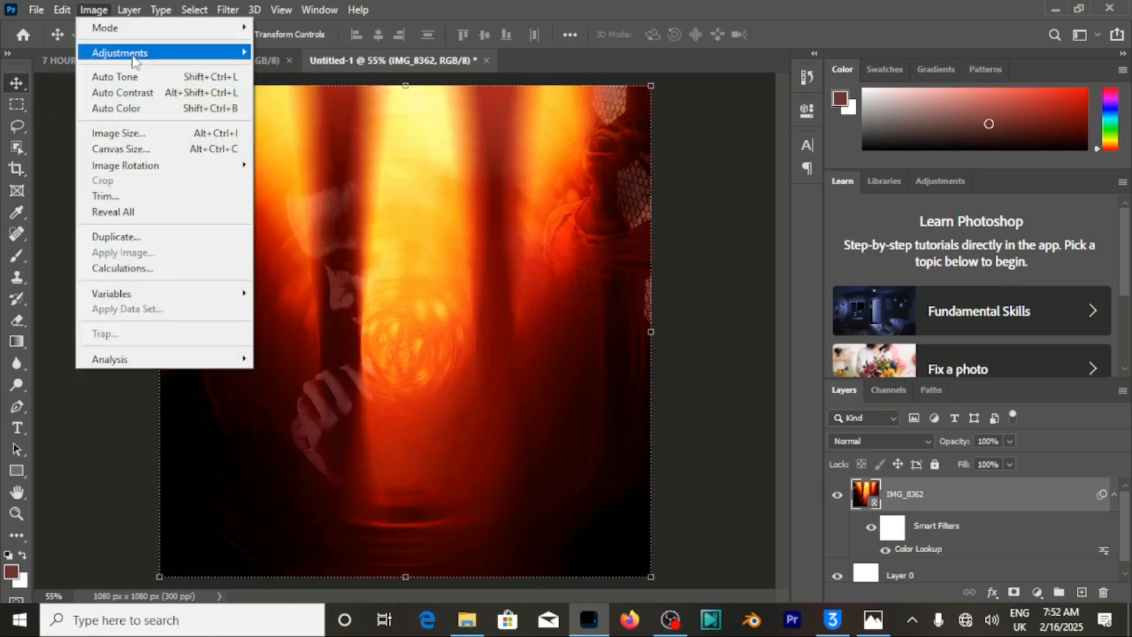
pyautogui.moveTo(131, 54)
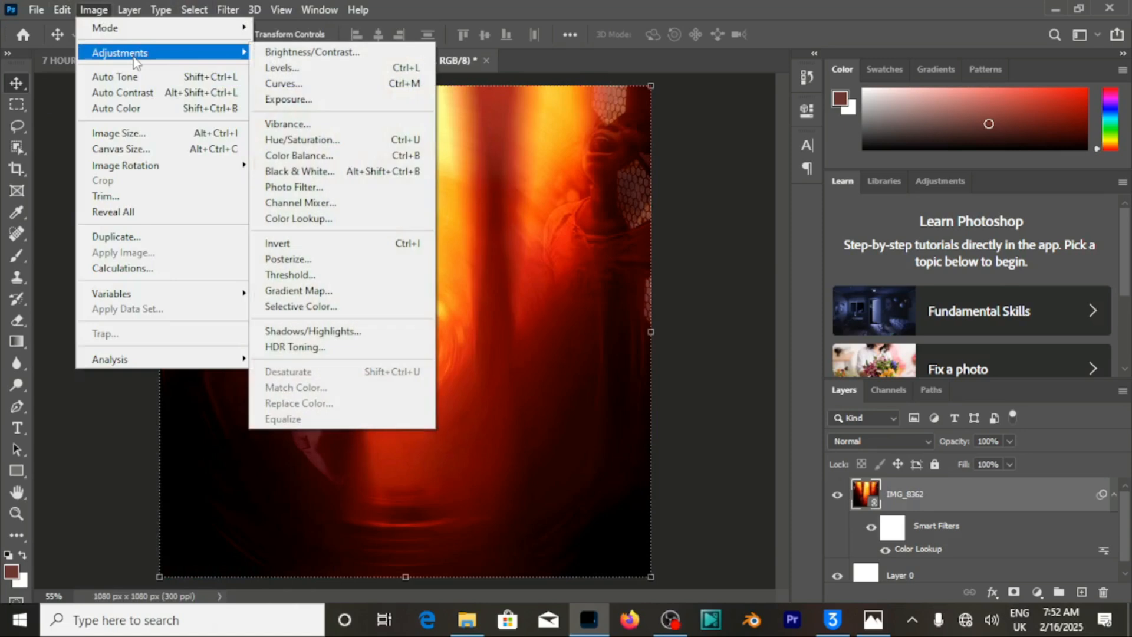
pyautogui.click(319, 218)
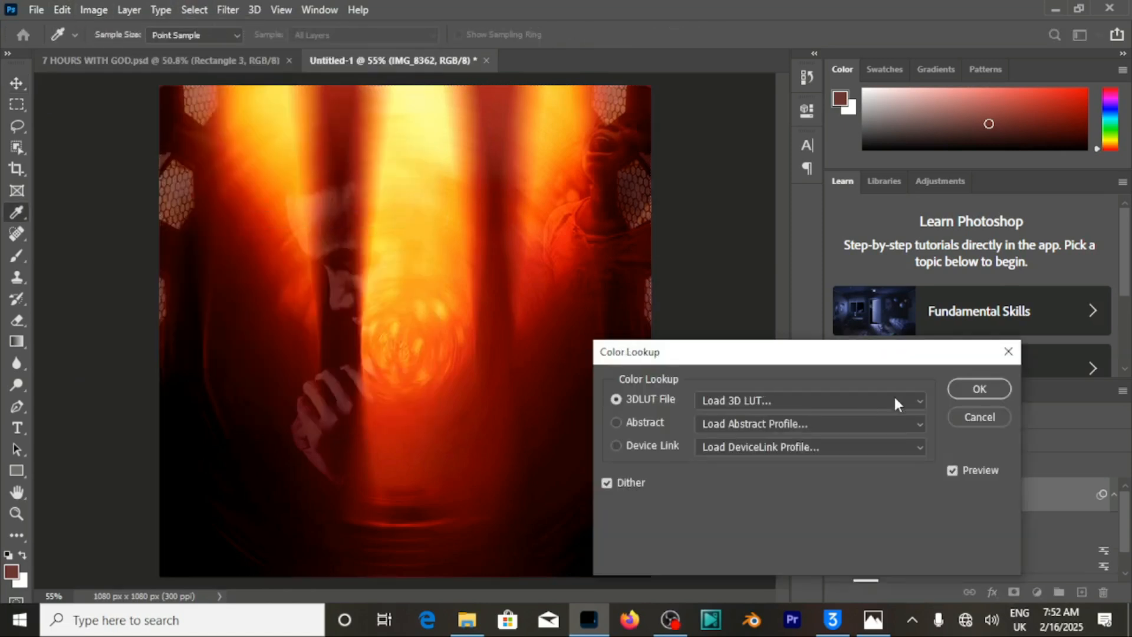
pyautogui.click(919, 403)
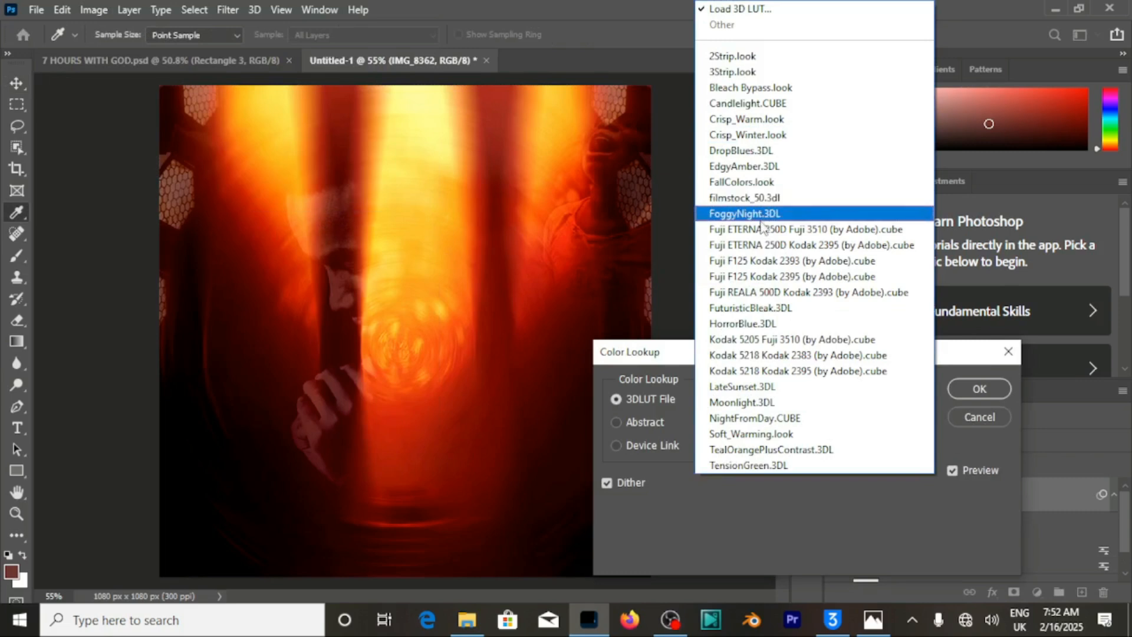
pyautogui.click(759, 170)
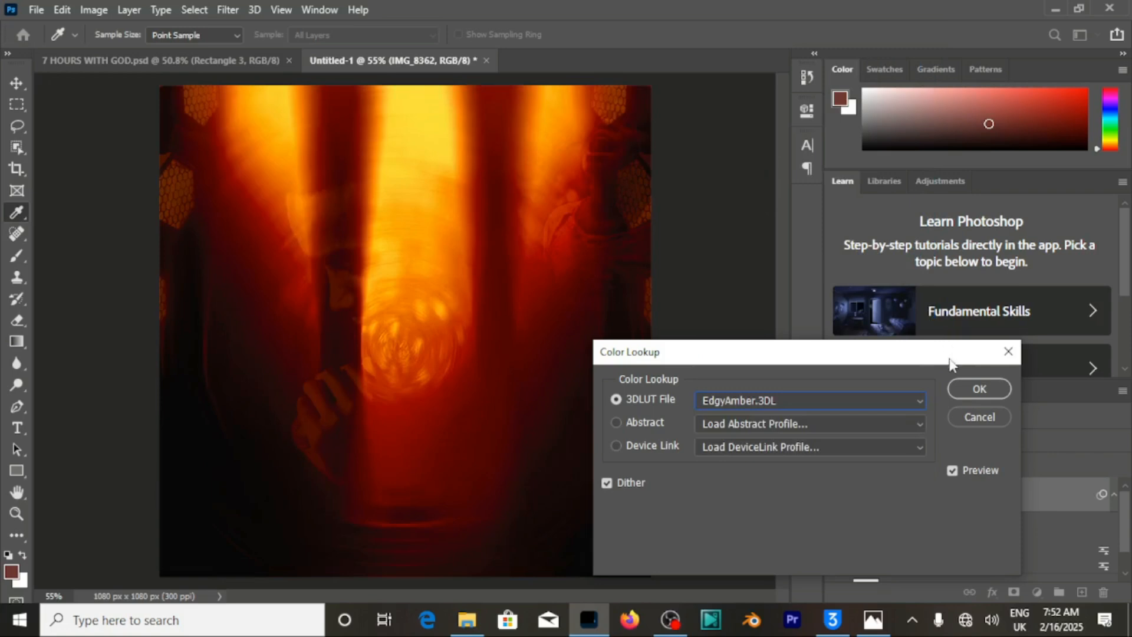
pyautogui.click(962, 388)
pyautogui.press('v')
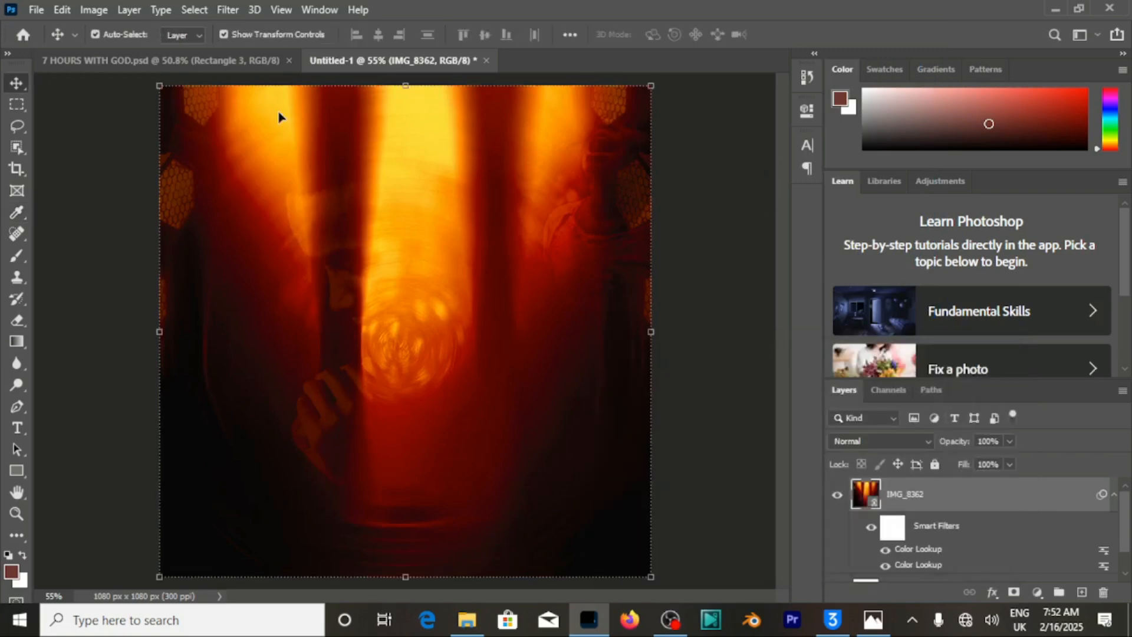
# Place IMG_9800.JPG, the church window photo, from the 7hours folder as a linked image
pyautogui.click(35, 10)
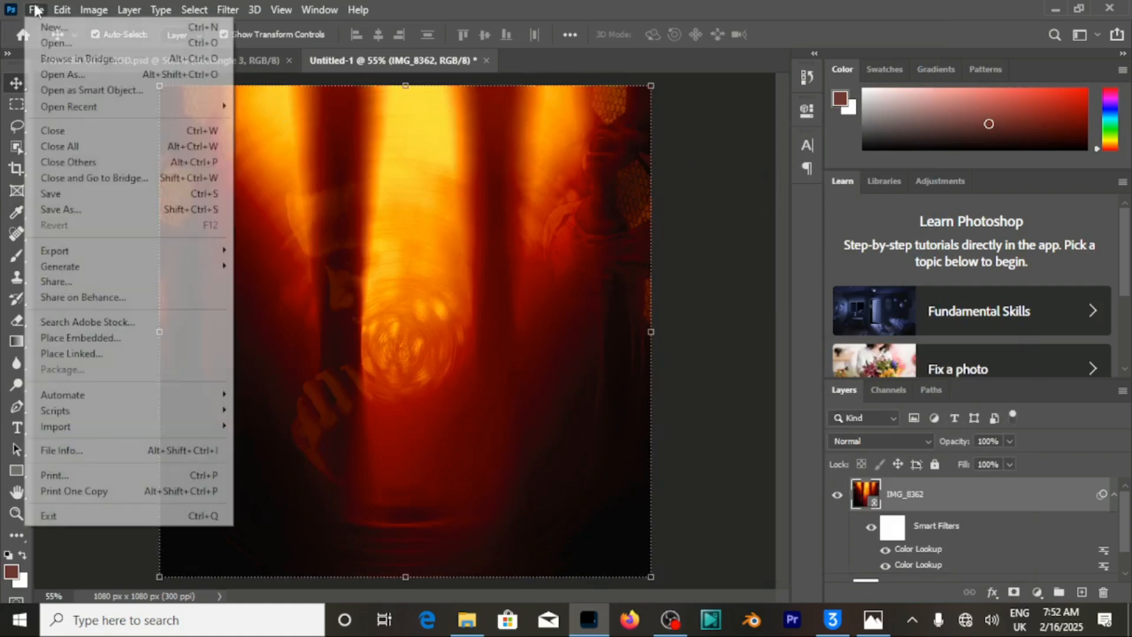
pyautogui.click(89, 354)
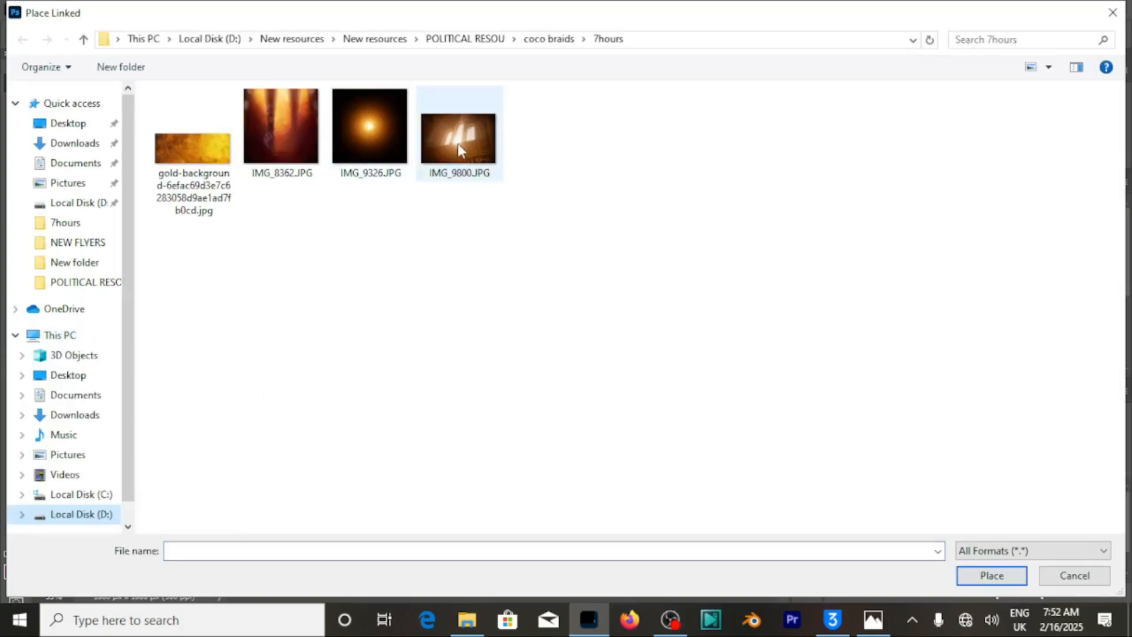
pyautogui.click(459, 147)
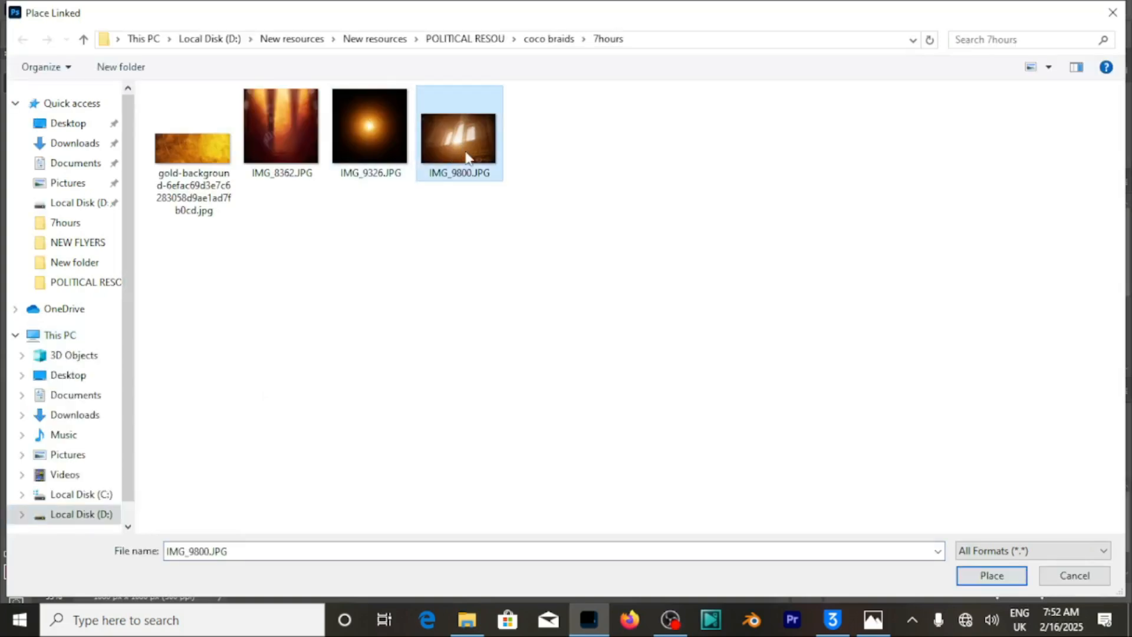
pyautogui.click(981, 575)
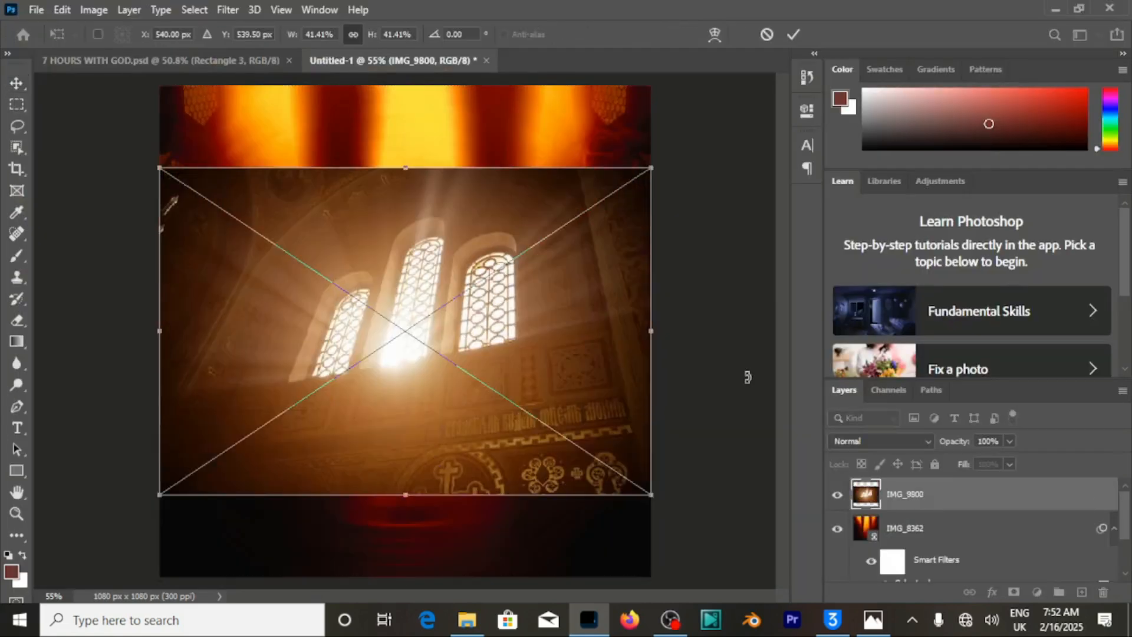
pyautogui.click(792, 35)
# Scale the church window image to about 28.6% and move it to the canvas's upper-right area, flush with the right edge
pyautogui.moveTo(406, 501); pyautogui.dragTo(418, 450)
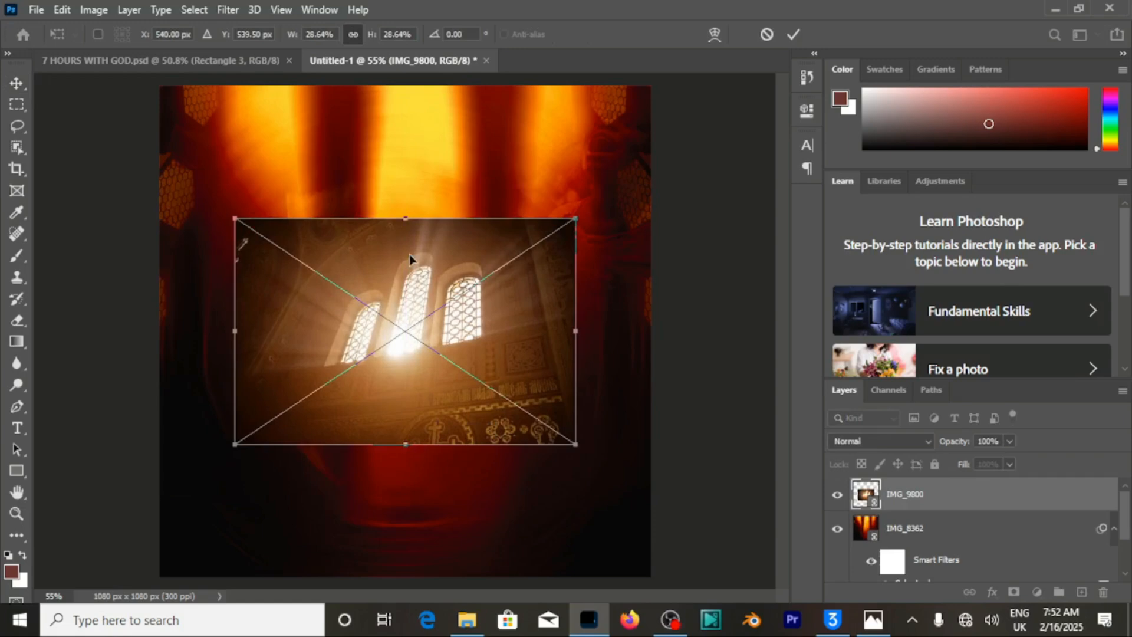
pyautogui.moveTo(410, 258); pyautogui.dragTo(492, 135)
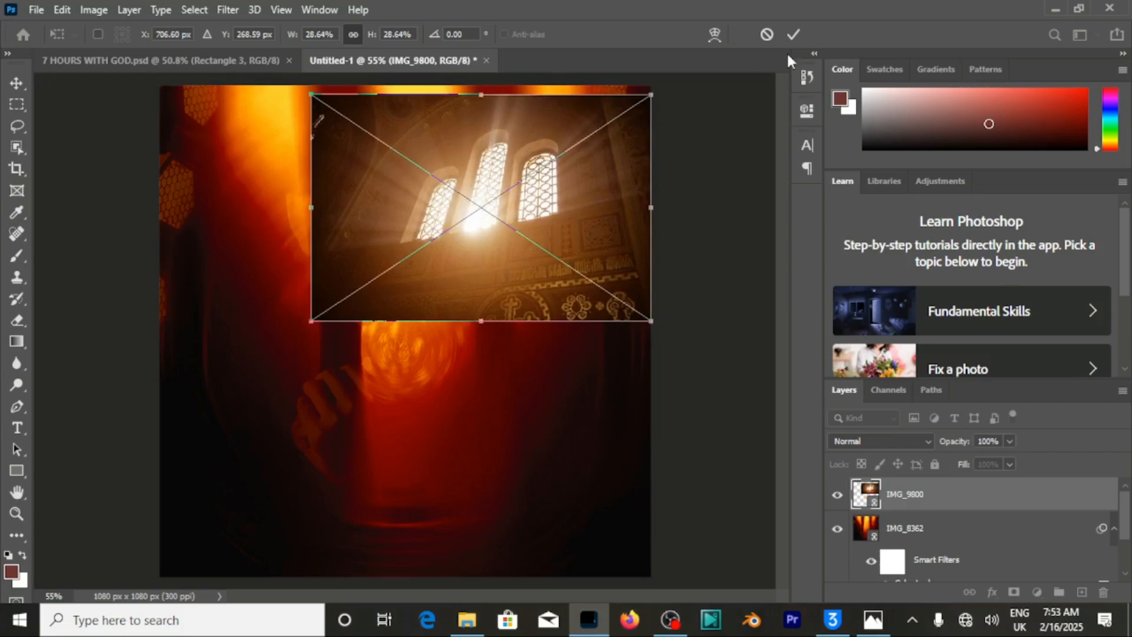
pyautogui.click(794, 33)
# Nudge the church window image upward until its top edge meets the top of the canvas
pyautogui.press('Up')
pyautogui.press('Up')
pyautogui.press('Up')
pyautogui.press('Up')
pyautogui.press('Up')
pyautogui.press('Up')
pyautogui.press('Up')
pyautogui.press('Up')
pyautogui.press('Up')
pyautogui.press('Up')
pyautogui.press('Up')
pyautogui.press('Up')
pyautogui.press('Up')
pyautogui.press('Up')
pyautogui.press('Up')
pyautogui.press('Up')
pyautogui.press('Up')
pyautogui.press('Up')
pyautogui.press('Up')
pyautogui.press('Up')
pyautogui.press('Up')
pyautogui.press('Up')
pyautogui.press('Up')
pyautogui.press('Up')
pyautogui.press('Up')
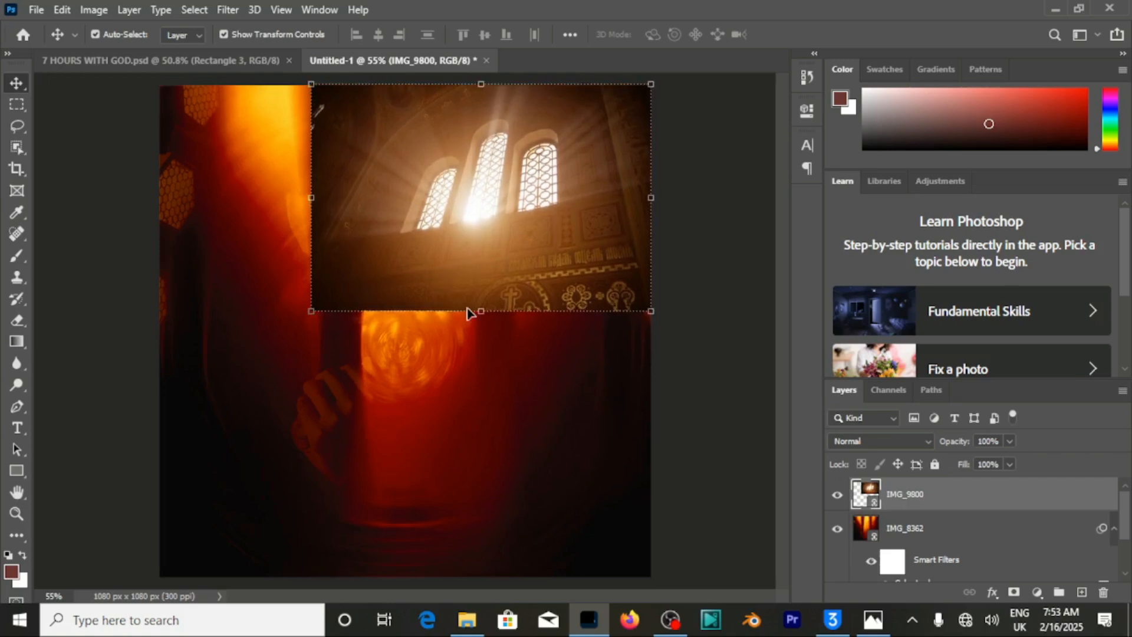
# Scale the church window image to about 37.2% and move it down and left so it slightly overhangs the canvas's right edge
pyautogui.hotkey('ctrl', 't')
pyautogui.moveTo(481, 312); pyautogui.dragTo(470, 355)
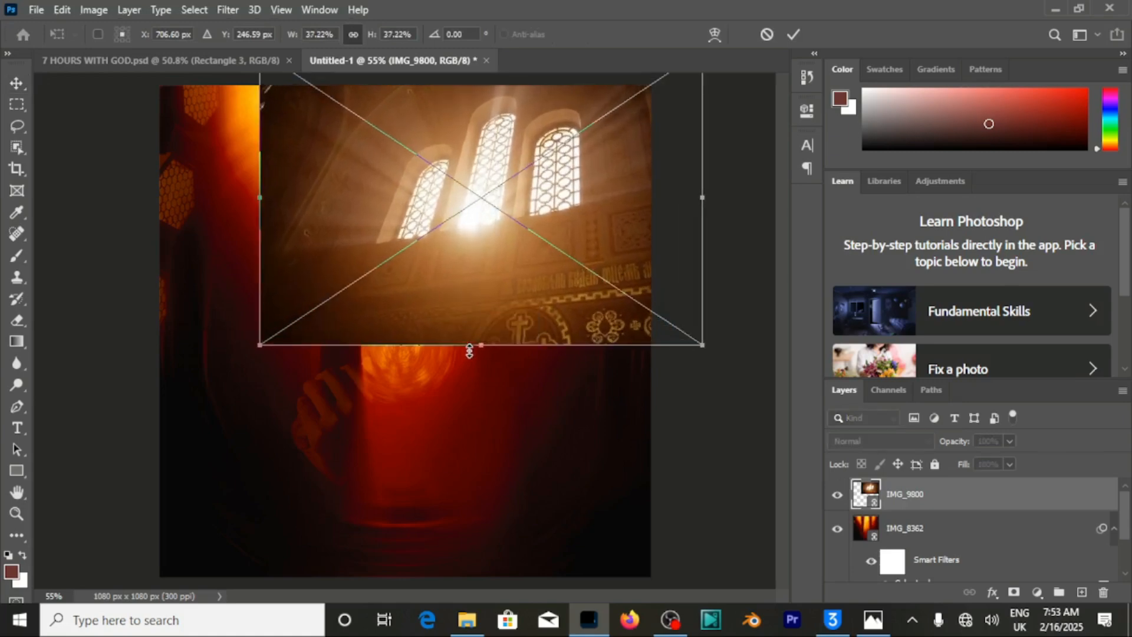
pyautogui.click(792, 33)
pyautogui.moveTo(643, 212); pyautogui.dragTo(611, 240)
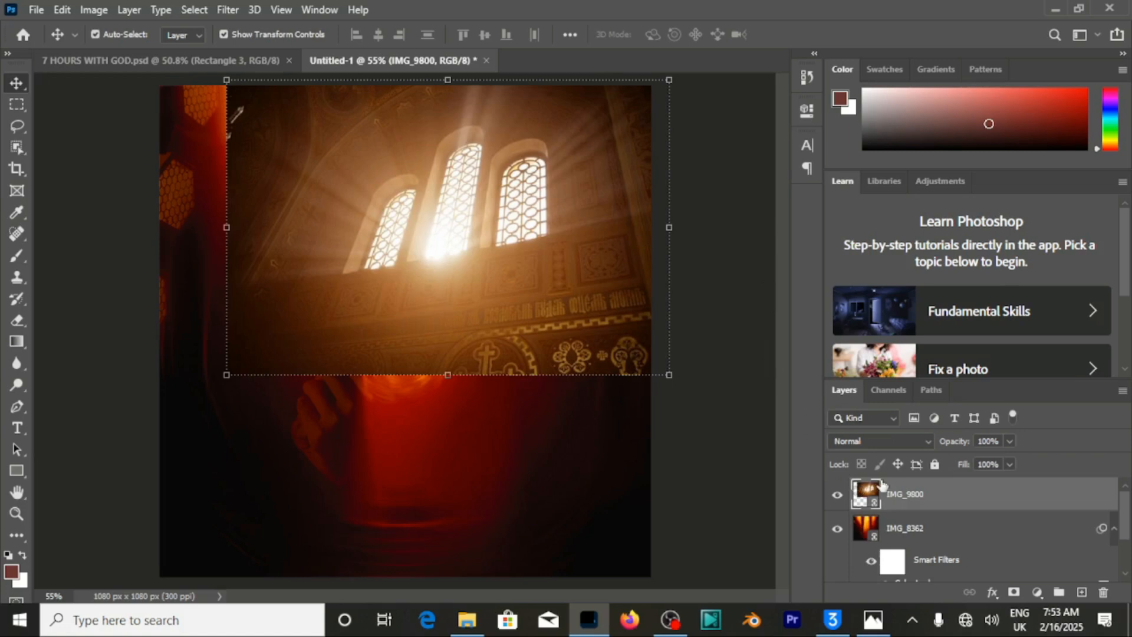
# Preview several blend modes on the IMG_9800 church window layer and set it to Lighten
pyautogui.click(912, 444)
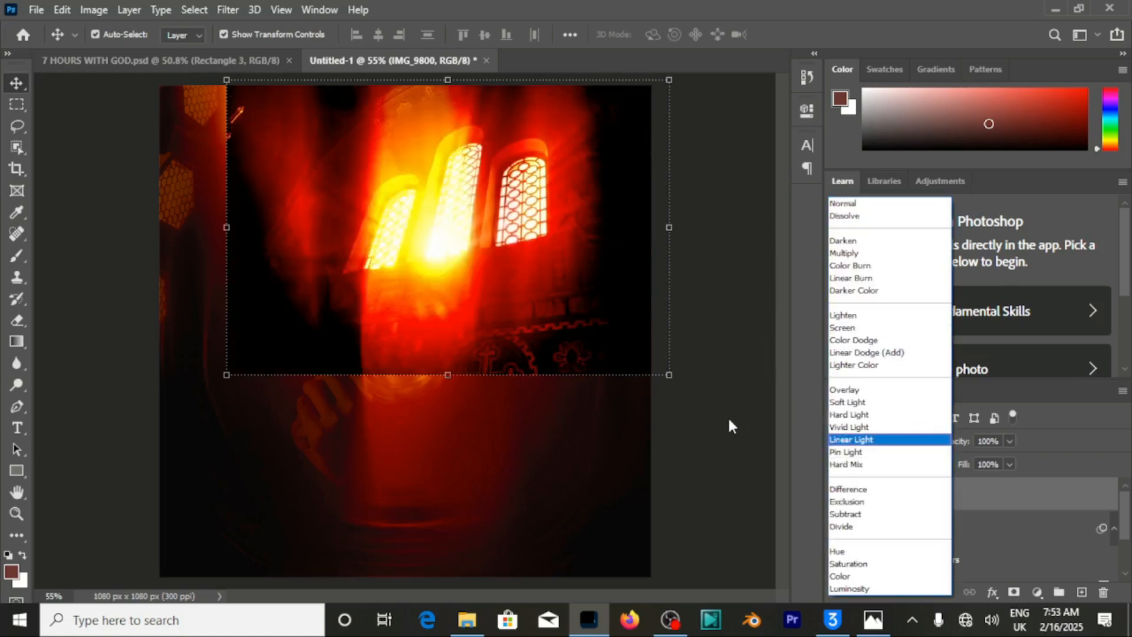
pyautogui.click(729, 418)
pyautogui.click(911, 441)
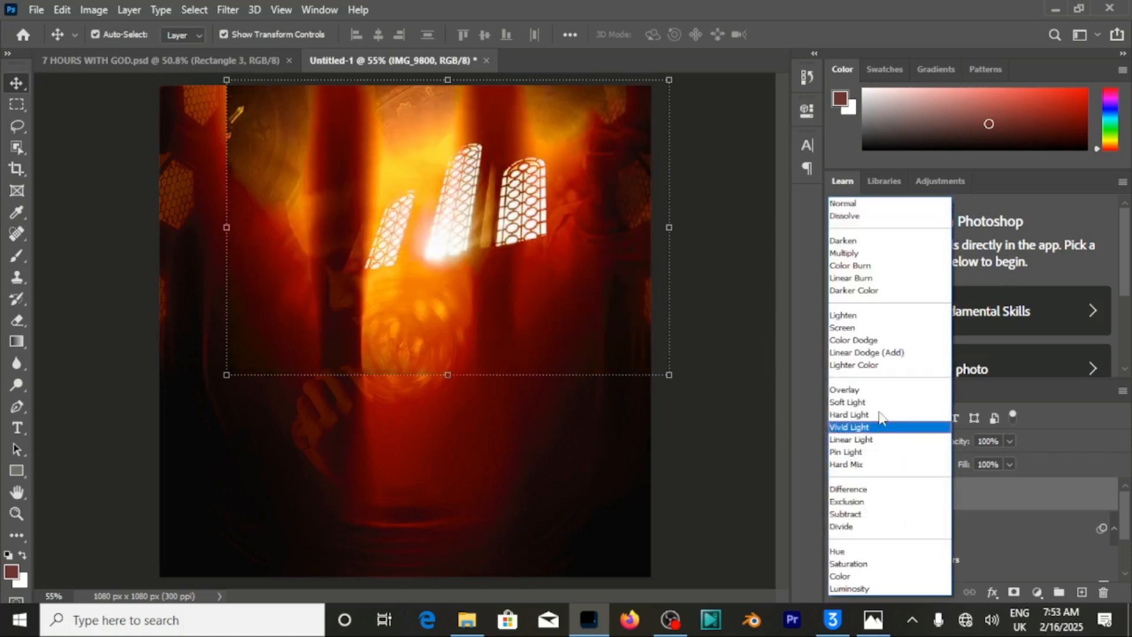
pyautogui.click(855, 316)
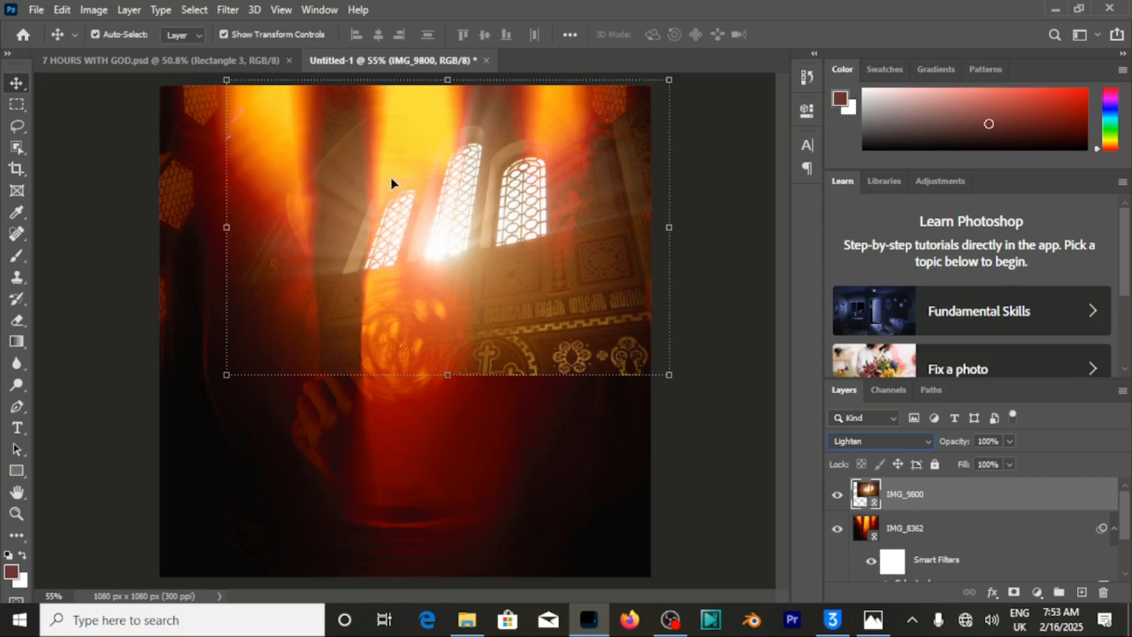
# Add a Color Lookup adjustment with the Crisp_Warm.look 3DLUT to the IMG_9800 layer
pyautogui.click(100, 9)
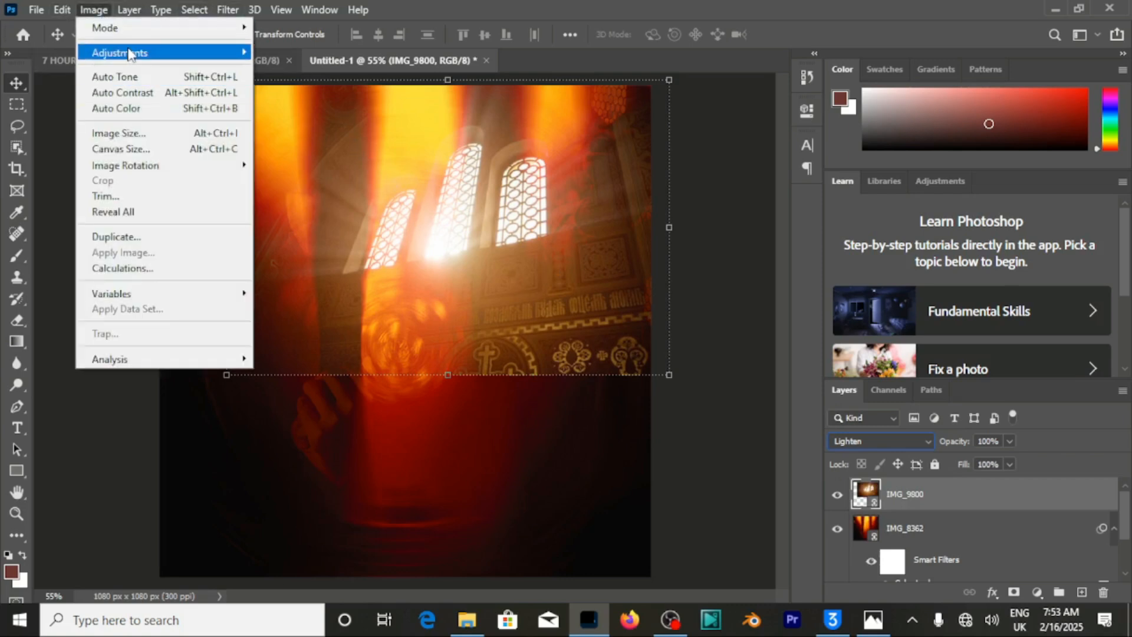
pyautogui.moveTo(130, 53)
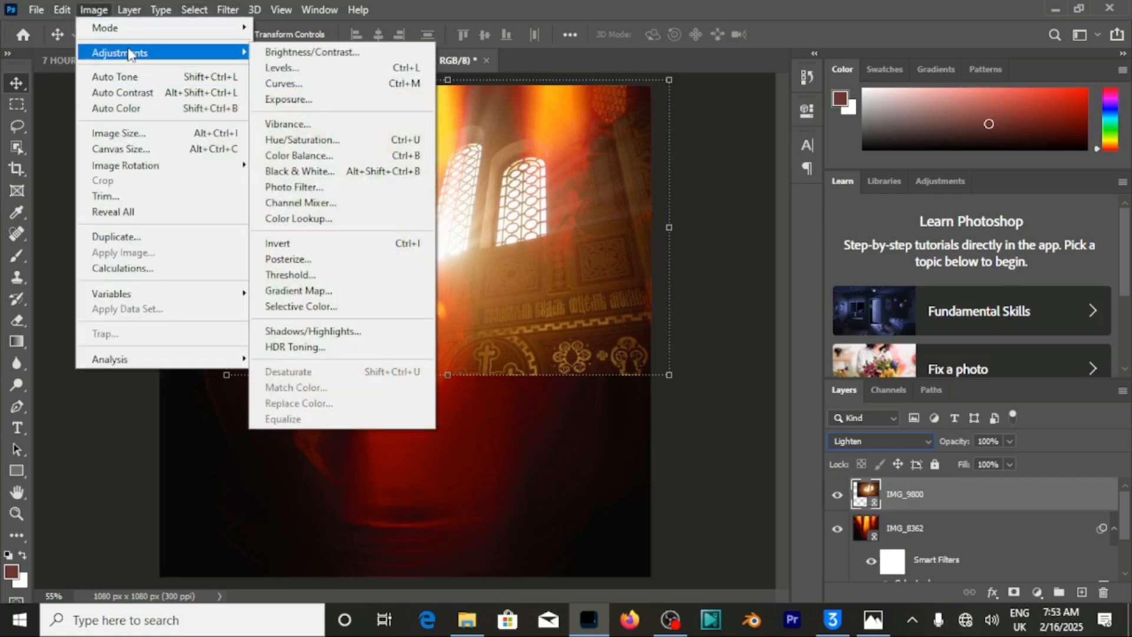
pyautogui.click(352, 219)
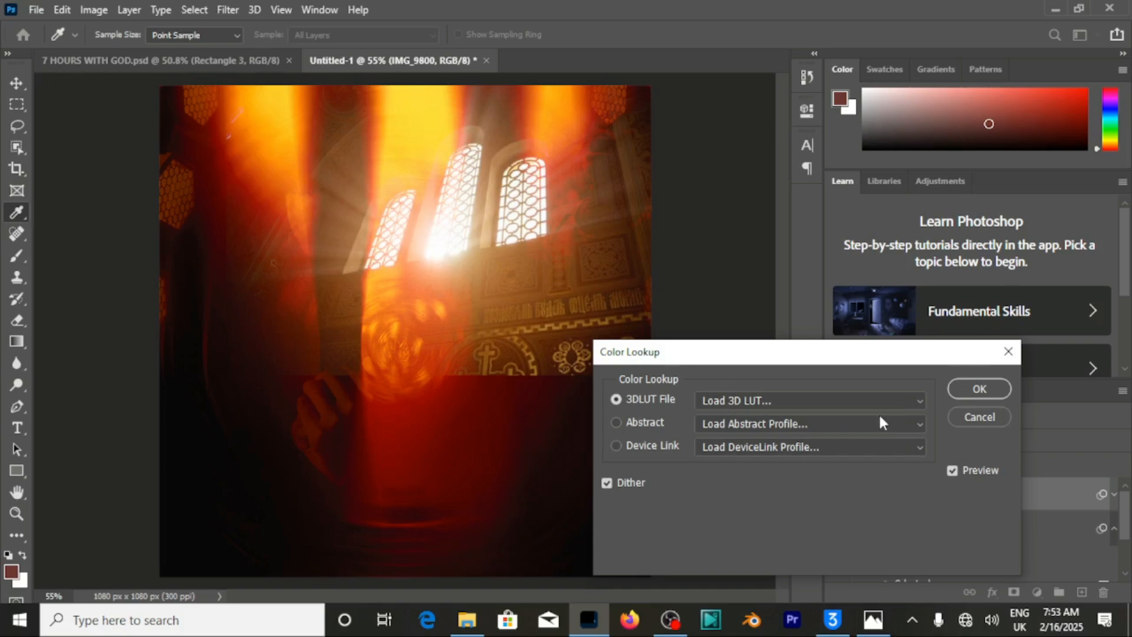
pyautogui.click(916, 403)
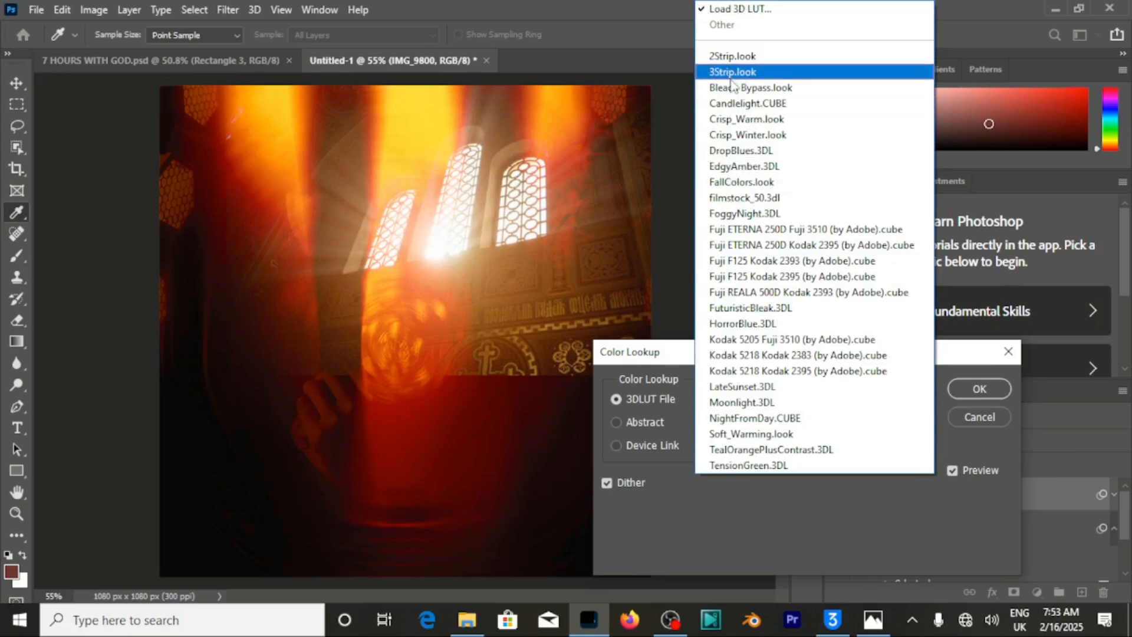
pyautogui.click(744, 119)
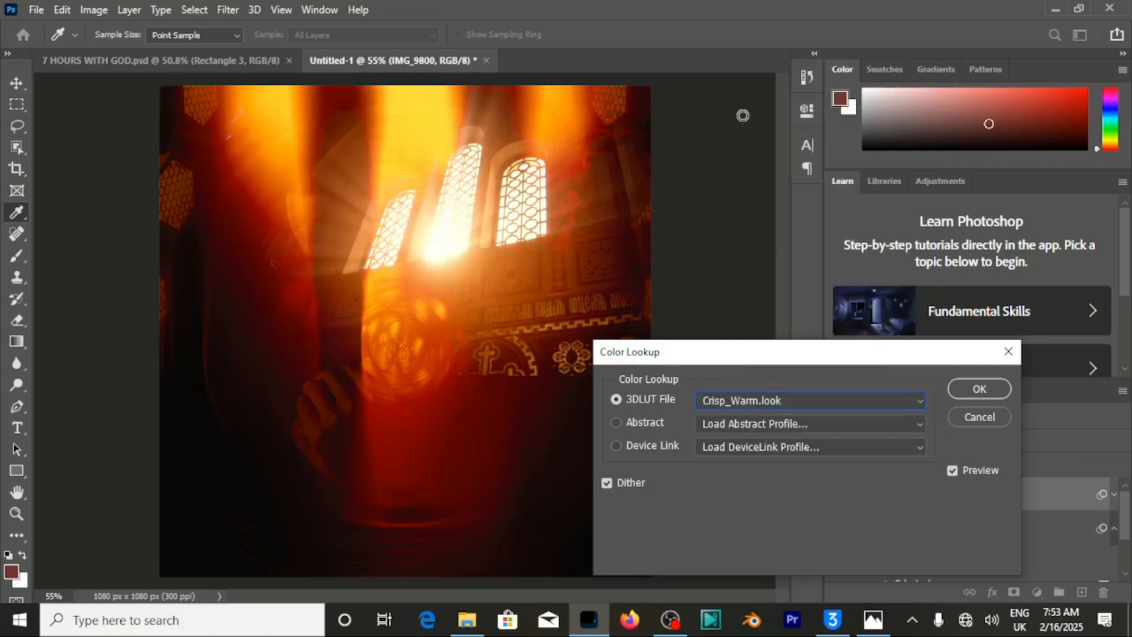
pyautogui.click(978, 390)
pyautogui.press('v')
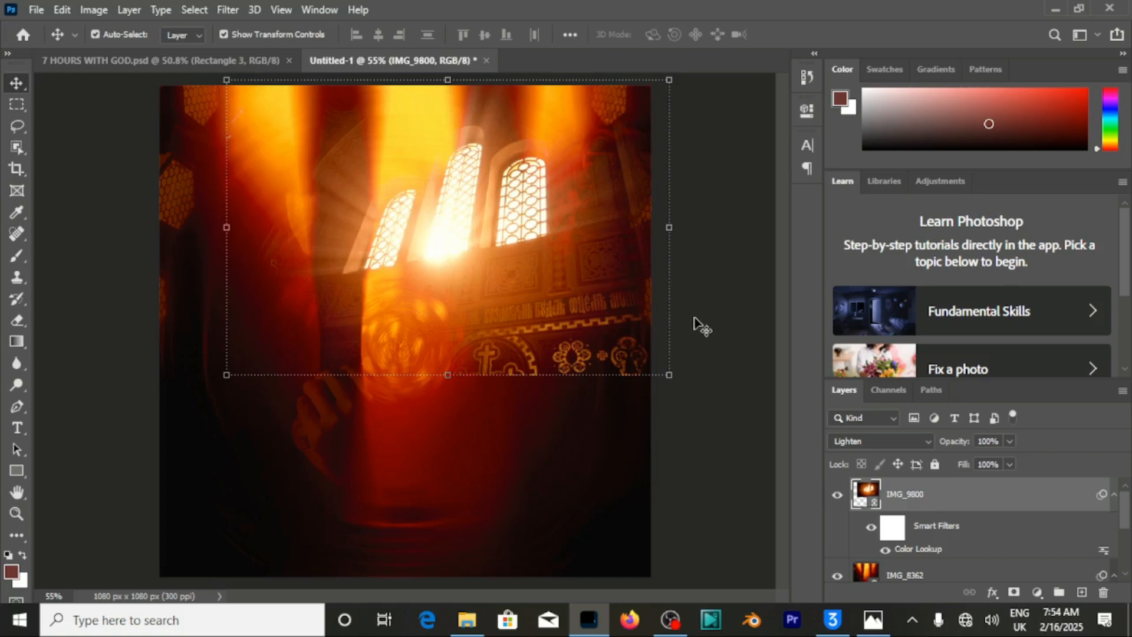
# Rasterize the IMG_9800 layer and fade out its lower part below the windows with a soft 500 px eraser at 77% opacity
pyautogui.click(13, 324)
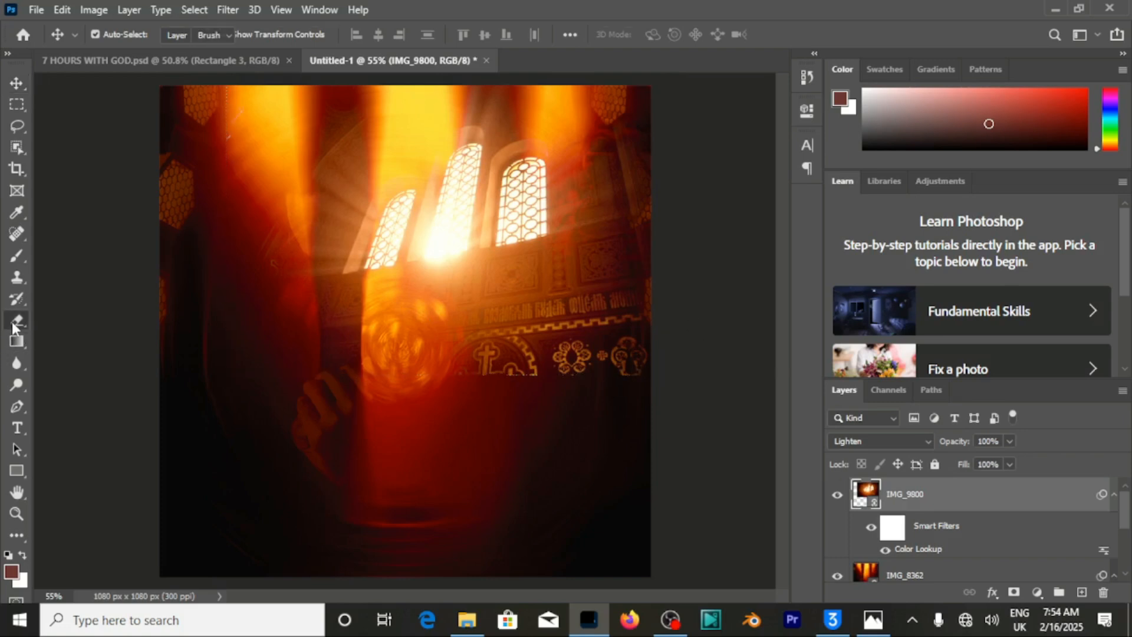
pyautogui.click(624, 357)
pyautogui.click(550, 254)
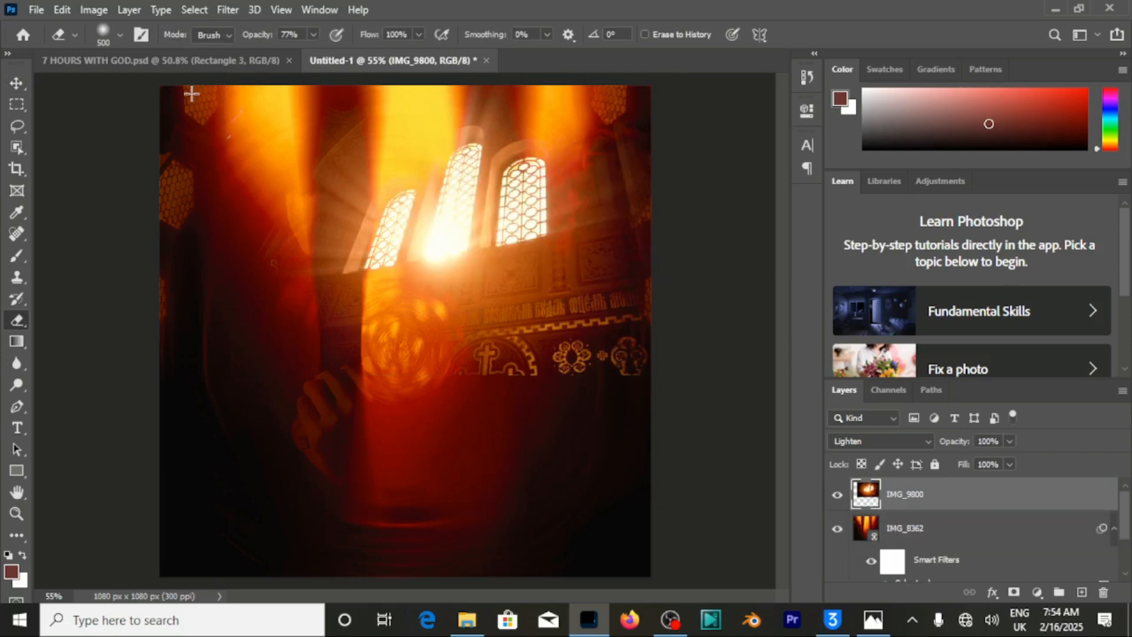
pyautogui.click(108, 27)
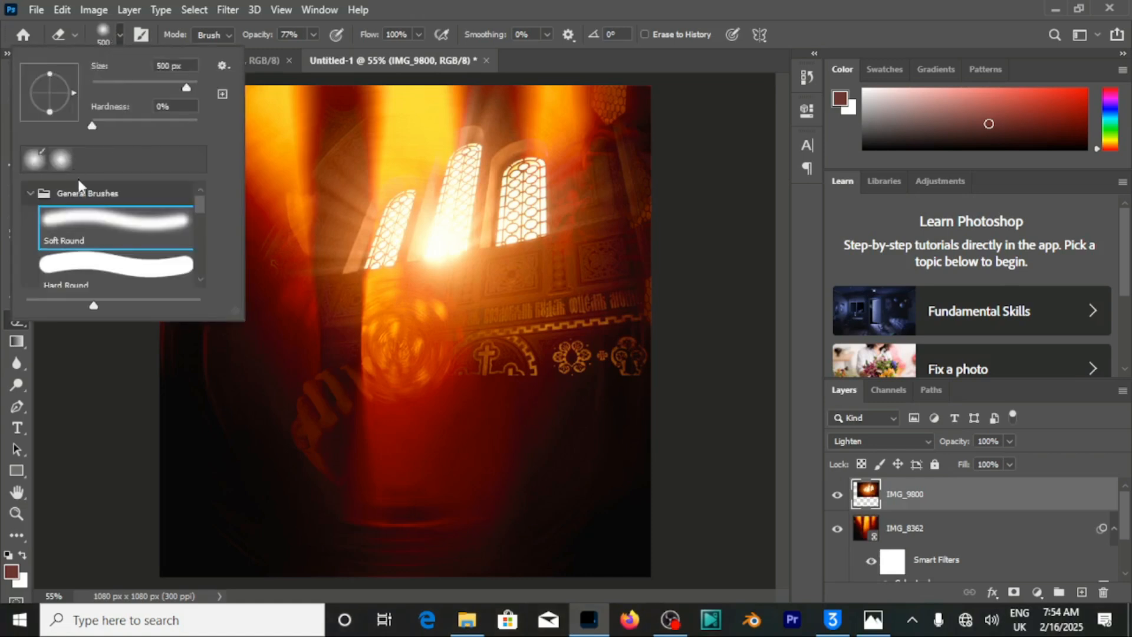
pyautogui.click(289, 34)
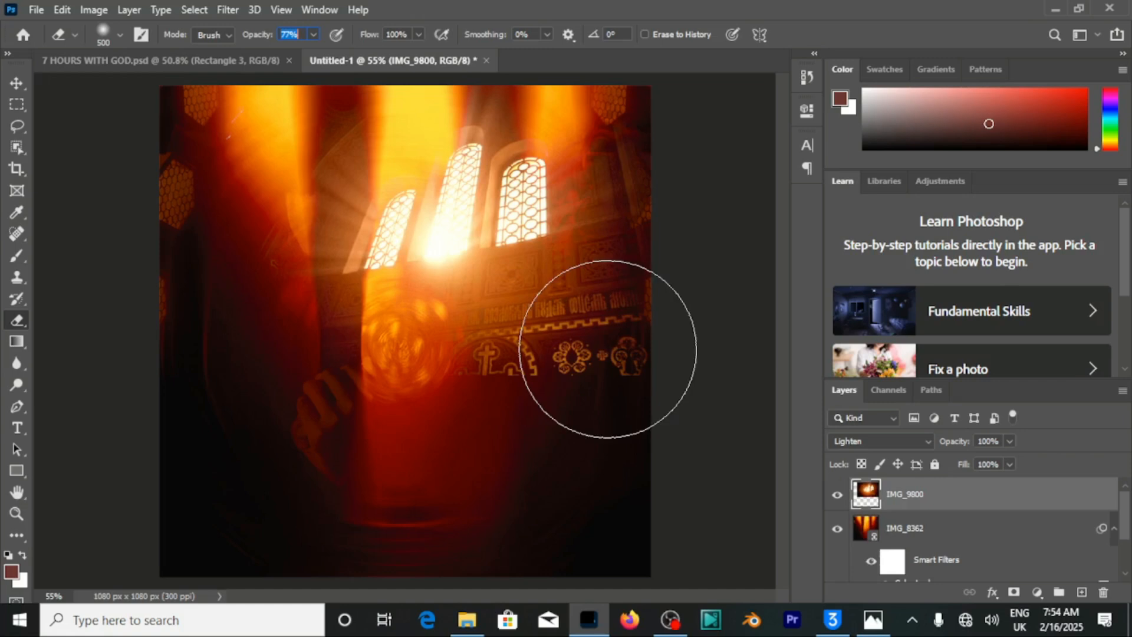
pyautogui.moveTo(614, 405)
pyautogui.mouseDown()
pyautogui.moveTo(568, 417)
pyautogui.moveTo(468, 414)
pyautogui.mouseUp()
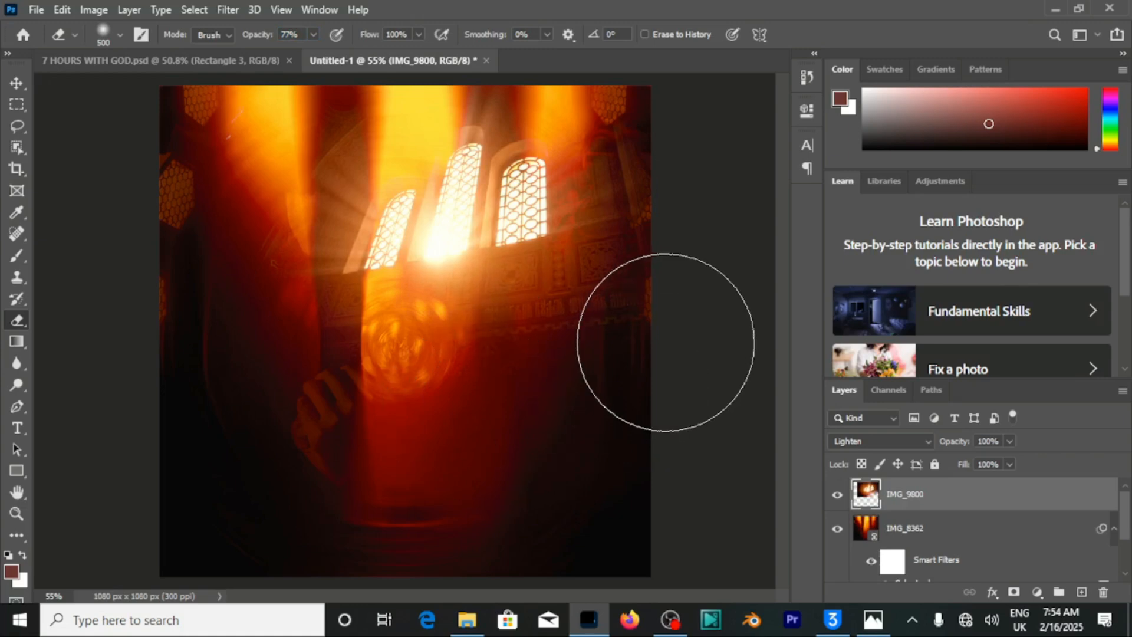
pyautogui.moveTo(666, 342)
pyautogui.mouseDown()
pyautogui.moveTo(582, 353)
pyautogui.moveTo(578, 372)
pyautogui.moveTo(473, 396)
pyautogui.moveTo(586, 378)
pyautogui.mouseUp()
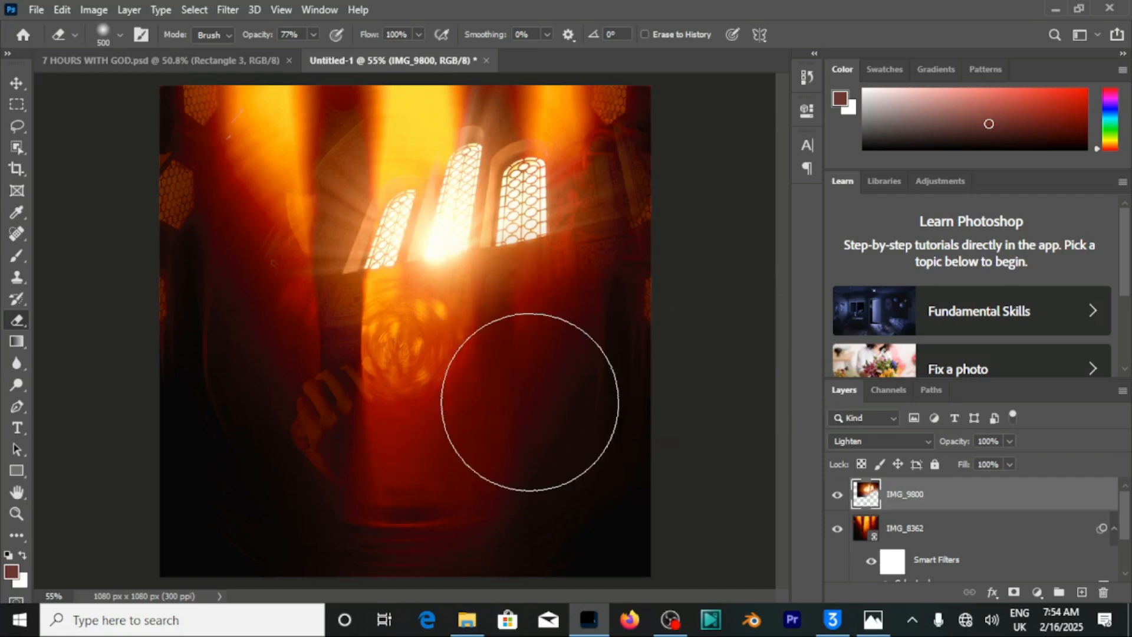
pyautogui.click(18, 81)
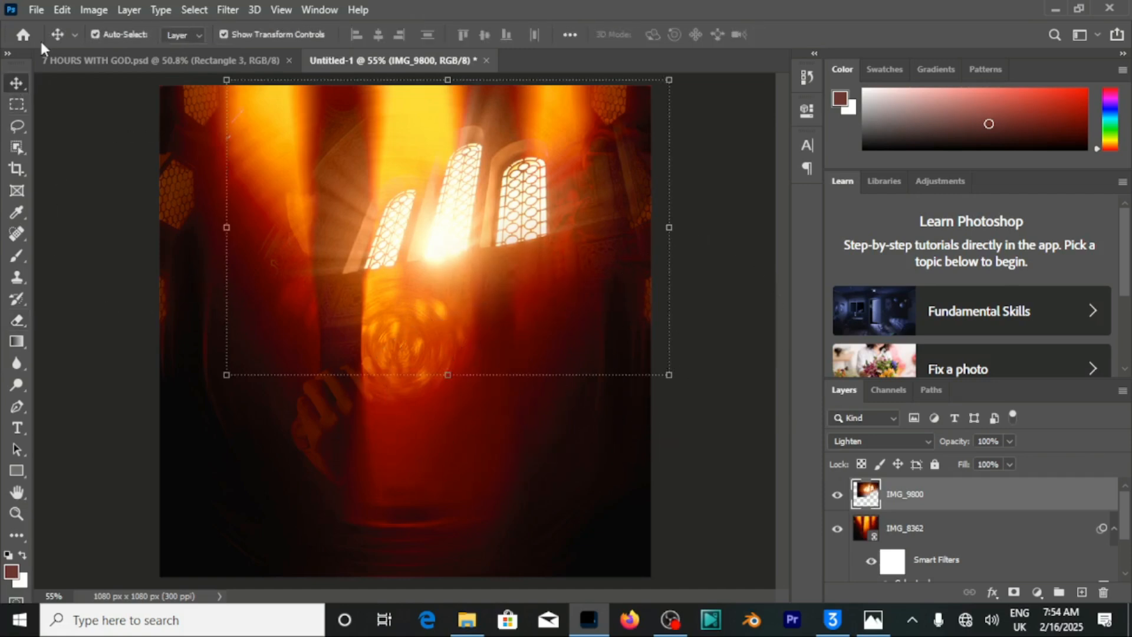
# Place IMG_9326.JPG, the orange glow, from the 7hours folder as a linked image filling the canvas
pyautogui.click(37, 11)
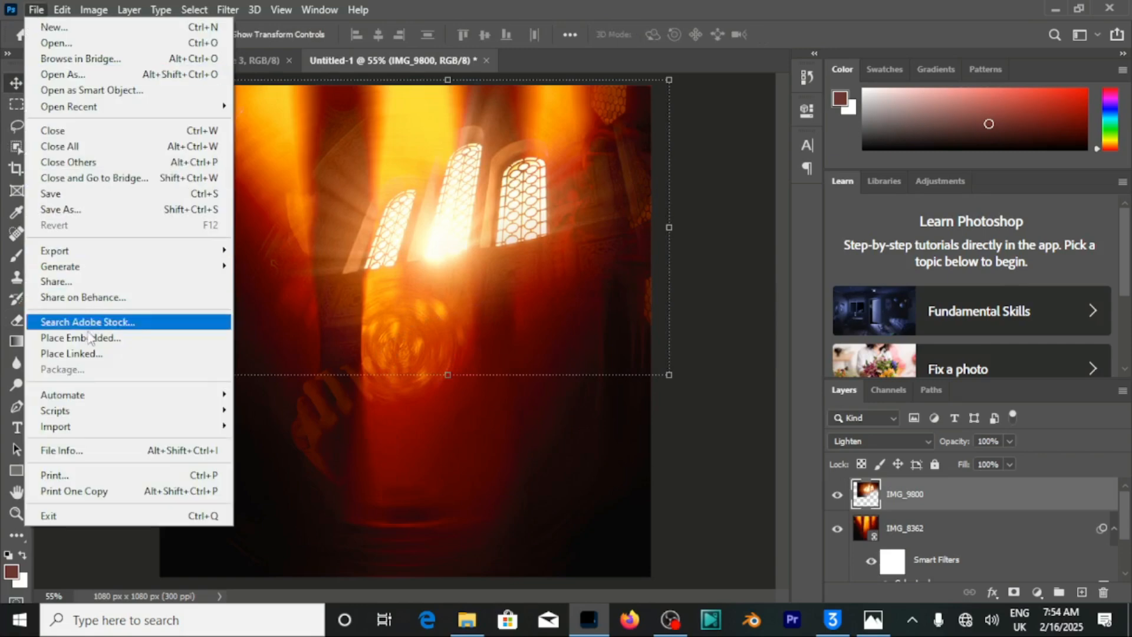
pyautogui.click(87, 356)
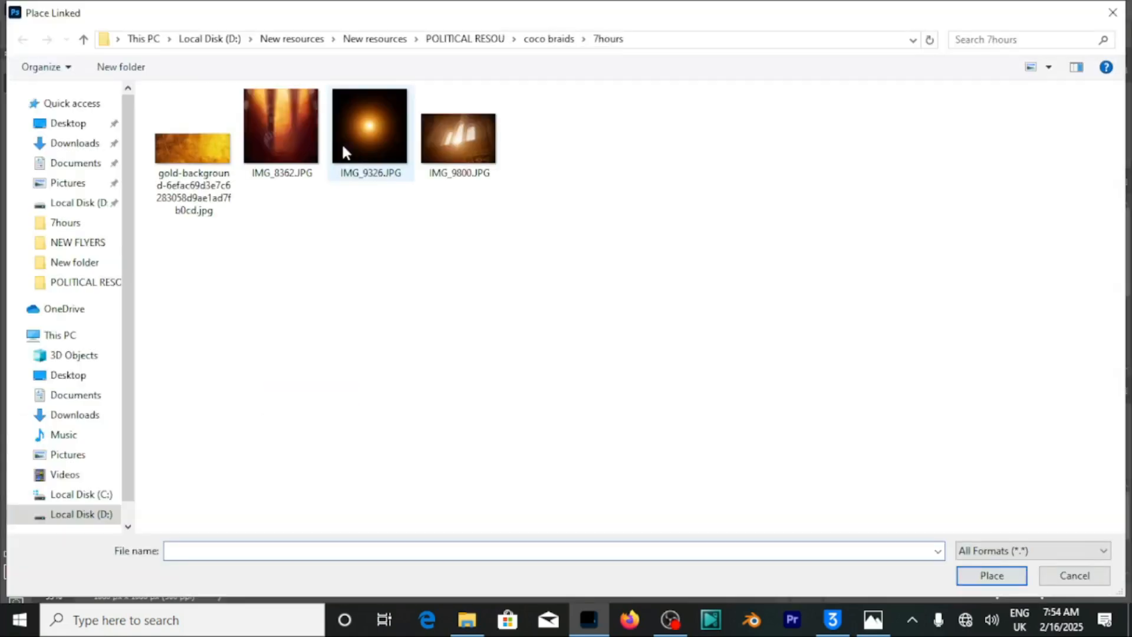
pyautogui.click(368, 154)
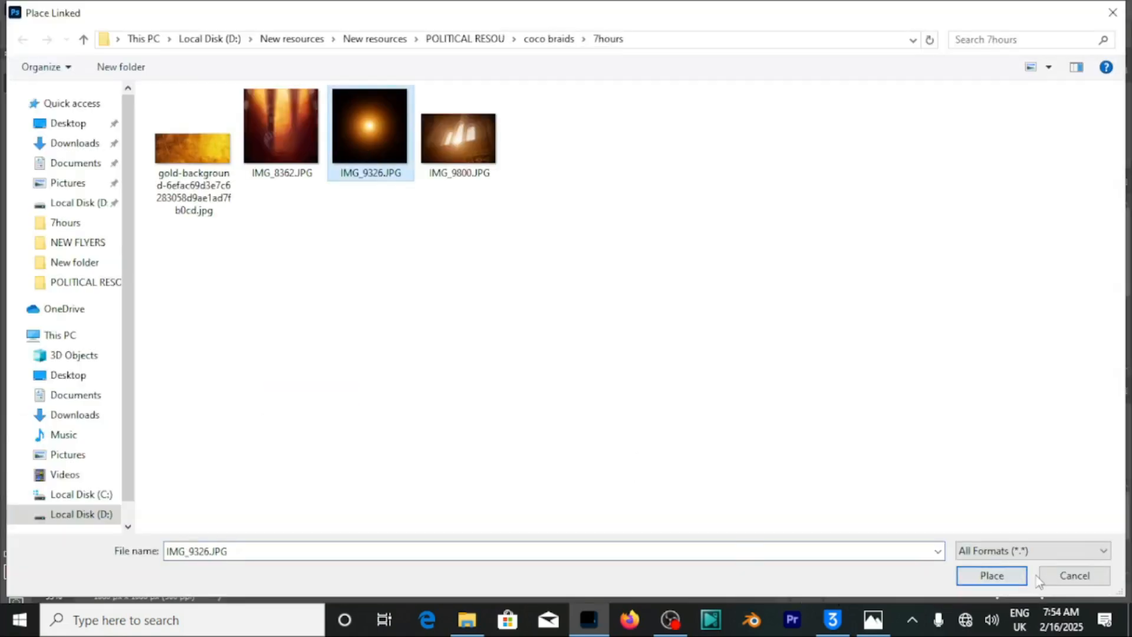
pyautogui.click(999, 578)
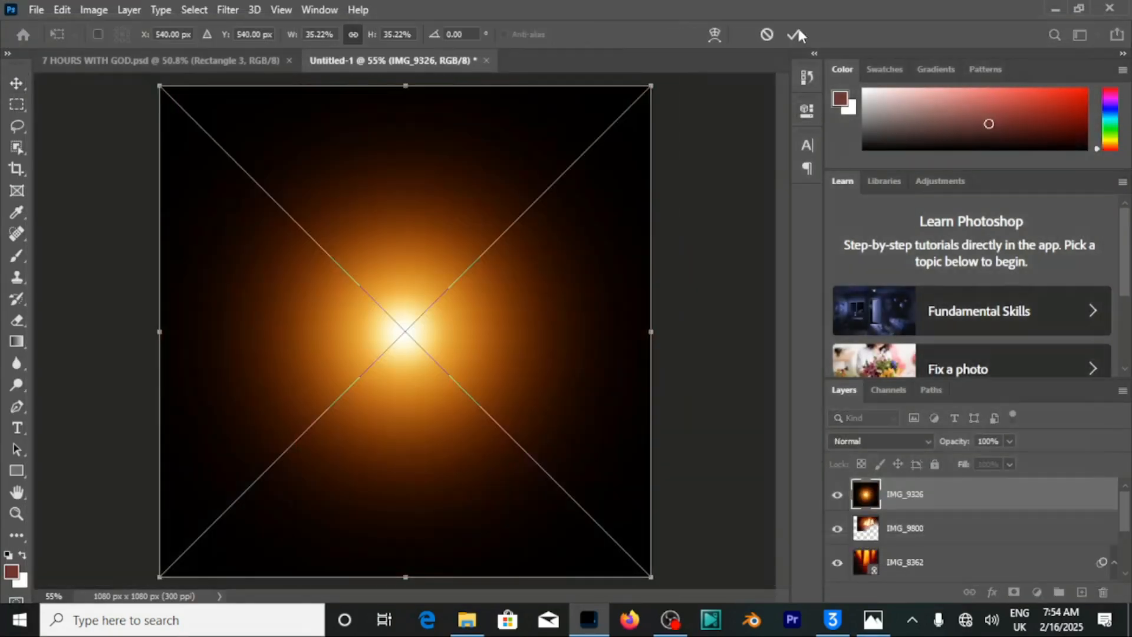
pyautogui.click(796, 37)
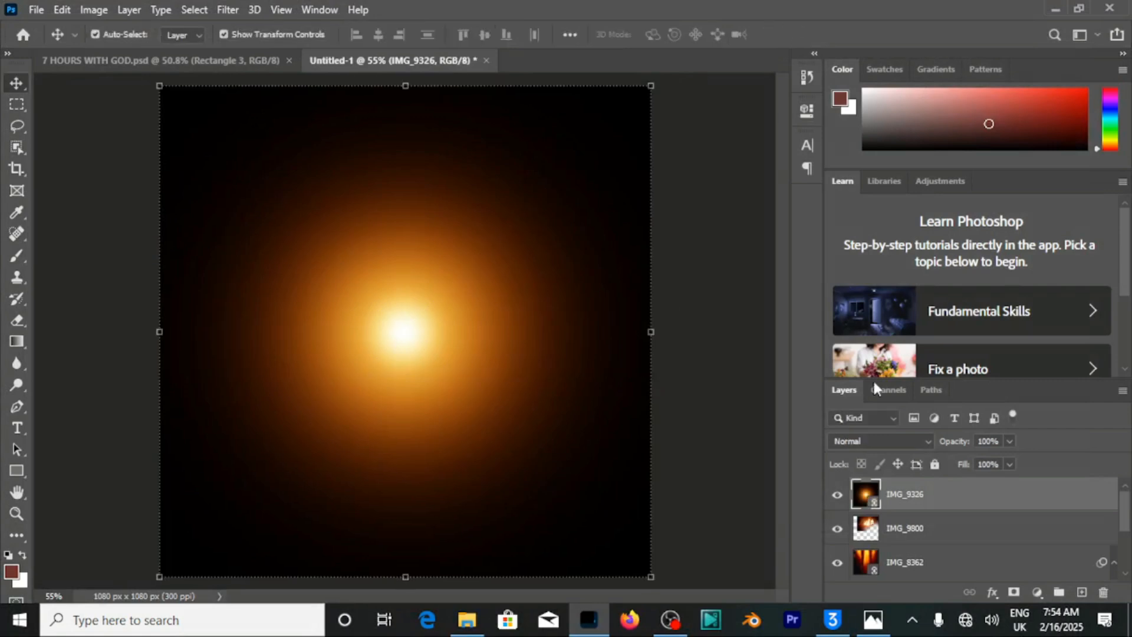
# Check the glow layer's blend mode in 7 HOURS WITH GOD.psd and set the new document's IMG_9326 layer to Soft Light
pyautogui.click(909, 436)
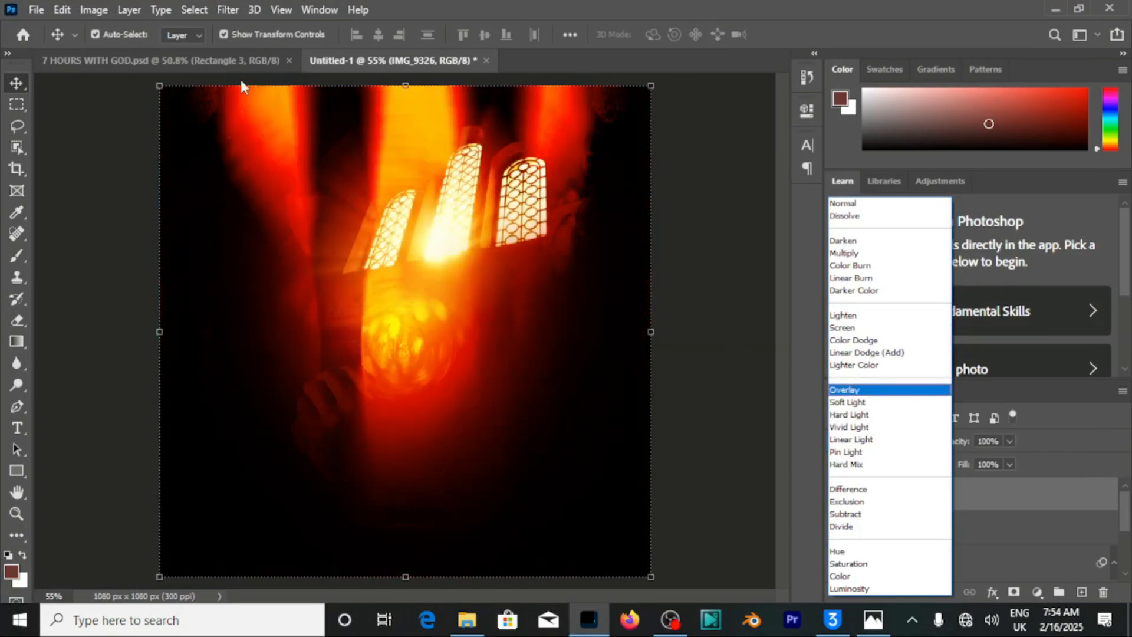
pyautogui.click(229, 52)
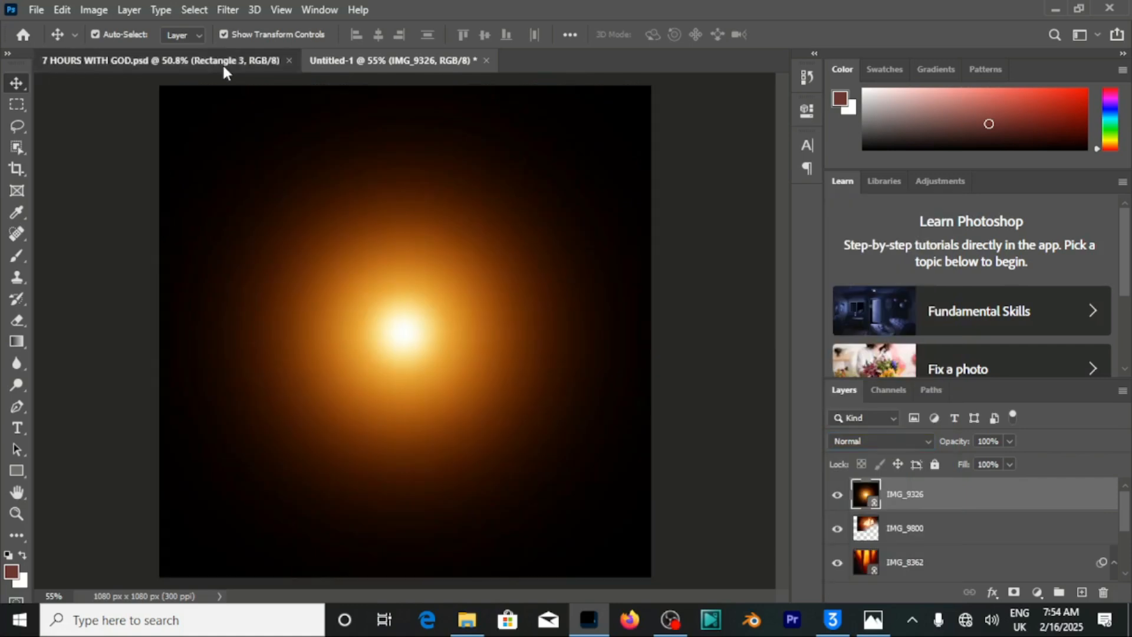
pyautogui.click(223, 68)
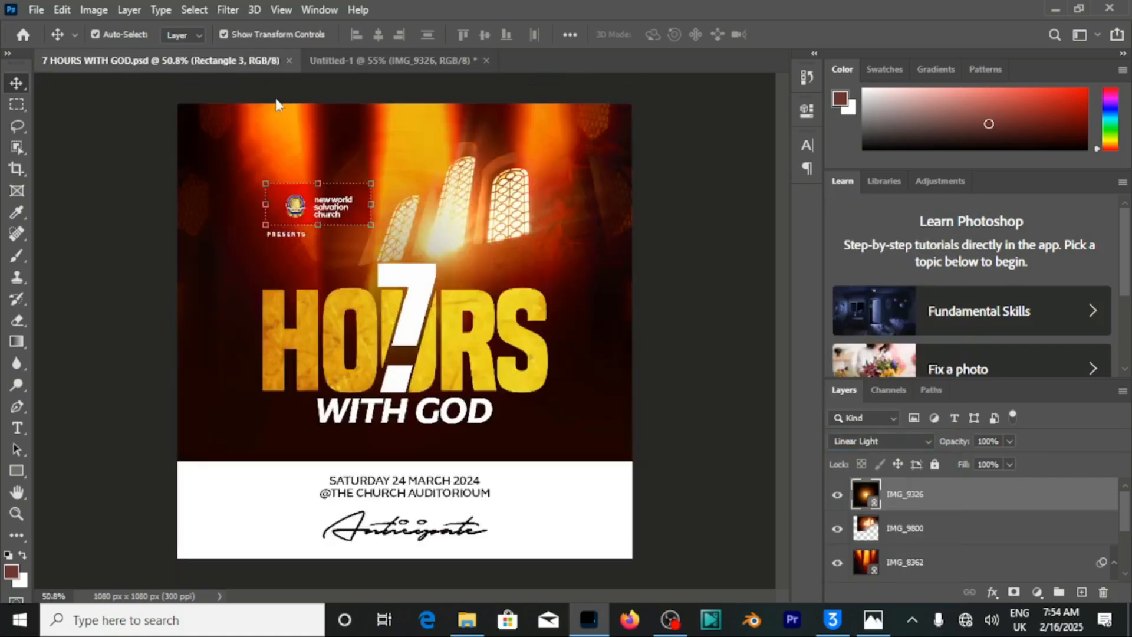
pyautogui.click(560, 260)
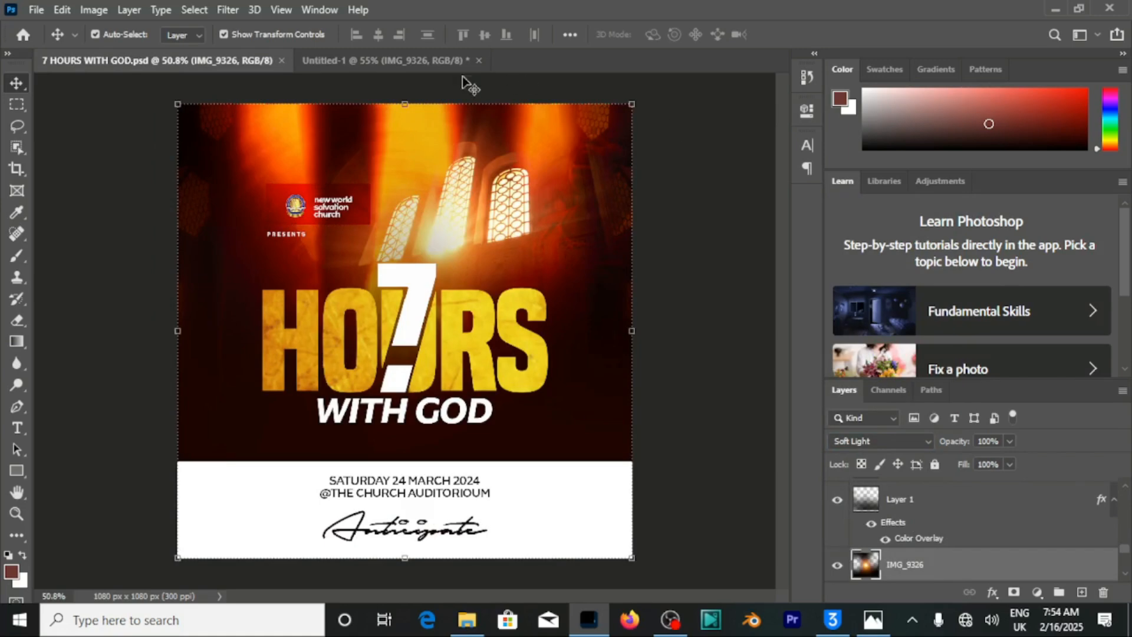
pyautogui.click(427, 57)
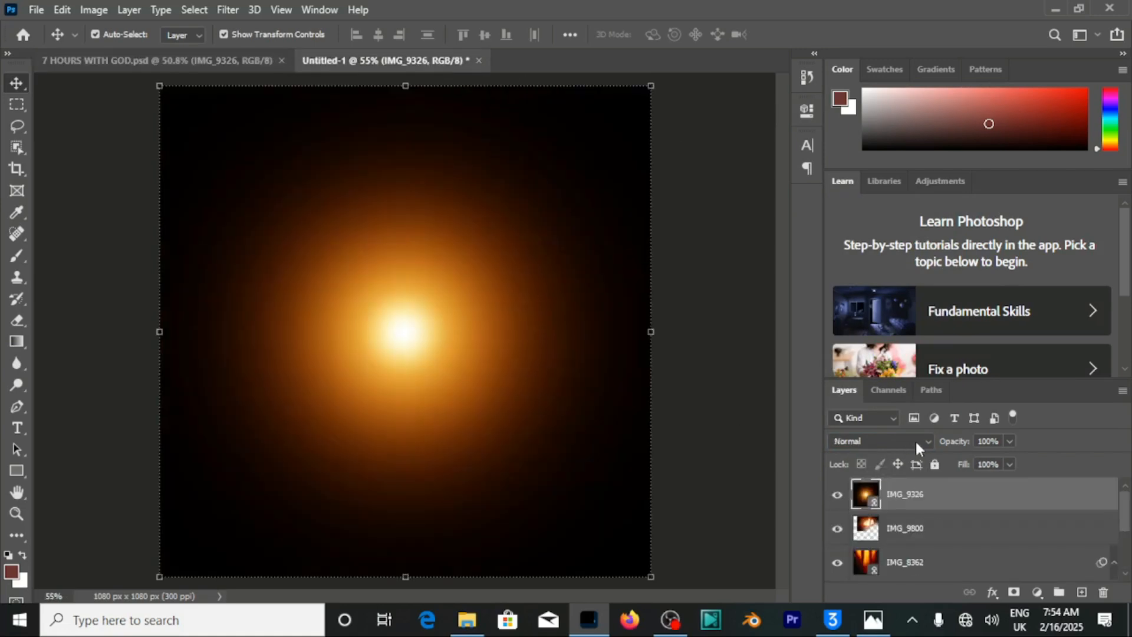
pyautogui.click(914, 441)
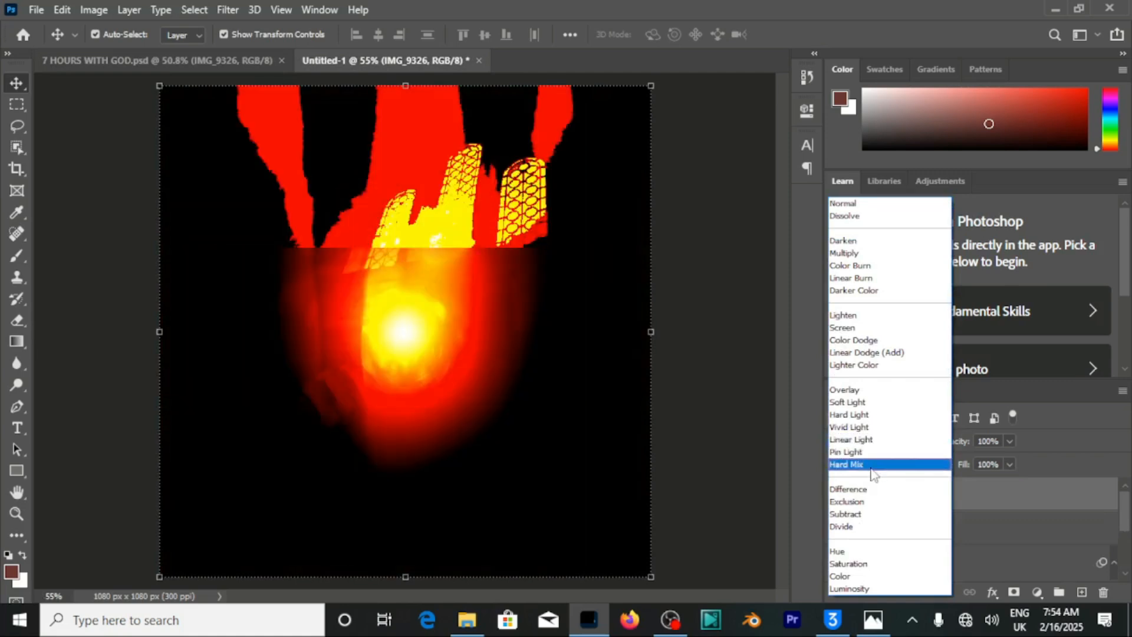
pyautogui.click(856, 403)
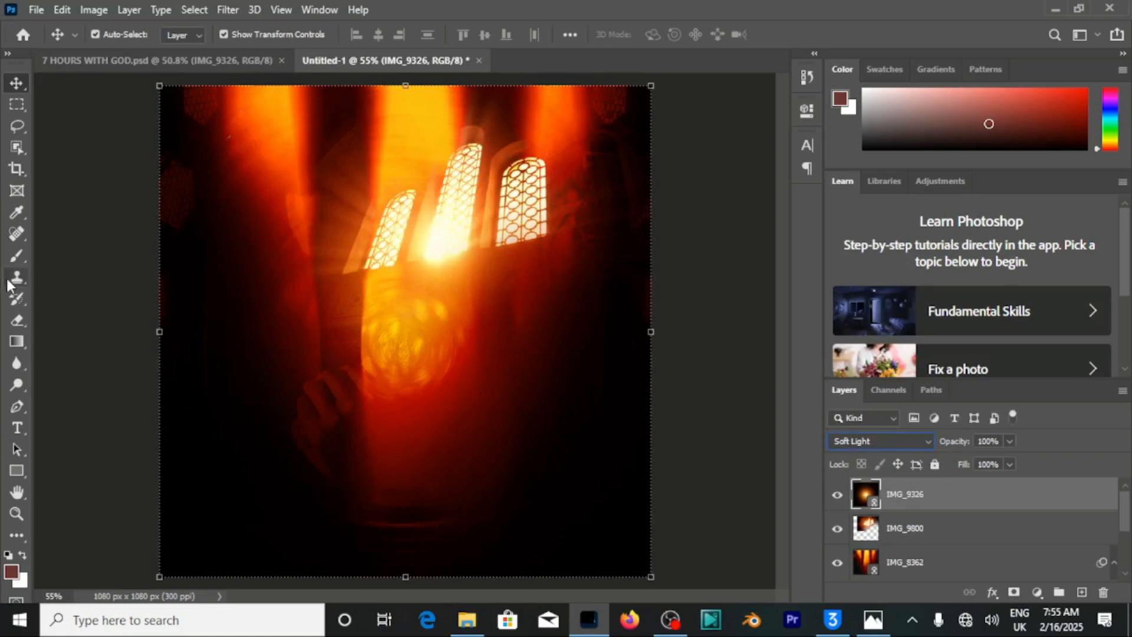
# Rasterize the IMG_9326 glow layer and erase its dark right, left and lower-left areas with the soft 500 px eraser at 77% opacity
pyautogui.click(17, 320)
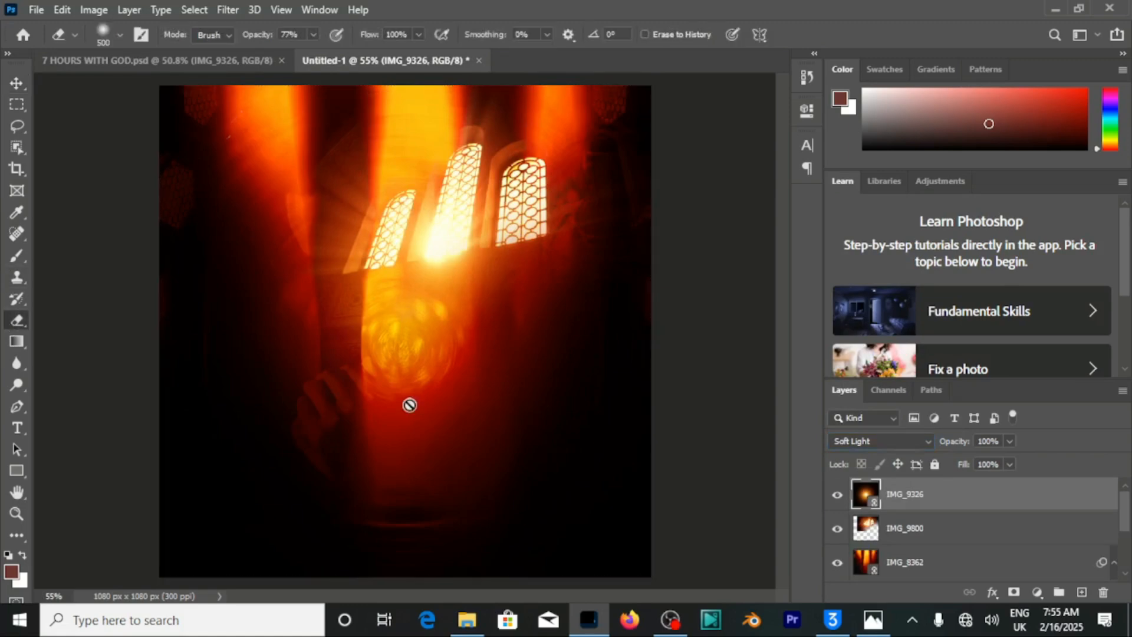
pyautogui.click(571, 453)
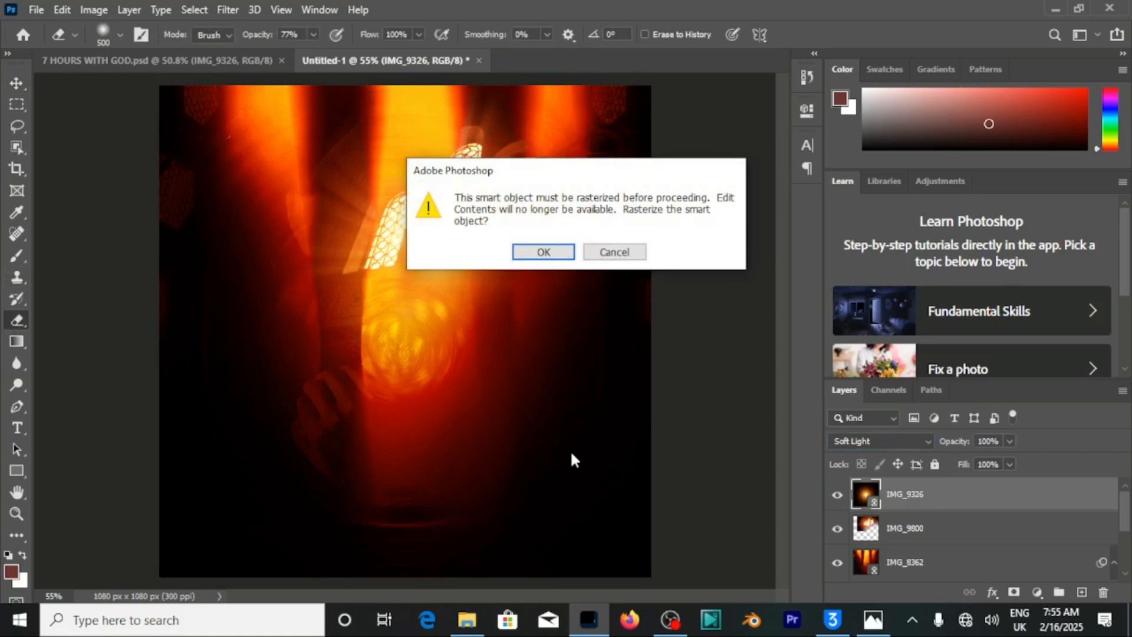
pyautogui.click(544, 252)
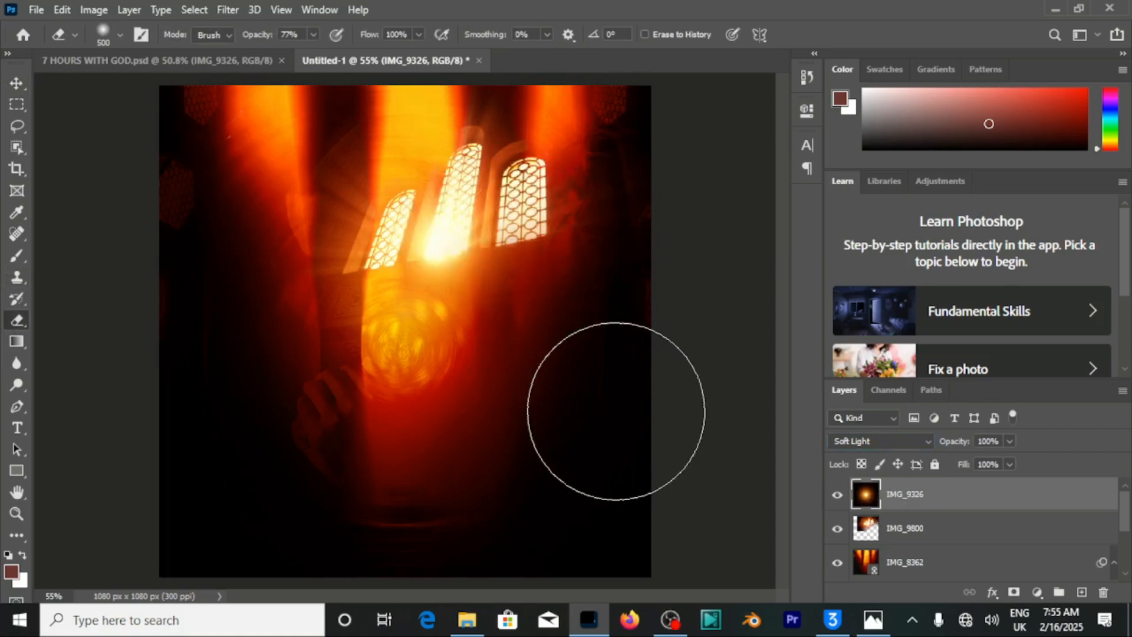
pyautogui.moveTo(578, 425)
pyautogui.mouseDown()
pyautogui.moveTo(586, 356)
pyautogui.moveTo(632, 324)
pyautogui.moveTo(678, 228)
pyautogui.moveTo(607, 338)
pyautogui.mouseUp()
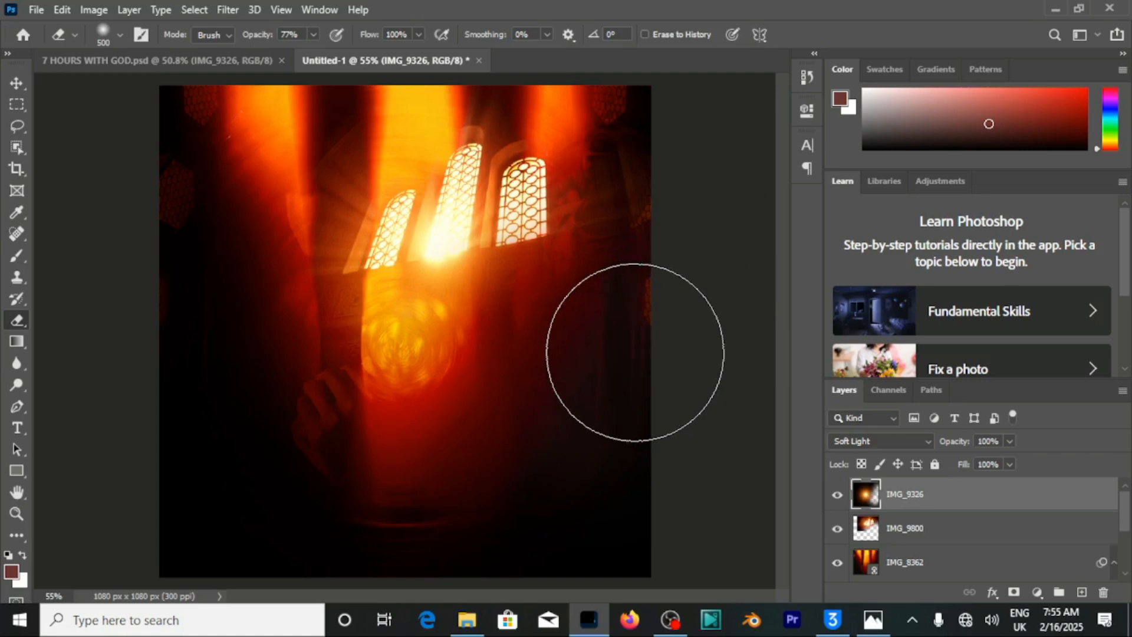
pyautogui.moveTo(195, 229)
pyautogui.mouseDown()
pyautogui.moveTo(188, 181)
pyautogui.moveTo(190, 217)
pyautogui.mouseUp()
pyautogui.moveTo(244, 442)
pyautogui.mouseDown()
pyautogui.moveTo(242, 480)
pyautogui.moveTo(303, 519)
pyautogui.moveTo(248, 501)
pyautogui.moveTo(319, 449)
pyautogui.mouseUp()
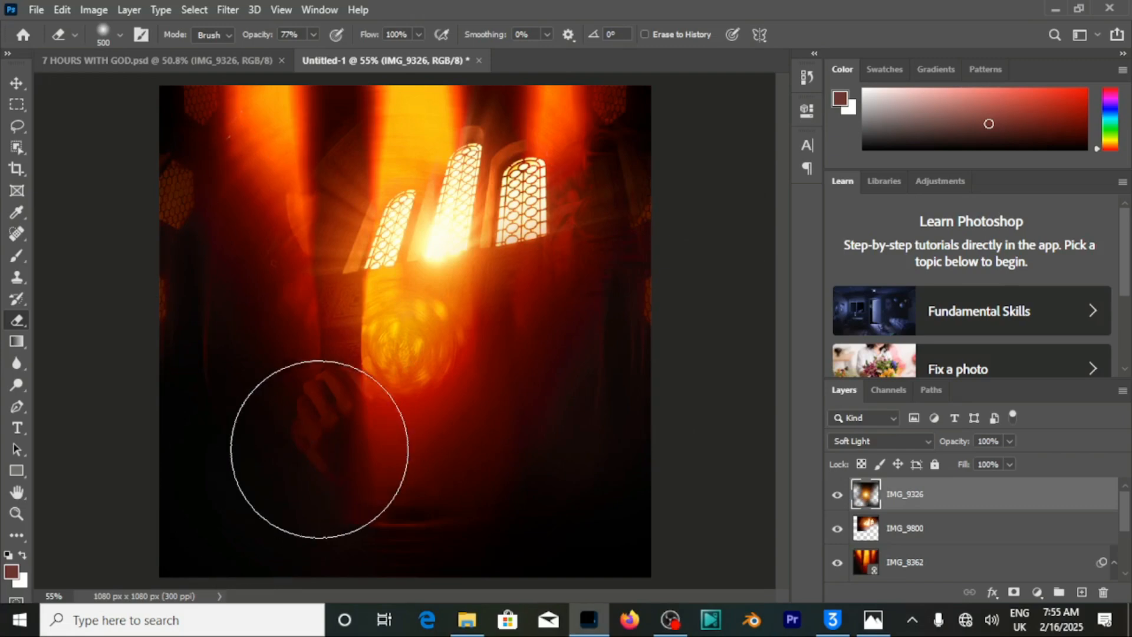
# Erase more of the IMG_9326 glow layer around the hand in the lower middle and undo the last stroke
pyautogui.click(405, 362)
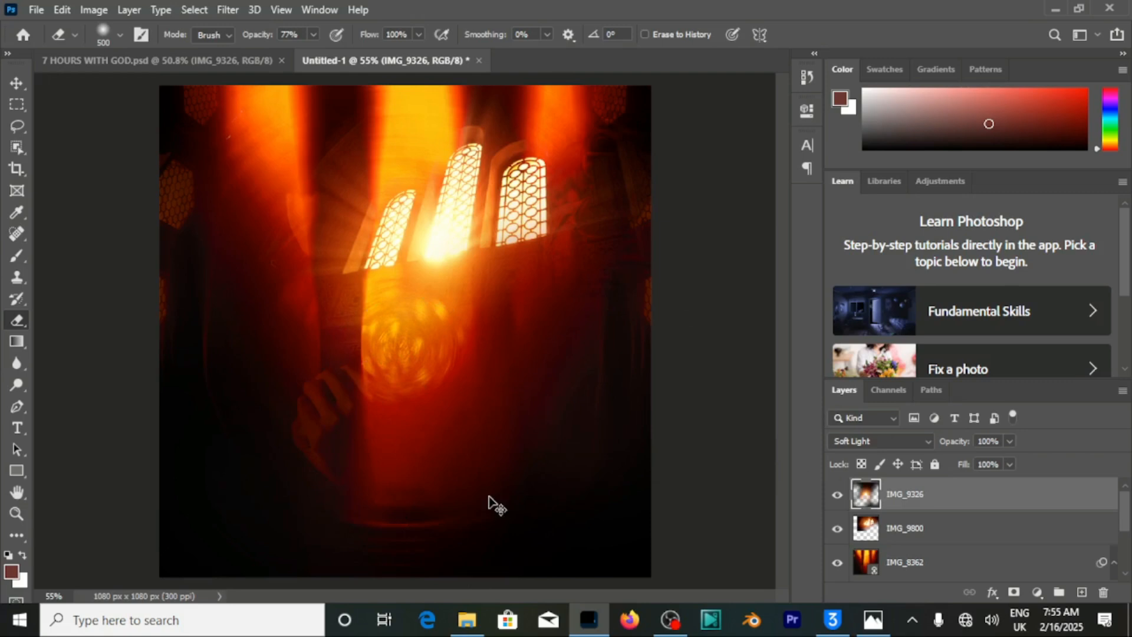
pyautogui.hotkey('ctrl', 'z')
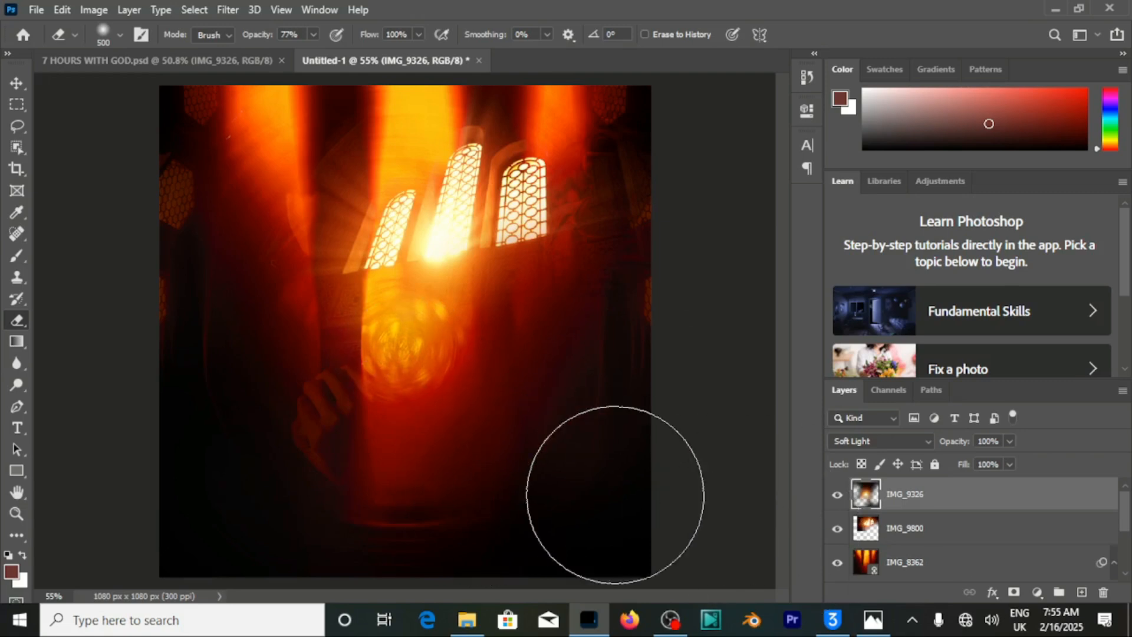
# Draw a white rectangle about 1143 x 334 px across the full width of the canvas bottom and shift it slightly down
pyautogui.click(12, 471)
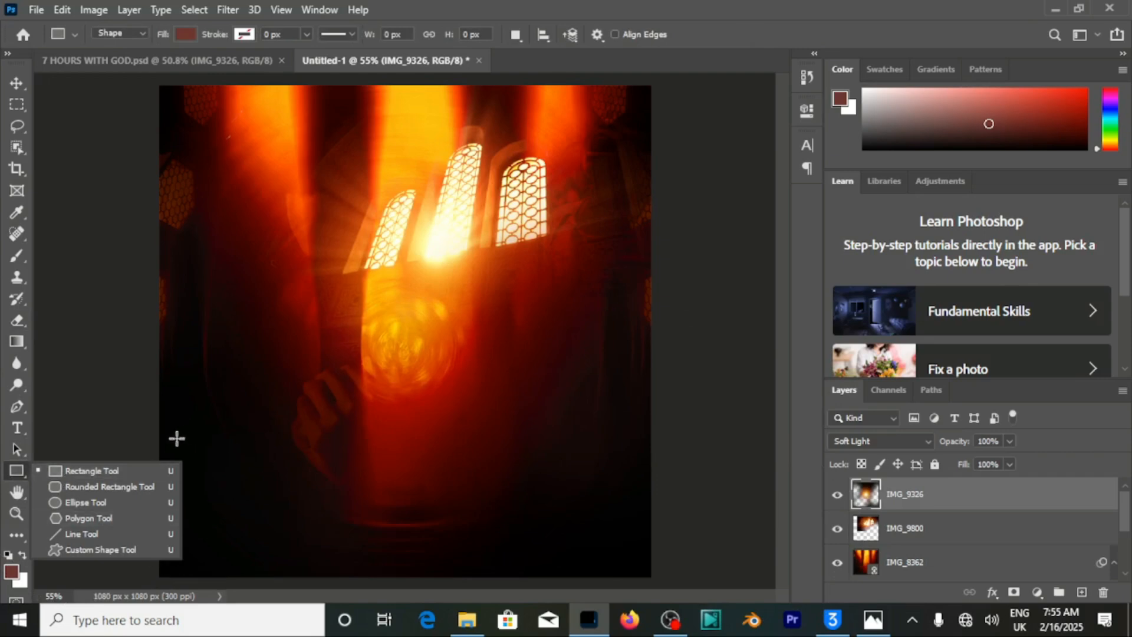
pyautogui.moveTo(148, 438); pyautogui.dragTo(668, 588)
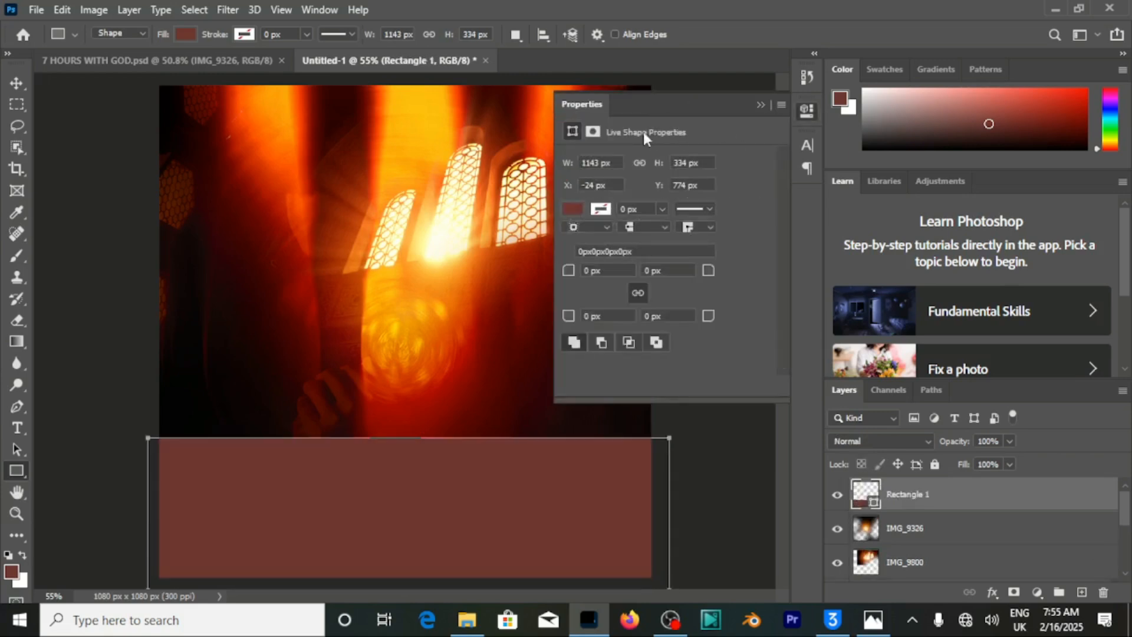
pyautogui.click(573, 210)
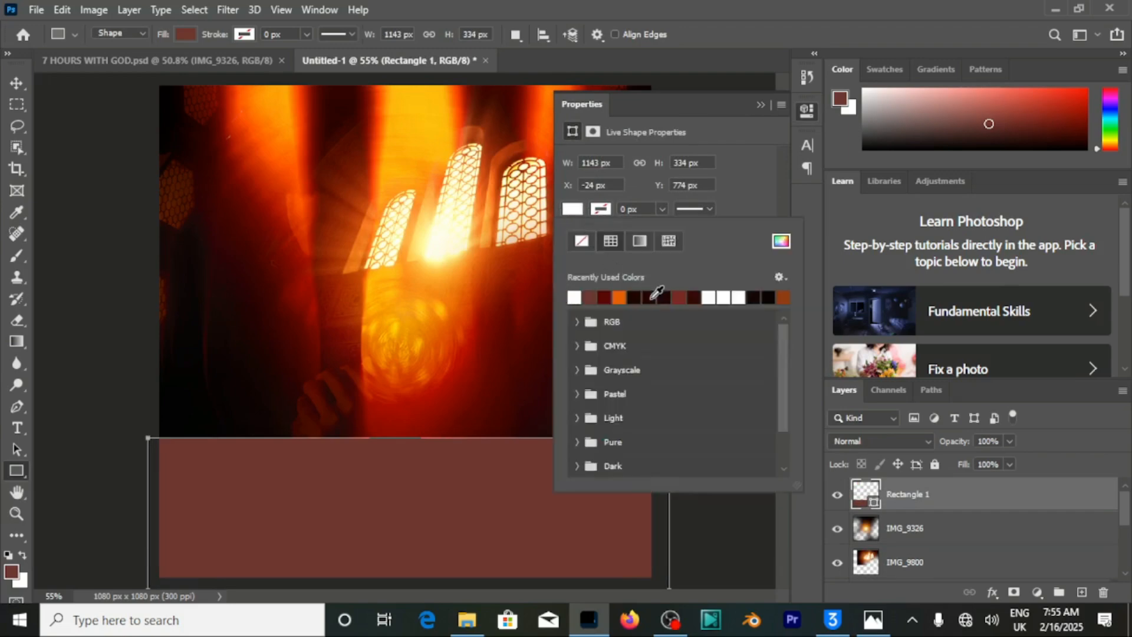
pyautogui.click(651, 297)
pyautogui.click(758, 103)
pyautogui.click(13, 84)
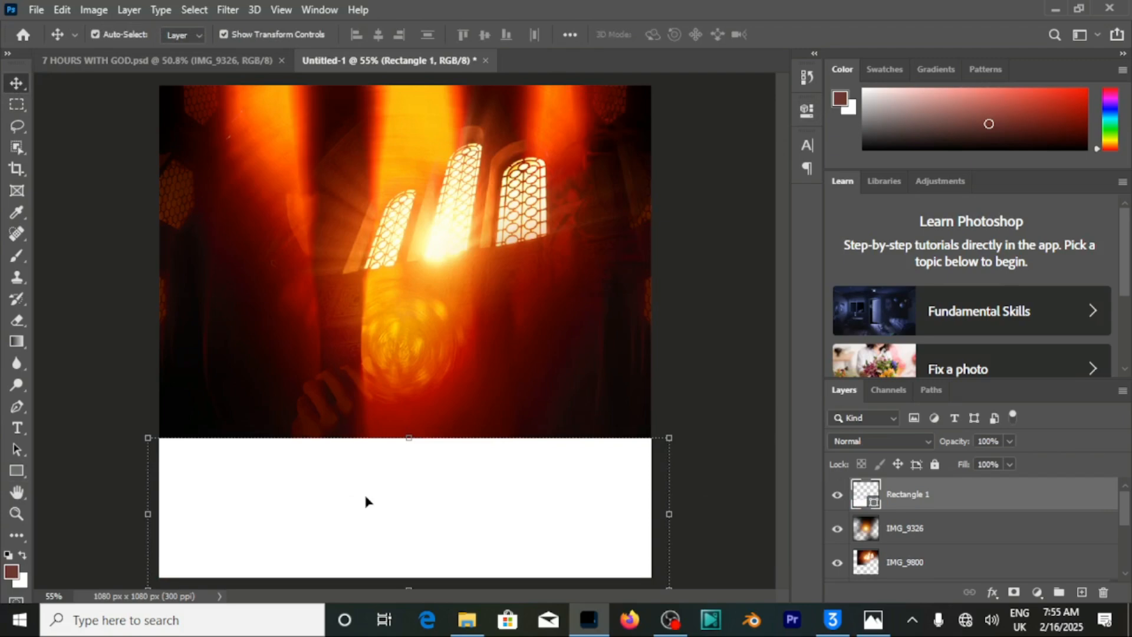
pyautogui.moveTo(366, 497); pyautogui.dragTo(370, 522)
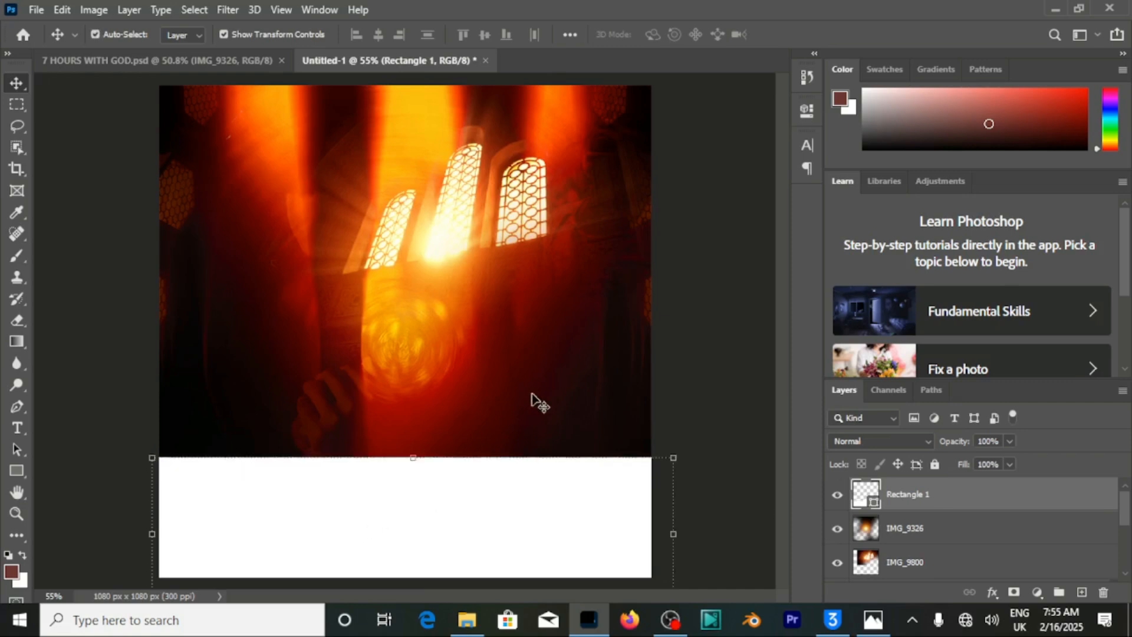
# Add a new empty layer directly above the IMG_9326 glow layer
pyautogui.keyDown('ctrl'); pyautogui.click(639, 384); pyautogui.keyUp('ctrl')
pyautogui.scroll(3, 935, 517)
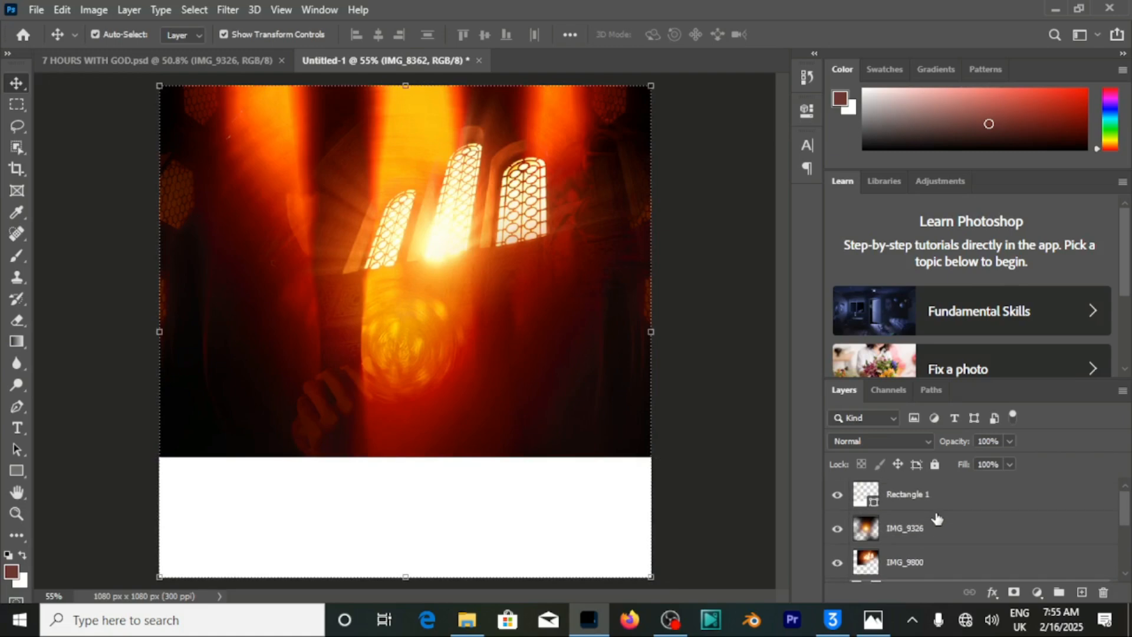
pyautogui.doubleClick(917, 528)
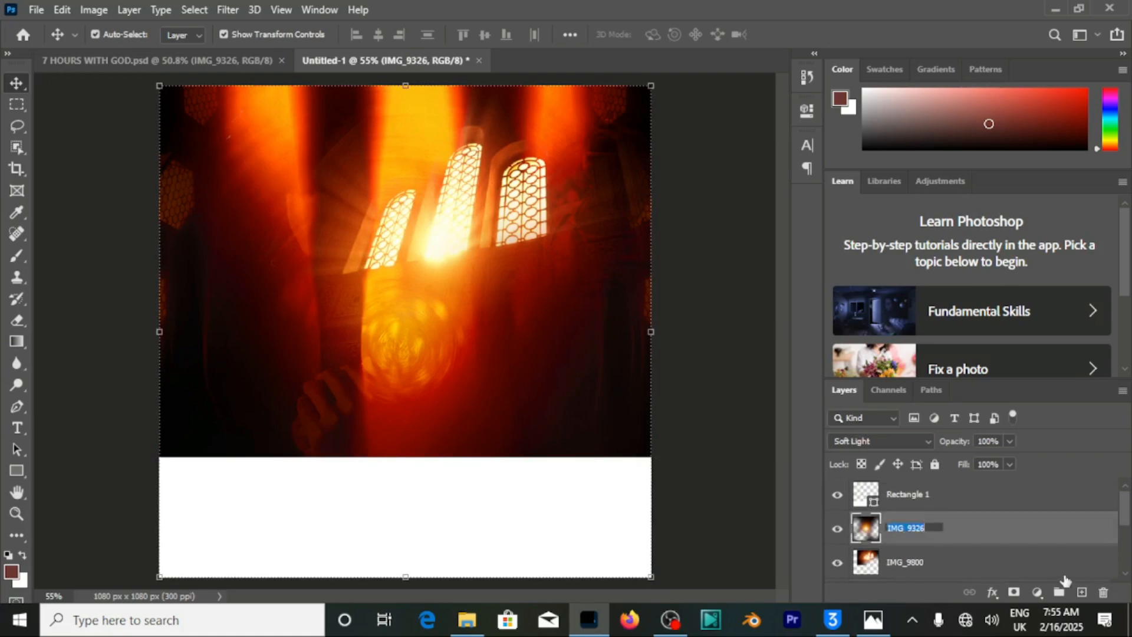
pyautogui.click(1082, 594)
pyautogui.click(1082, 593)
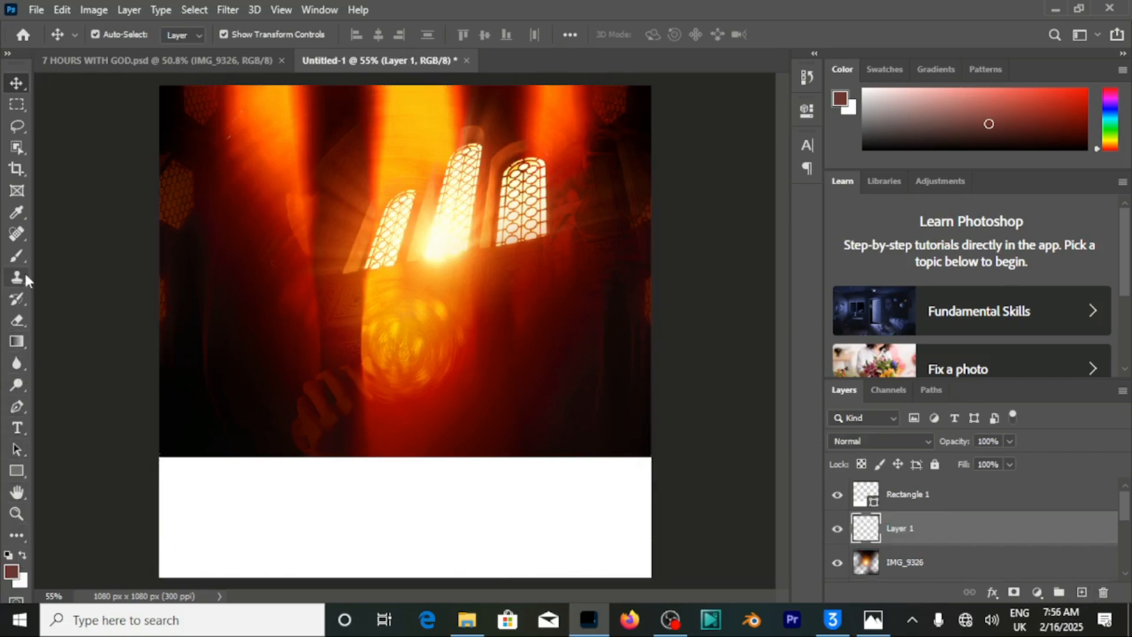
# Paint the area above the white band on Layer 1 with a soft 600 px brush in dark red #2c0305 sampled from the background
pyautogui.click(18, 257)
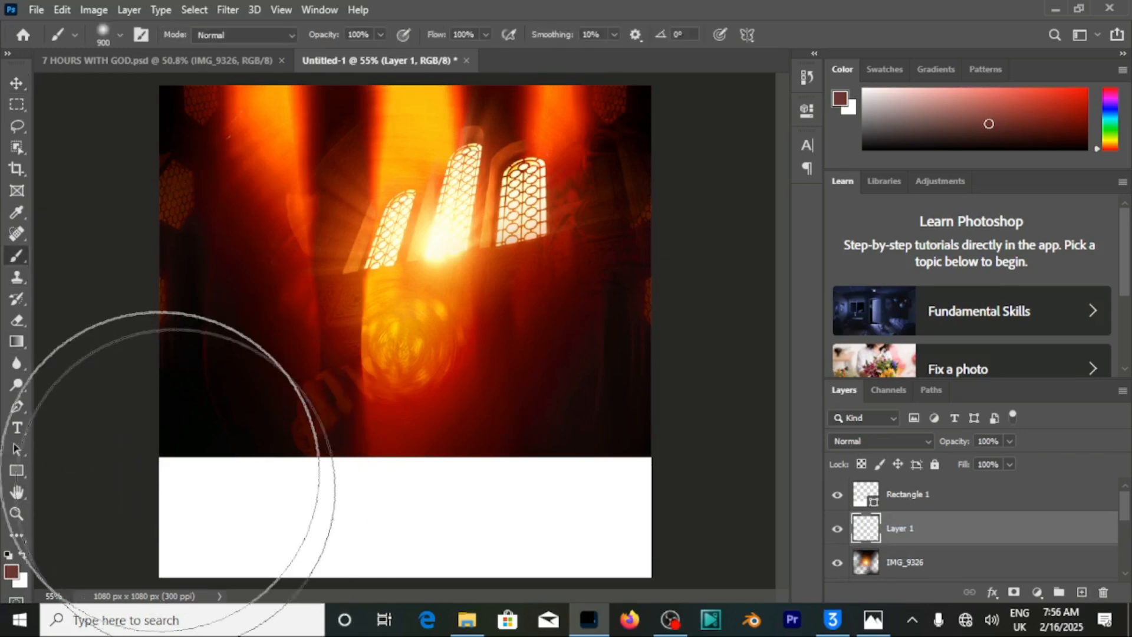
pyautogui.click(11, 571)
pyautogui.click(246, 281)
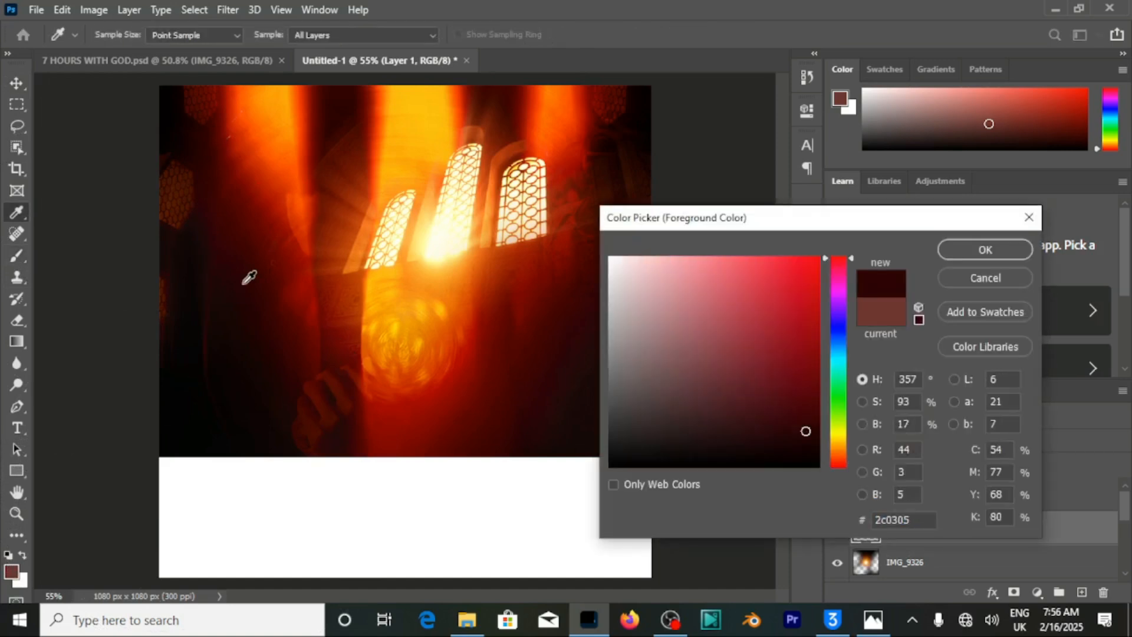
pyautogui.click(986, 250)
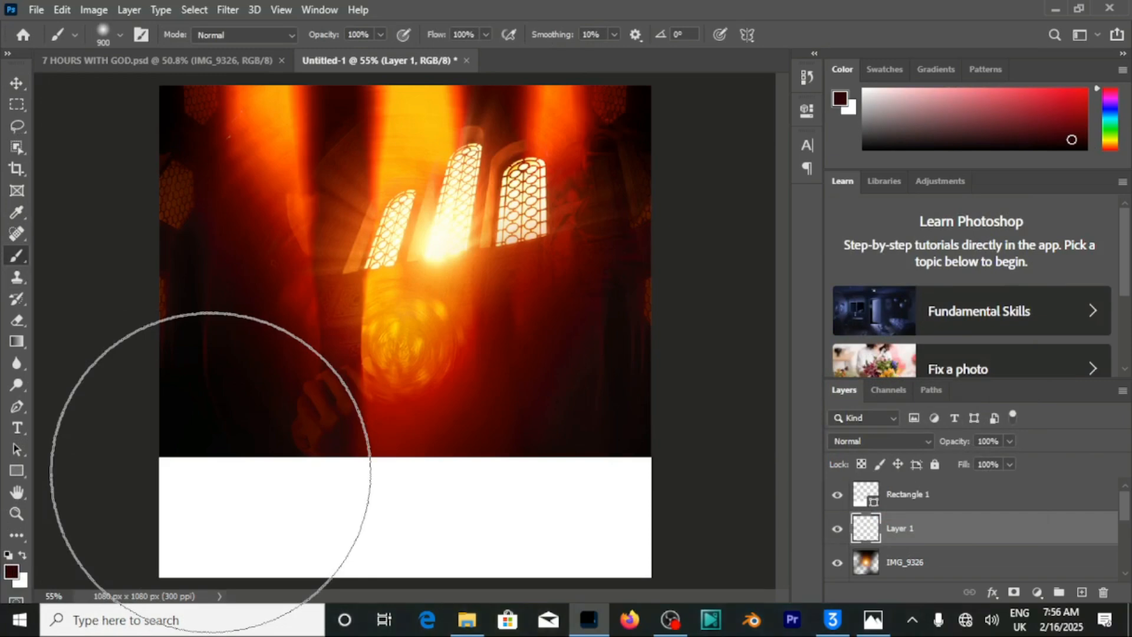
pyautogui.press('[')
pyautogui.press('[')
pyautogui.press('[')
pyautogui.moveTo(204, 472)
pyautogui.mouseDown()
pyautogui.moveTo(319, 501)
pyautogui.moveTo(424, 512)
pyautogui.moveTo(620, 492)
pyautogui.mouseUp()
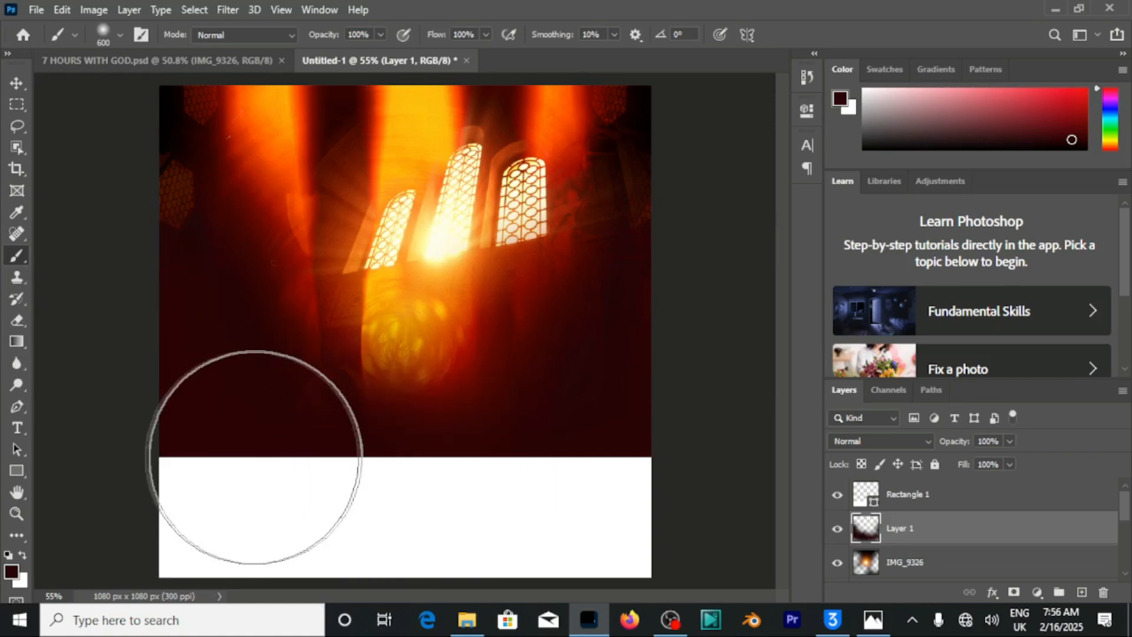
pyautogui.click(11, 571)
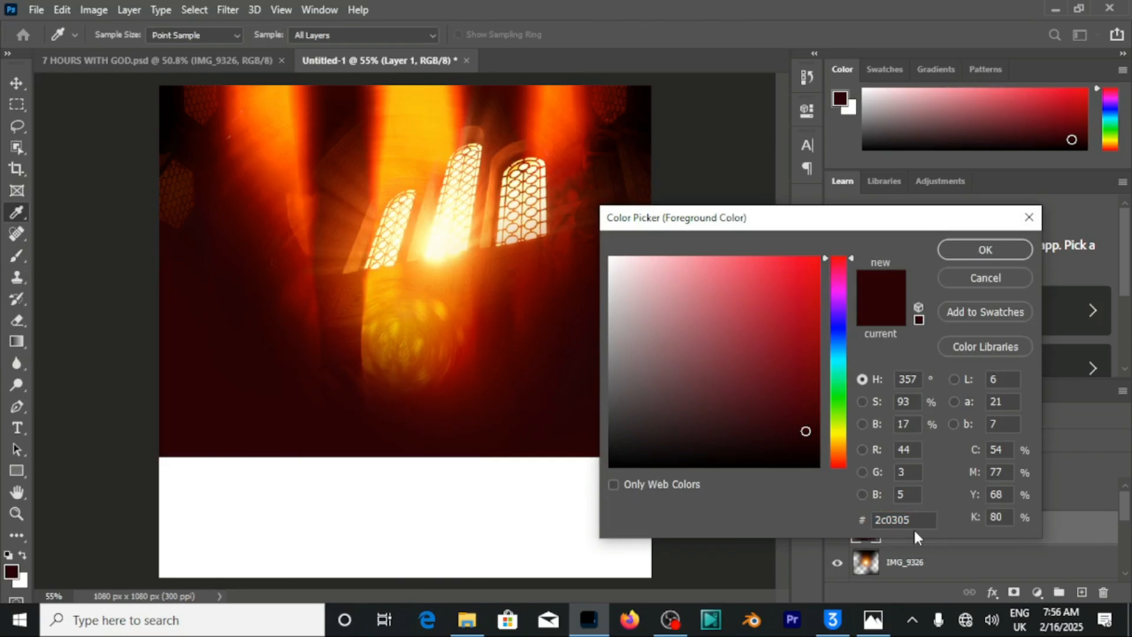
pyautogui.click(962, 257)
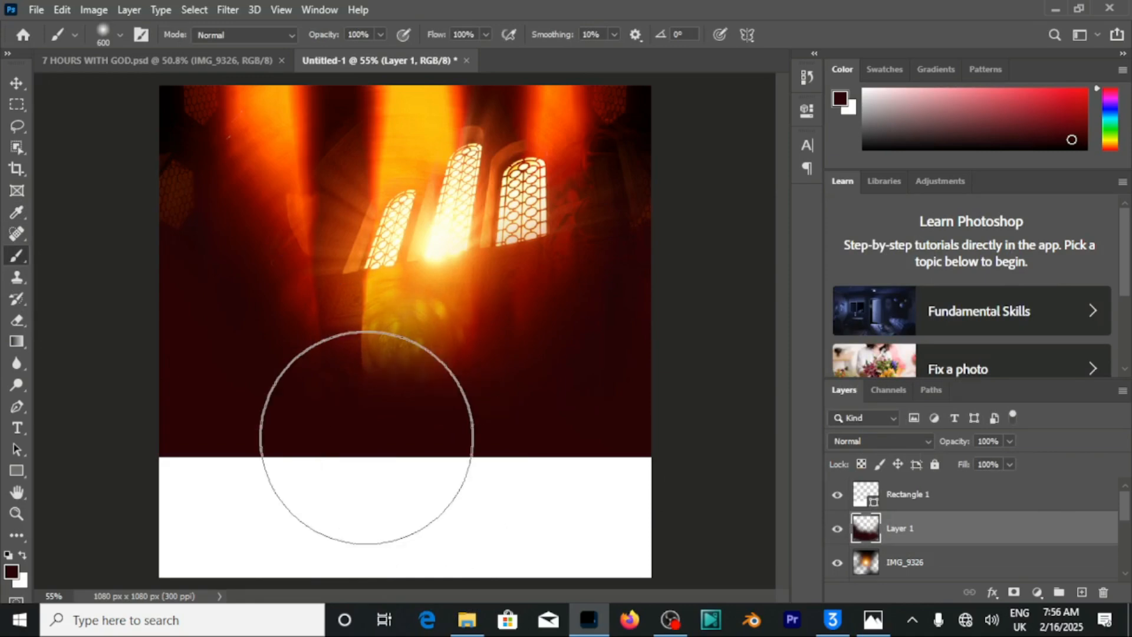
# Apply a Gaussian Blur to the dark red paint on Layer 1
pyautogui.click(230, 10)
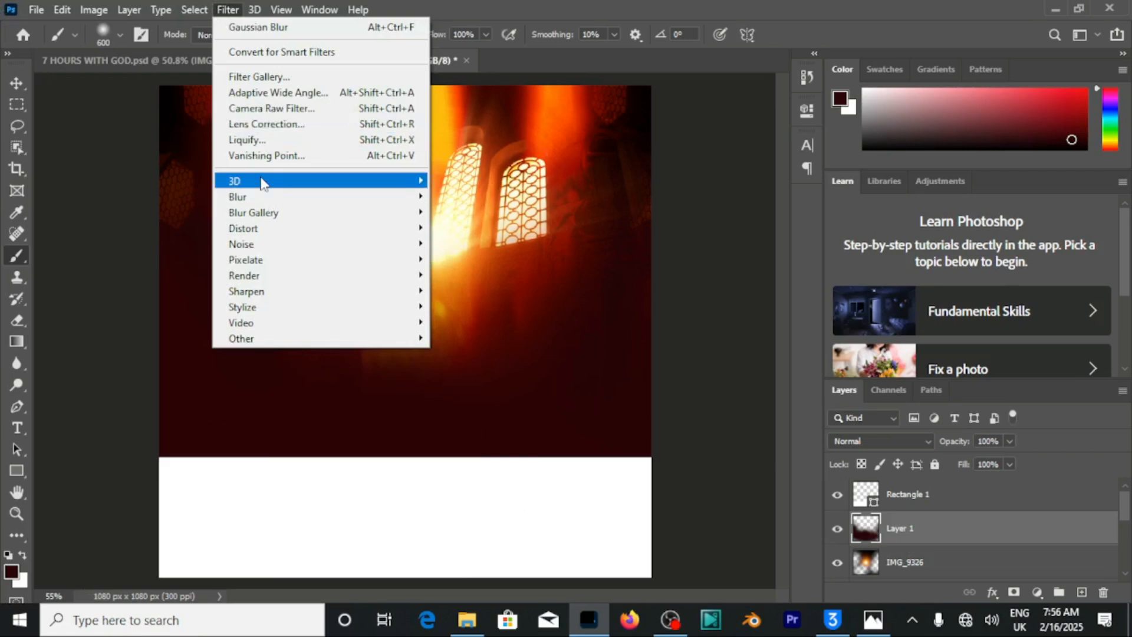
pyautogui.moveTo(265, 199)
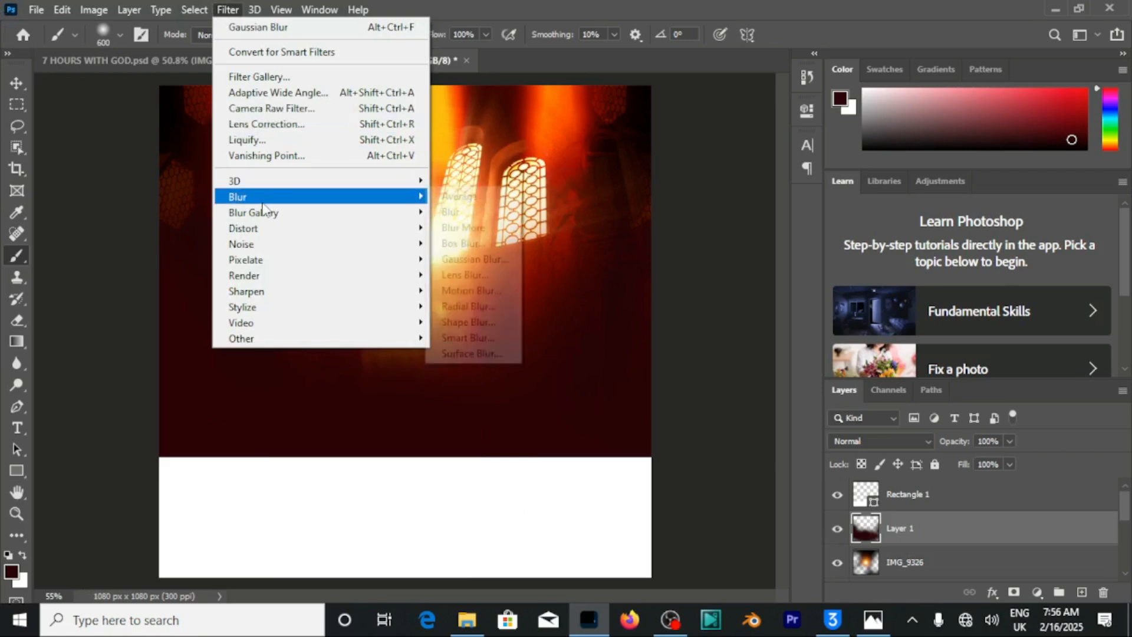
pyautogui.click(494, 260)
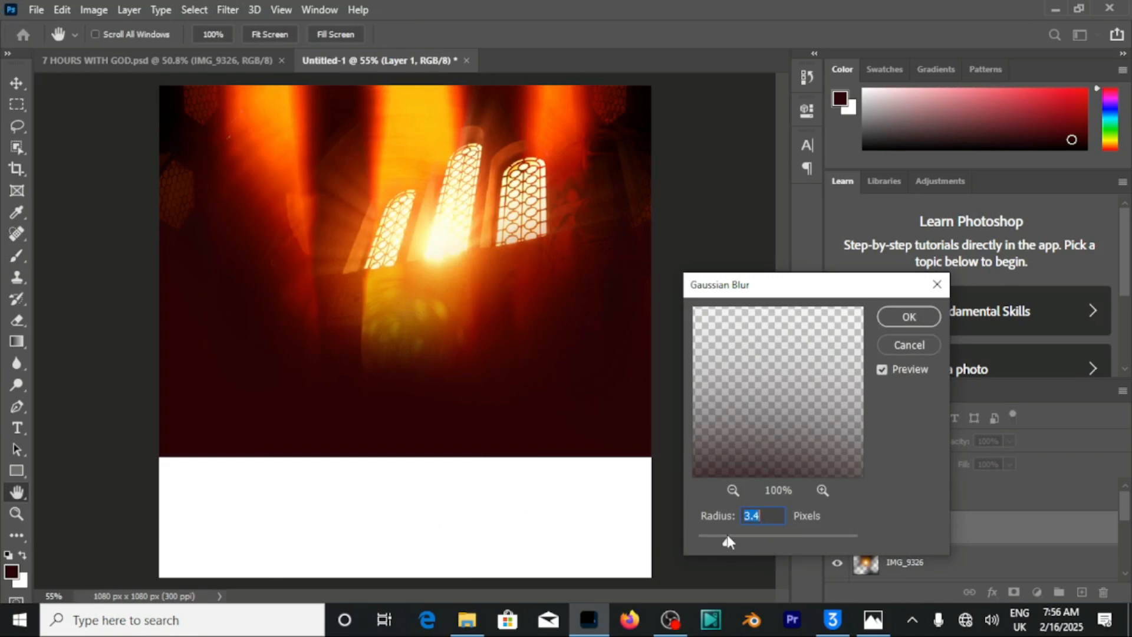
pyautogui.moveTo(735, 540); pyautogui.dragTo(739, 540)
pyautogui.click(909, 317)
pyautogui.press('b')
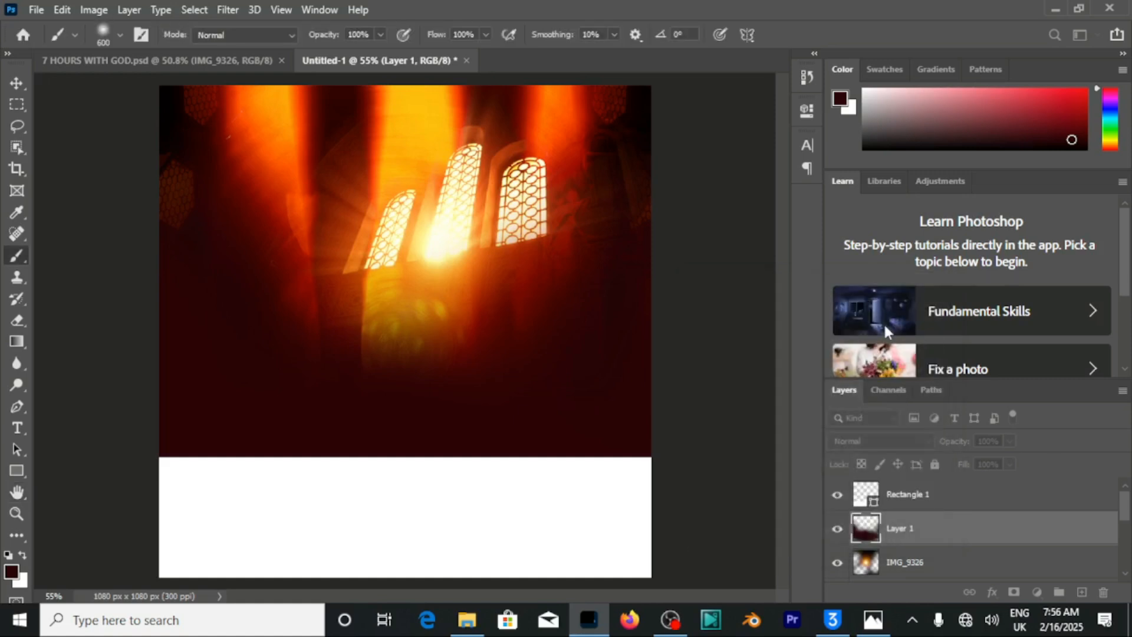
# Check the finished layout in 7 HOURS WITH GOD.psd and return to the new document
pyautogui.click(16, 83)
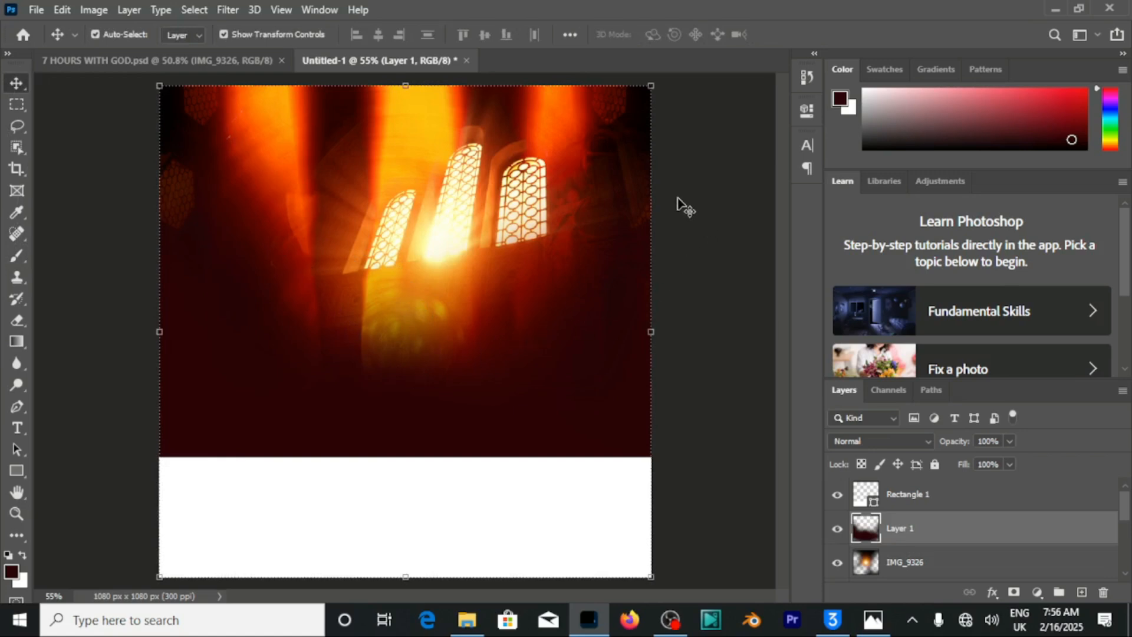
pyautogui.click(247, 61)
pyautogui.click(416, 64)
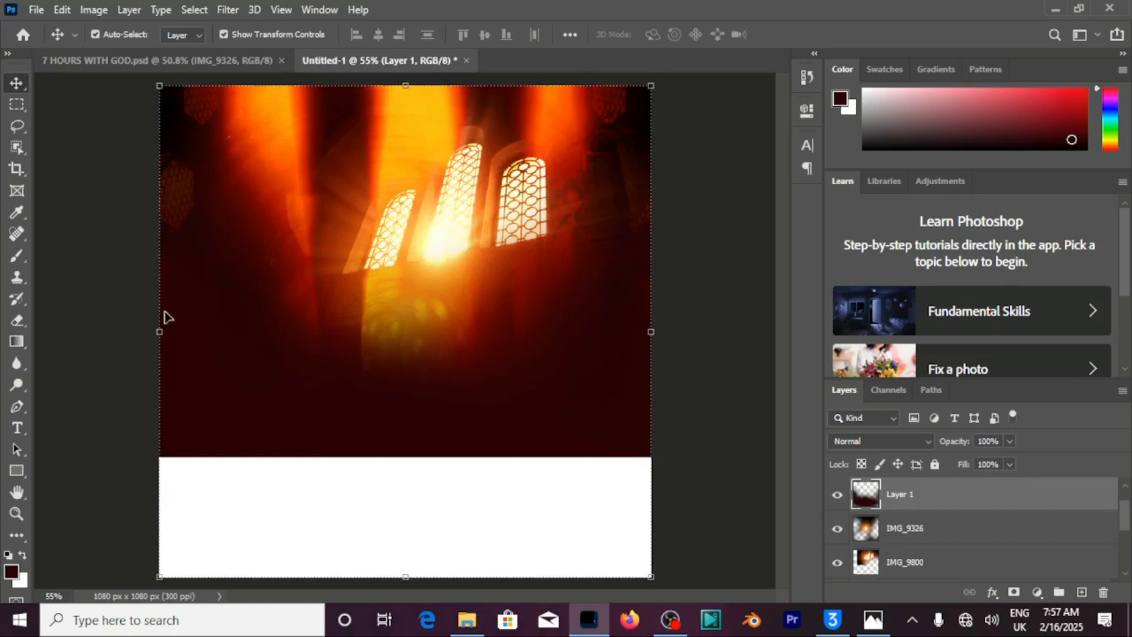
# Add the text "7" above Layer 1 in off-white #fcfafa, using Built Titling Bold at 112.52 pt
pyautogui.click(20, 428)
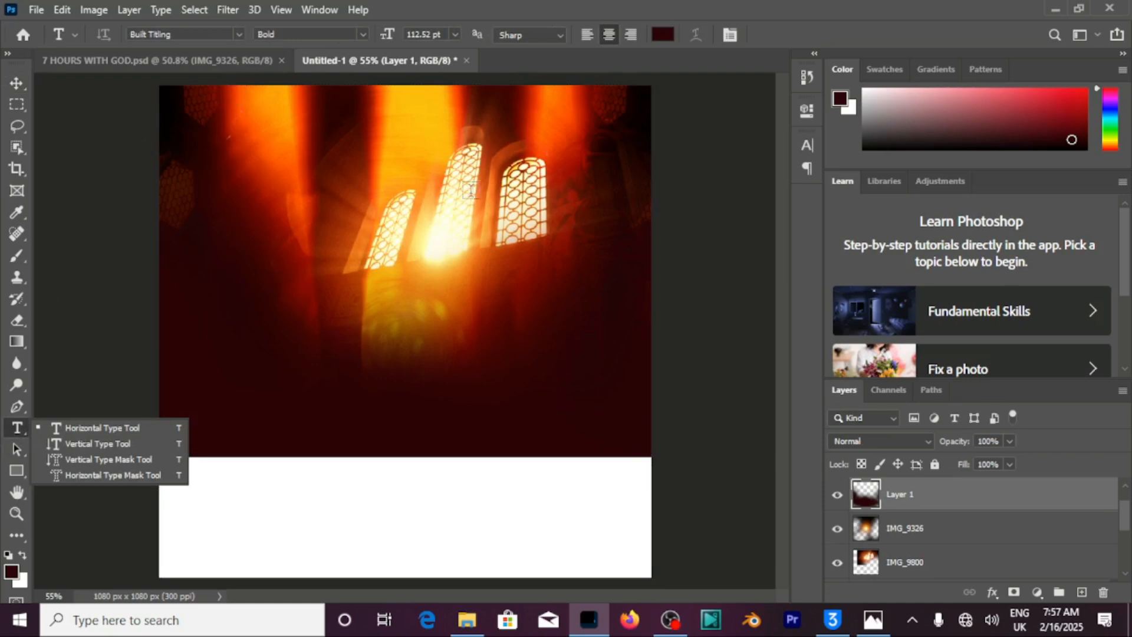
pyautogui.click(322, 293)
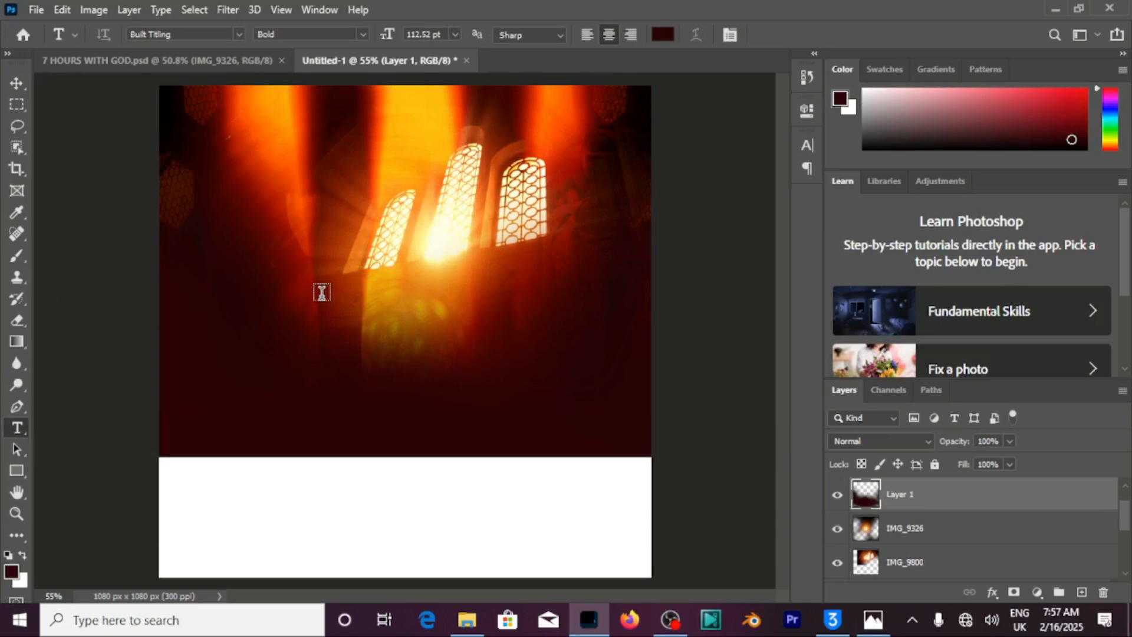
pyautogui.click(322, 293)
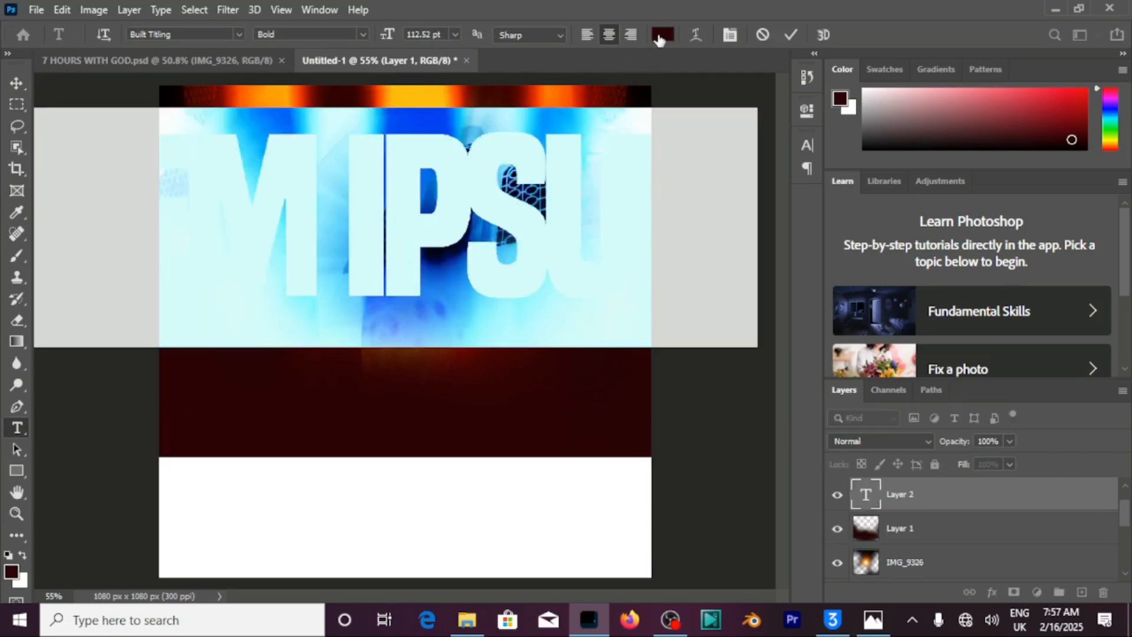
pyautogui.click(662, 35)
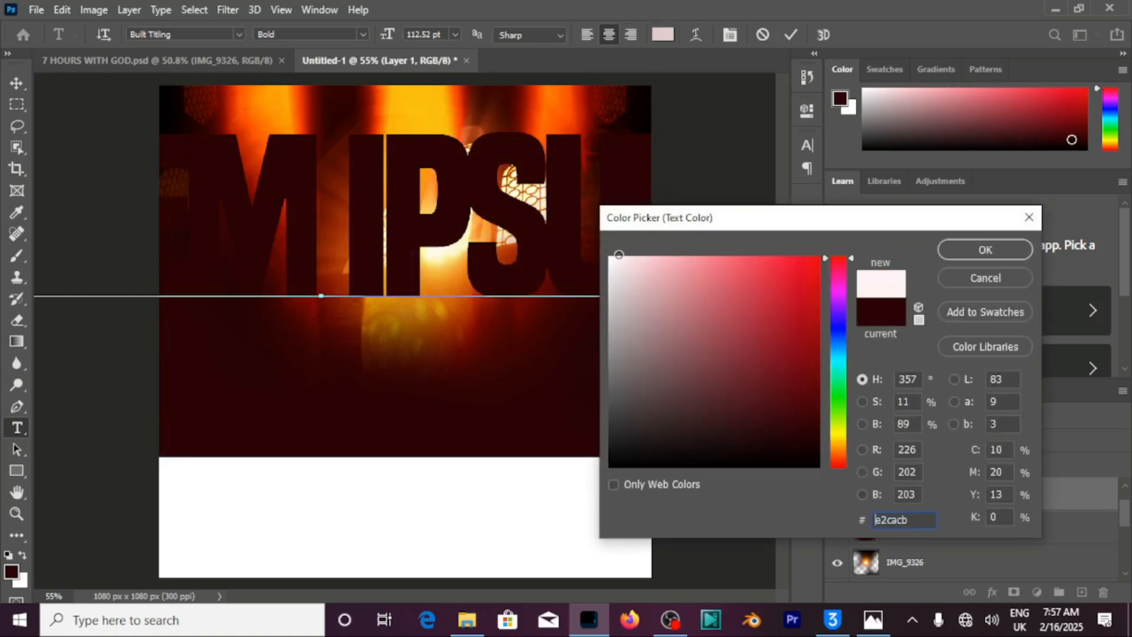
pyautogui.click(636, 247)
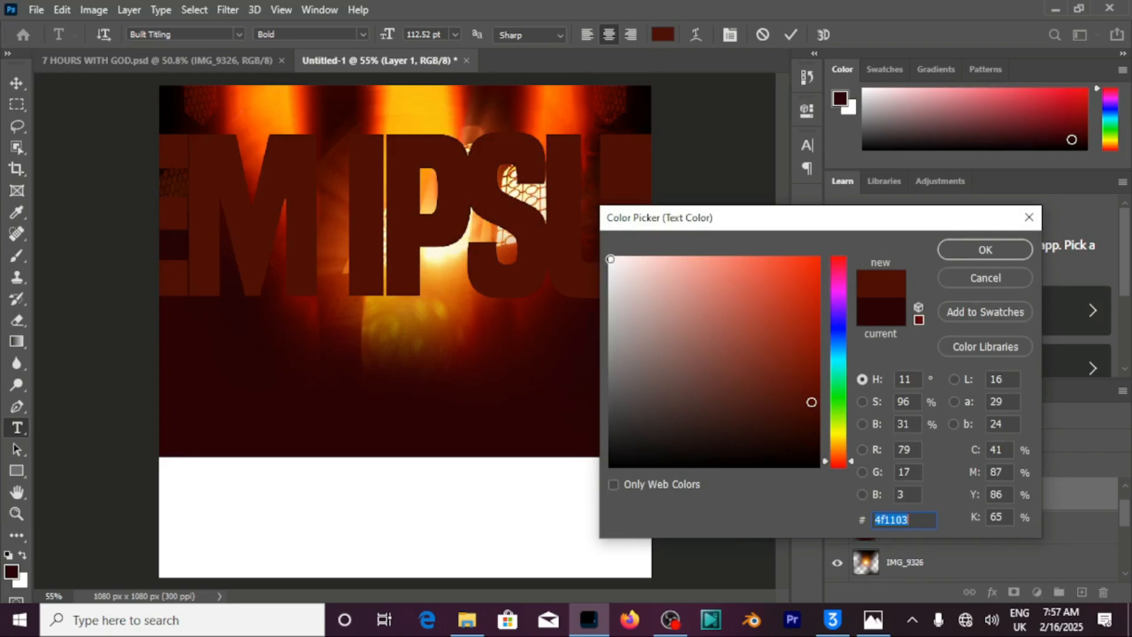
pyautogui.click(611, 260)
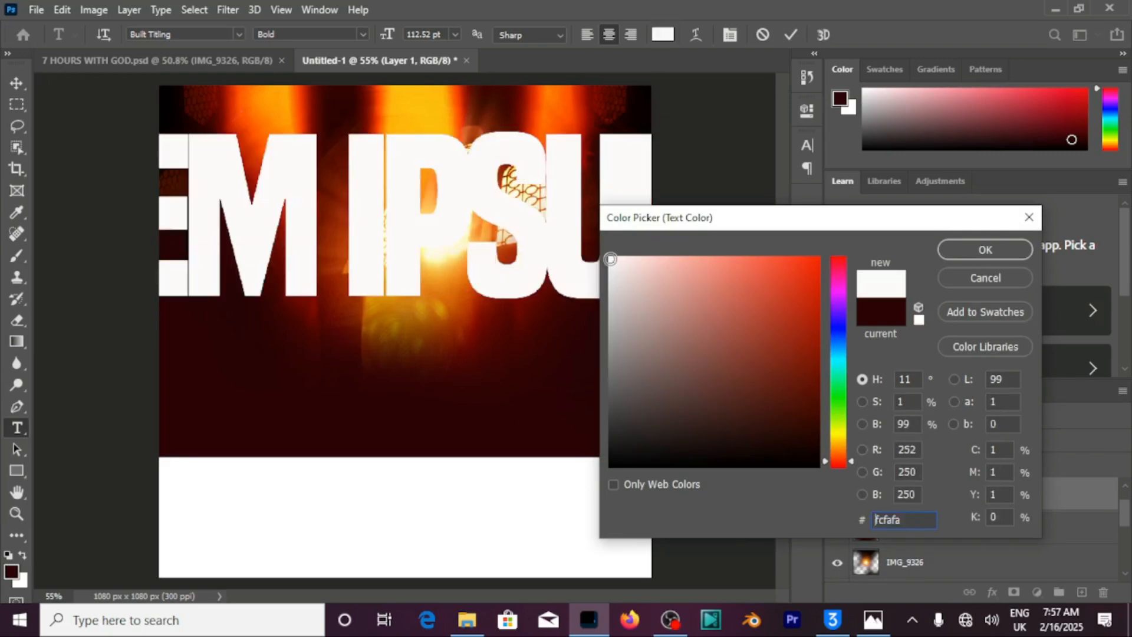
pyautogui.click(1006, 252)
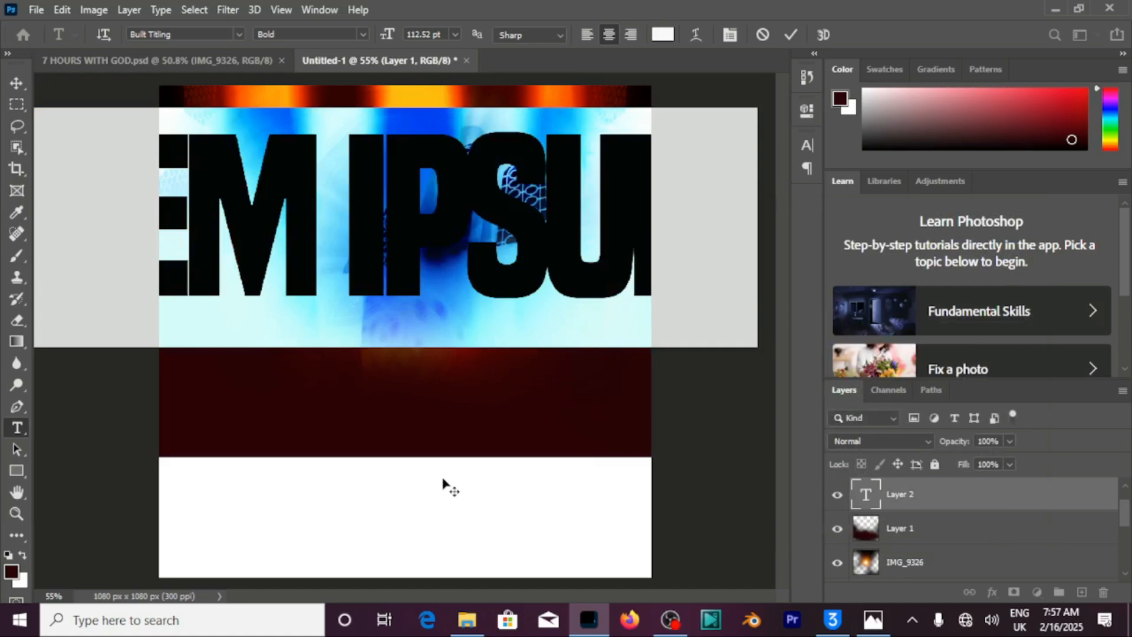
pyautogui.write('7')
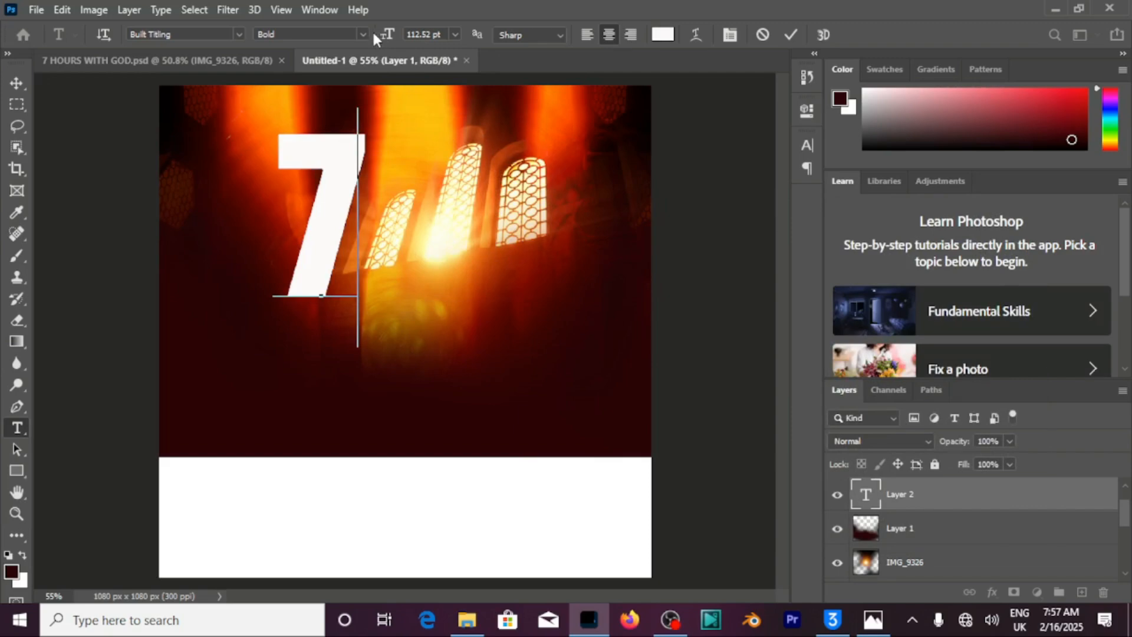
pyautogui.click(790, 34)
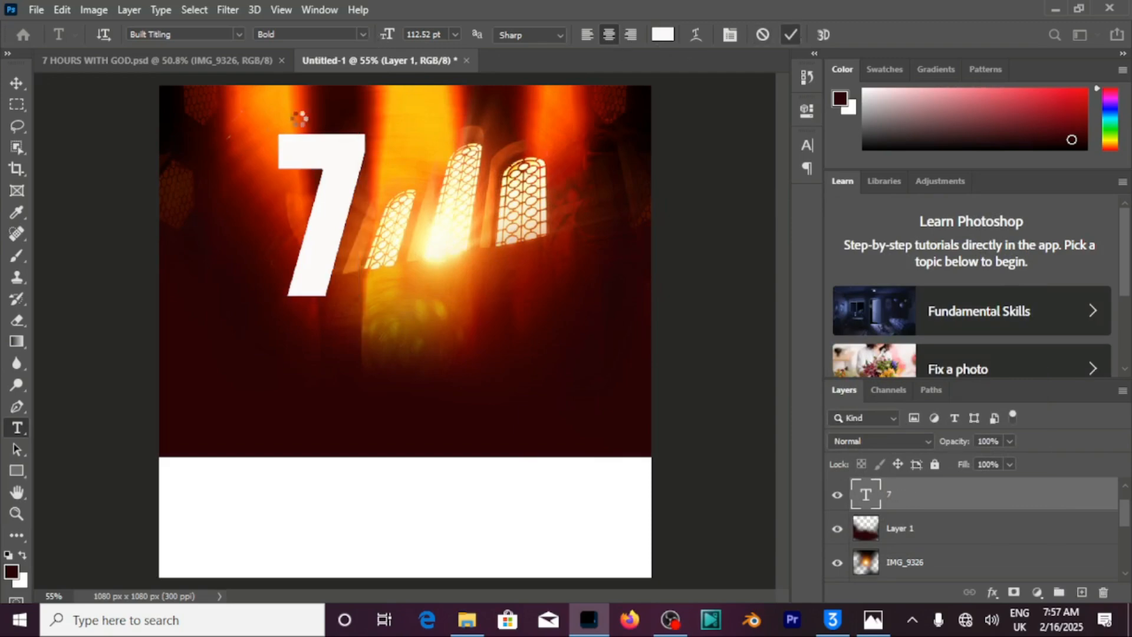
pyautogui.click(361, 34)
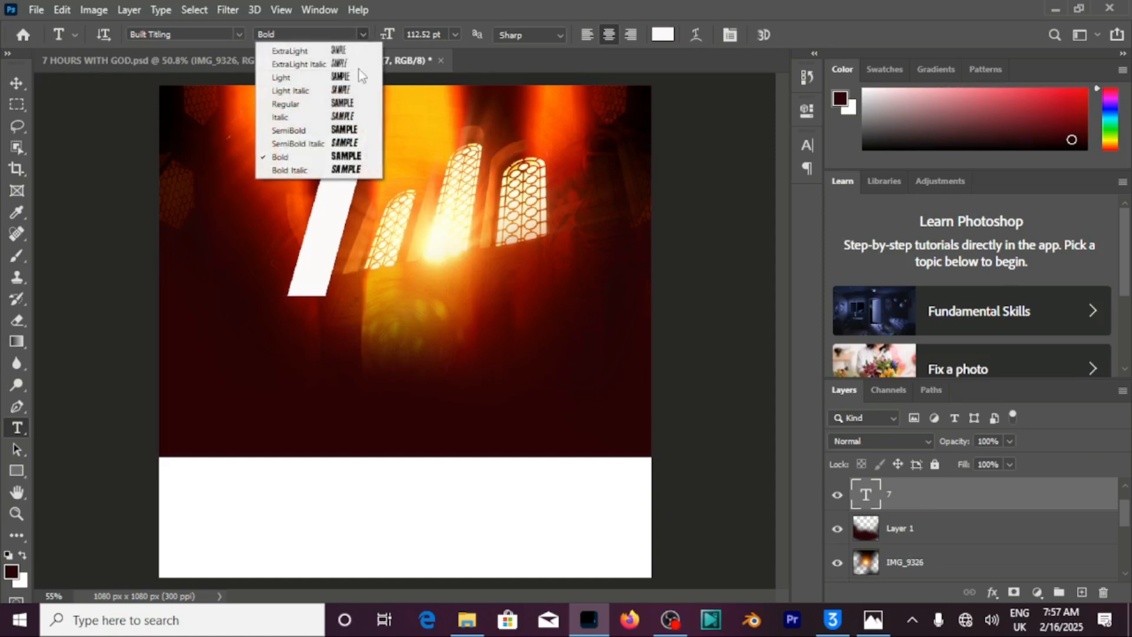
pyautogui.click(300, 157)
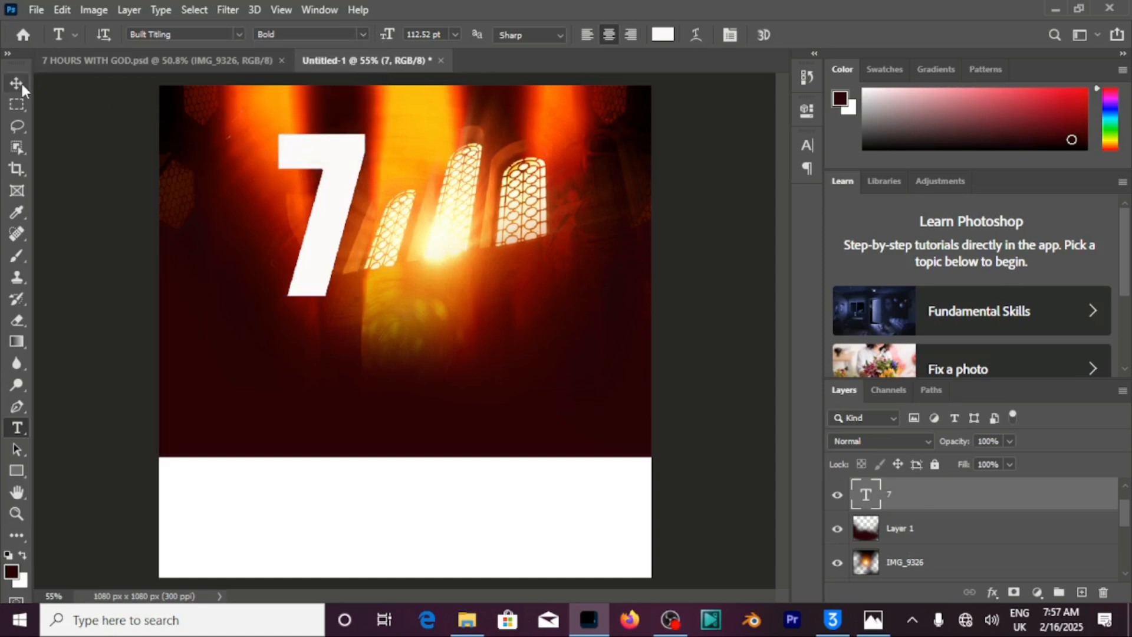
# Move the "7" text down to the lower part of the dark red area and centre it horizontally on the canvas
pyautogui.click(22, 84)
pyautogui.click(17, 428)
pyautogui.click(13, 88)
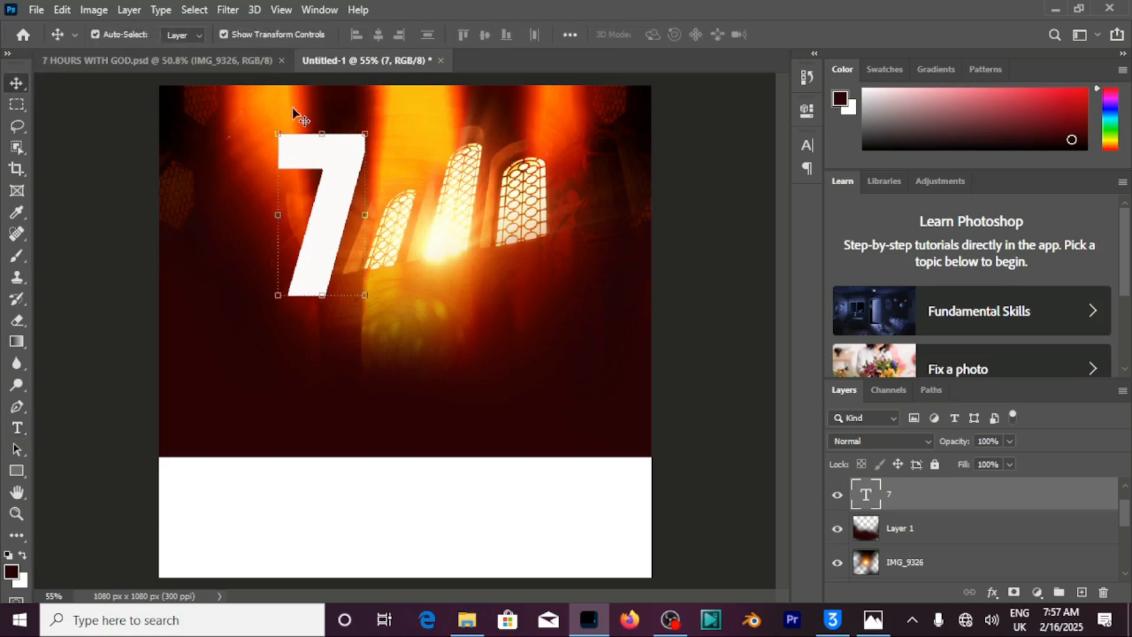
pyautogui.moveTo(326, 256); pyautogui.dragTo(373, 366)
pyautogui.hotkey('ctrl', 'a')
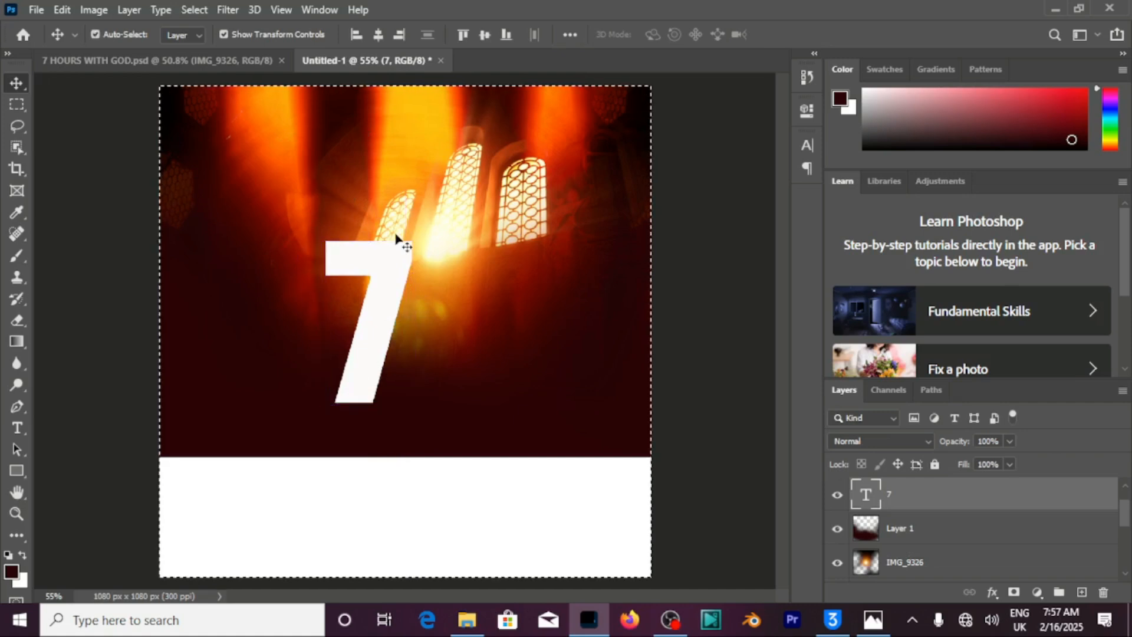
pyautogui.click(378, 35)
pyautogui.hotkey('ctrl', 'd')
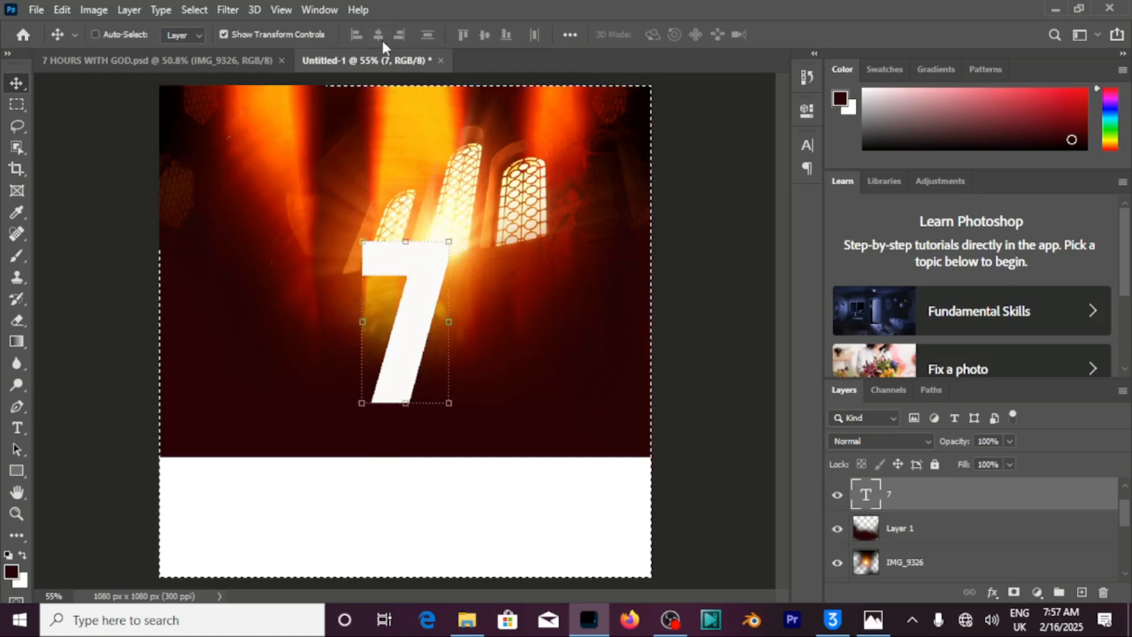
# Set the font size of the "7" text to 105 pt
pyautogui.click(808, 145)
pyautogui.click(655, 190)
pyautogui.write('1')
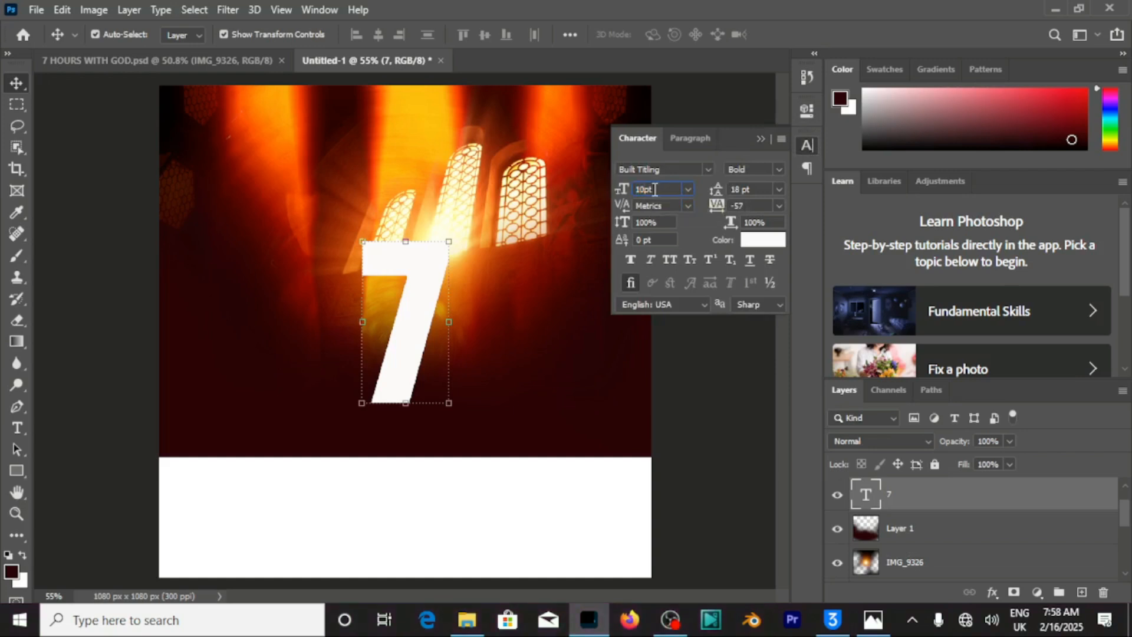
pyautogui.write('05')
pyautogui.press('Return')
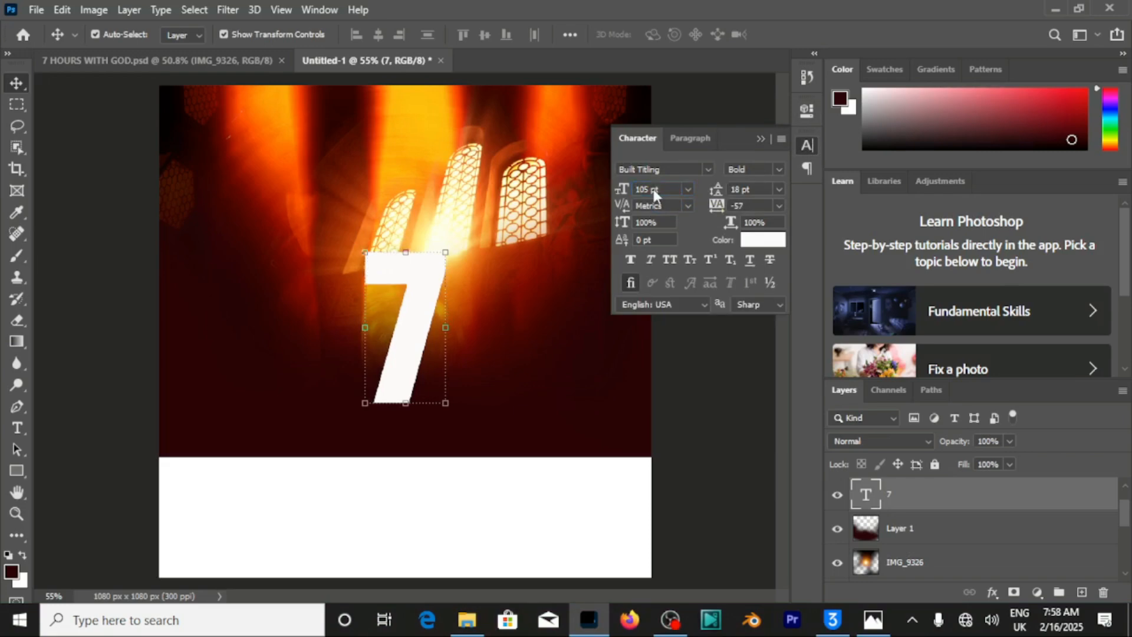
pyautogui.click(759, 139)
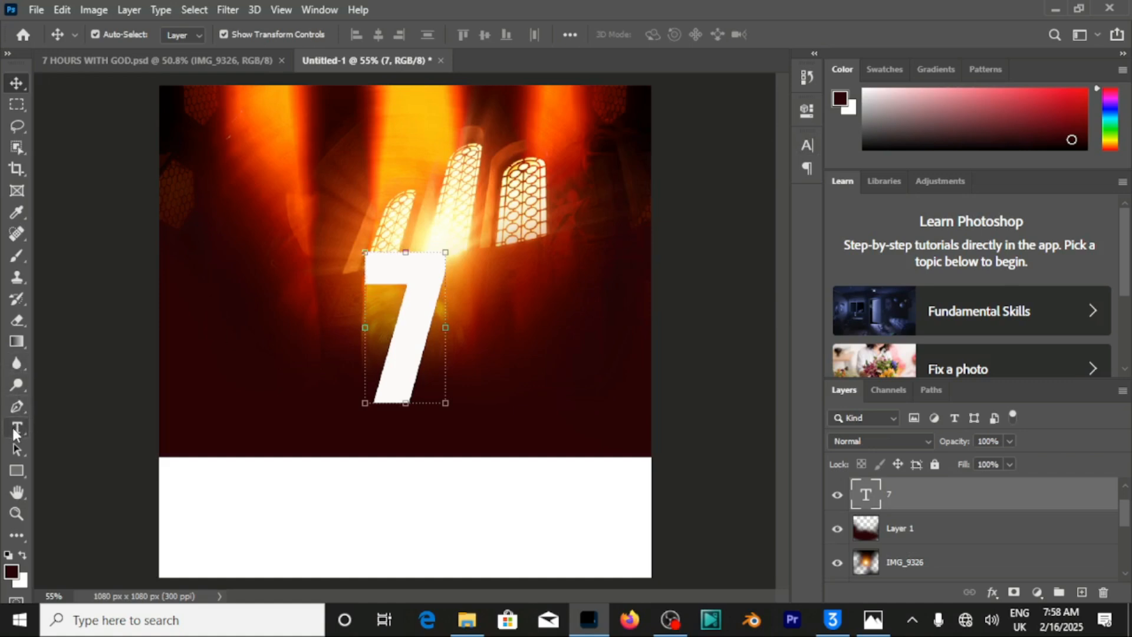
# Add a separate text layer reading "HOURS" near the top of the canvas in Built Titling Bold at 76 pt
pyautogui.click(17, 430)
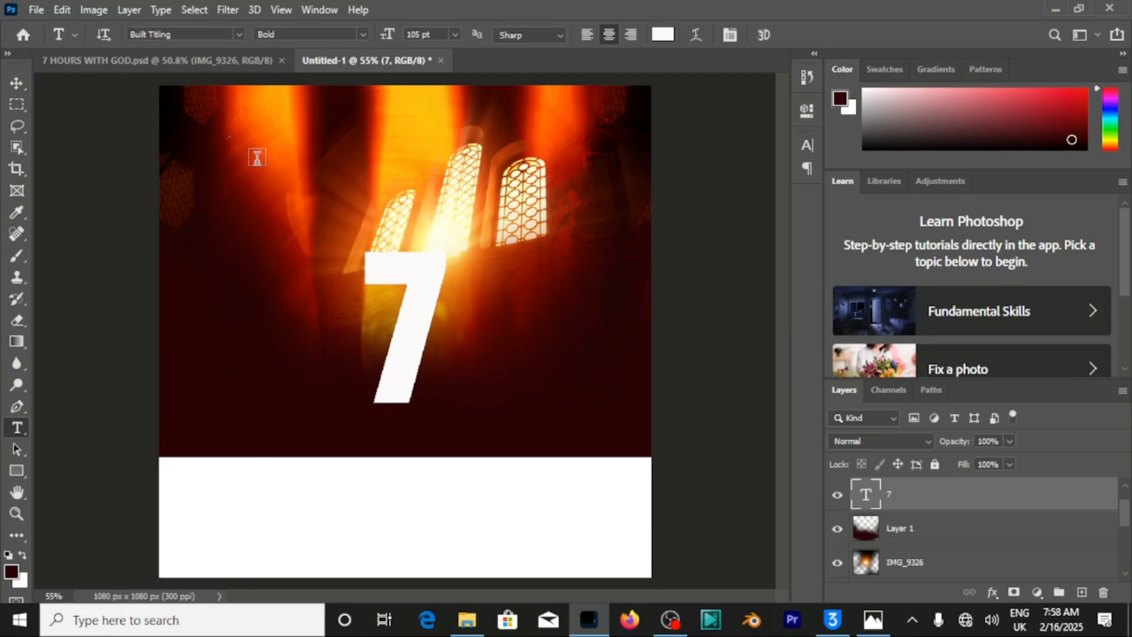
pyautogui.click(257, 158)
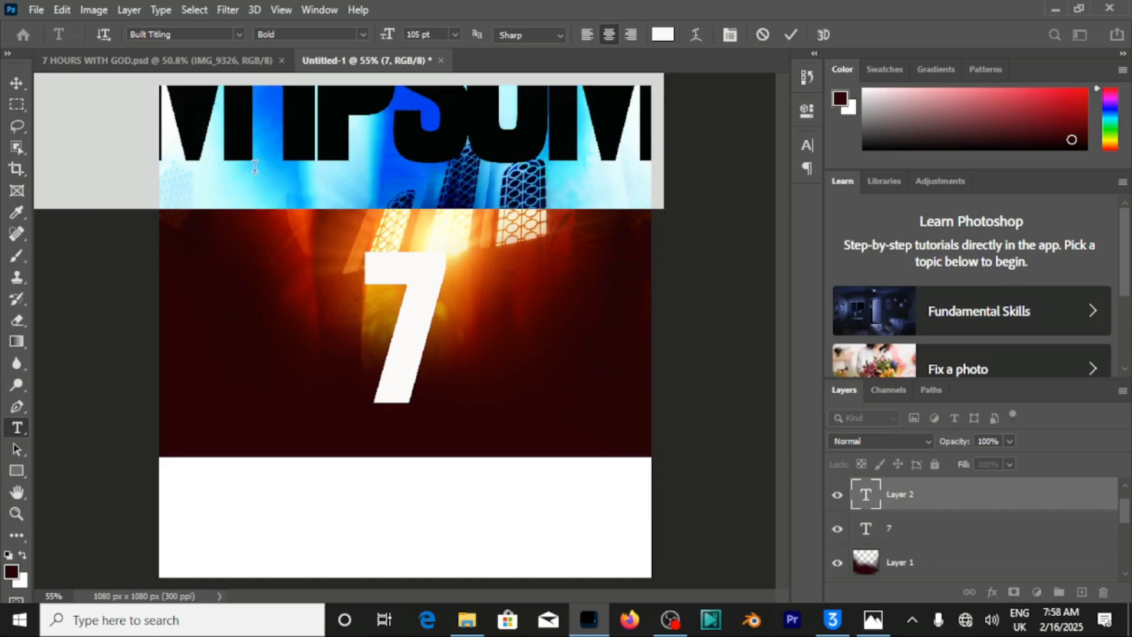
pyautogui.write('HOURS')
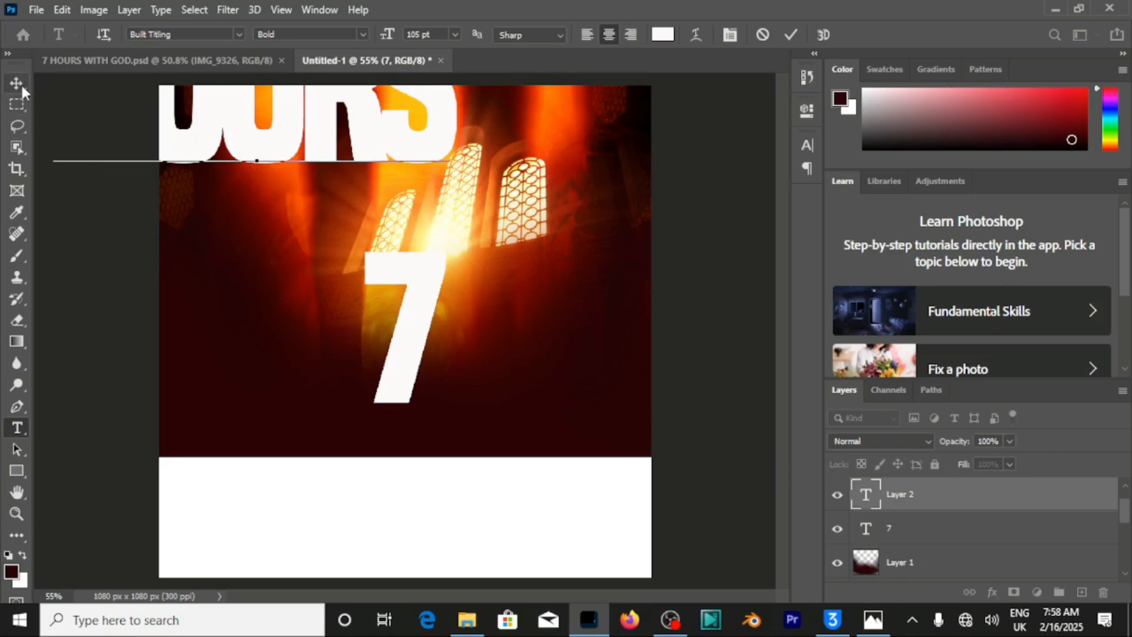
pyautogui.doubleClick(389, 148)
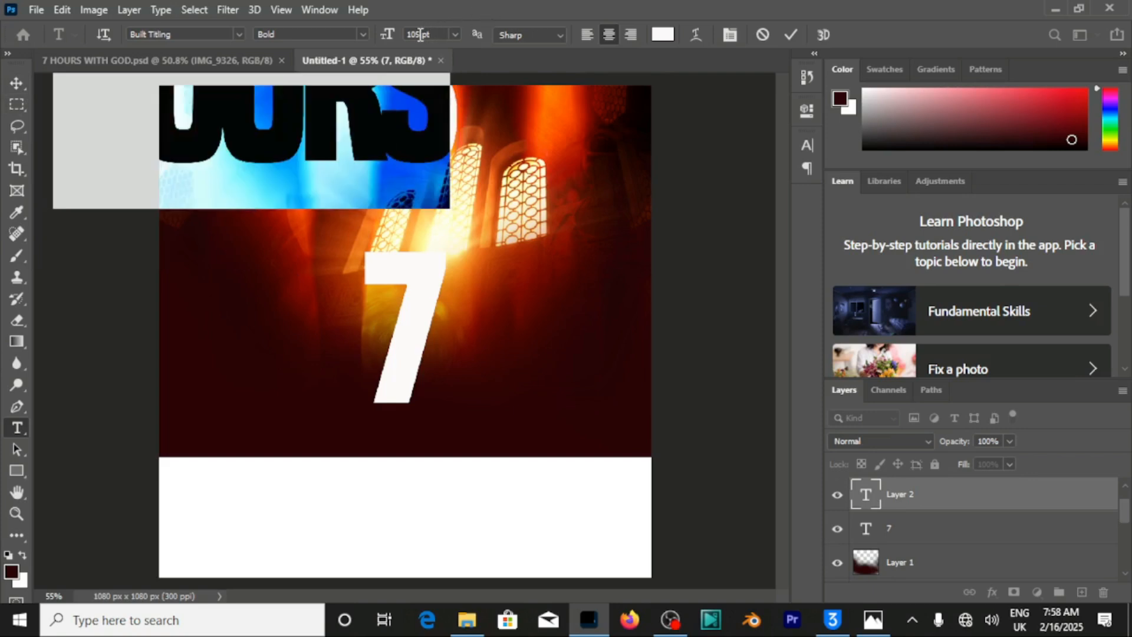
pyautogui.write('76')
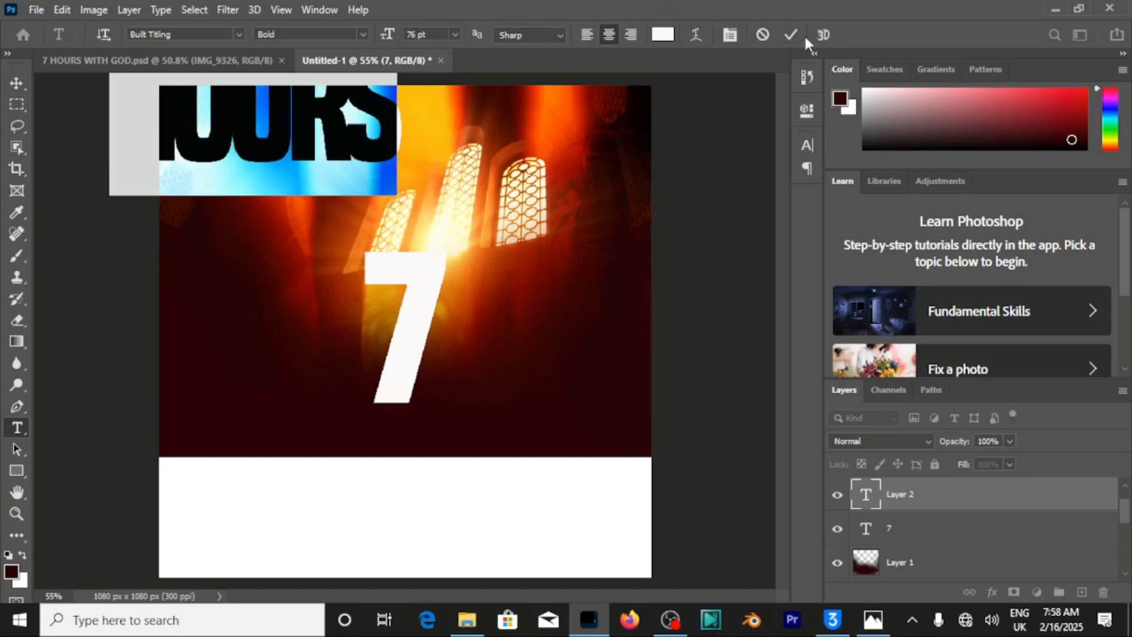
# Set the tracking of the "HOURS" text to 23
pyautogui.click(731, 35)
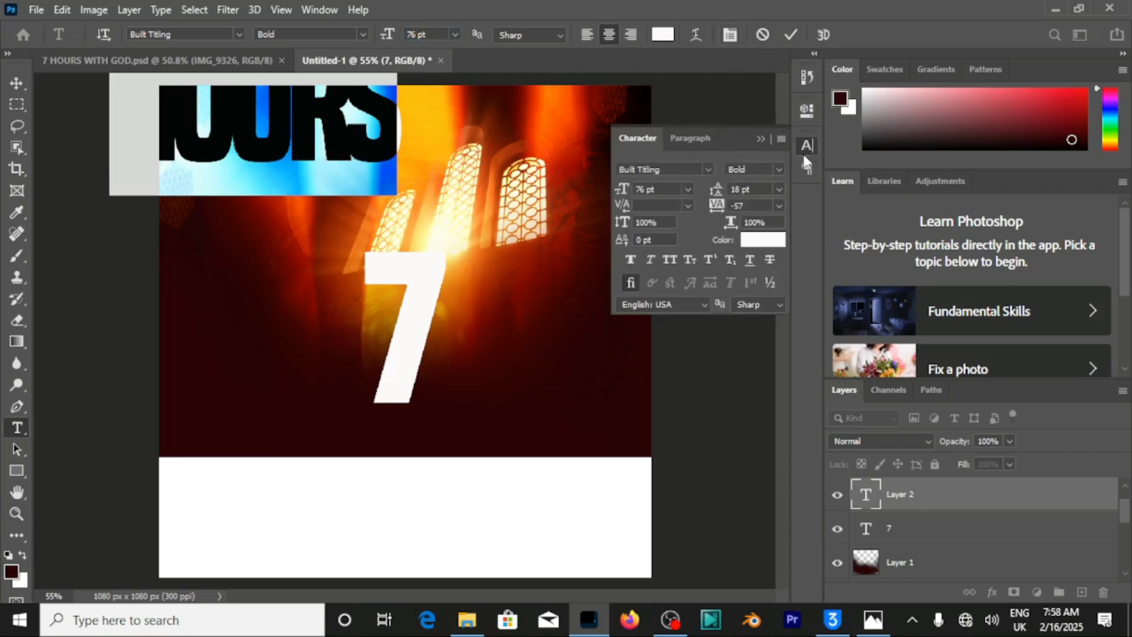
pyautogui.click(761, 139)
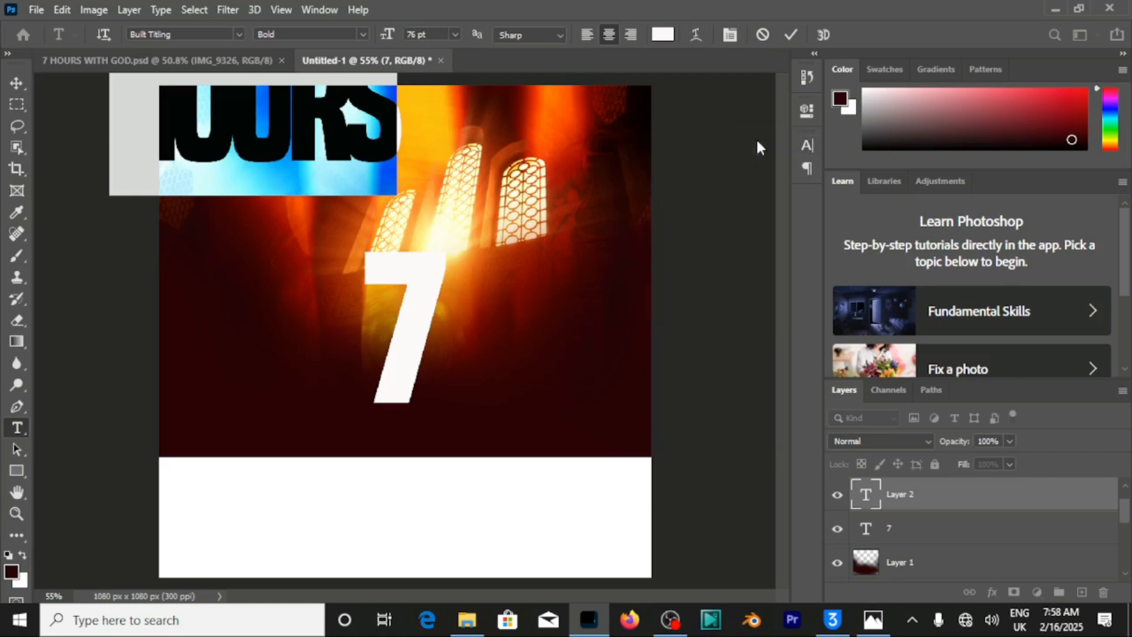
pyautogui.click(807, 147)
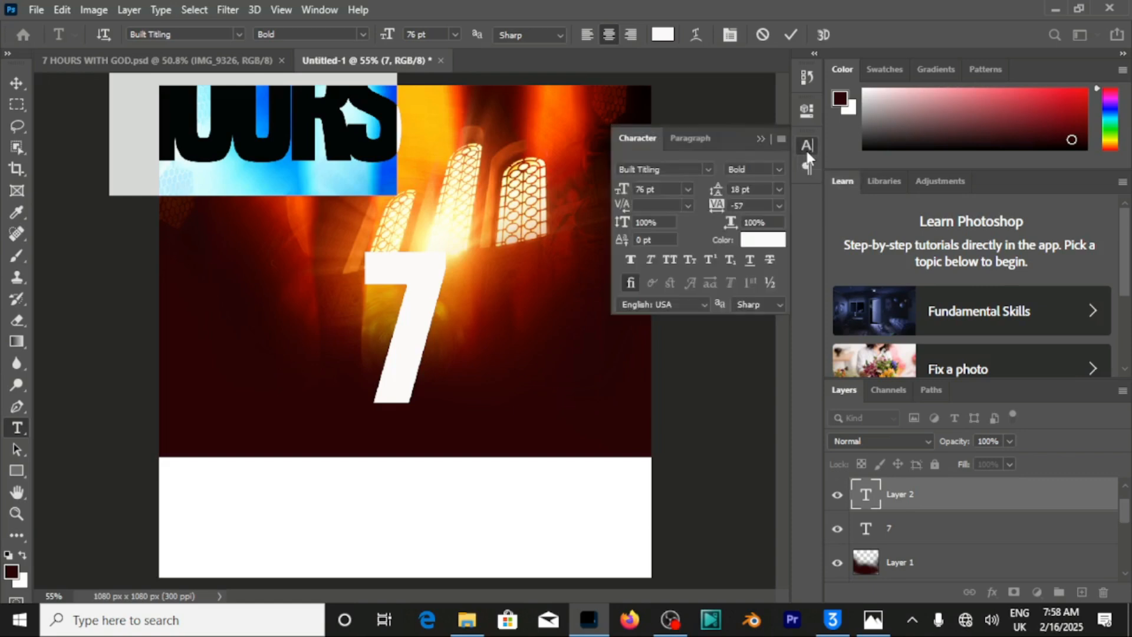
pyautogui.click(744, 206)
pyautogui.moveTo(718, 208); pyautogui.dragTo(721, 212)
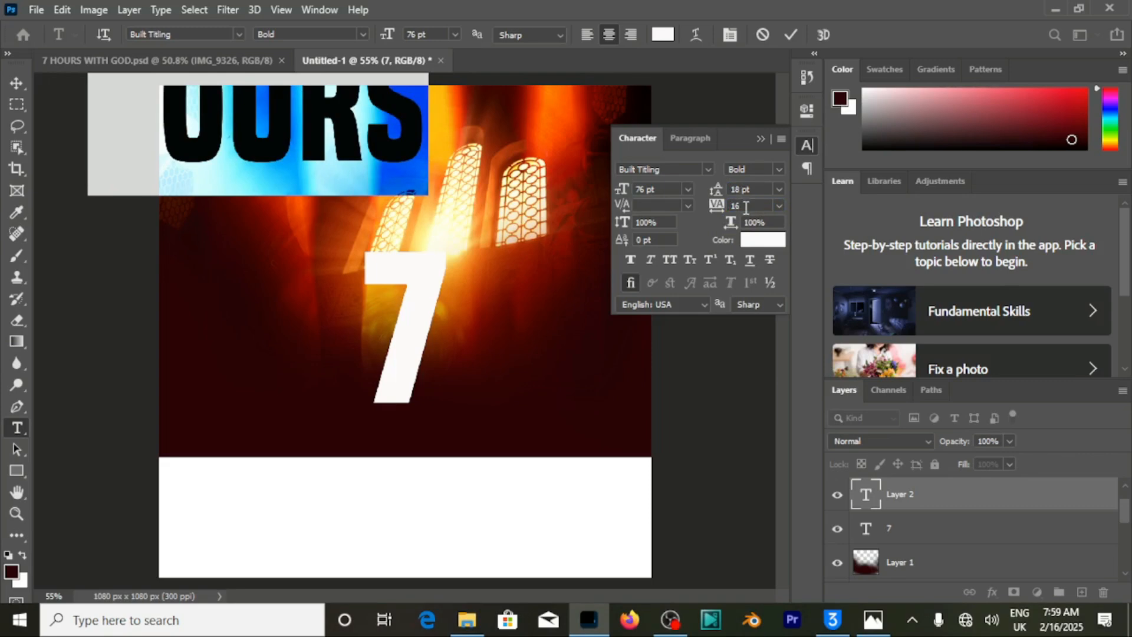
pyautogui.write('23')
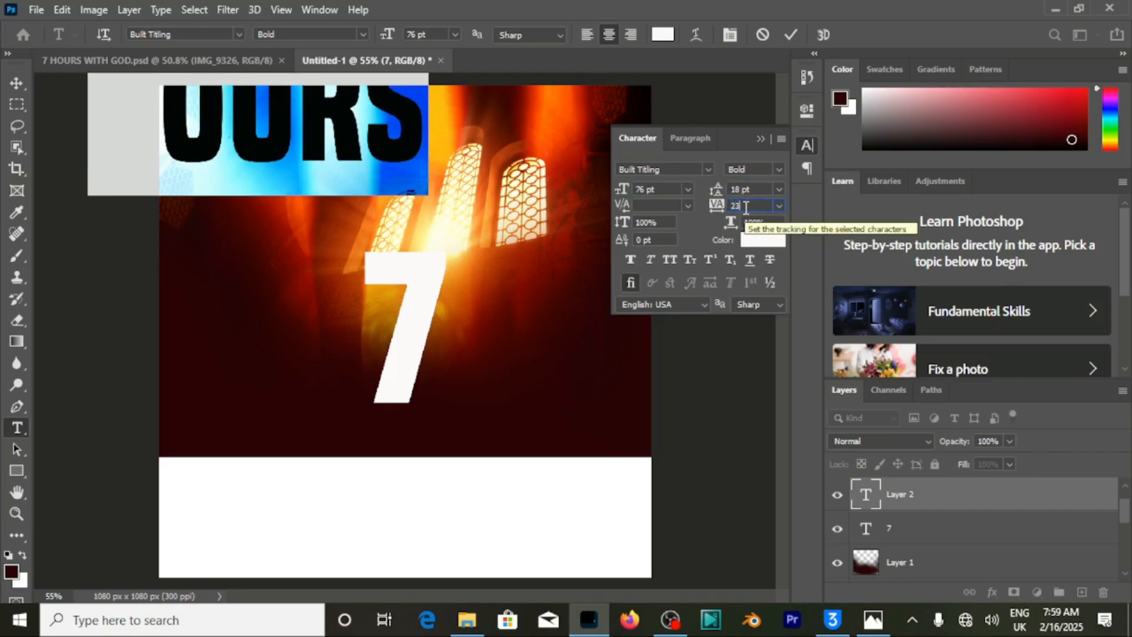
pyautogui.press('Return')
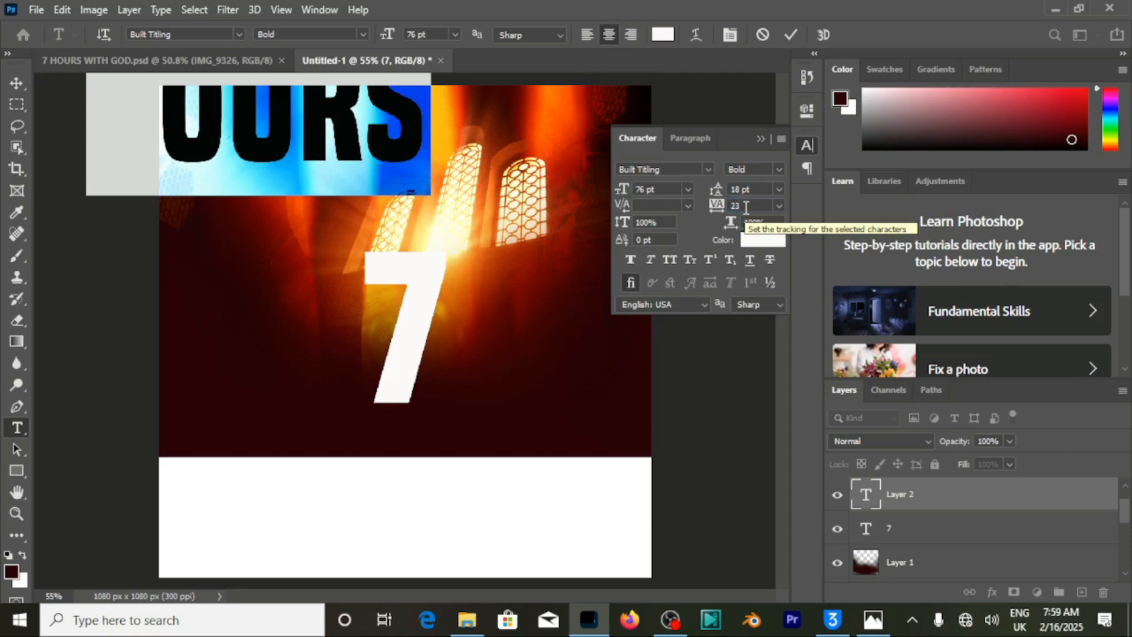
# Commit the "HOURS" text and centre it horizontally on the canvas
pyautogui.click(790, 37)
pyautogui.click(17, 85)
pyautogui.click(17, 85)
pyautogui.hotkey('ctrl', 'a')
pyautogui.click(95, 34)
pyautogui.click(378, 36)
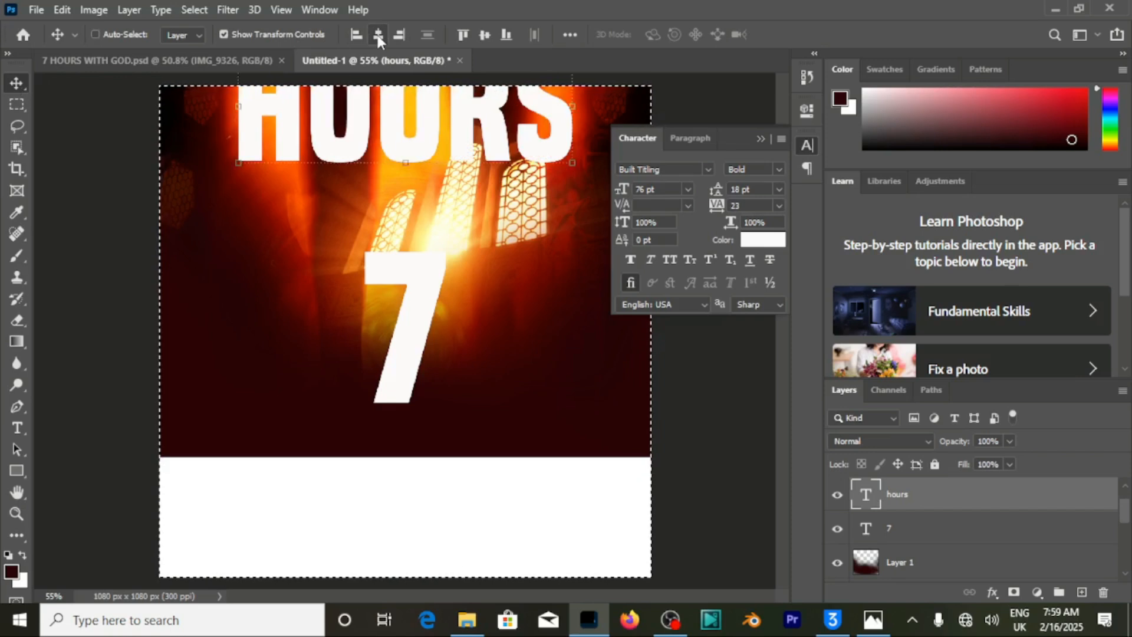
pyautogui.hotkey('ctrl', 'd')
# Move the "HOURS" text straight down until it overlaps the "7", with its baseline slightly above the bottom of the numeral
pyautogui.hotkey('shift', 'Down')
pyautogui.hotkey('shift', 'Down')
pyautogui.hotkey('shift', 'Down')
pyautogui.hotkey('shift', 'Down')
pyautogui.hotkey('shift', 'Down')
pyautogui.hotkey('shift', 'Down')
pyautogui.hotkey('shift', 'Down')
pyautogui.hotkey('shift', 'Down')
pyautogui.hotkey('shift', 'Down')
pyautogui.hotkey('shift', 'Down')
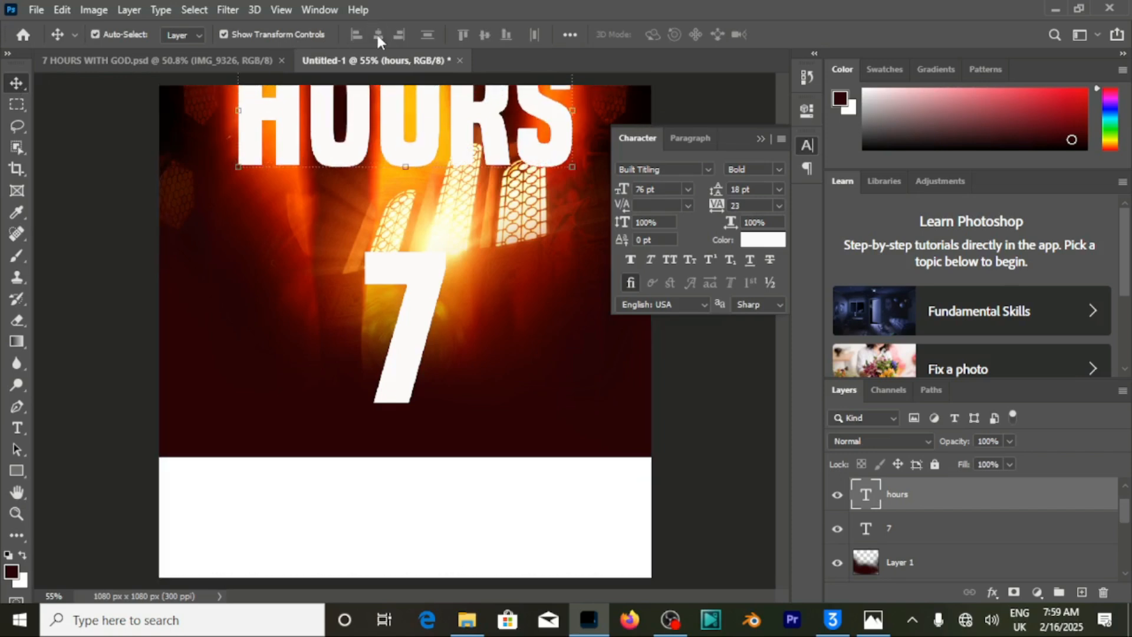
pyautogui.hotkey('shift', 'Down')
pyautogui.hotkey('shift', 'Down')
pyautogui.hotkey('shift', 'Down')
pyautogui.hotkey('shift', 'Down')
pyautogui.hotkey('shift', 'Down')
pyautogui.hotkey('shift', 'Down')
pyautogui.hotkey('shift', 'Down')
pyautogui.hotkey('shift', 'Down')
pyautogui.hotkey('shift', 'Down')
pyautogui.hotkey('shift', 'Down')
pyautogui.hotkey('shift', 'Down')
pyautogui.hotkey('shift', 'Down')
pyautogui.hotkey('shift', 'Down')
pyautogui.hotkey('shift', 'Down')
pyautogui.hotkey('shift', 'Down')
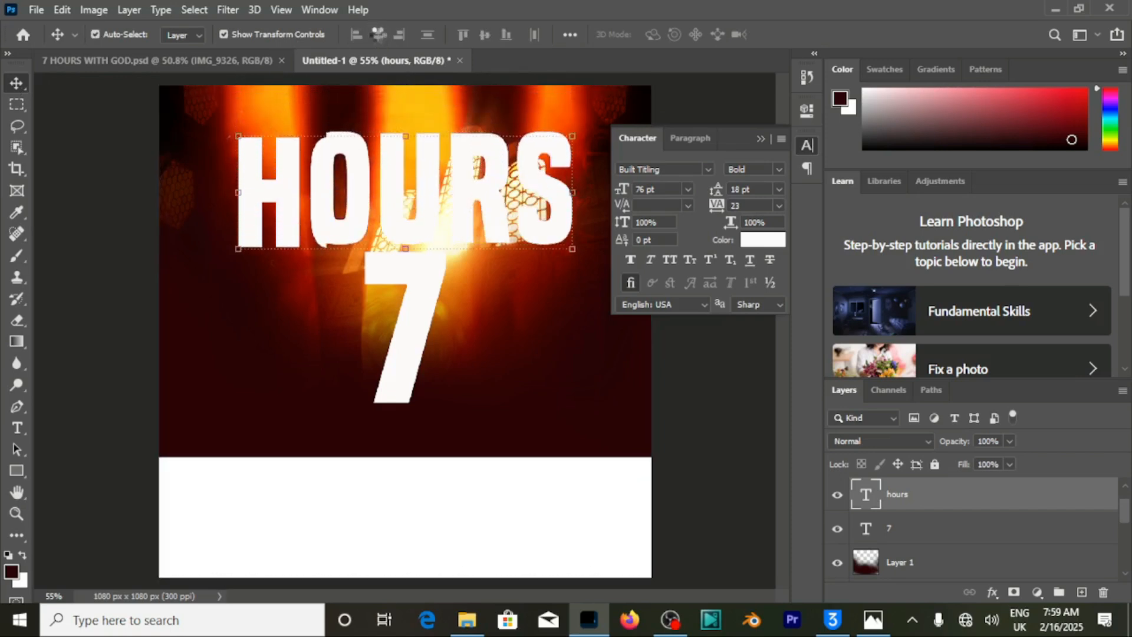
pyautogui.hotkey('shift', 'Down')
pyautogui.hotkey('shift', 'Down')
pyautogui.hotkey('shift', 'Down')
pyautogui.hotkey('shift', 'Down')
pyautogui.hotkey('shift', 'Down')
pyautogui.hotkey('shift', 'Down')
pyautogui.hotkey('shift', 'Down')
pyautogui.hotkey('shift', 'Down')
pyautogui.hotkey('shift', 'Down')
pyautogui.hotkey('shift', 'Down')
pyautogui.hotkey('shift', 'Down')
pyautogui.hotkey('shift', 'Down')
pyautogui.hotkey('shift', 'Down')
pyautogui.hotkey('shift', 'Down')
pyautogui.hotkey('shift', 'Down')
pyautogui.hotkey('shift', 'Down')
pyautogui.hotkey('shift', 'Down')
pyautogui.hotkey('shift', 'Down')
pyautogui.hotkey('shift', 'Down')
pyautogui.hotkey('shift', 'Down')
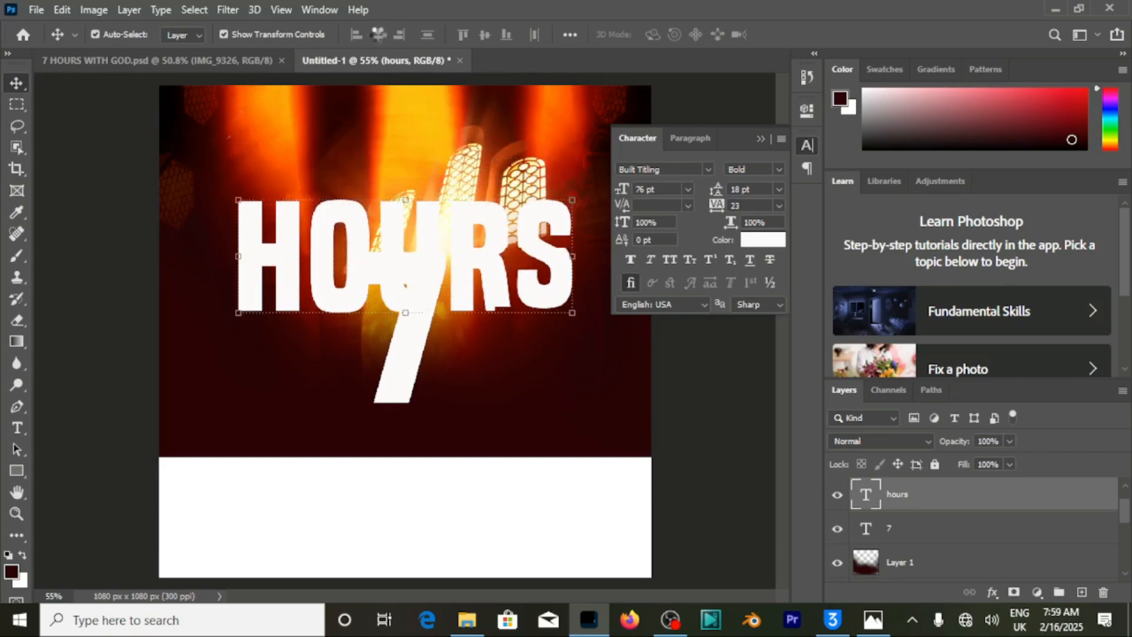
pyautogui.hotkey('shift', 'Down')
pyautogui.hotkey('shift', 'Down')
pyautogui.hotkey('shift', 'Down')
pyautogui.hotkey('shift', 'Down')
pyautogui.hotkey('shift', 'Down')
pyautogui.hotkey('shift', 'Down')
pyautogui.hotkey('shift', 'Down')
pyautogui.hotkey('shift', 'Down')
pyautogui.hotkey('shift', 'Down')
pyautogui.hotkey('shift', 'Down')
pyautogui.hotkey('shift', 'Down')
pyautogui.hotkey('shift', 'Down')
pyautogui.hotkey('shift', 'Down')
pyautogui.hotkey('shift', 'Down')
pyautogui.hotkey('shift', 'Down')
pyautogui.hotkey('shift', 'Down')
pyautogui.hotkey('shift', 'Down')
pyautogui.hotkey('shift', 'Down')
pyautogui.hotkey('shift', 'Down')
pyautogui.hotkey('shift', 'Down')
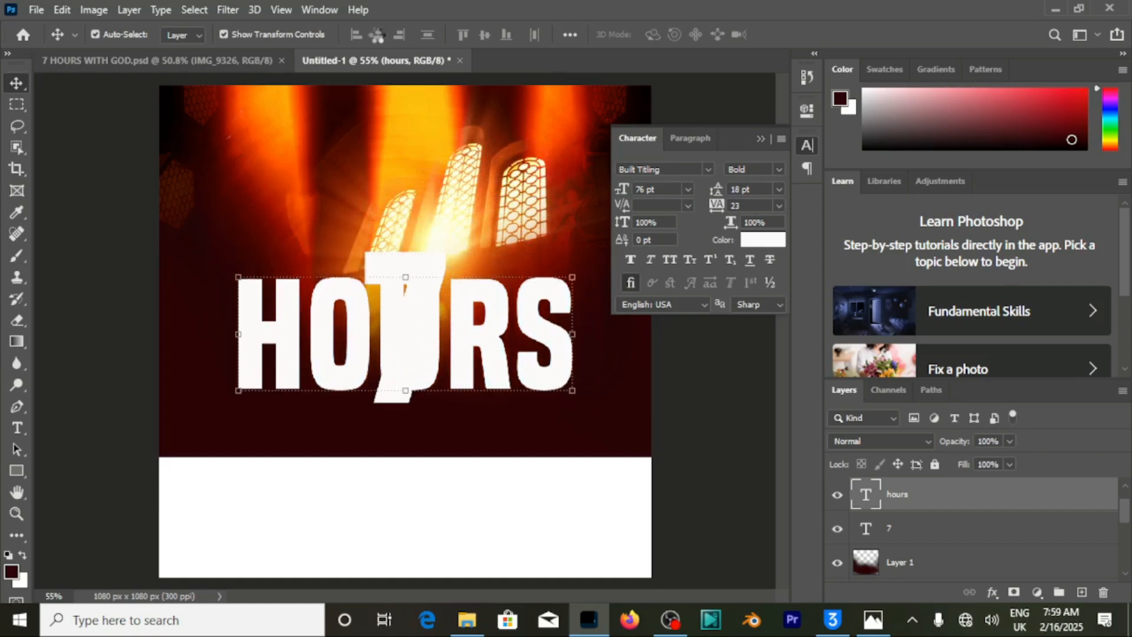
pyautogui.hotkey('shift', 'Up')
pyautogui.hotkey('shift', 'Up')
pyautogui.hotkey('shift', 'Up')
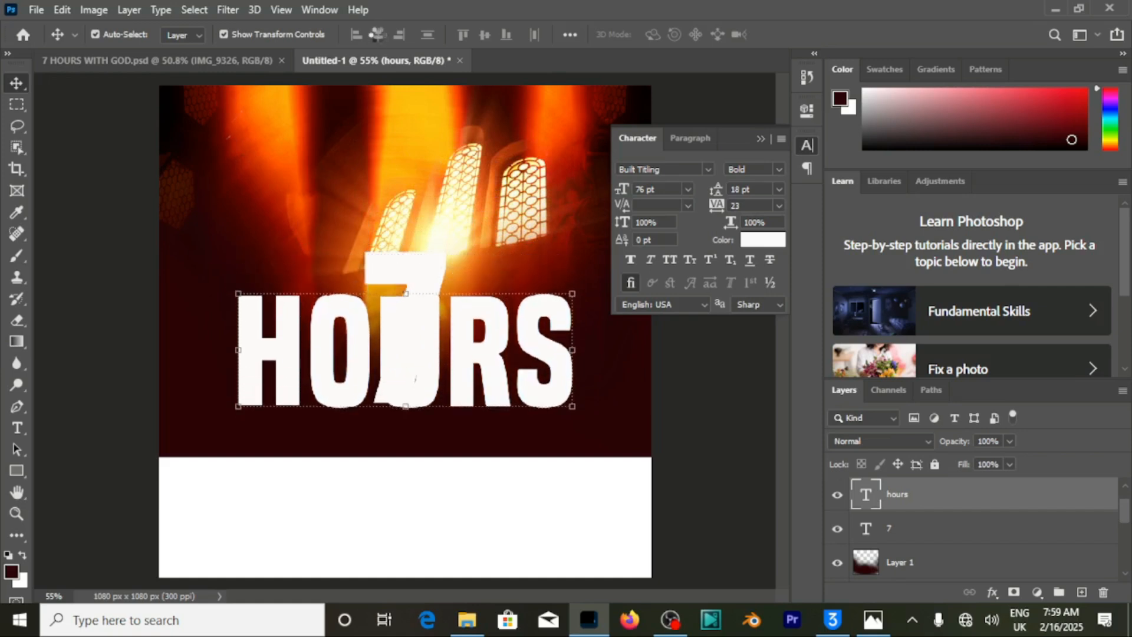
pyautogui.hotkey('shift', 'Up')
pyautogui.hotkey('shift', 'Up')
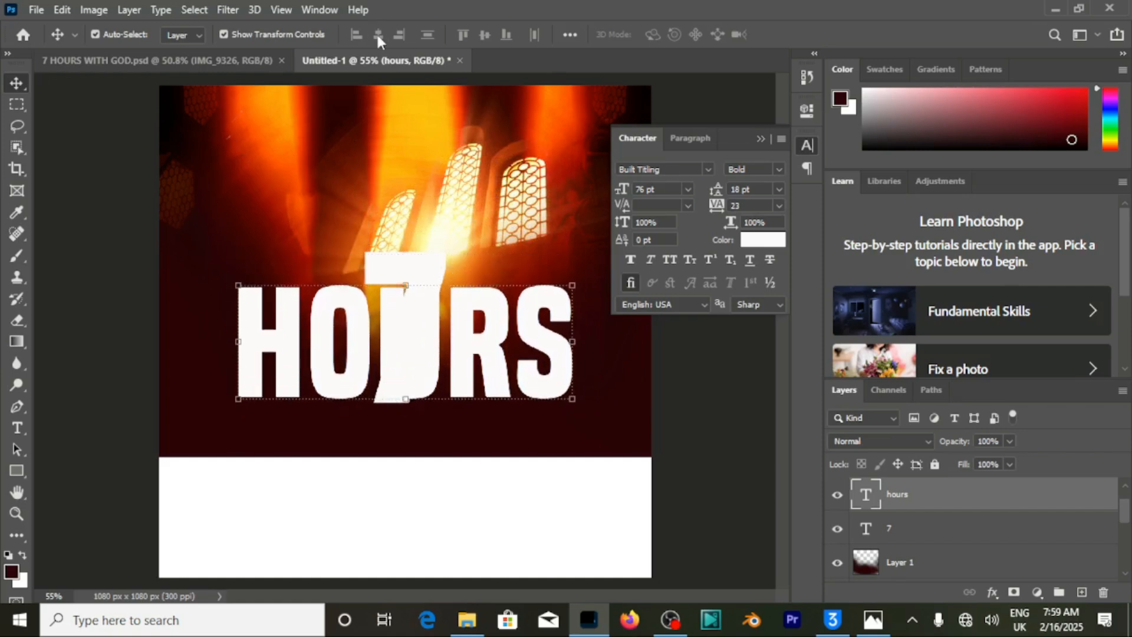
pyautogui.press('Up')
pyautogui.press('Up')
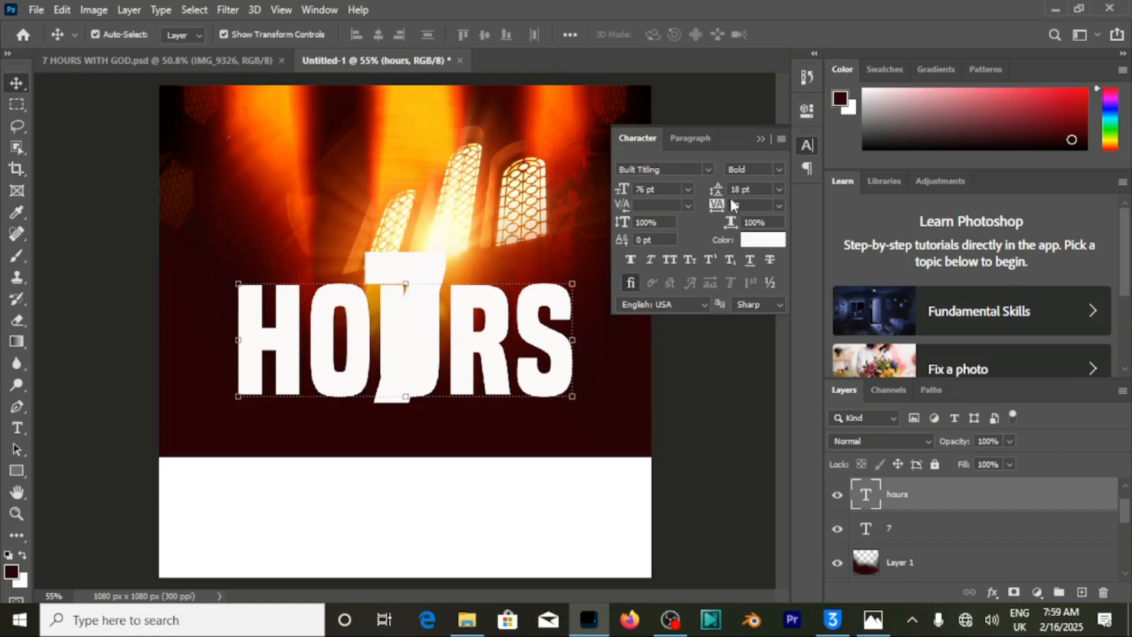
# Tighten the tracking of the "HOURS" text to -37 and check its horizontal centring on the canvas
pyautogui.moveTo(717, 205); pyautogui.dragTo(718, 210)
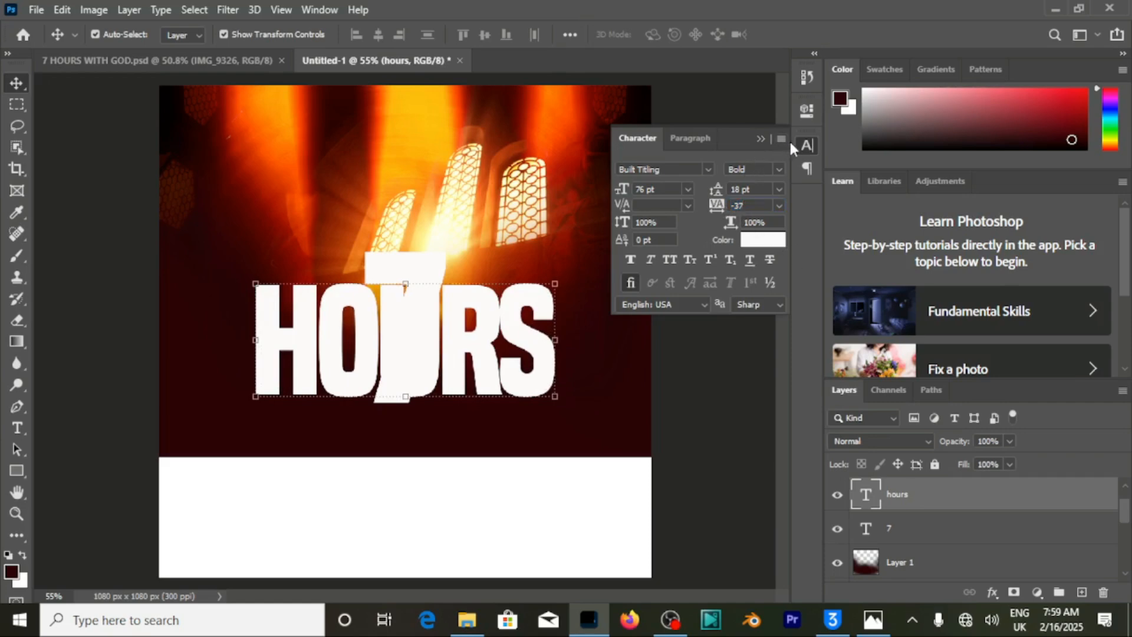
pyautogui.click(760, 140)
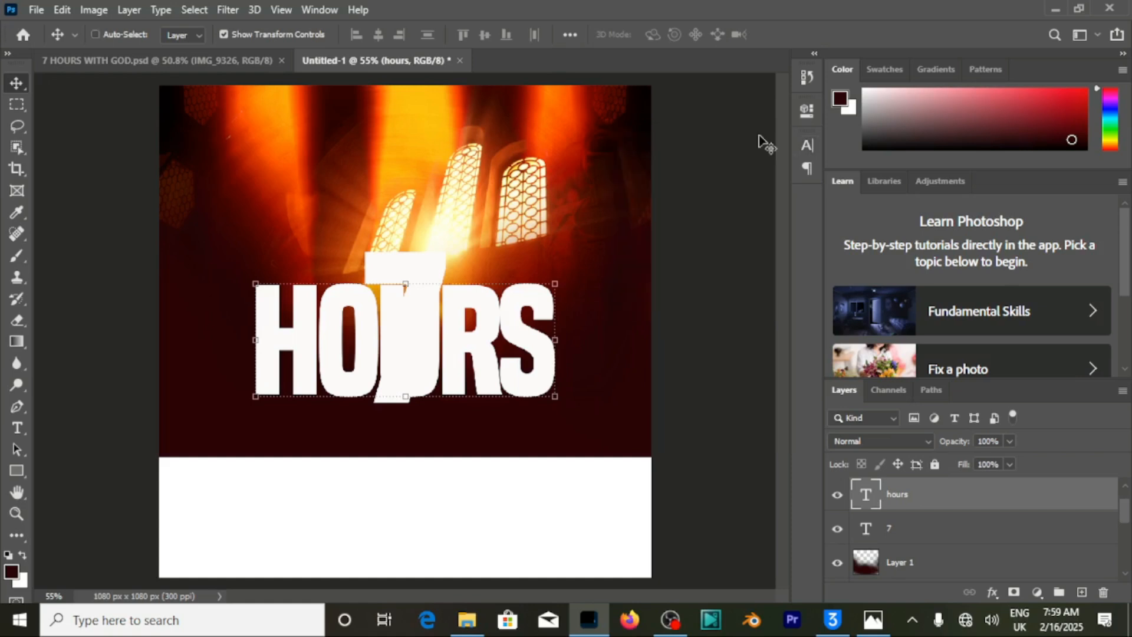
pyautogui.hotkey('ctrl', 'a')
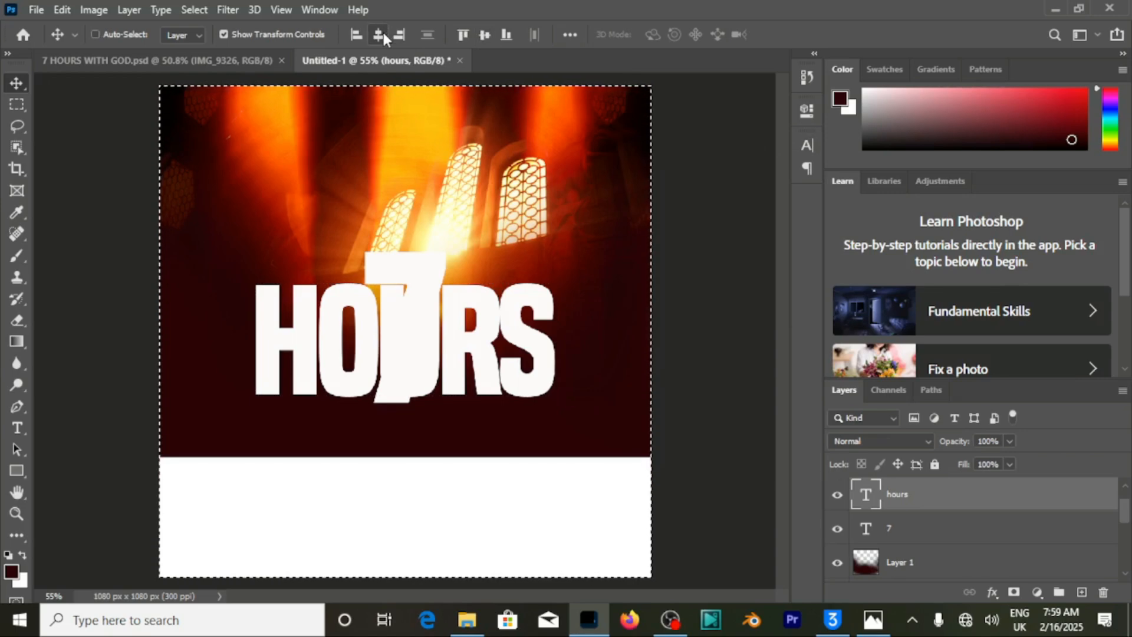
pyautogui.hotkey('ctrl', 'd')
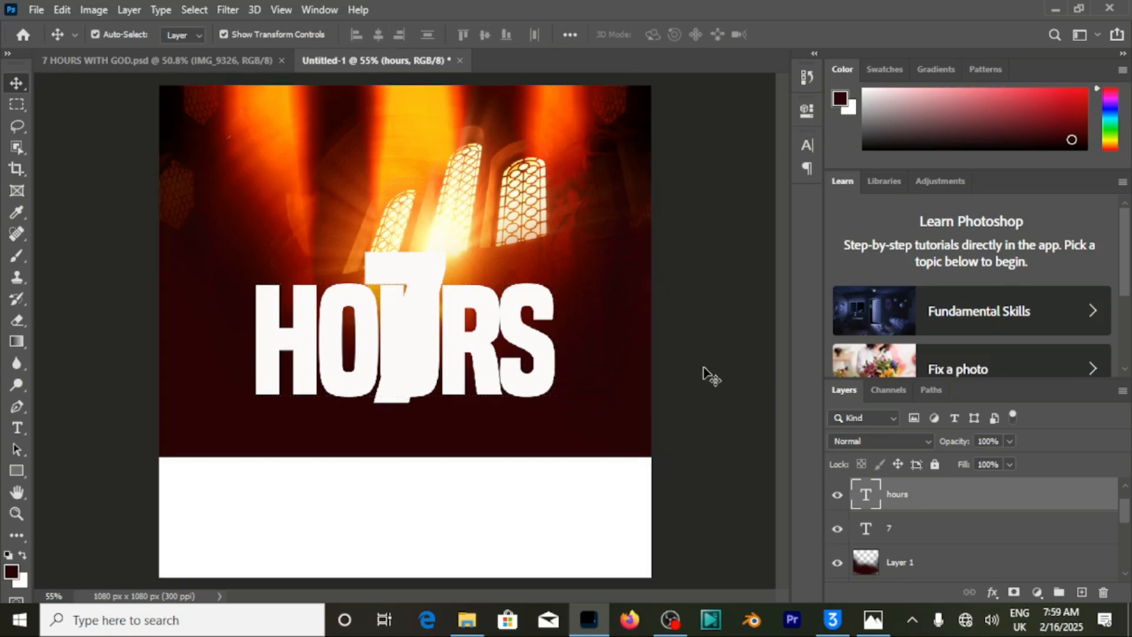
# Group the "hours" and "7" text layers, then expand the group and select the "hours" layer inside it
pyautogui.keyDown('ctrl'); pyautogui.click(948, 509); pyautogui.keyUp('ctrl')
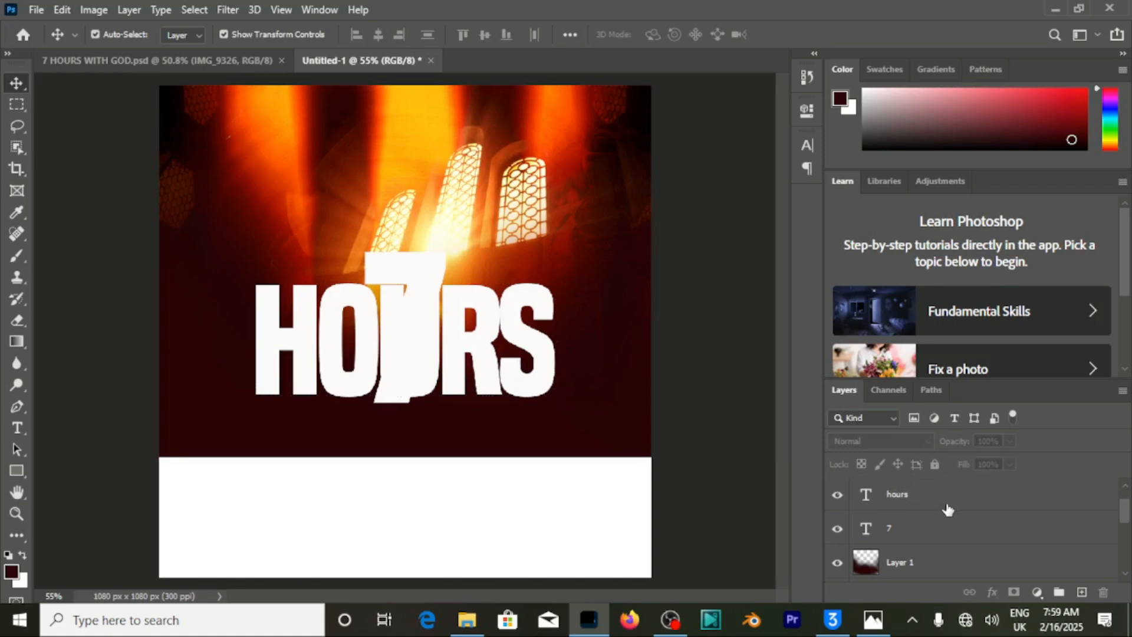
pyautogui.click(916, 499)
pyautogui.press('ctrl')
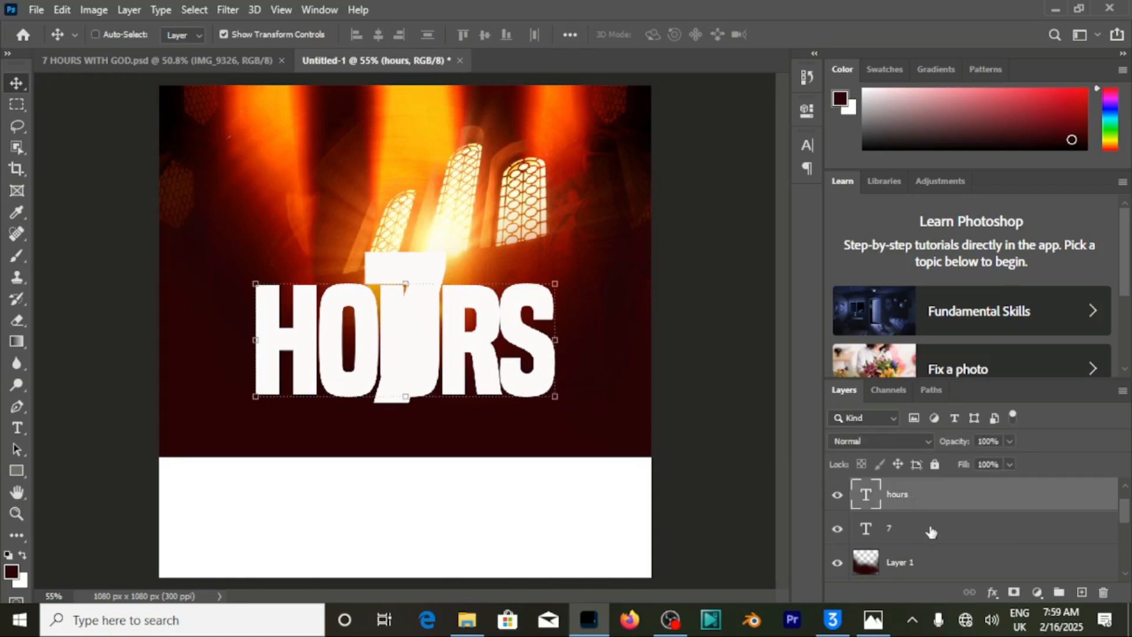
pyautogui.keyDown('ctrl'); pyautogui.click(931, 532); pyautogui.keyUp('ctrl')
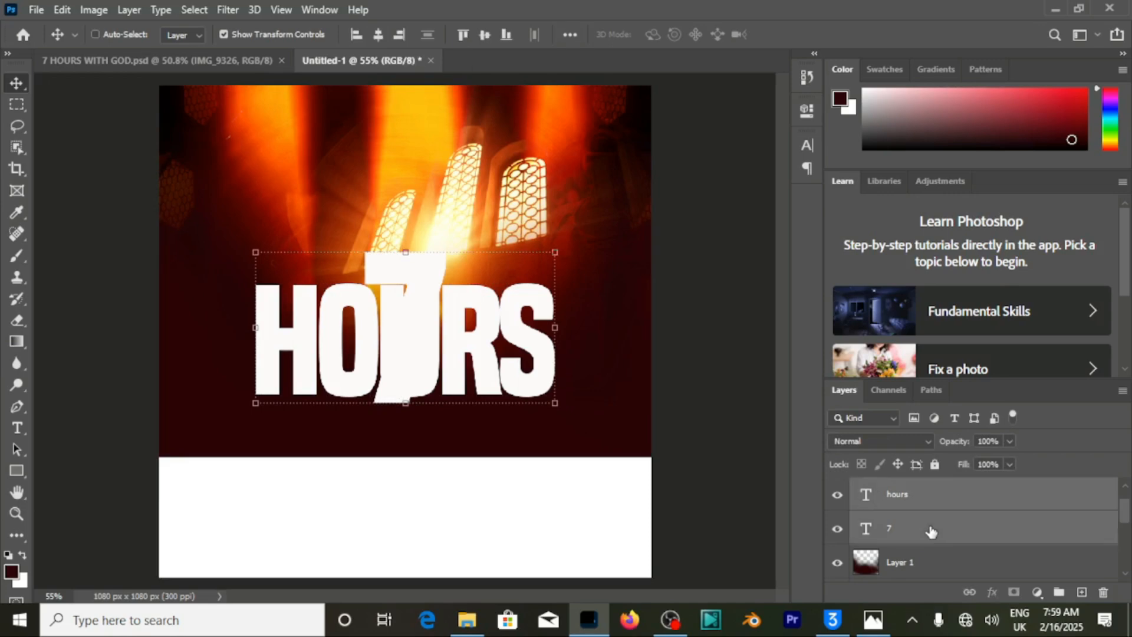
pyautogui.click(1059, 592)
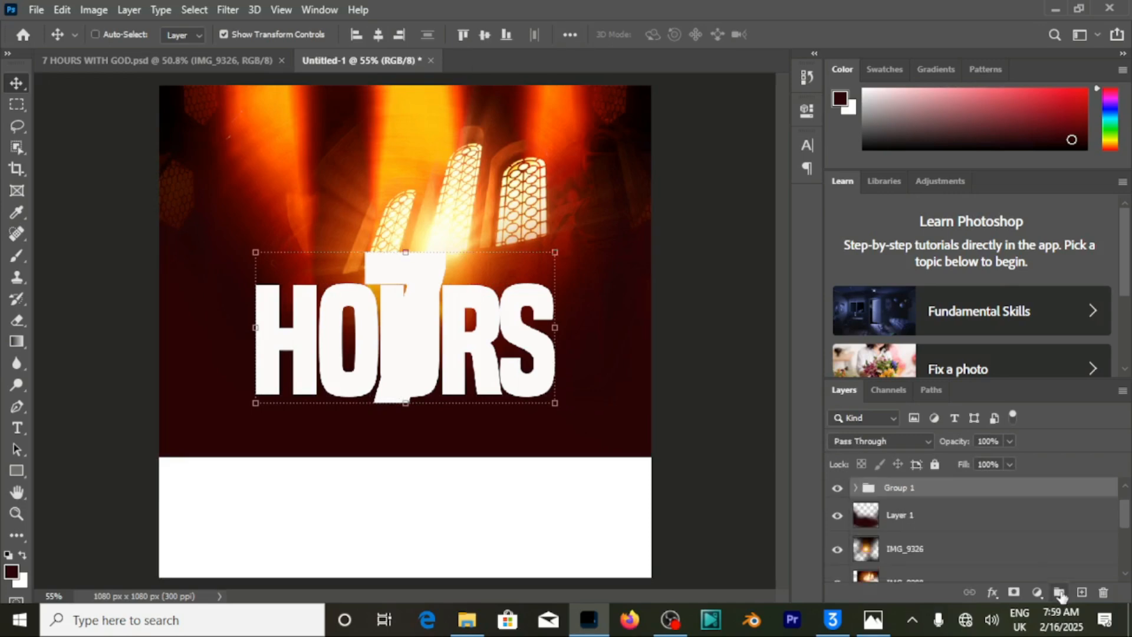
pyautogui.click(856, 487)
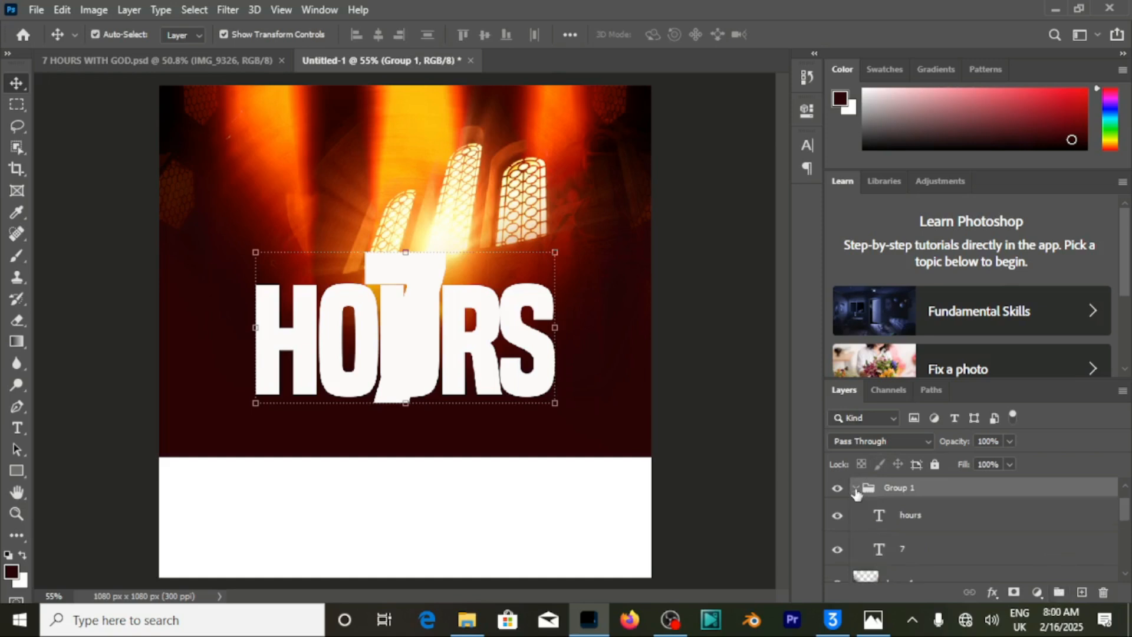
pyautogui.click(921, 514)
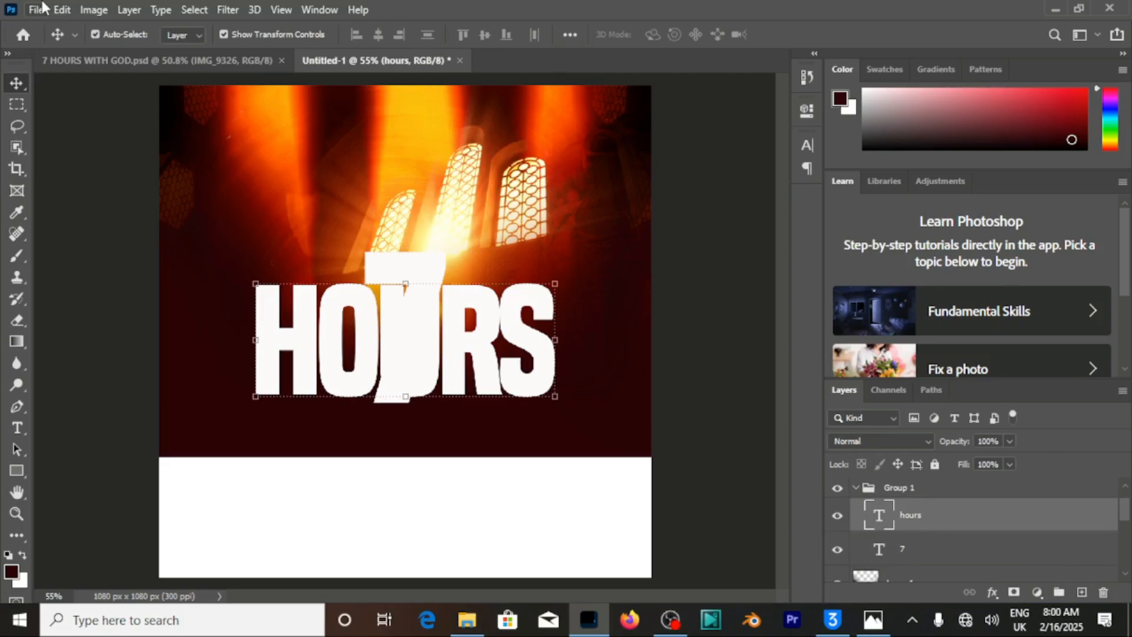
# Move the "7" layer above "hours" and place the gold-background image as a linked layer between them
pyautogui.moveTo(920, 560); pyautogui.dragTo(915, 508)
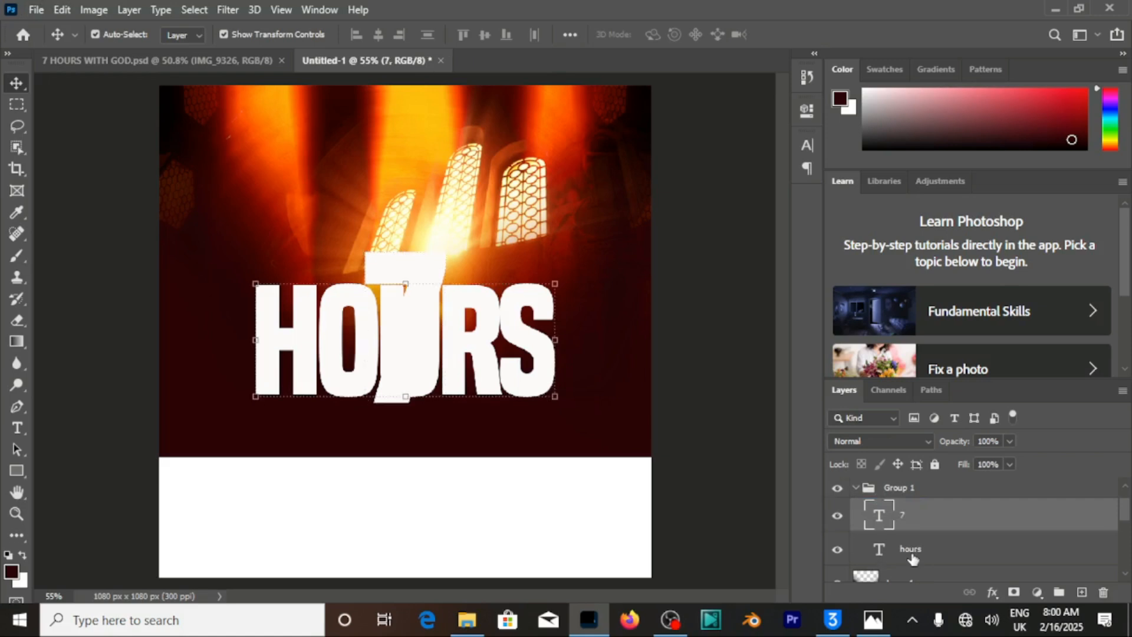
pyautogui.click(36, 10)
pyautogui.click(77, 353)
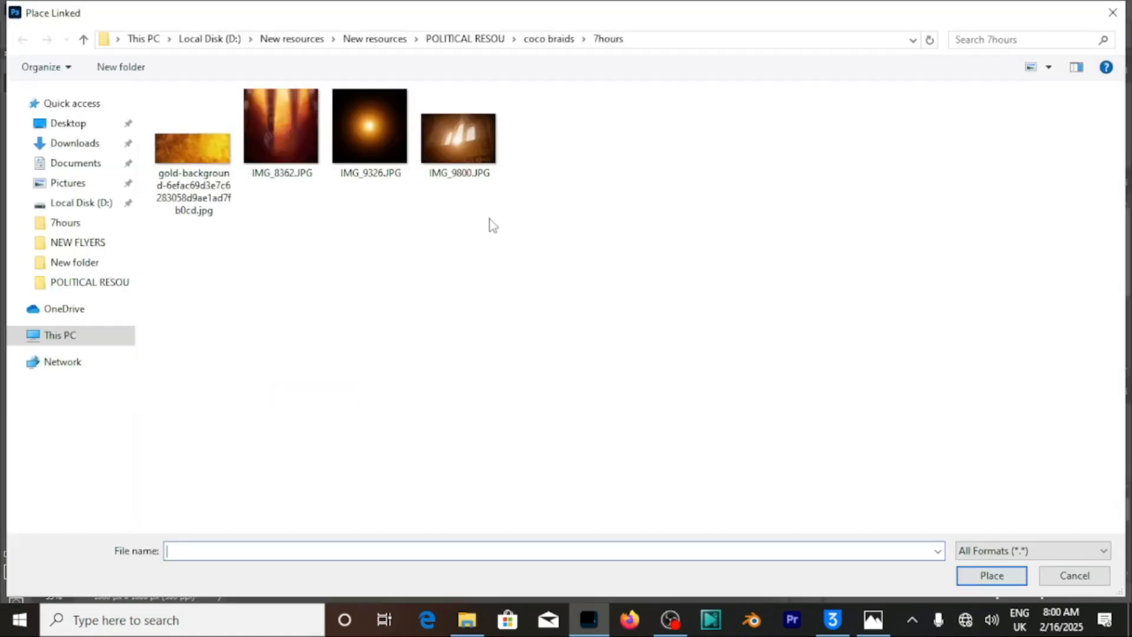
pyautogui.click(189, 158)
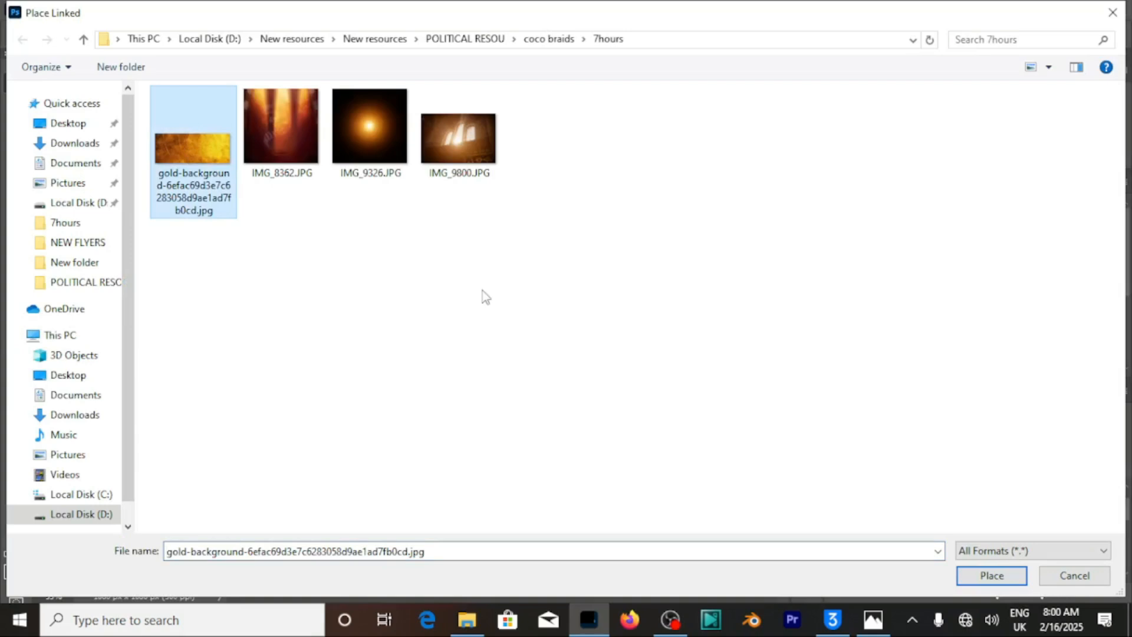
pyautogui.click(991, 575)
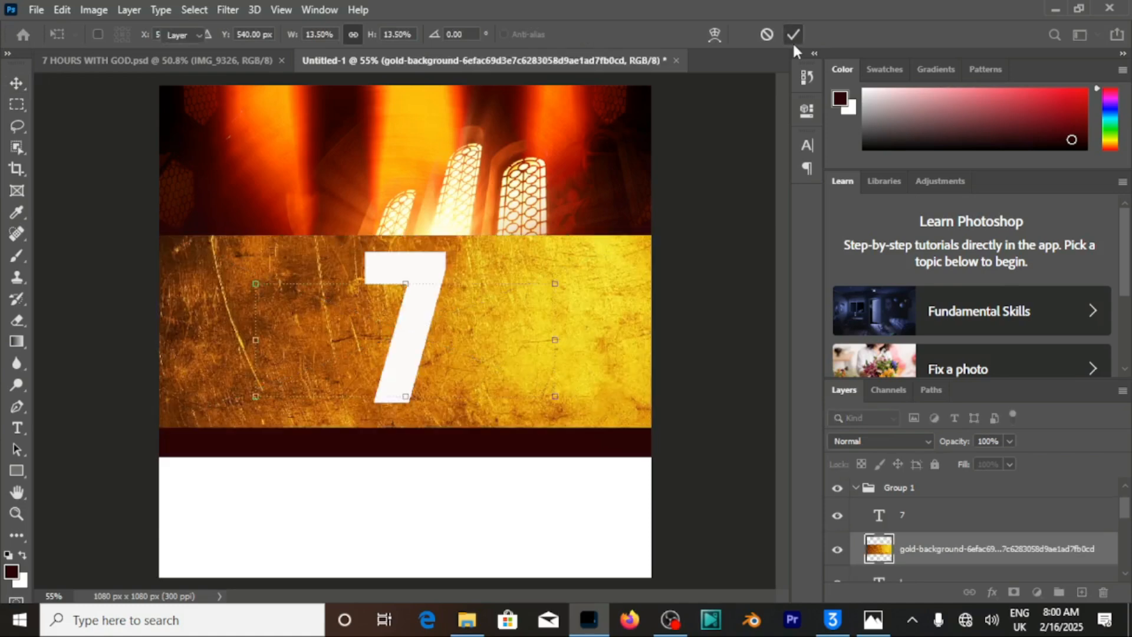
pyautogui.click(793, 36)
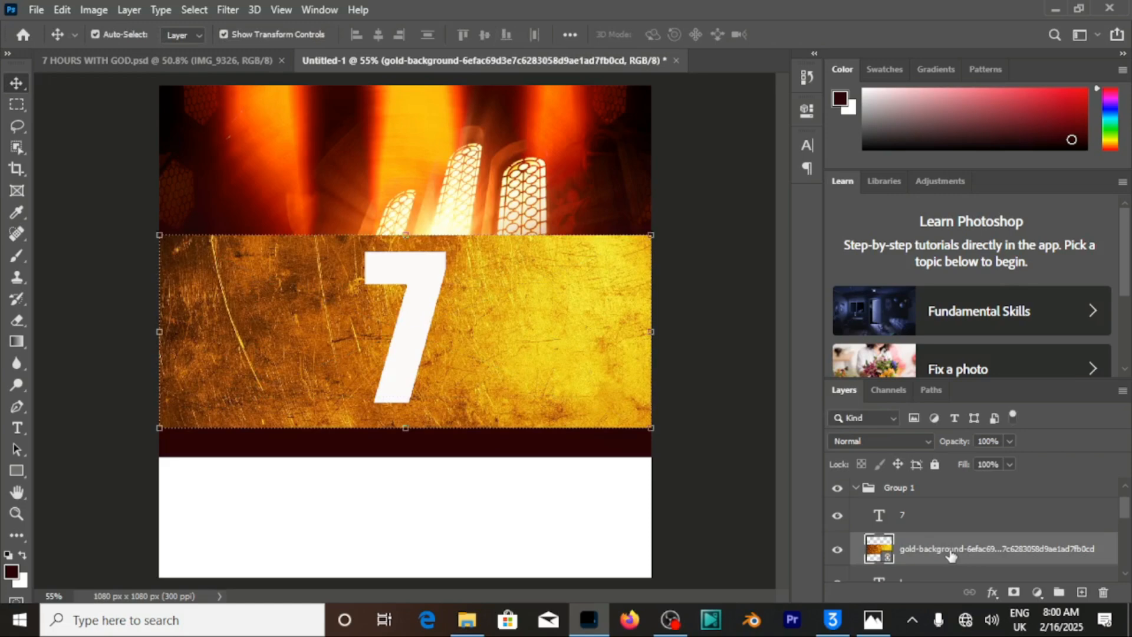
# Clip the gold texture to the "HOURS" text and enlarge it proportionally until it extends well past the lettering
pyautogui.rightClick(950, 553)
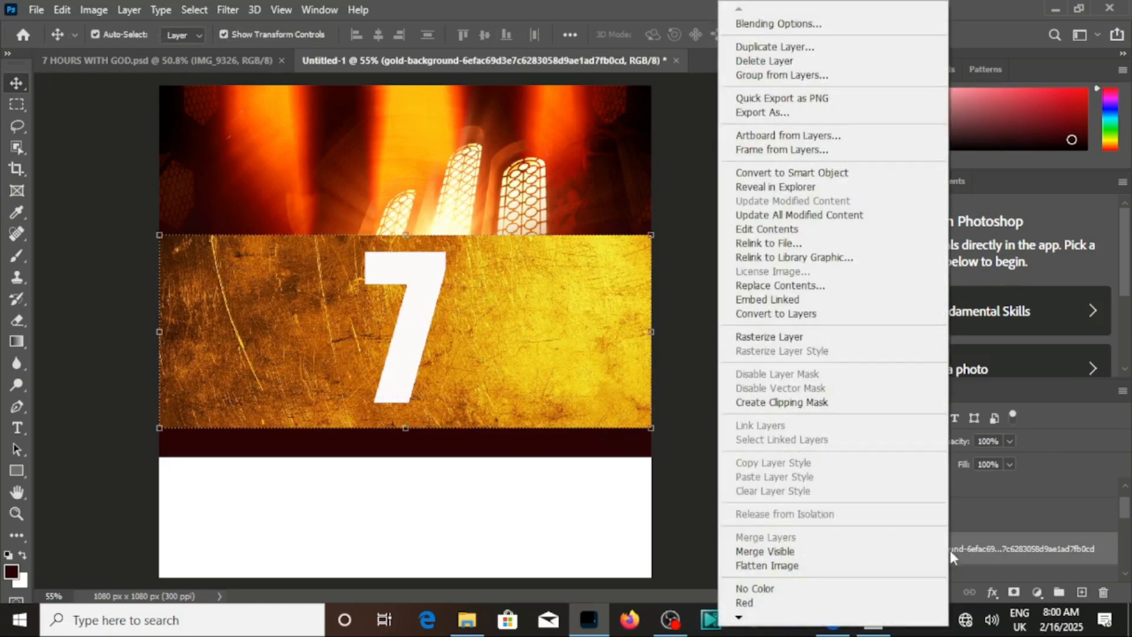
pyautogui.click(828, 403)
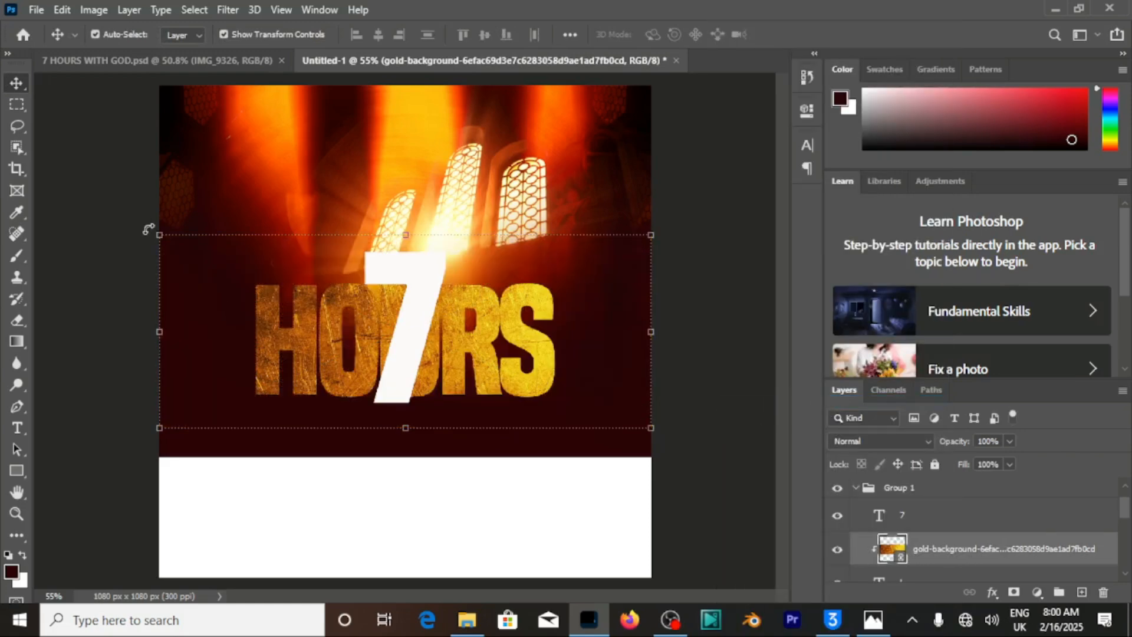
pyautogui.moveTo(159, 233); pyautogui.dragTo(3, 177)
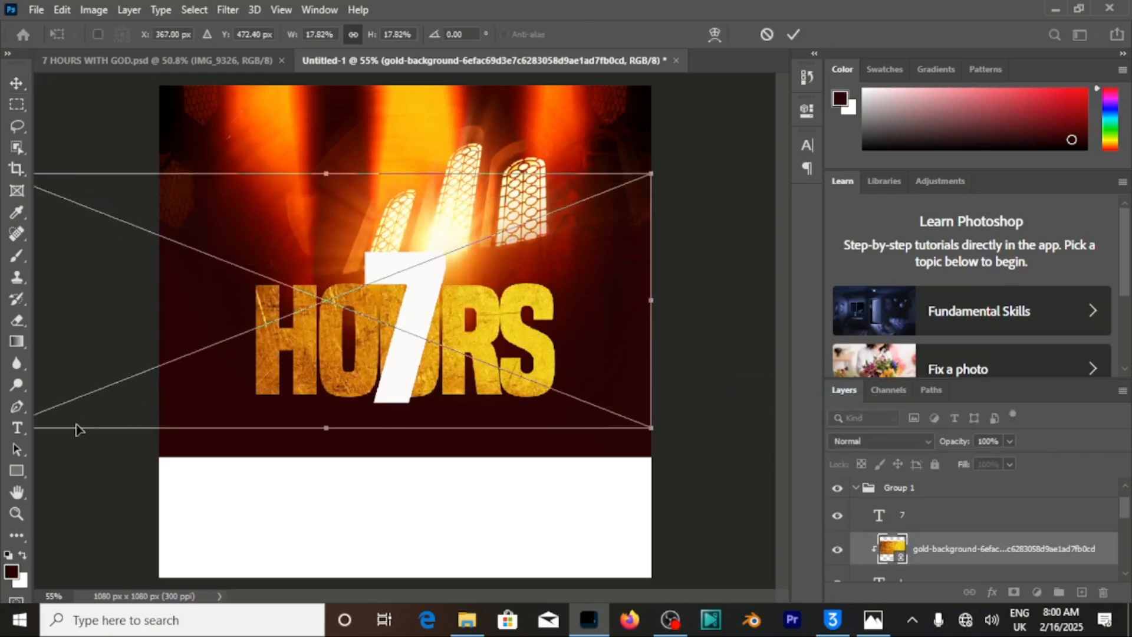
pyautogui.press('Return')
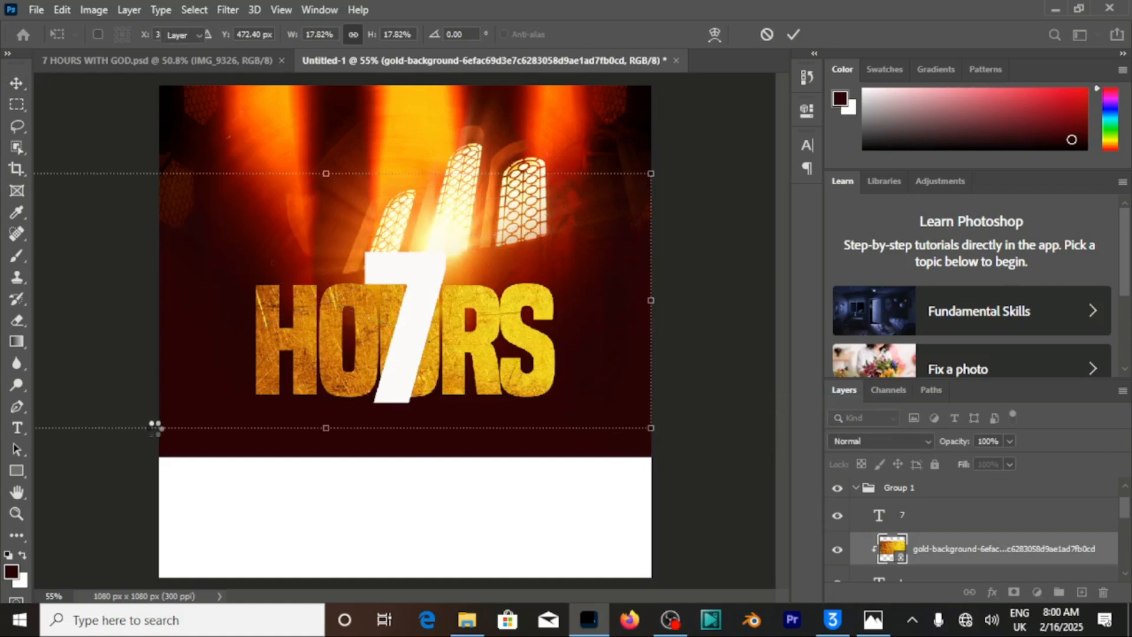
pyautogui.moveTo(108, 429); pyautogui.dragTo(24, 510)
pyautogui.click(792, 34)
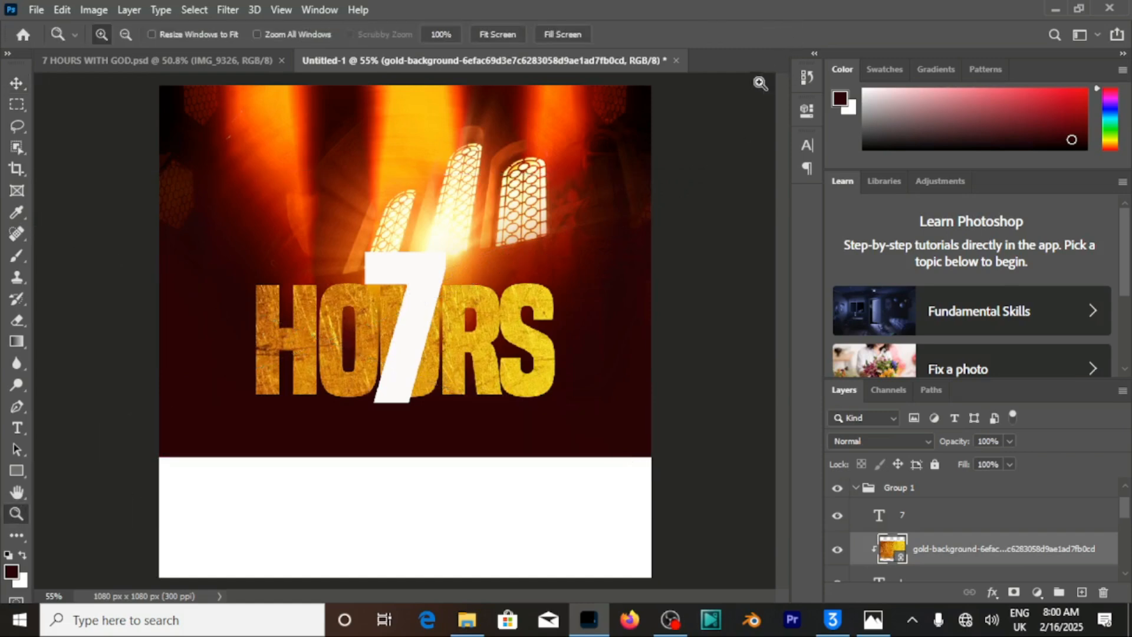
pyautogui.click(17, 83)
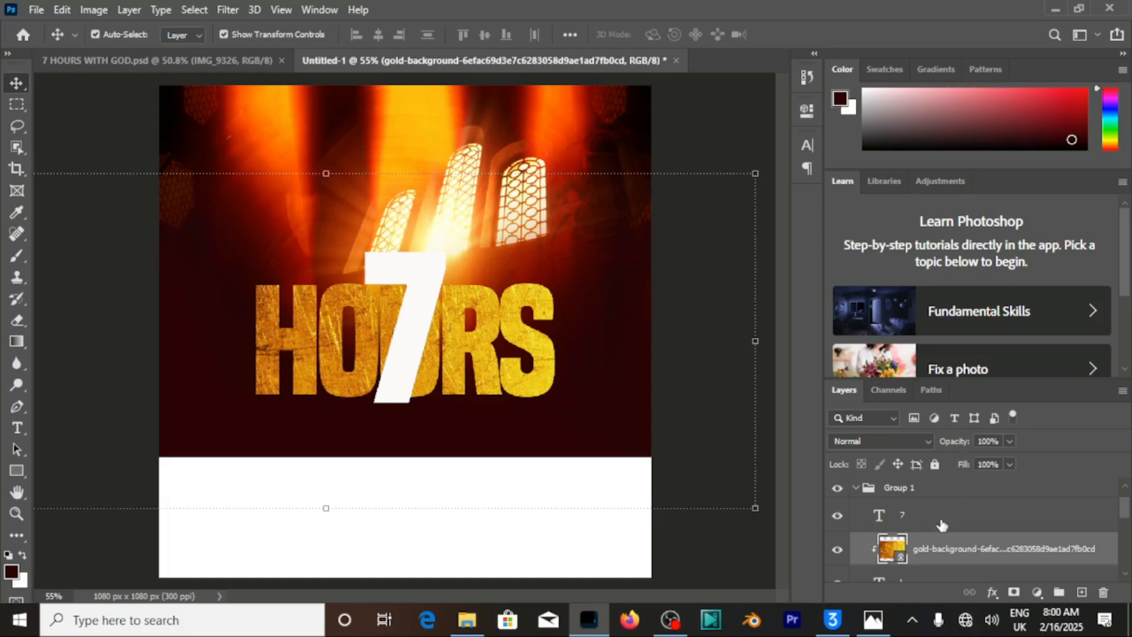
# Soften the gold texture with a Gaussian Blur of 3.3 pixels radius
pyautogui.doubleClick(943, 549)
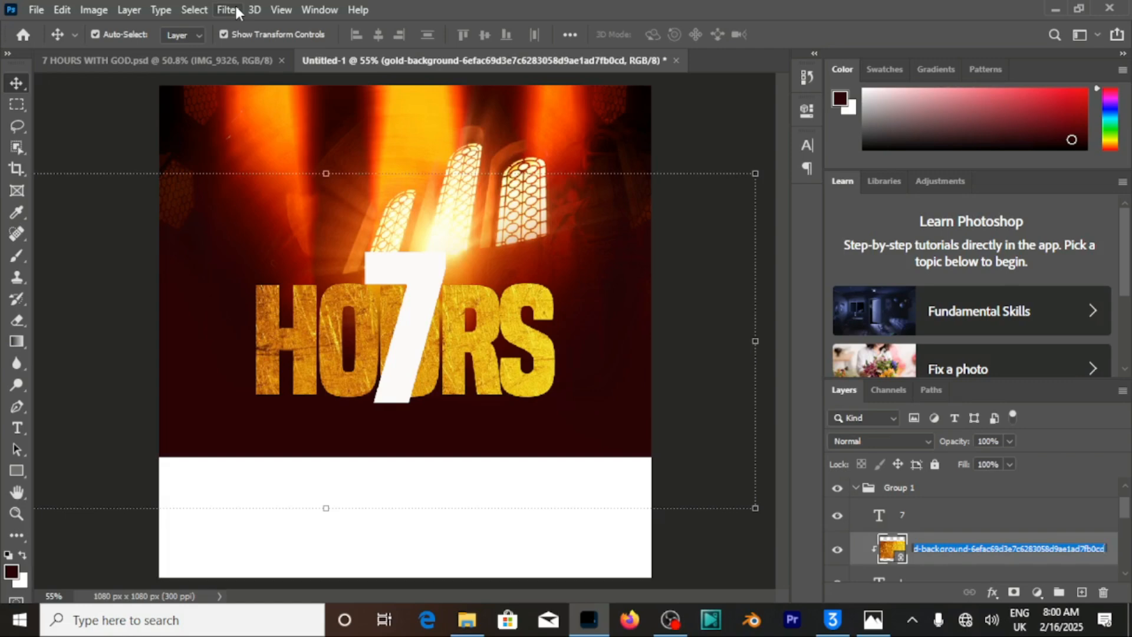
pyautogui.press('Return')
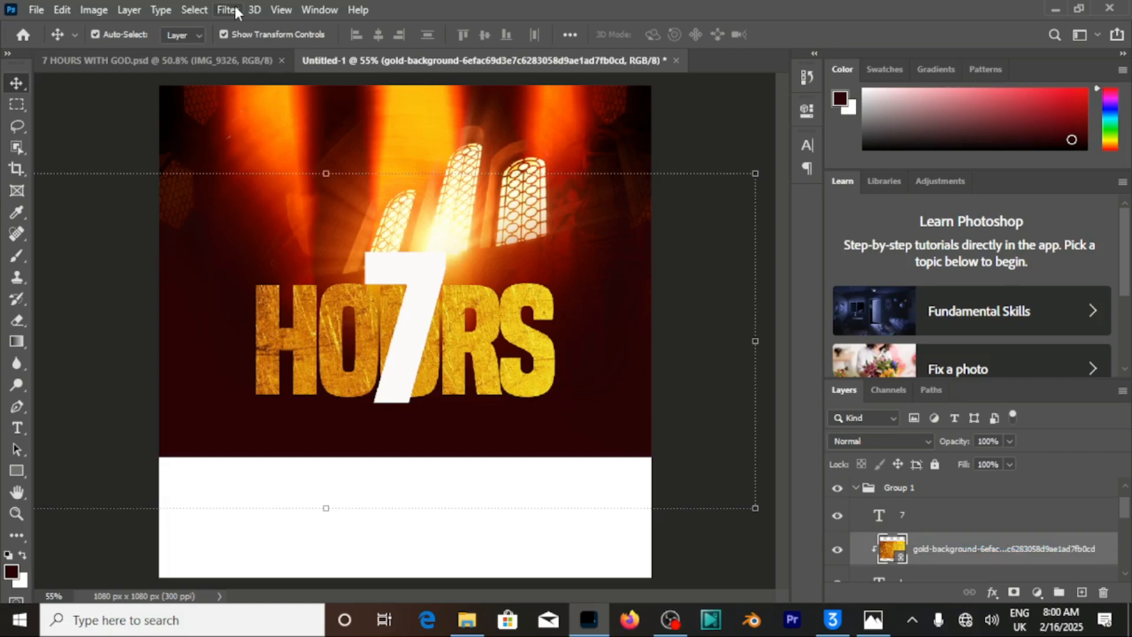
pyautogui.click(234, 7)
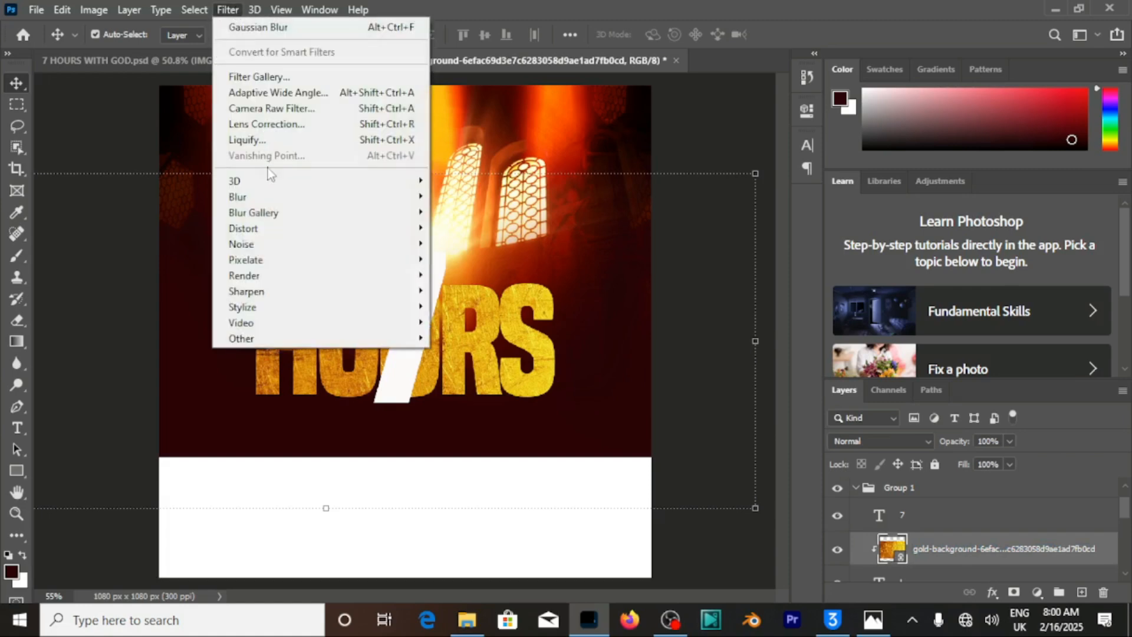
pyautogui.moveTo(278, 197)
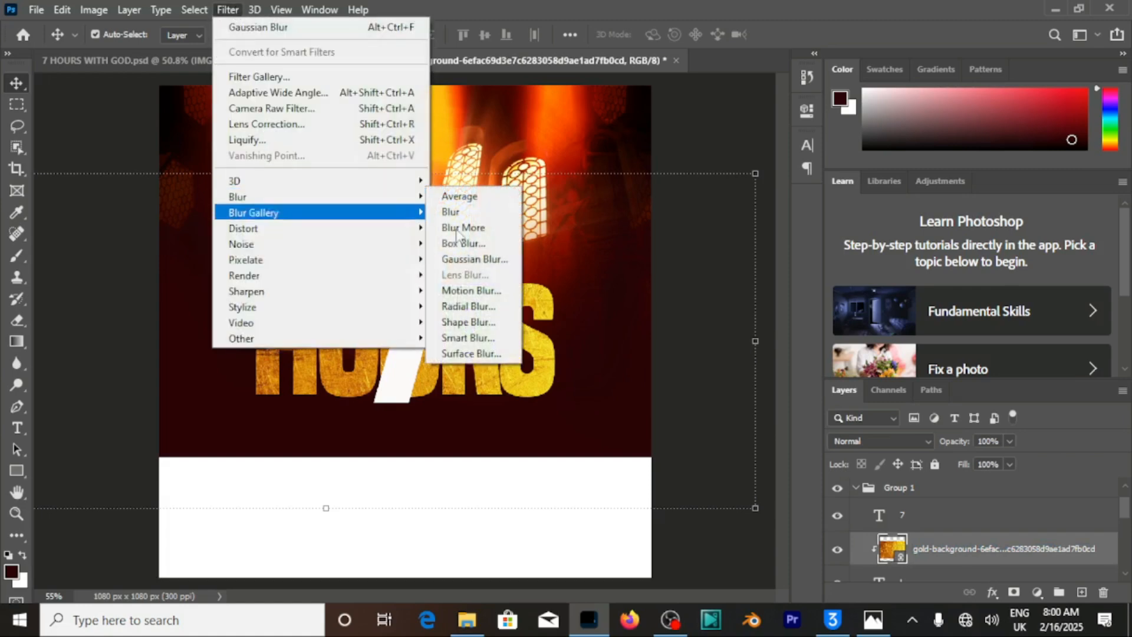
pyautogui.click(489, 270)
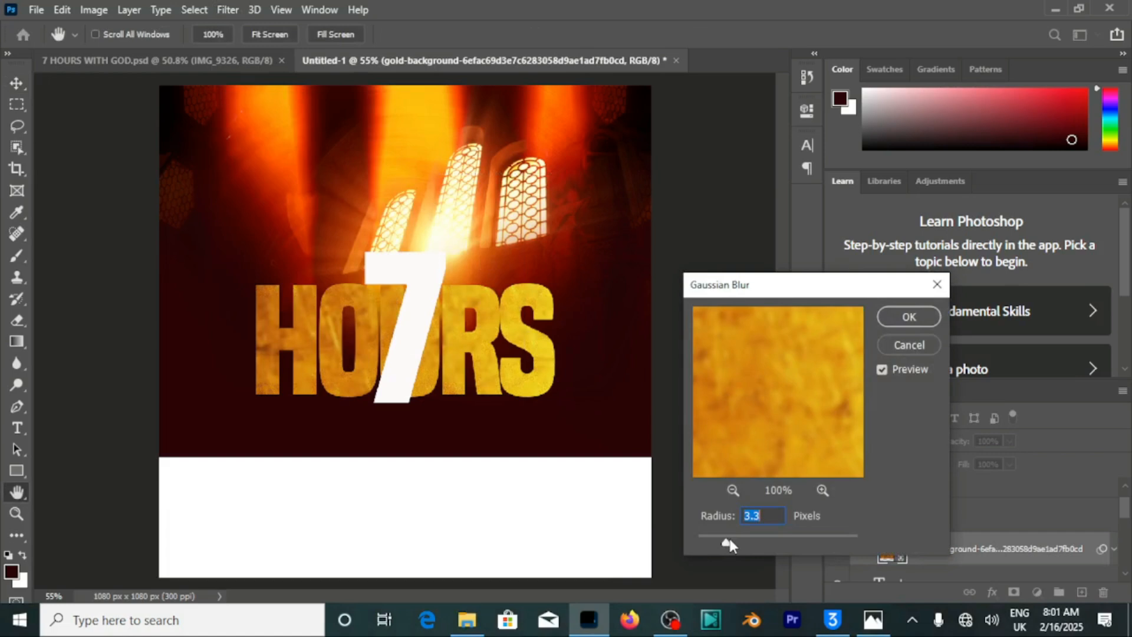
pyautogui.click(918, 317)
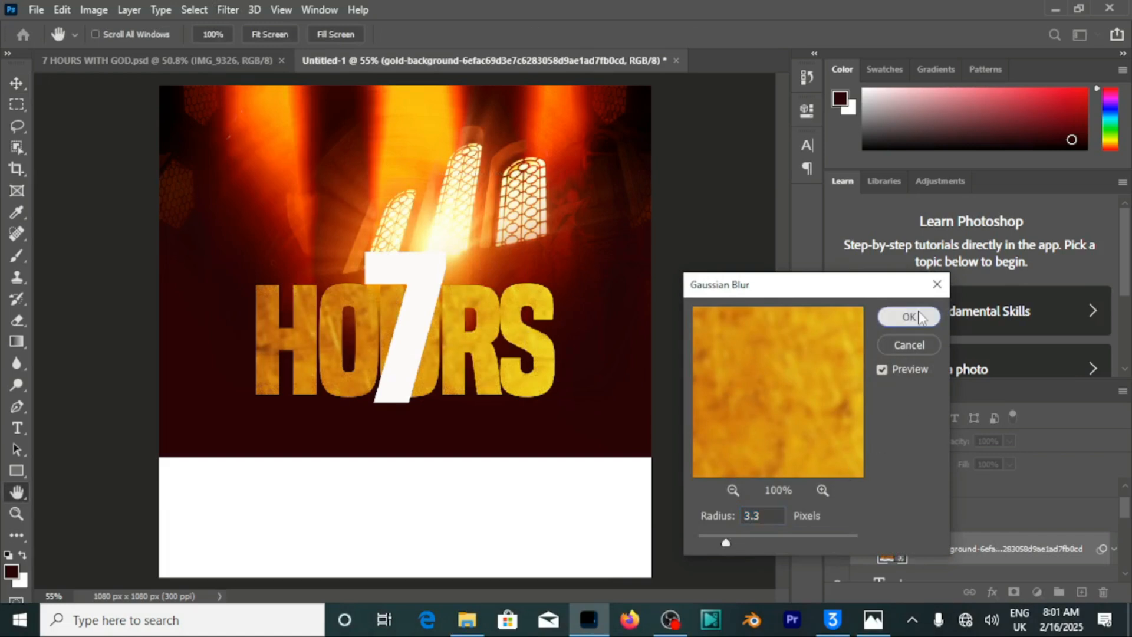
pyautogui.press('v')
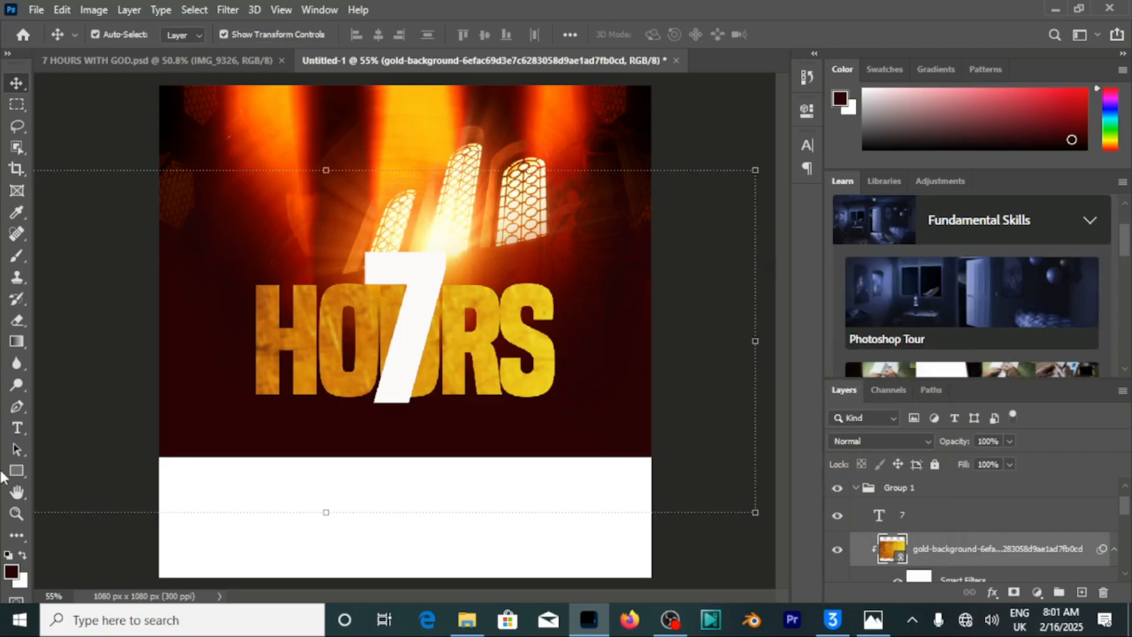
# Try to tighten the text tracking to -40
pyautogui.click(13, 429)
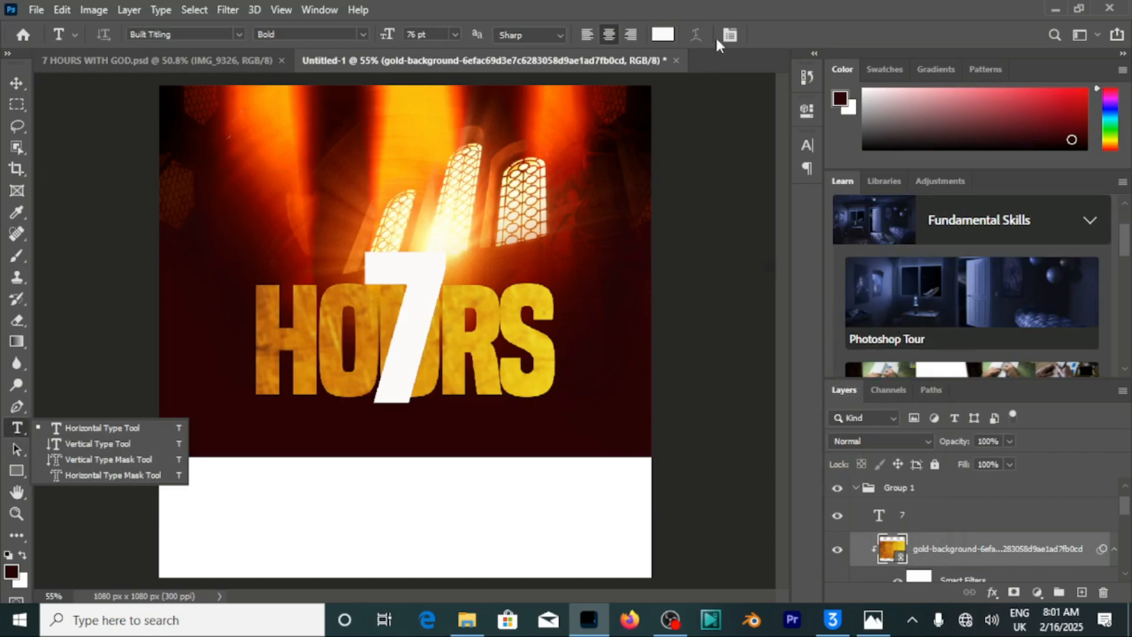
pyautogui.click(729, 35)
pyautogui.click(738, 205)
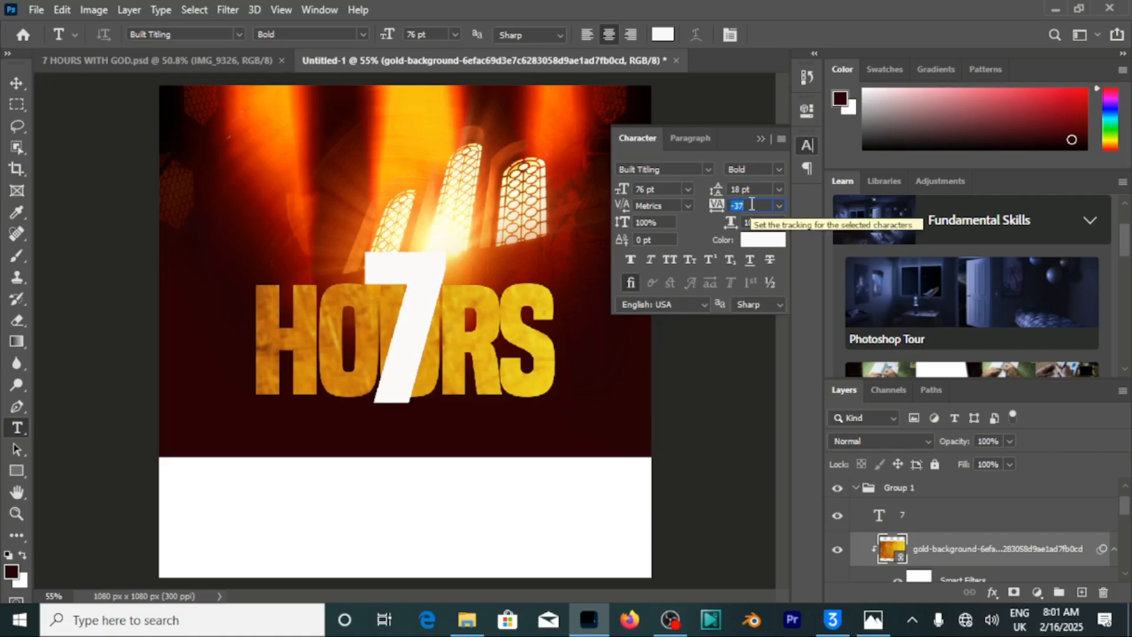
pyautogui.write('-40')
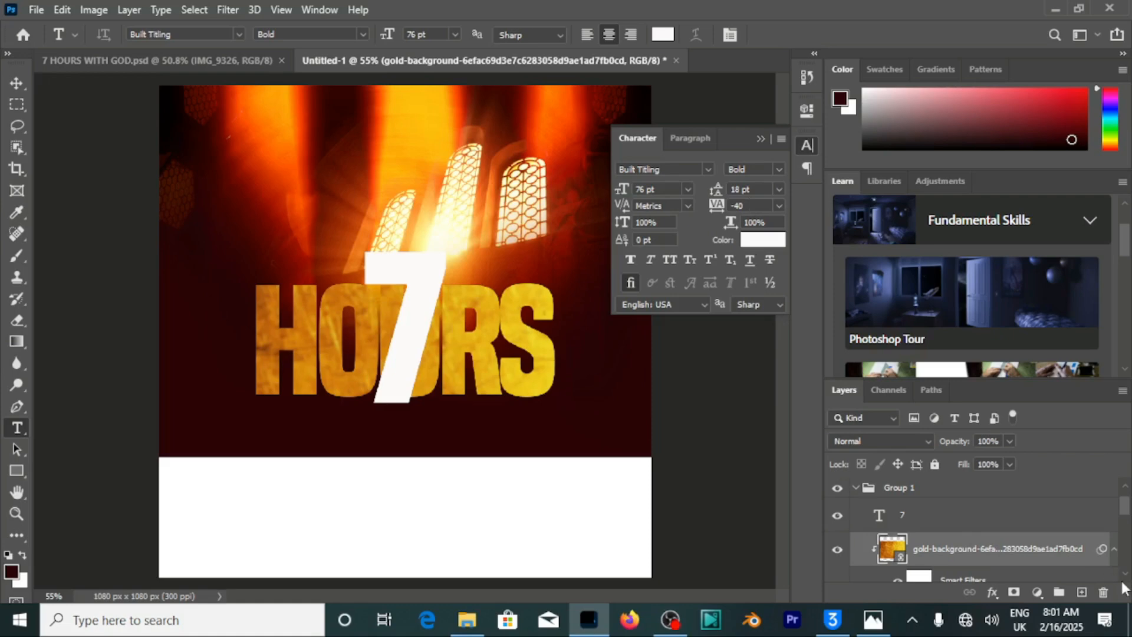
# Select the "hours" text layer, try a tracking of -35, and set it to -30
pyautogui.scroll(-1, 1124, 575)
pyautogui.scroll(-1, 1126, 575)
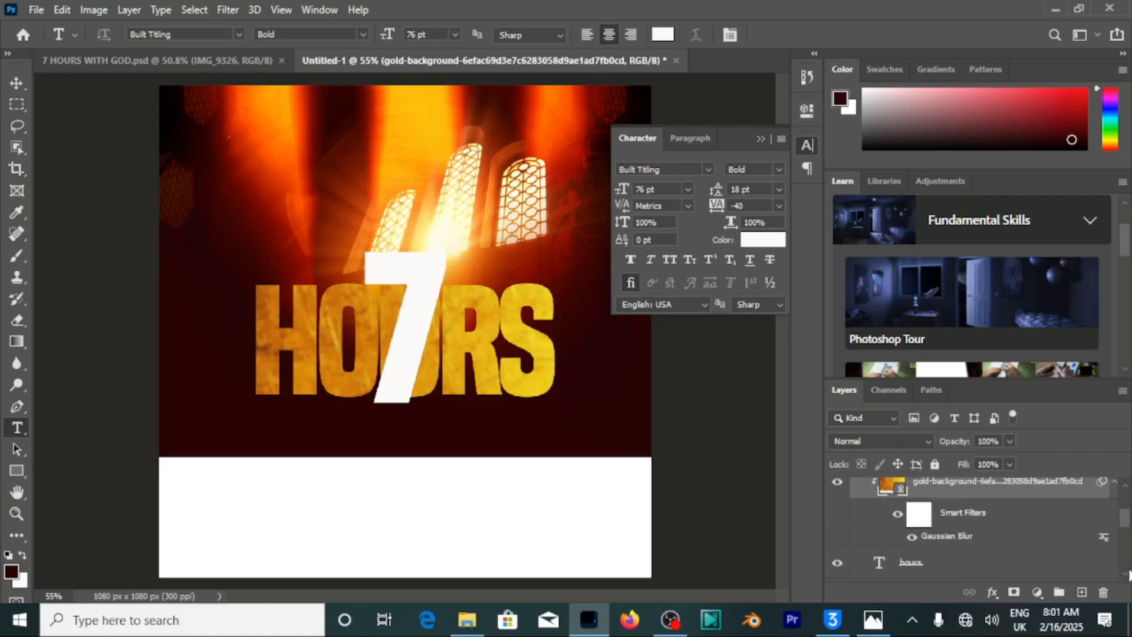
pyautogui.click(979, 560)
pyautogui.click(750, 205)
pyautogui.write('-37')
pyautogui.press('Return')
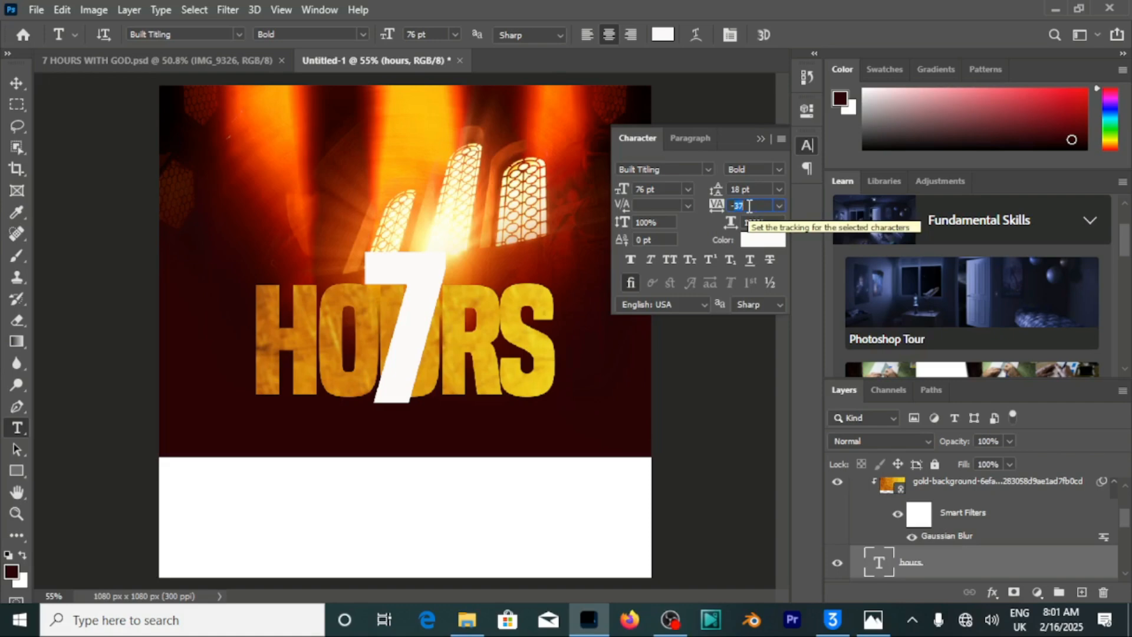
pyautogui.write('-35')
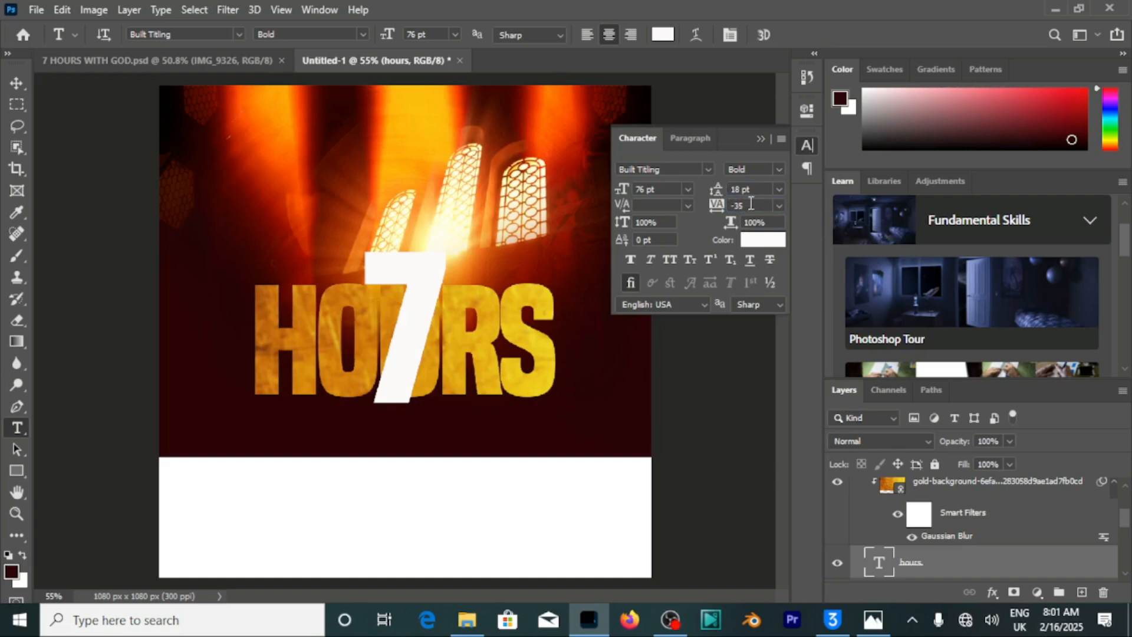
pyautogui.doubleClick(749, 206)
pyautogui.write('30')
pyautogui.press('Return')
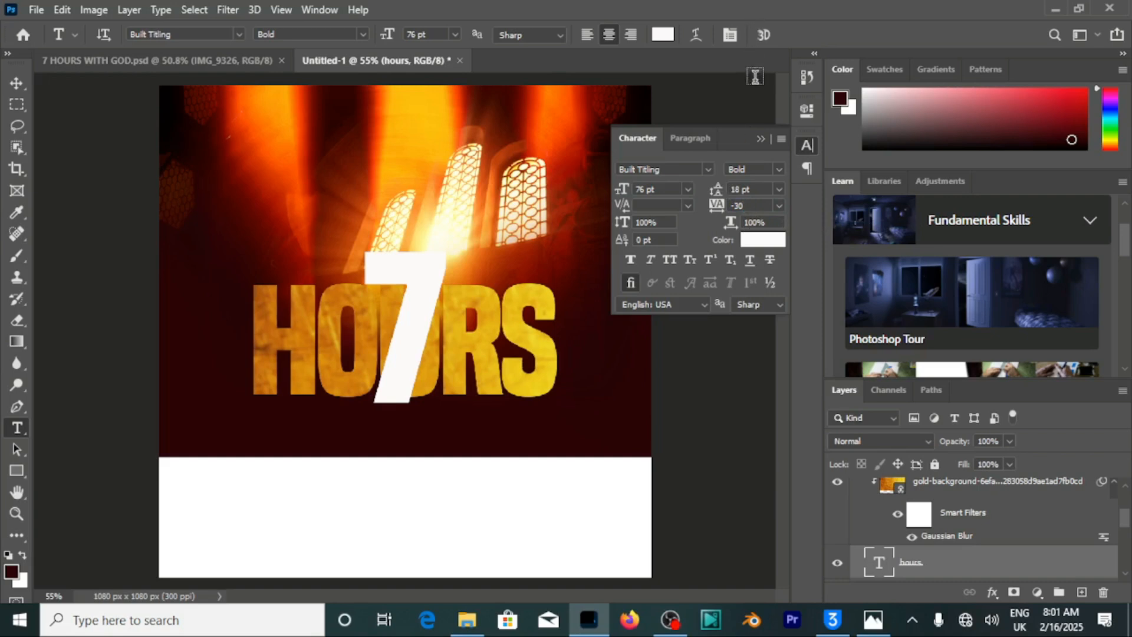
pyautogui.click(18, 84)
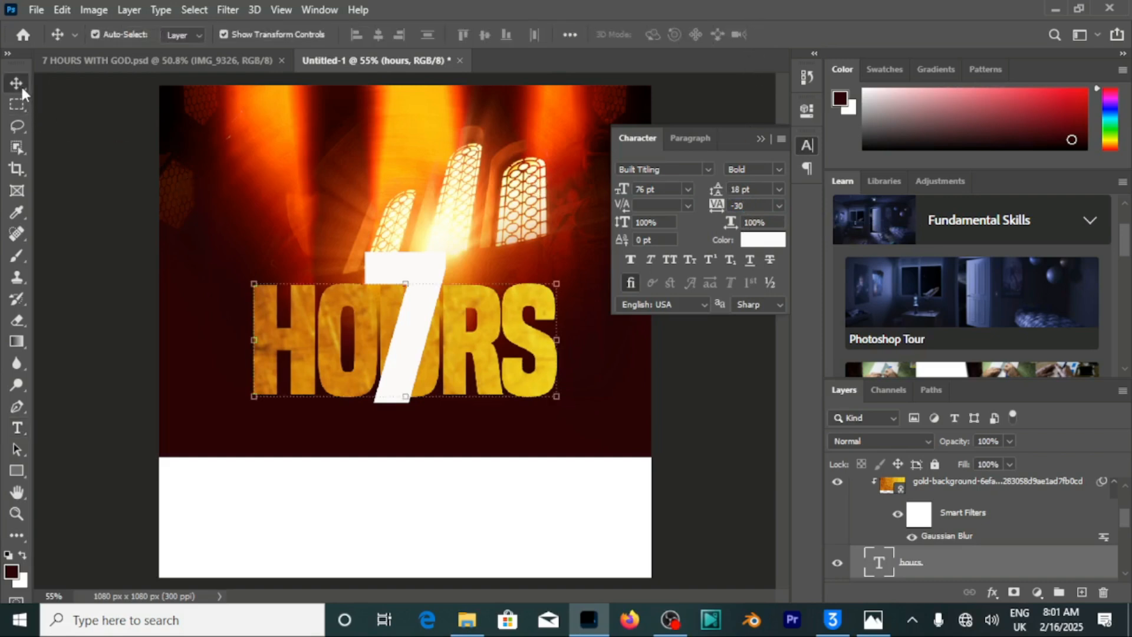
pyautogui.click(761, 140)
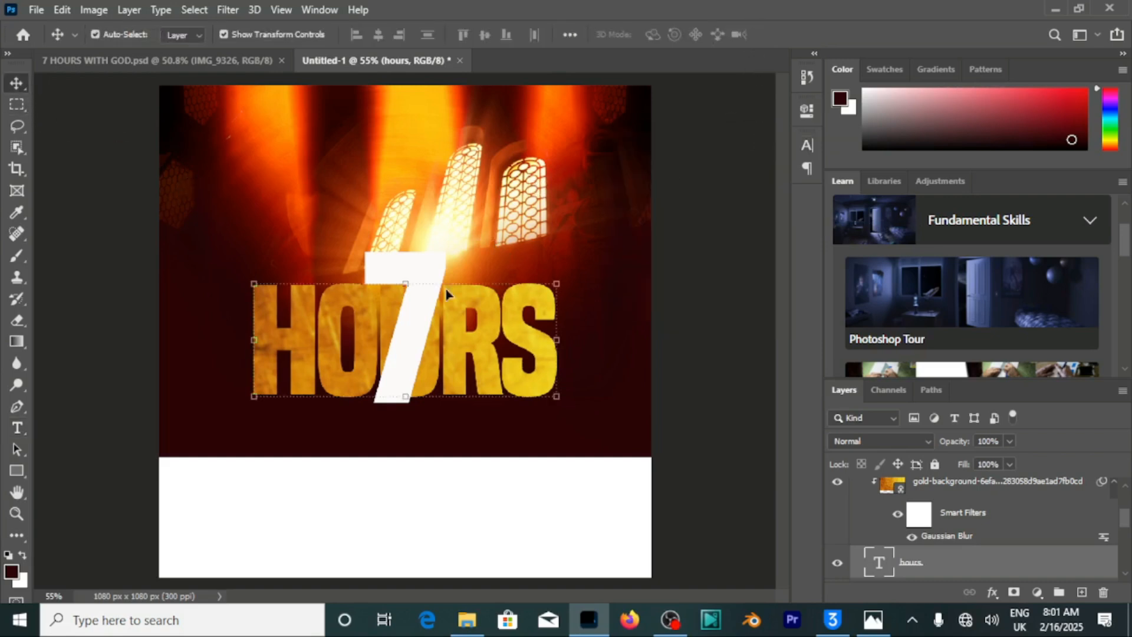
# Reselect the "hours" text layer beneath the gold texture and convert it to a shape
pyautogui.click(641, 404)
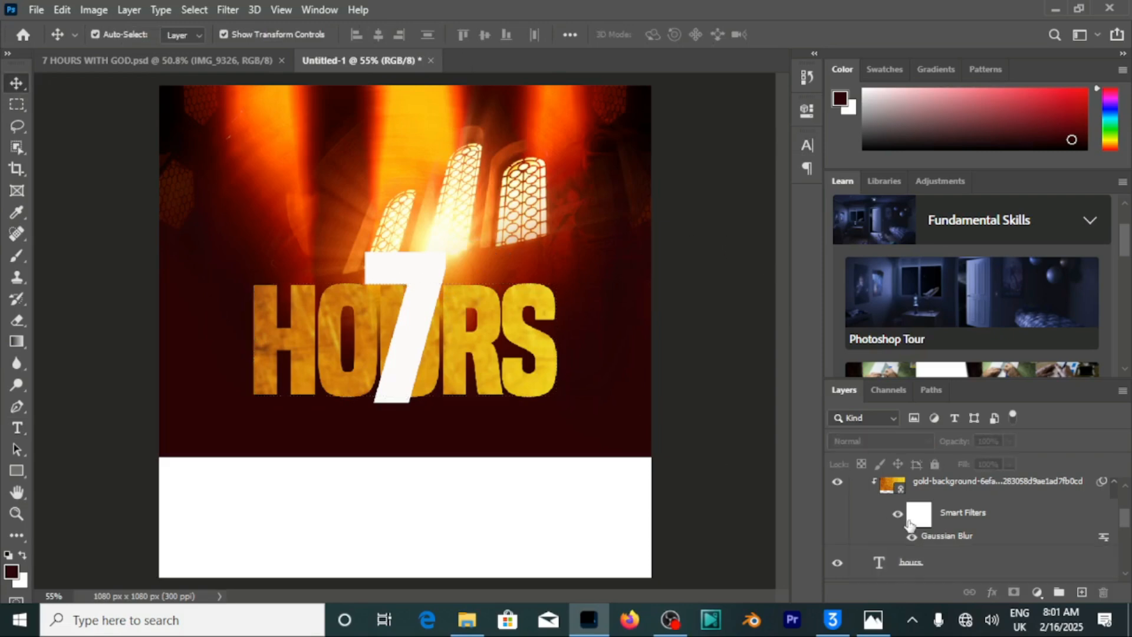
pyautogui.click(936, 564)
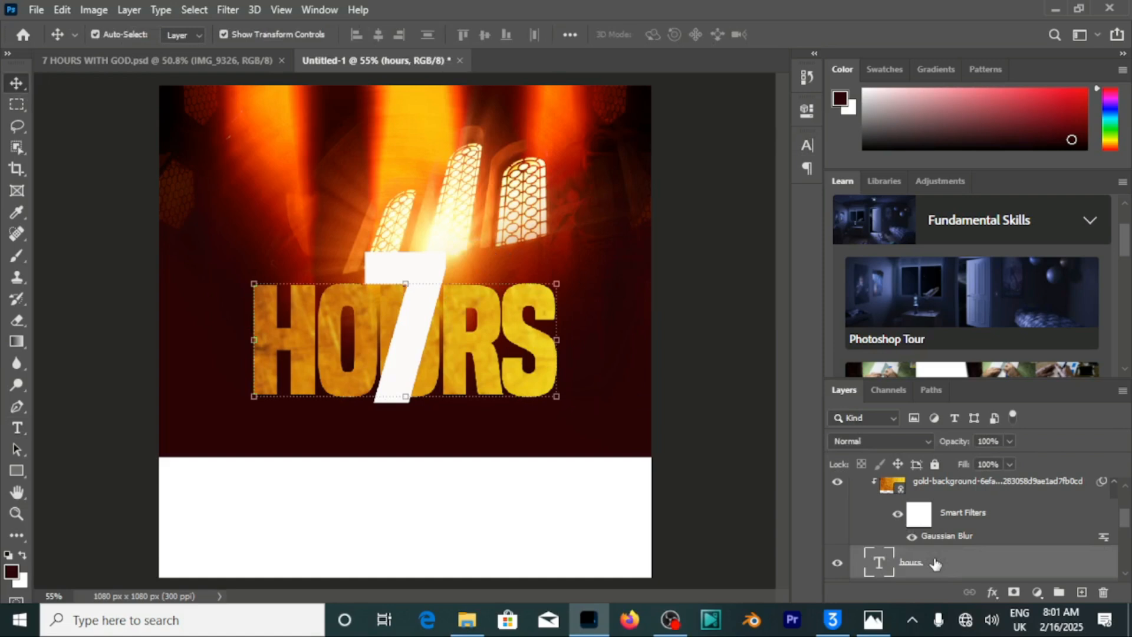
pyautogui.scroll(1, 936, 564)
pyautogui.rightClick(934, 558)
pyautogui.click(925, 568)
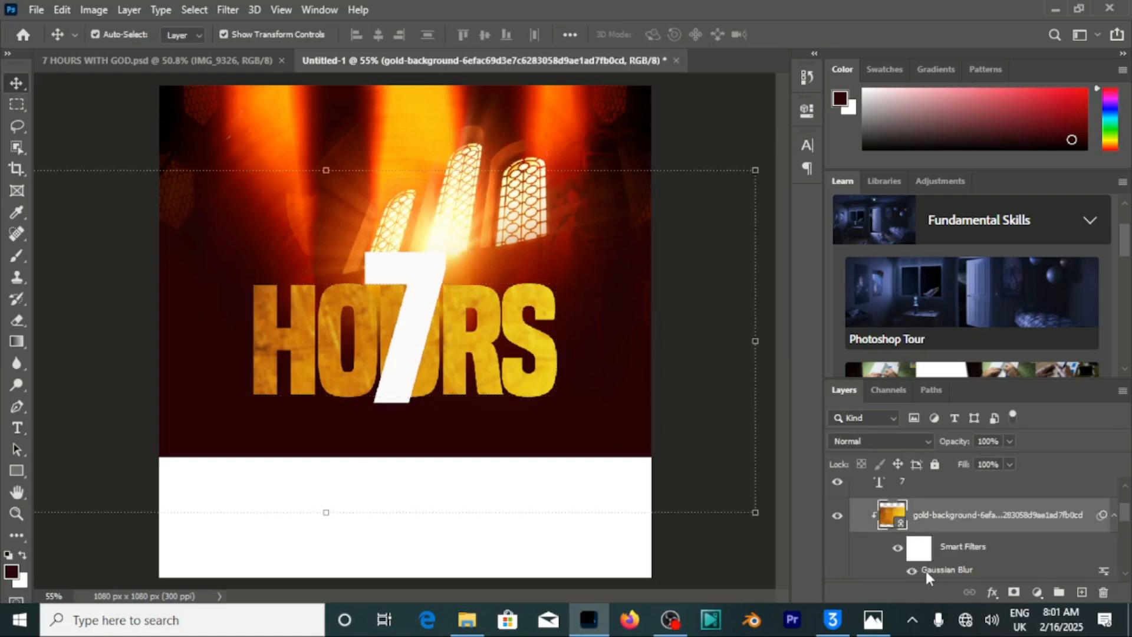
pyautogui.scroll(-2, 925, 568)
pyautogui.click(934, 537)
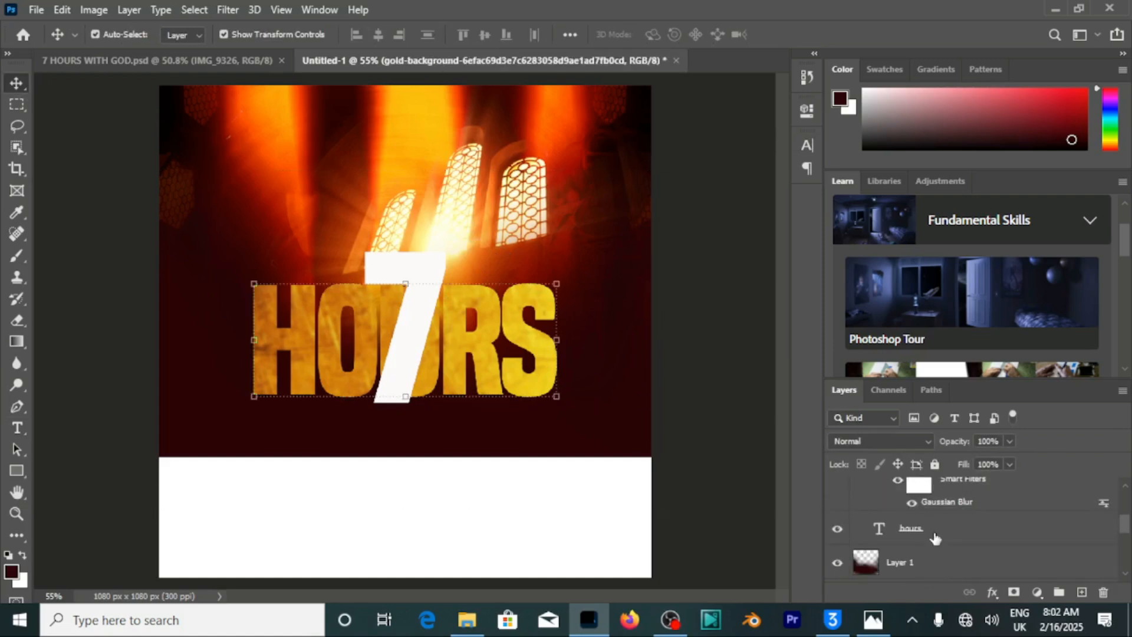
pyautogui.rightClick(935, 537)
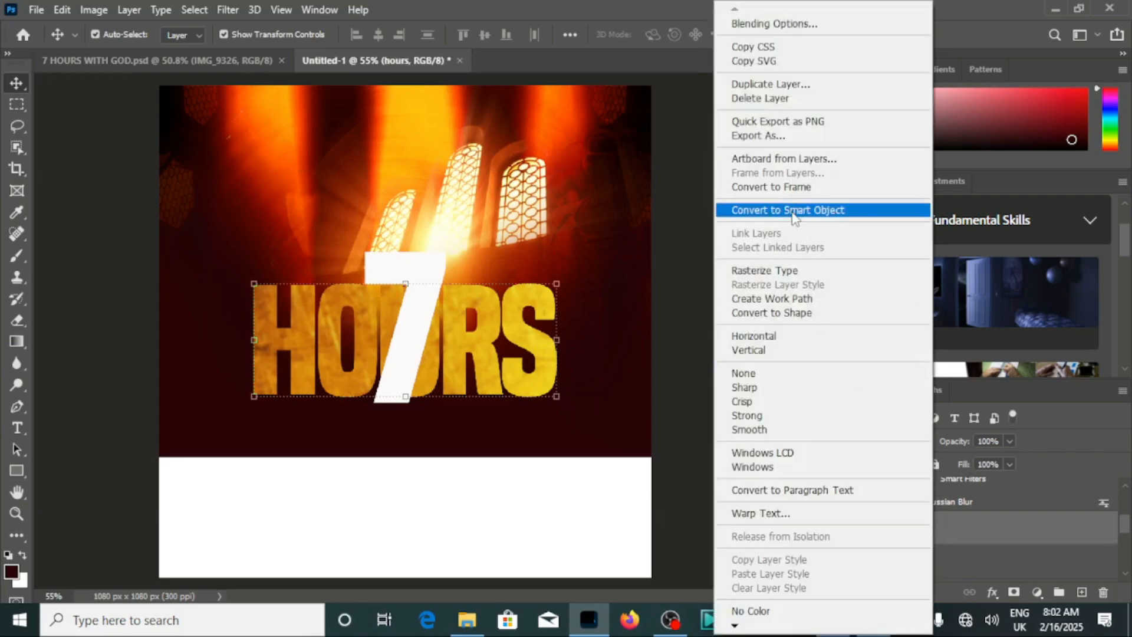
pyautogui.click(770, 313)
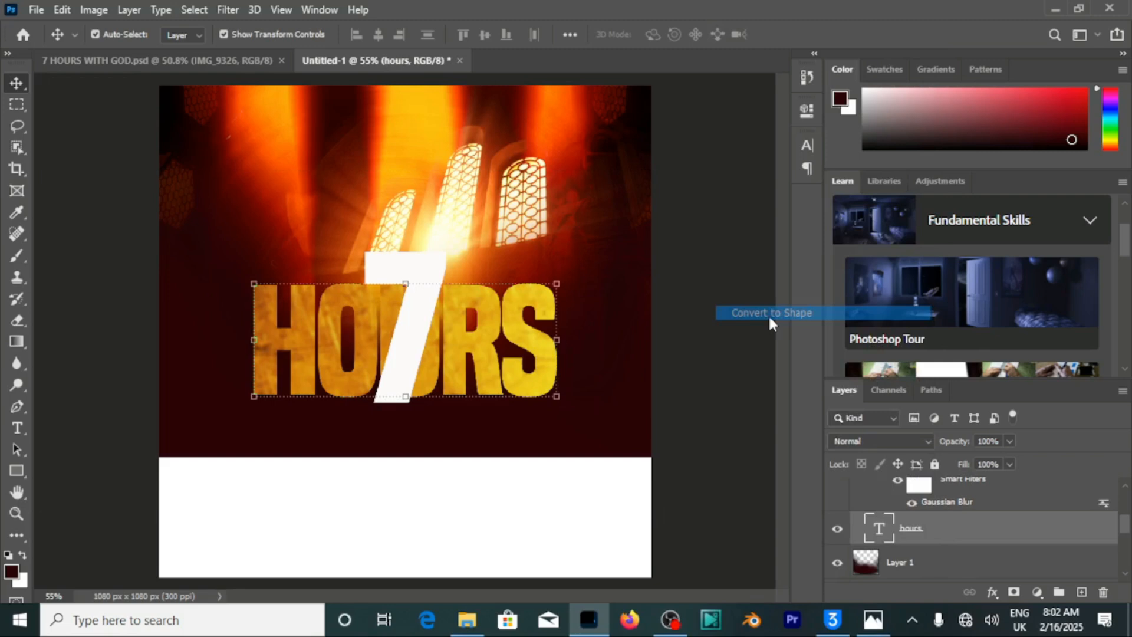
# Rasterize the "hours" shape layer
pyautogui.rightClick(946, 538)
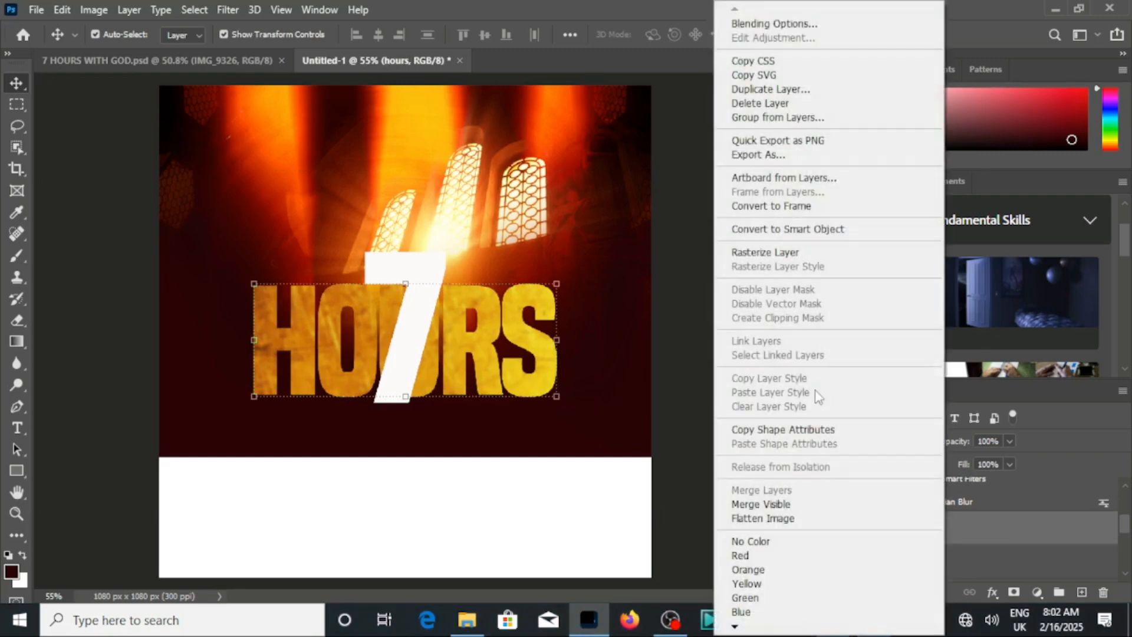
pyautogui.click(769, 252)
pyautogui.scroll(2, 945, 524)
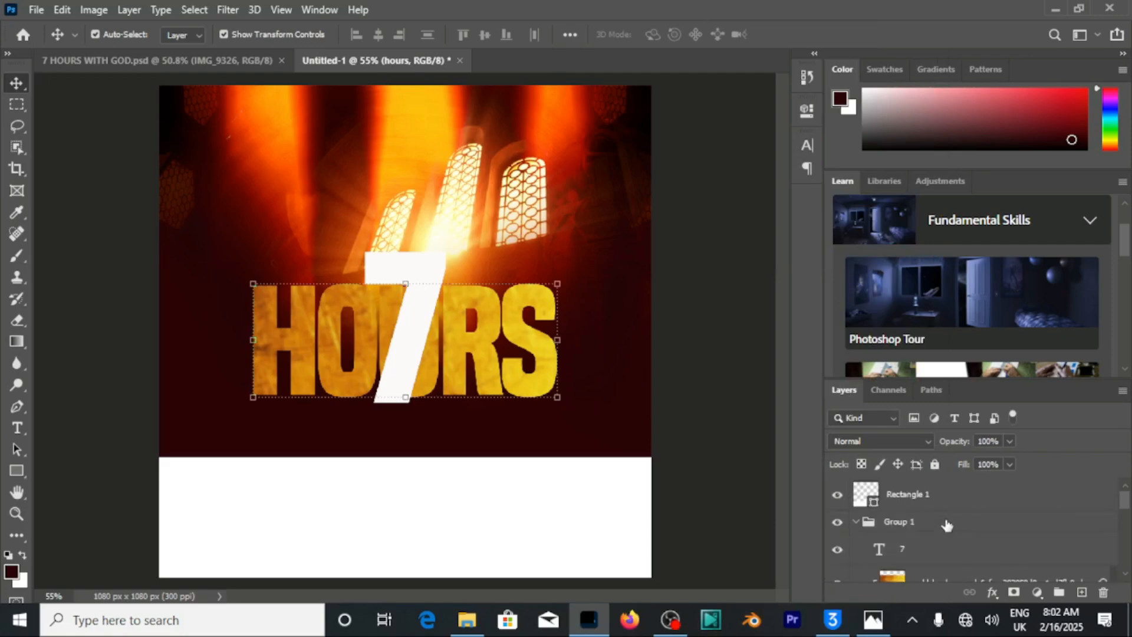
# Convert the "7" text layer to a shape and rasterize it
pyautogui.click(929, 548)
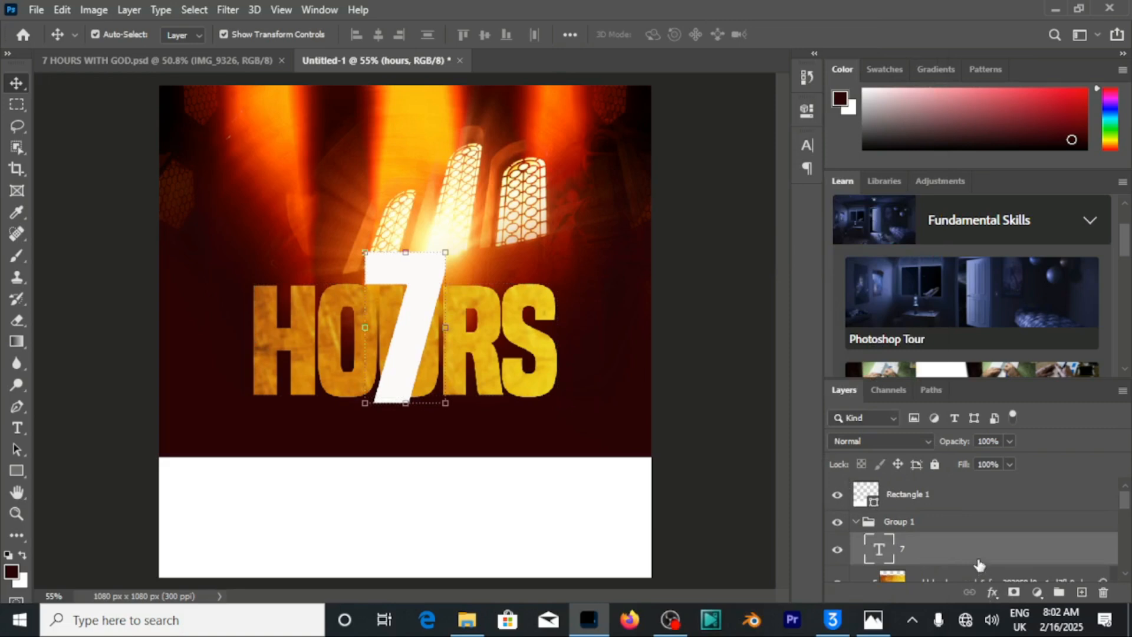
pyautogui.press('h')
pyautogui.doubleClick(960, 548)
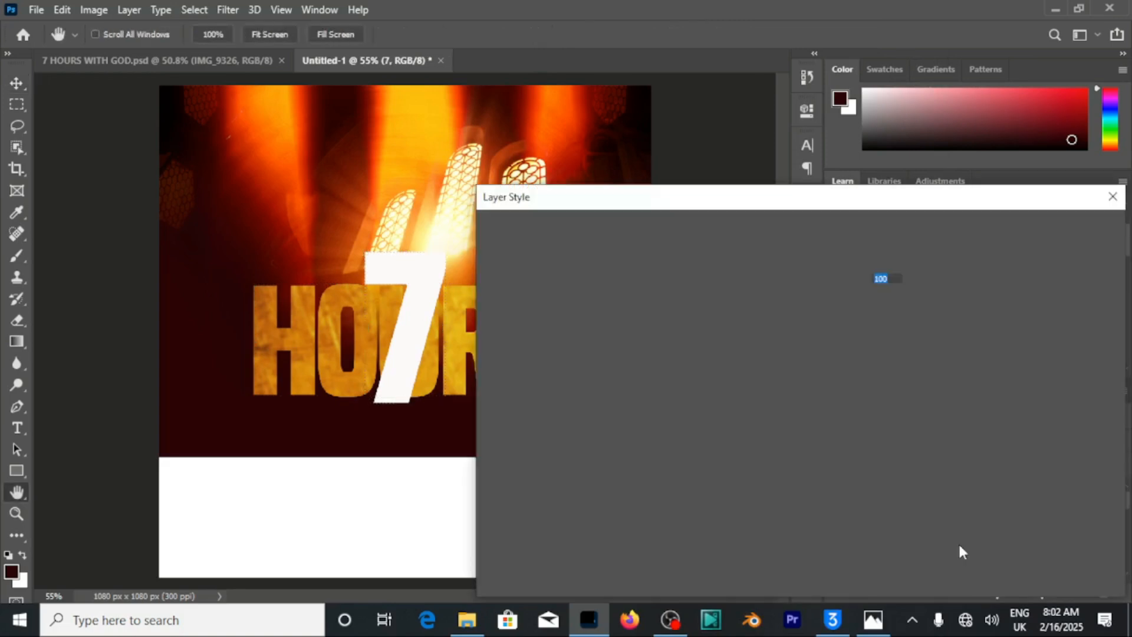
pyautogui.click(1038, 258)
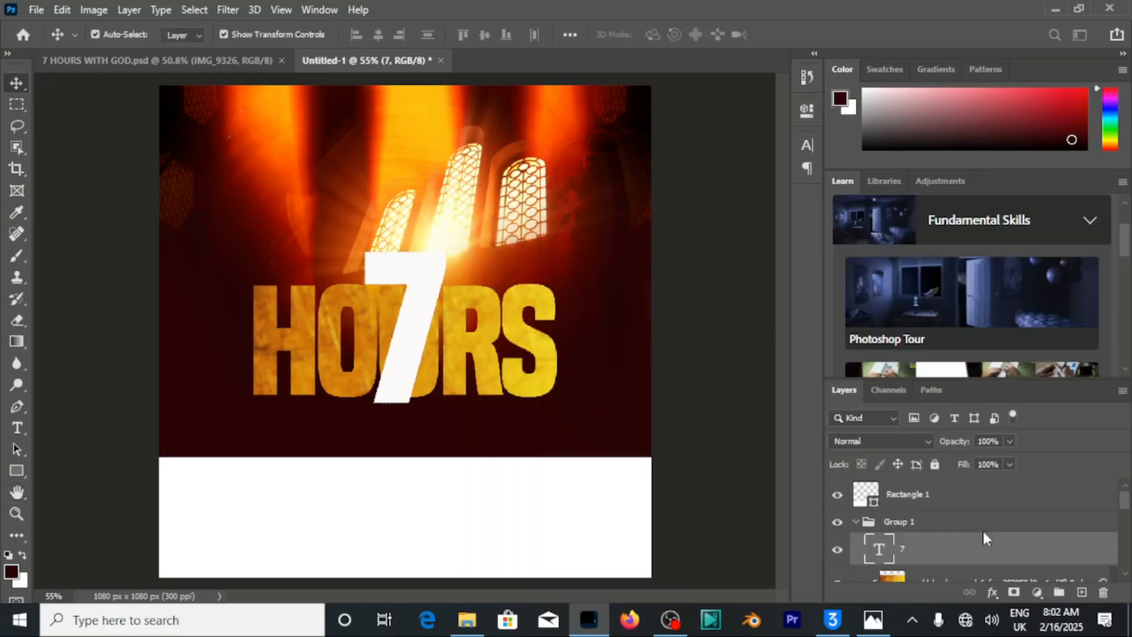
pyautogui.rightClick(983, 534)
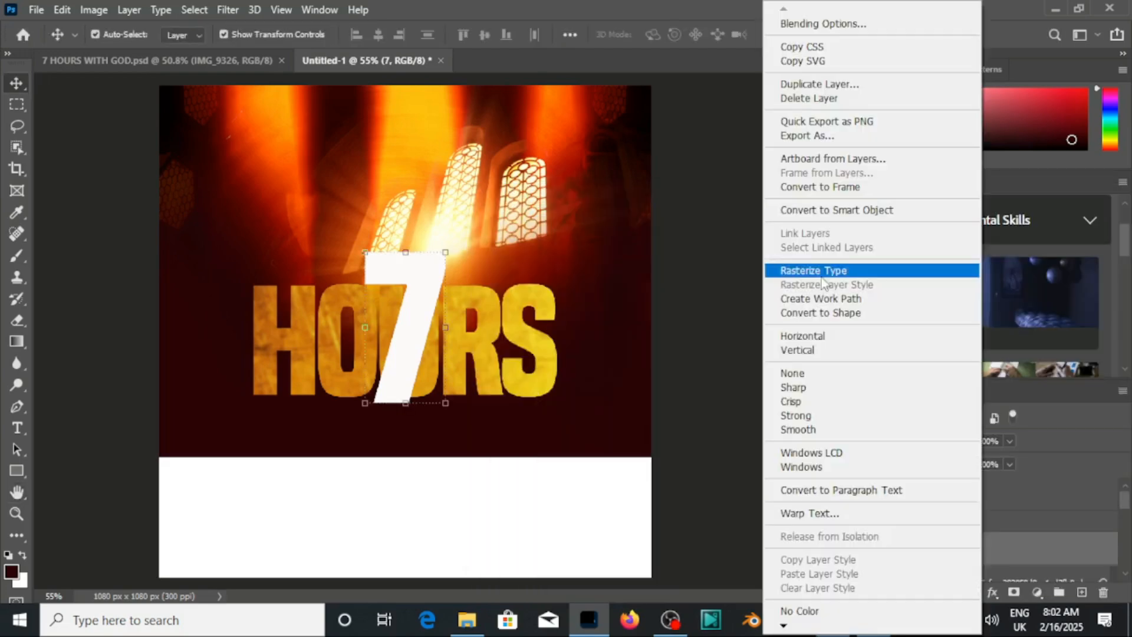
pyautogui.click(824, 313)
pyautogui.rightClick(950, 550)
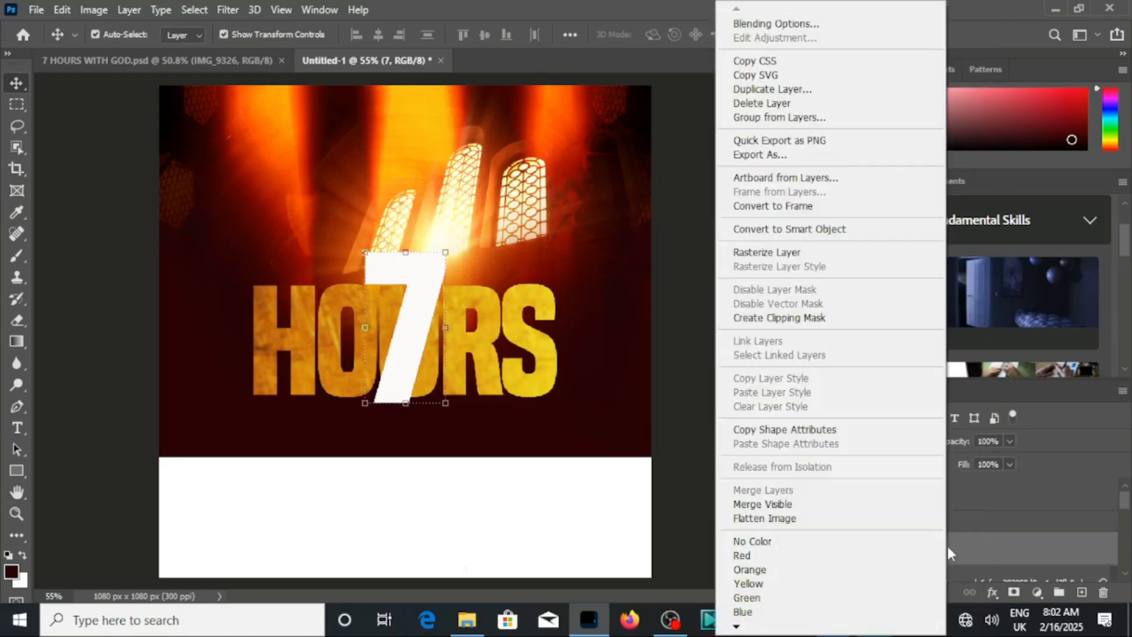
pyautogui.click(774, 256)
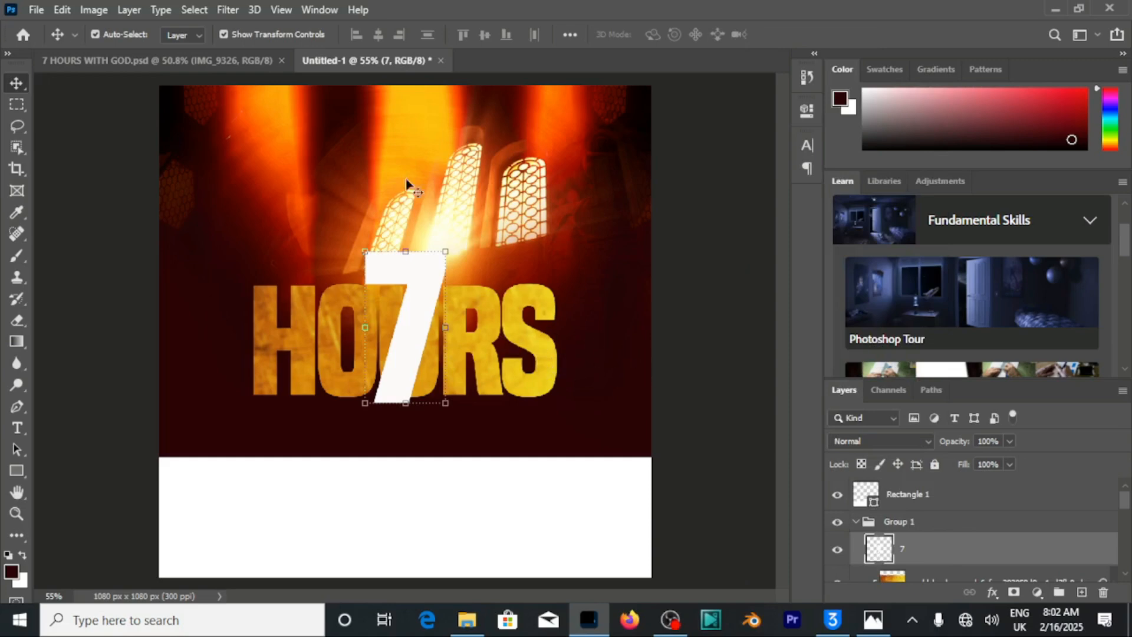
# Check the reference flyer, enlarge the gold texture over "HOURS" to about 26.78%, and shift it about 305 px left
pyautogui.click(236, 59)
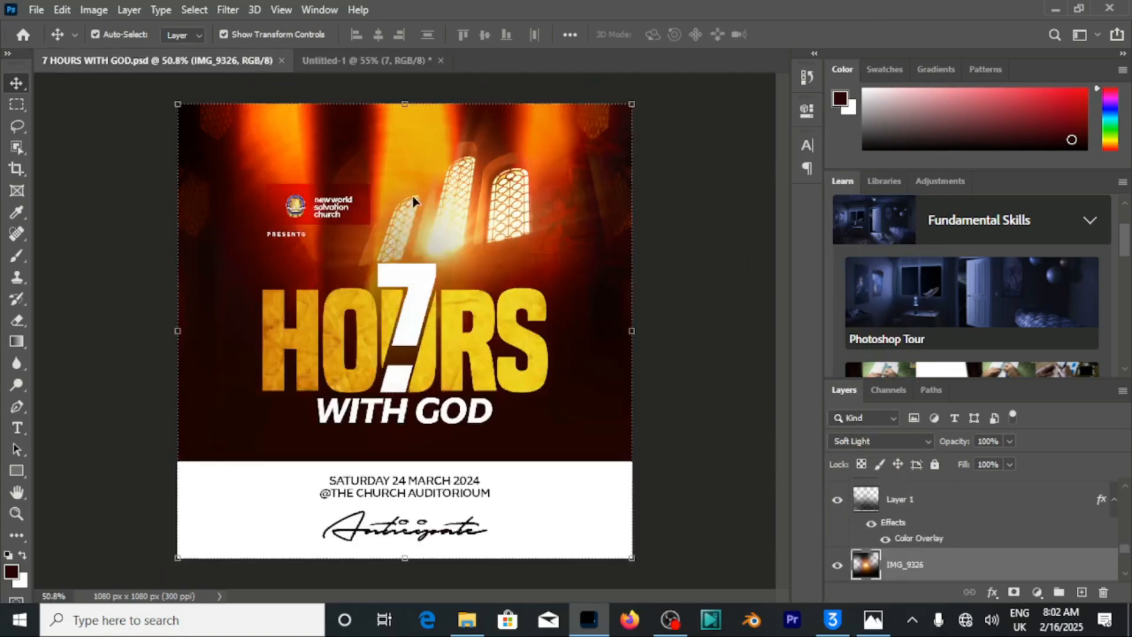
pyautogui.click(381, 61)
pyautogui.click(535, 354)
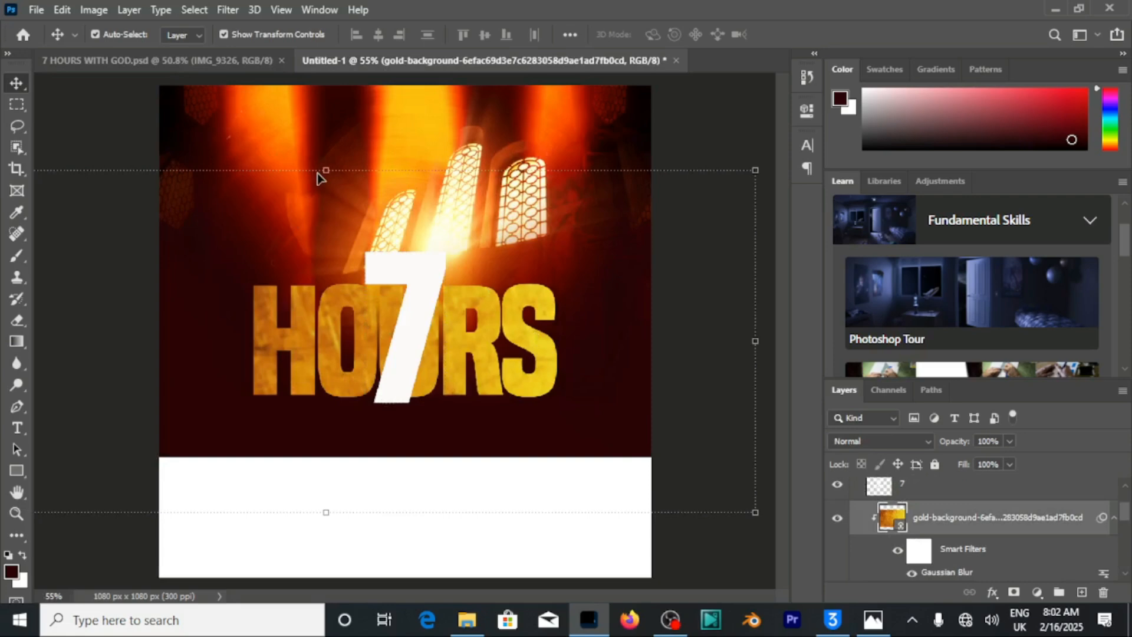
pyautogui.moveTo(326, 169); pyautogui.dragTo(106, 127)
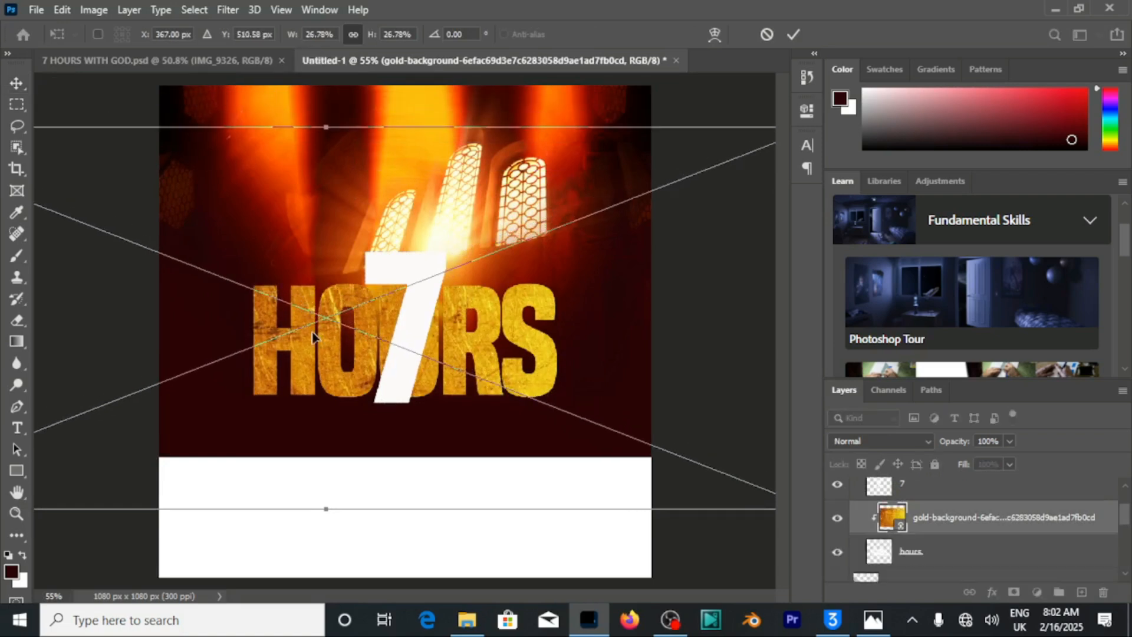
pyautogui.moveTo(313, 336); pyautogui.dragTo(165, 337)
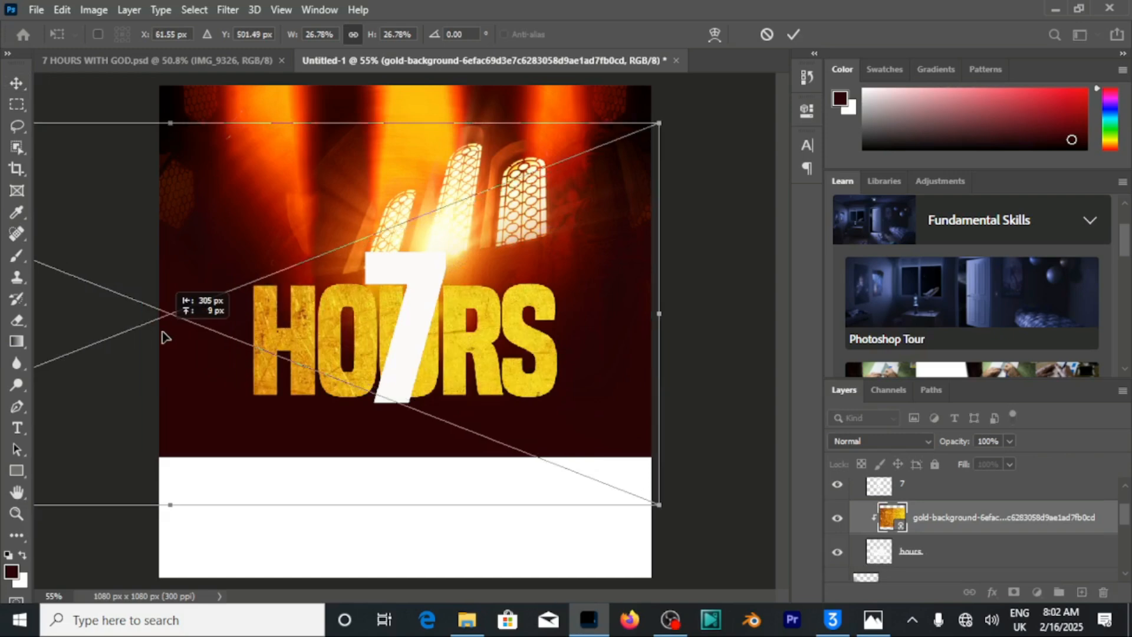
pyautogui.click(794, 34)
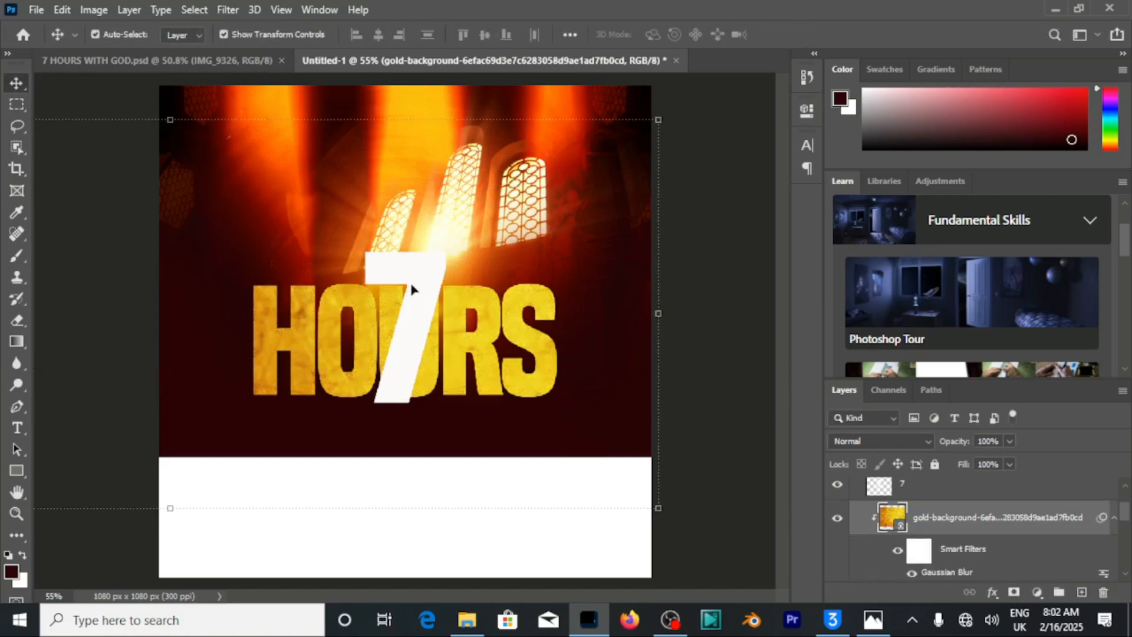
# Make a selection that fits the outline of the "7" and activate the "hours" layer
pyautogui.click(424, 296)
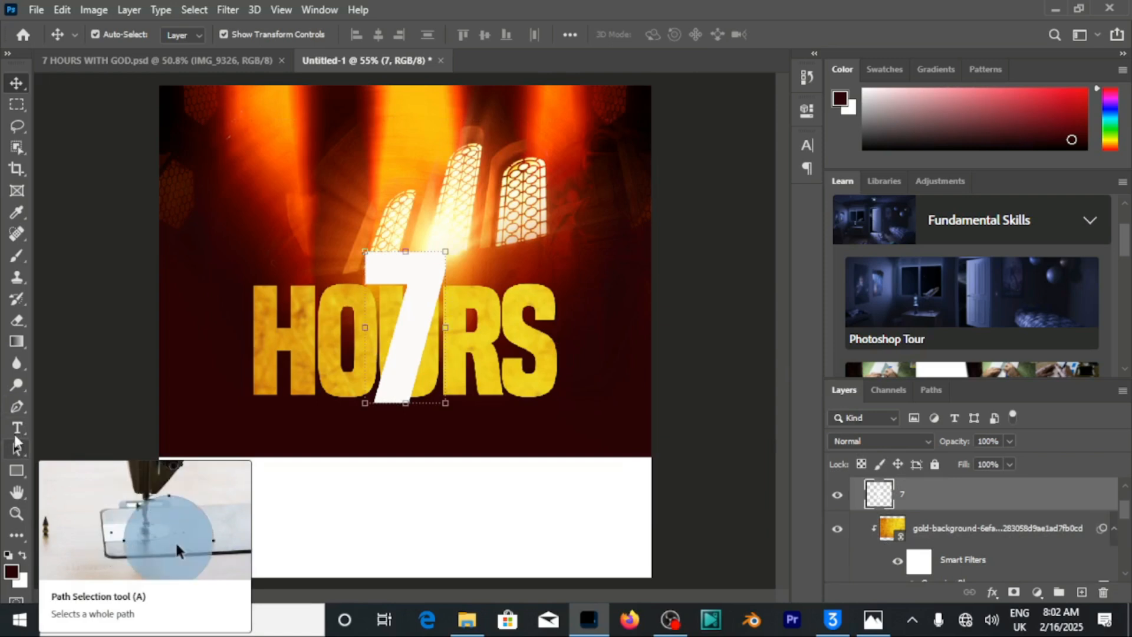
pyautogui.click(16, 106)
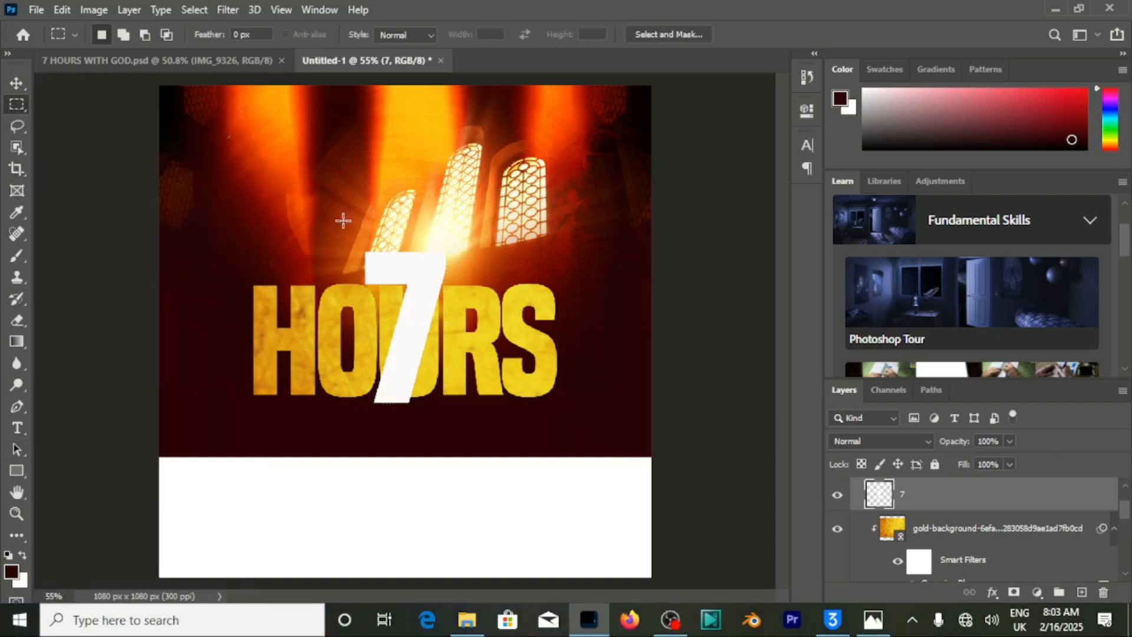
pyautogui.moveTo(328, 214); pyautogui.dragTo(485, 444)
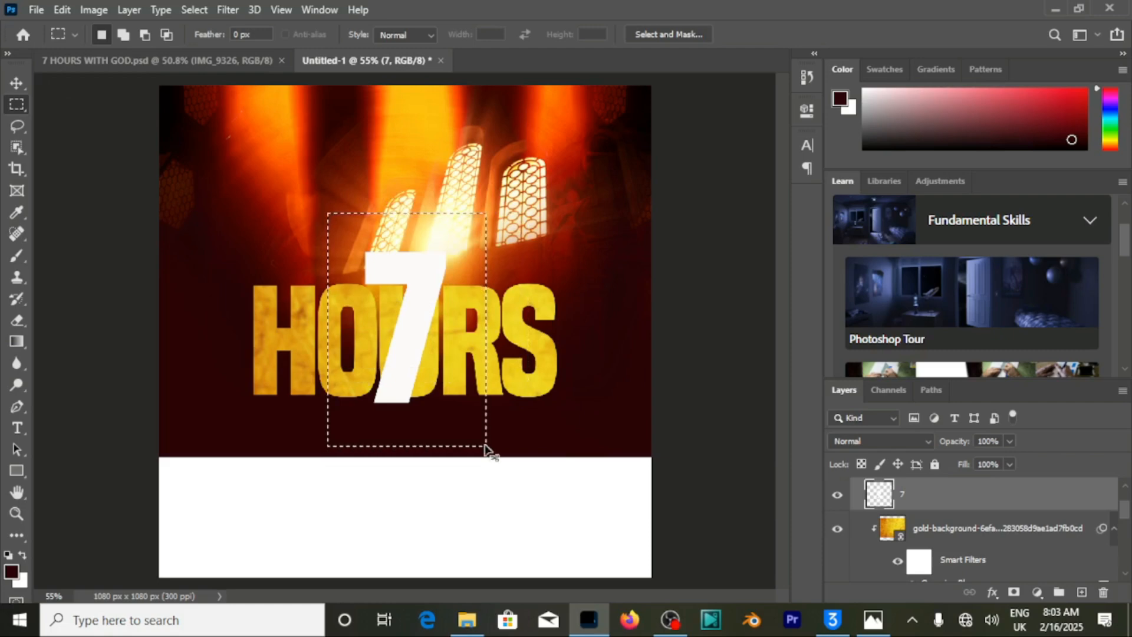
pyautogui.hotkey('ctrl', 'Up')
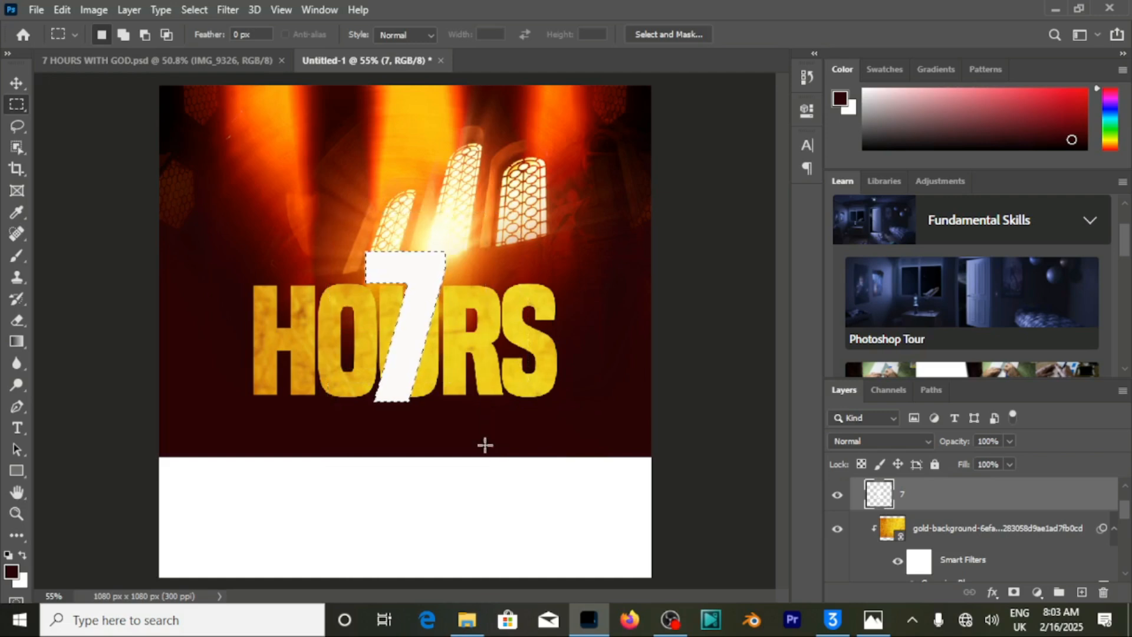
pyautogui.scroll(-2, 998, 542)
pyautogui.click(925, 559)
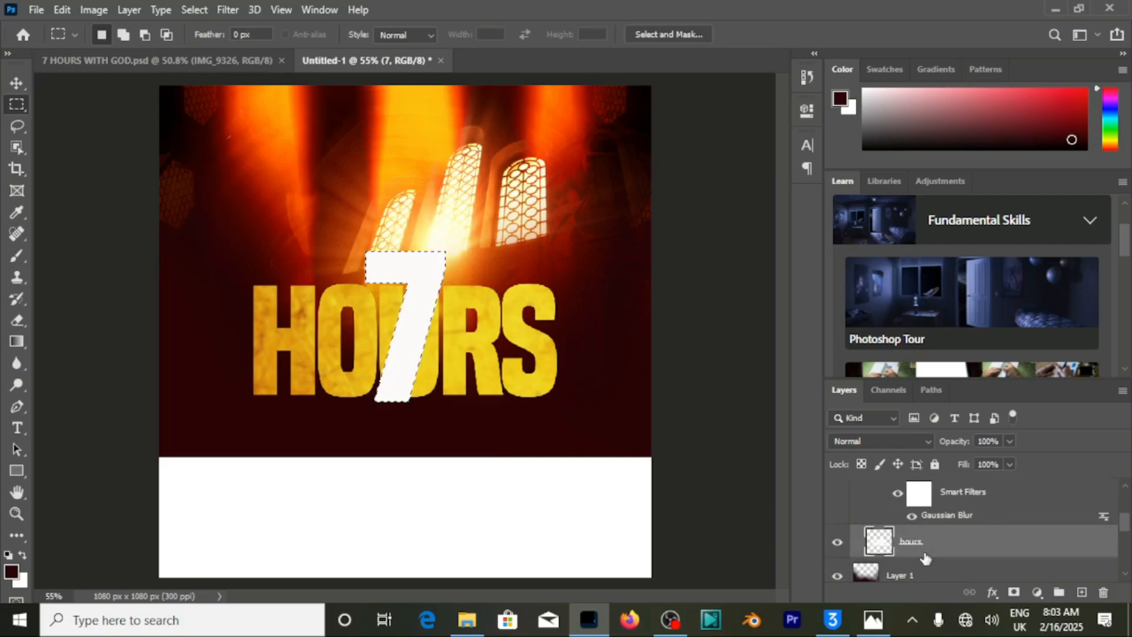
pyautogui.doubleClick(925, 559)
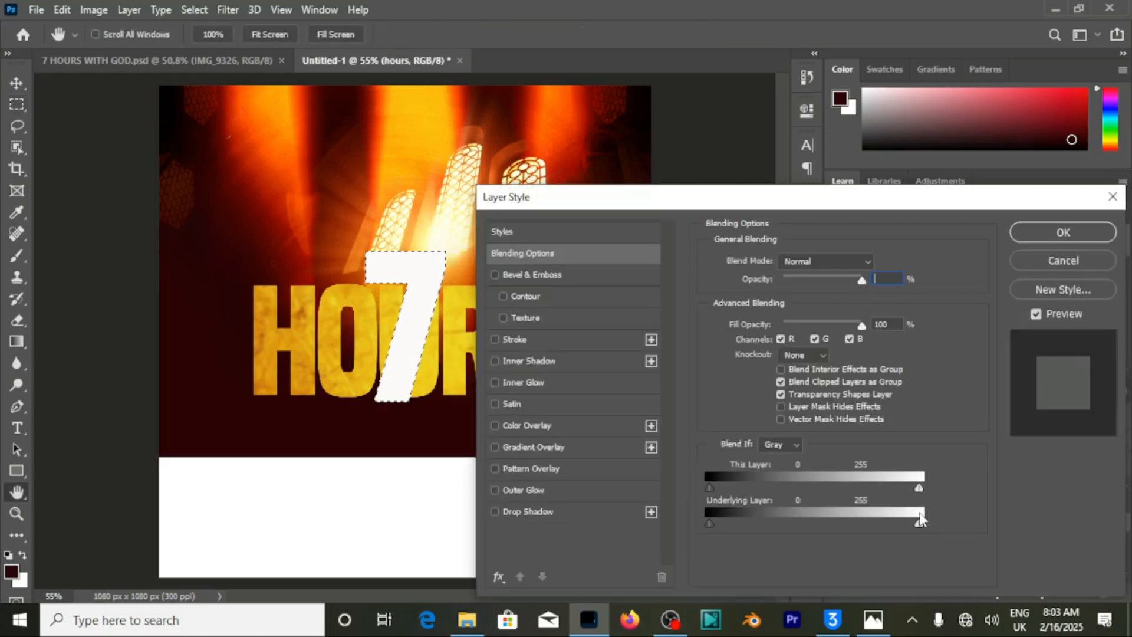
pyautogui.click(1045, 254)
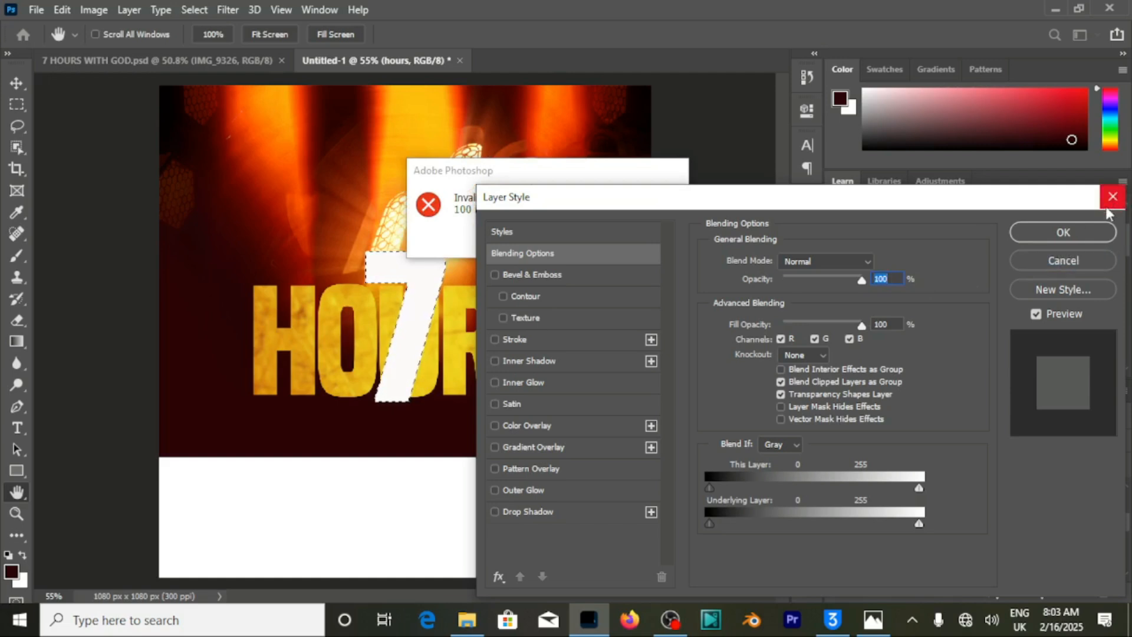
pyautogui.click(1062, 231)
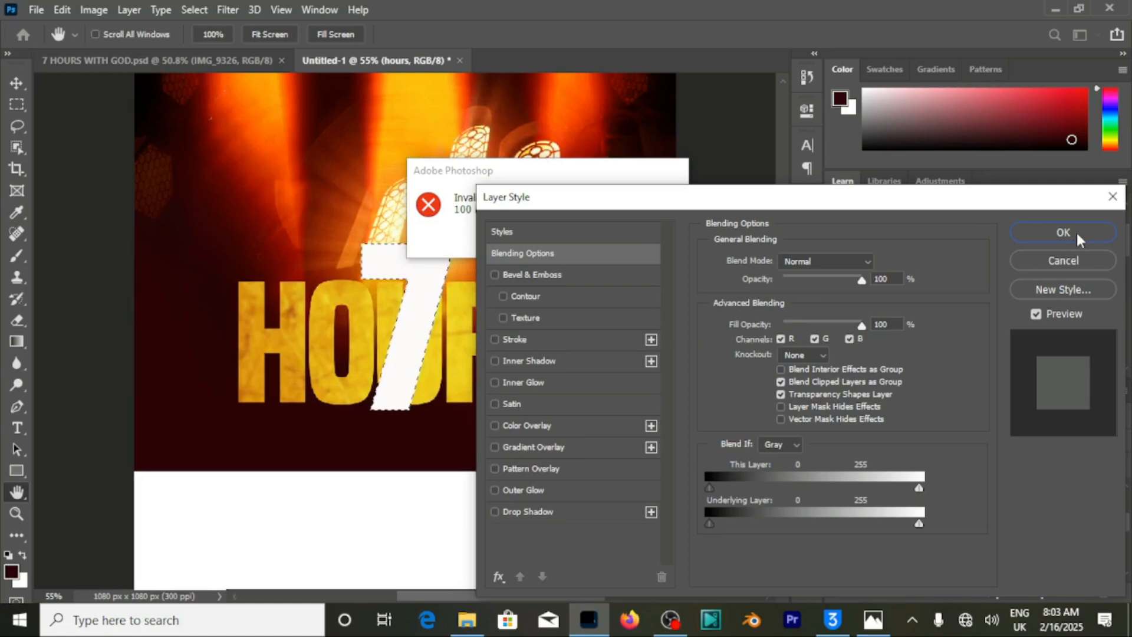
pyautogui.click(1079, 260)
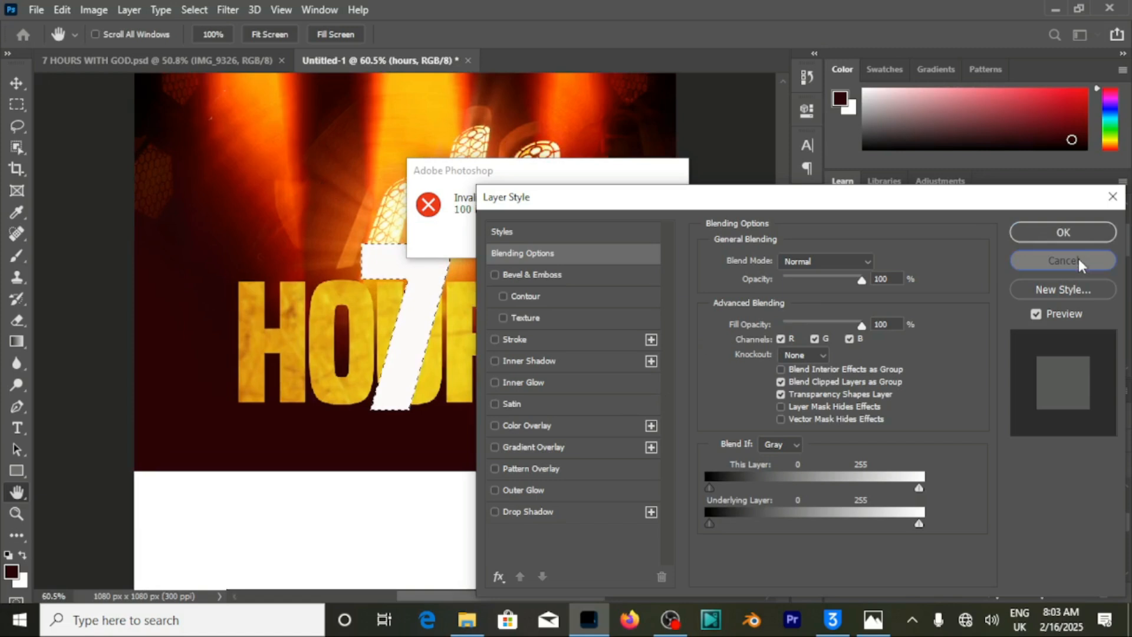
pyautogui.click(1079, 263)
pyautogui.click(861, 264)
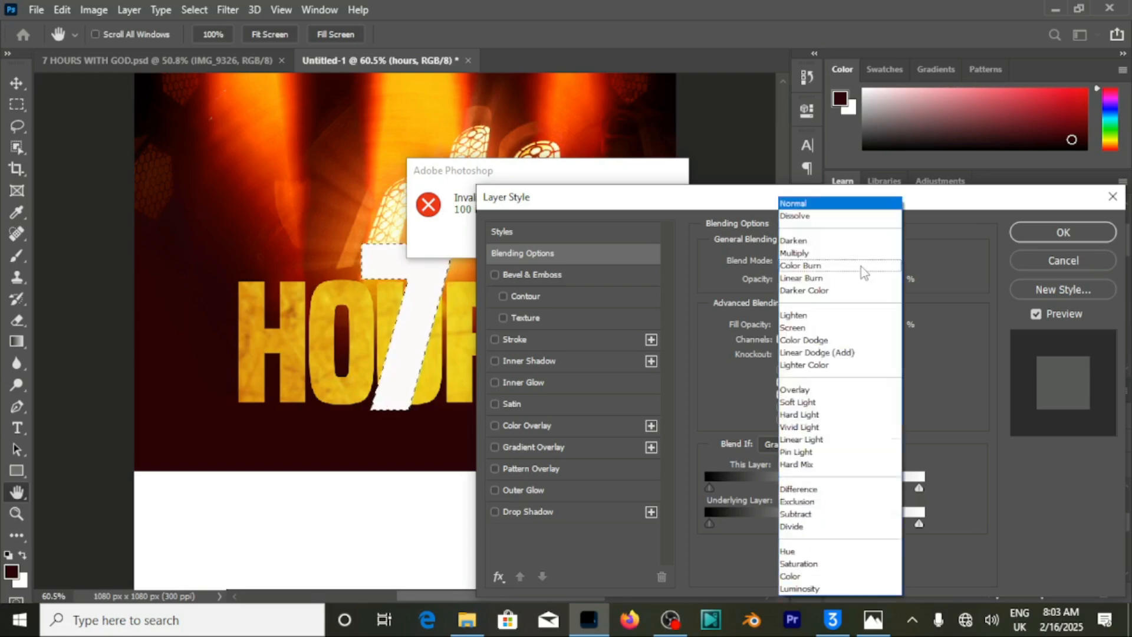
pyautogui.click(838, 325)
pyautogui.click(1041, 235)
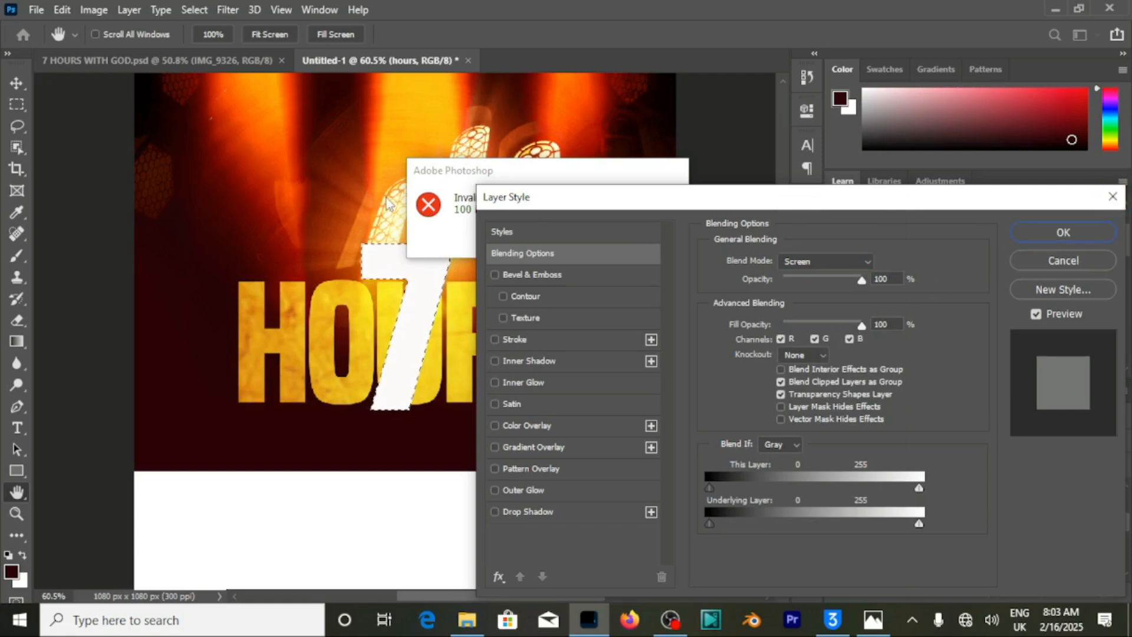
pyautogui.click(416, 211)
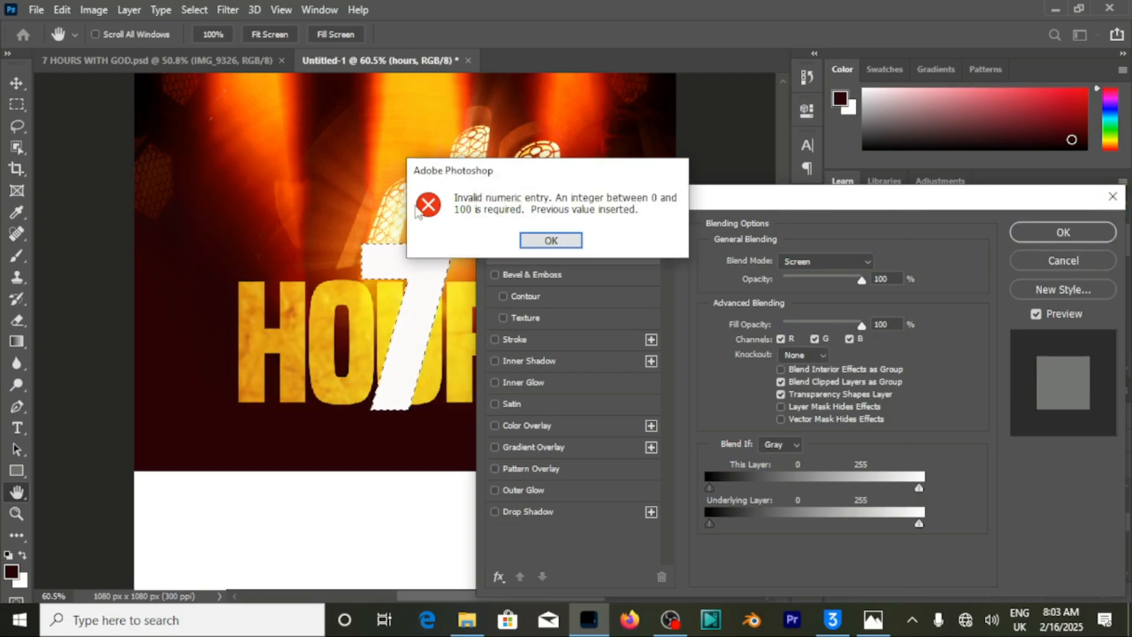
pyautogui.click(551, 240)
# Clear the 7-shaped area from the "hours" layer and scale the white "7" to about 82.67%
pyautogui.press('Return')
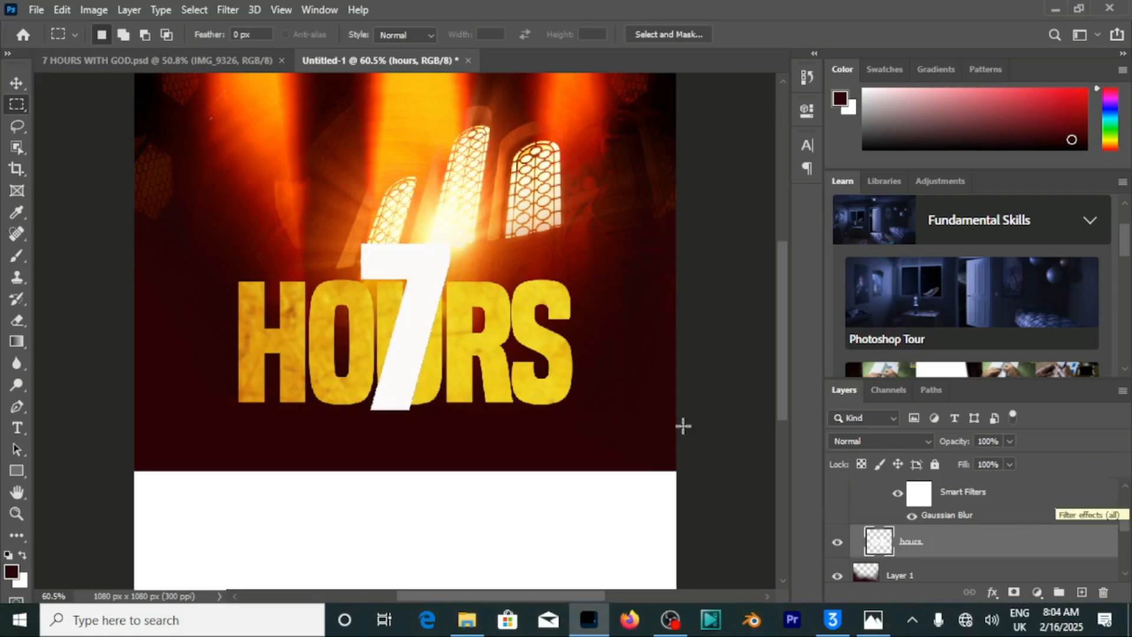
pyautogui.click(17, 83)
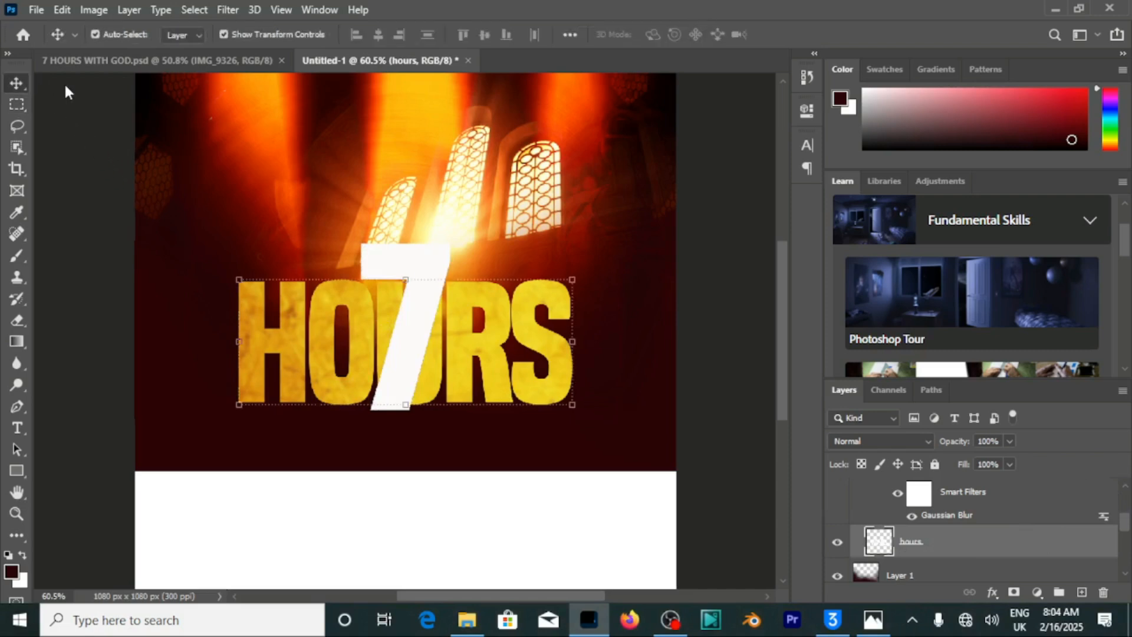
pyautogui.click(425, 263)
pyautogui.moveTo(448, 245); pyautogui.dragTo(422, 303)
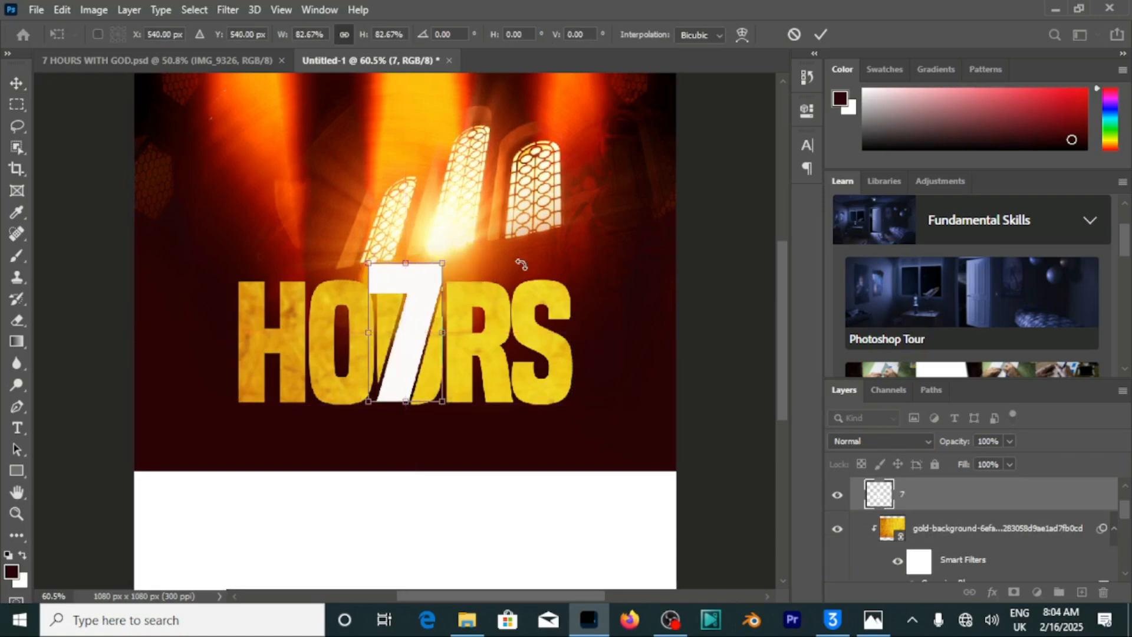
pyautogui.click(819, 35)
# Nudge the white "7" upward and slightly to the right so its top rises above the "HOURS" lettering
pyautogui.press('Up')
pyautogui.press('Up')
pyautogui.press('Up')
pyautogui.press('Up')
pyautogui.press('Up')
pyautogui.press('Up')
pyautogui.press('Up')
pyautogui.press('Up')
pyautogui.press('Up')
pyautogui.press('Up')
pyautogui.press('Up')
pyautogui.press('Up')
pyautogui.press('Up')
pyautogui.press('Up')
pyautogui.press('Up')
pyautogui.press('Up')
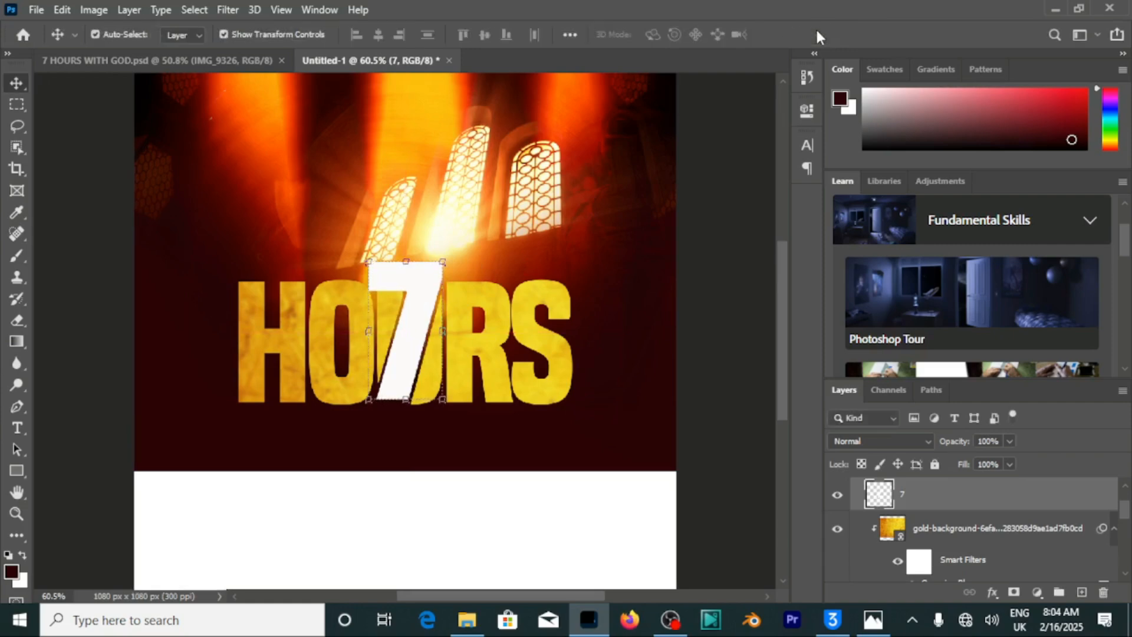
pyautogui.press('Up')
pyautogui.press('Up')
pyautogui.press('Up')
pyautogui.press('Up')
pyautogui.press('Up')
pyautogui.press('Up')
pyautogui.press('Up')
pyautogui.press('Up')
pyautogui.press('Up')
pyautogui.press('Up')
pyautogui.press('Up')
pyautogui.press('Up')
pyautogui.press('Up')
pyautogui.press('Up')
pyautogui.press('Up')
pyautogui.press('Up')
pyautogui.press('Up')
pyautogui.press('Up')
pyautogui.press('Up')
pyautogui.press('Up')
pyautogui.press('Up')
pyautogui.press('Up')
pyautogui.press('Up')
pyautogui.press('Up')
pyautogui.press('Up')
pyautogui.press('Up')
pyautogui.press('Up')
pyautogui.press('Up')
pyautogui.press('Up')
pyautogui.press('Up')
pyautogui.press('Up')
pyautogui.press('Up')
pyautogui.press('Up')
pyautogui.press('Up')
pyautogui.press('Up')
pyautogui.press('Up')
pyautogui.press('Up')
pyautogui.press('Up')
pyautogui.press('Up')
pyautogui.press('Up')
pyautogui.press('Up')
pyautogui.press('Up')
pyautogui.press('Up')
pyautogui.press('Up')
pyautogui.press('Right')
pyautogui.press('Right')
pyautogui.press('Right')
pyautogui.press('Right')
pyautogui.press('Right')
pyautogui.press('Right')
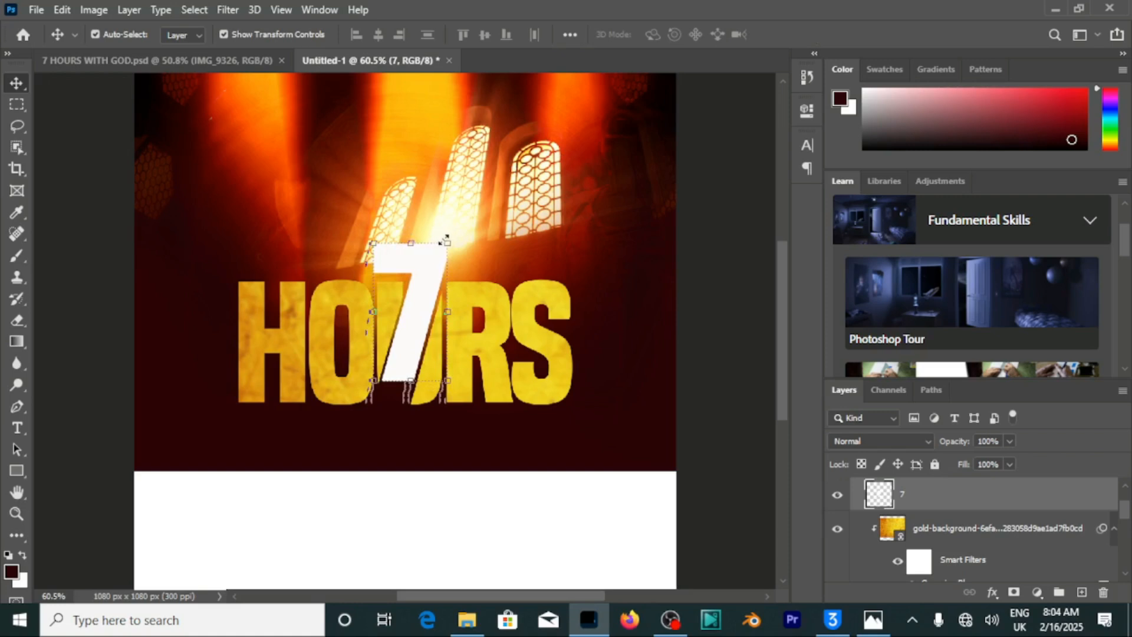
# Shrink the "7" slightly more and nudge it into place over the cutout in the "U"
pyautogui.moveTo(451, 242); pyautogui.dragTo(441, 254)
pyautogui.click(819, 35)
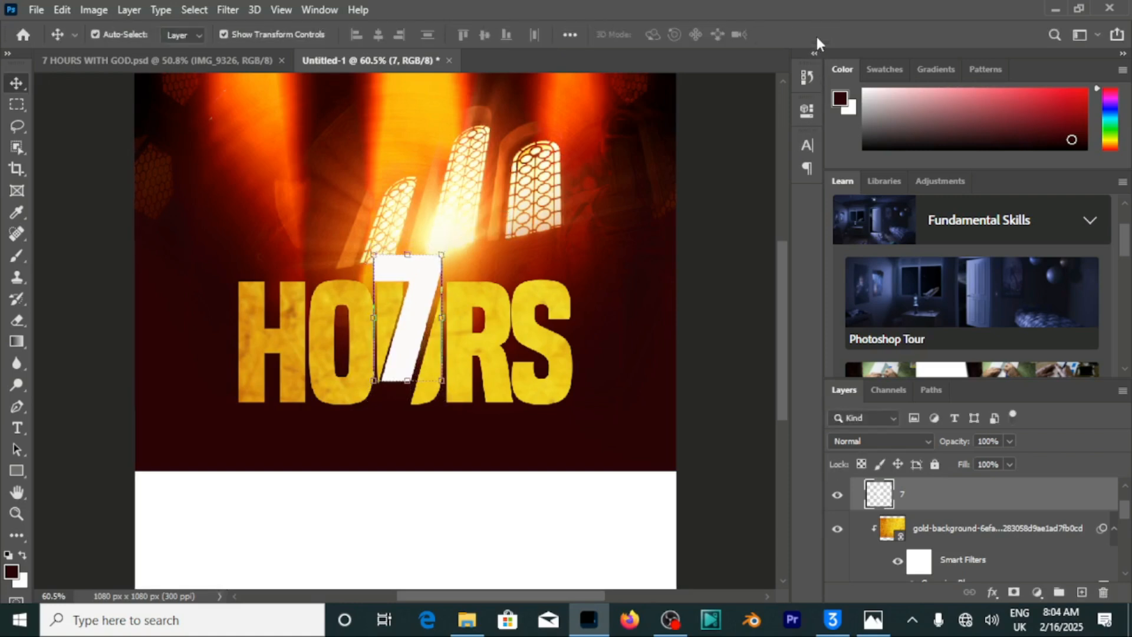
pyautogui.hotkey('shift', 'Up')
pyautogui.press('Down')
pyautogui.press('Left')
pyautogui.press('Right')
pyautogui.press('Down')
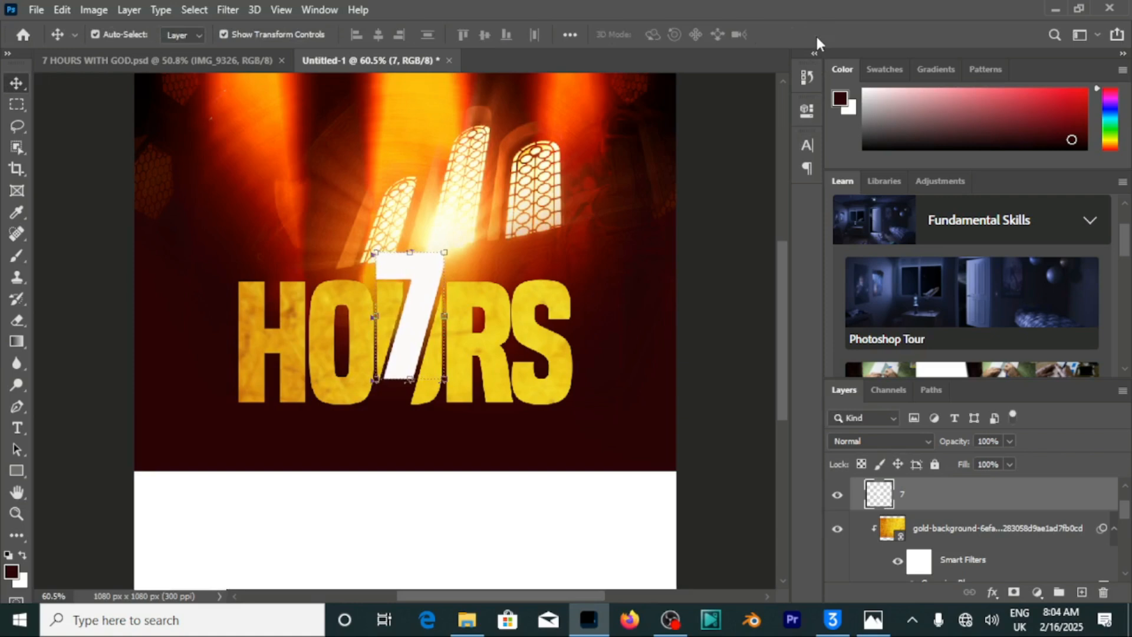
pyautogui.click(16, 450)
pyautogui.click(90, 451)
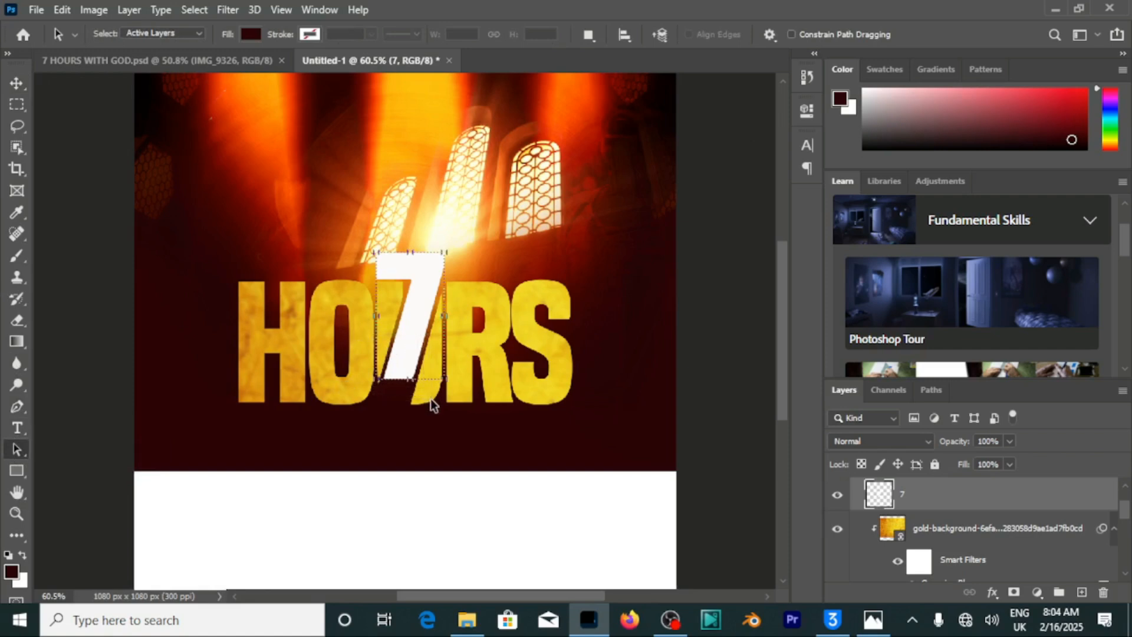
pyautogui.click(14, 82)
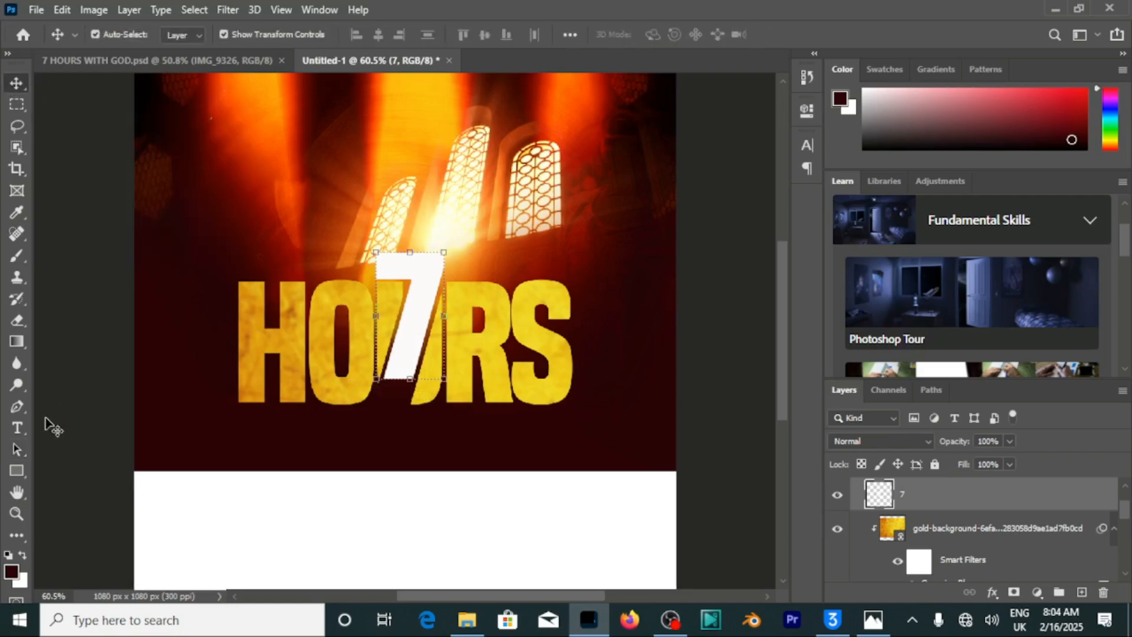
pyautogui.click(18, 450)
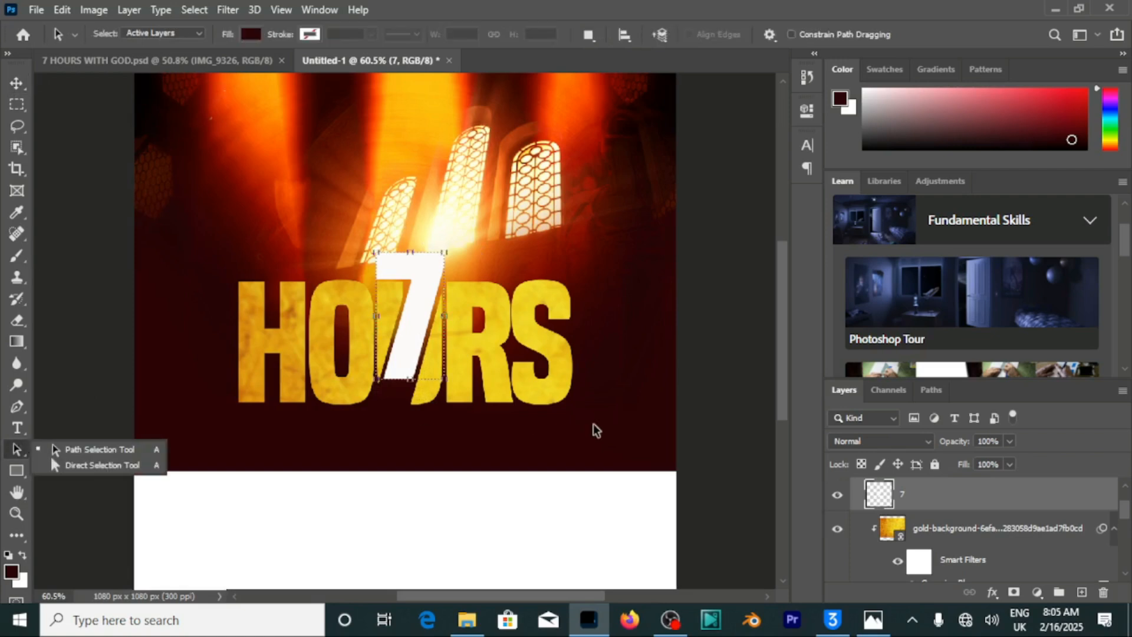
pyautogui.click(768, 476)
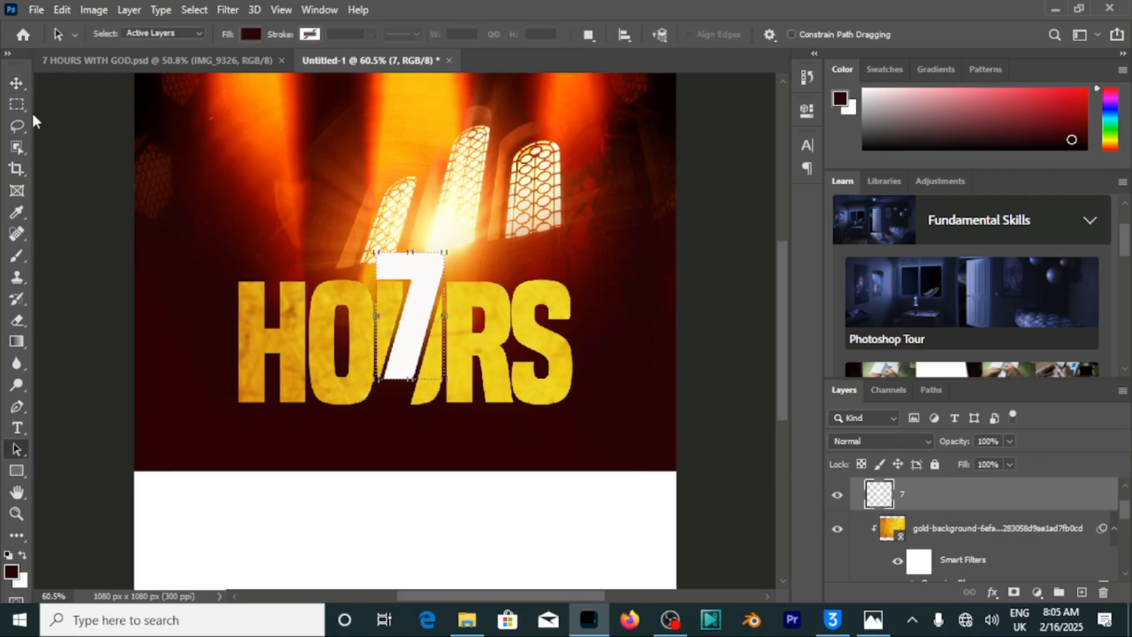
pyautogui.click(17, 82)
pyautogui.click(59, 227)
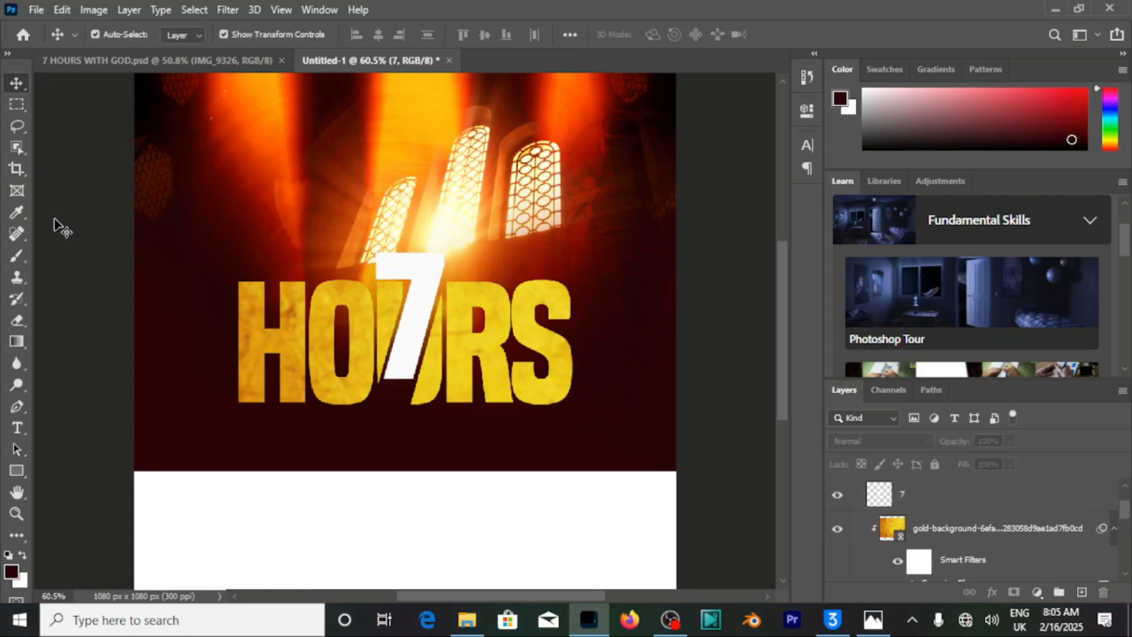
pyautogui.click(413, 341)
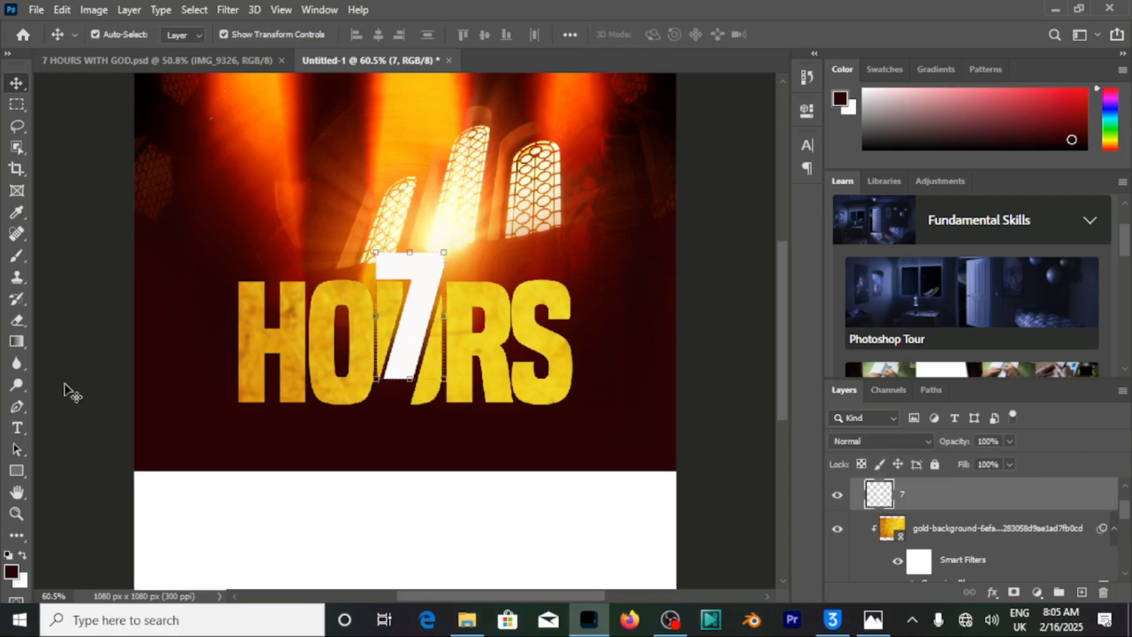
pyautogui.click(72, 146)
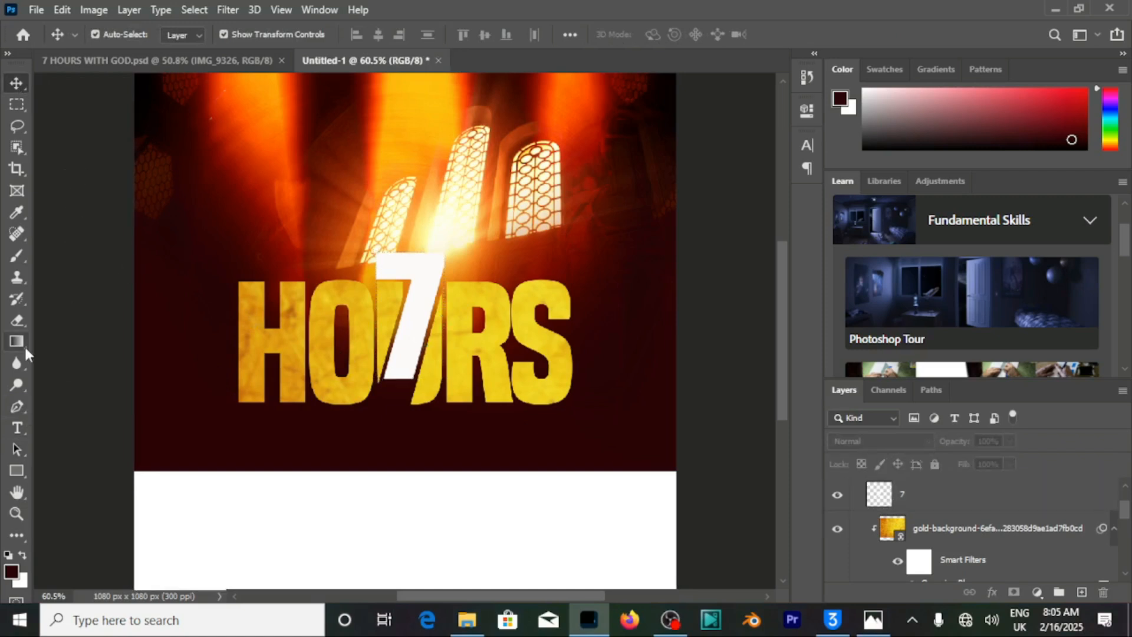
pyautogui.click(16, 449)
pyautogui.moveTo(387, 339); pyautogui.dragTo(436, 412)
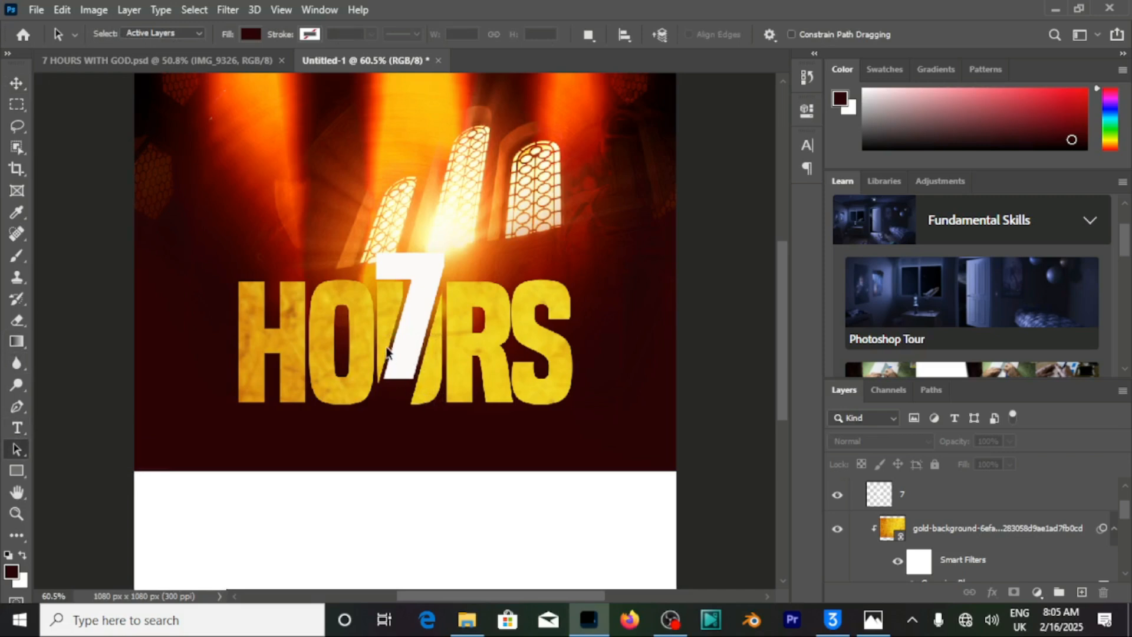
# Marquee-select the area around the lower end of the white "7" and activate the "7" layer
pyautogui.click(20, 105)
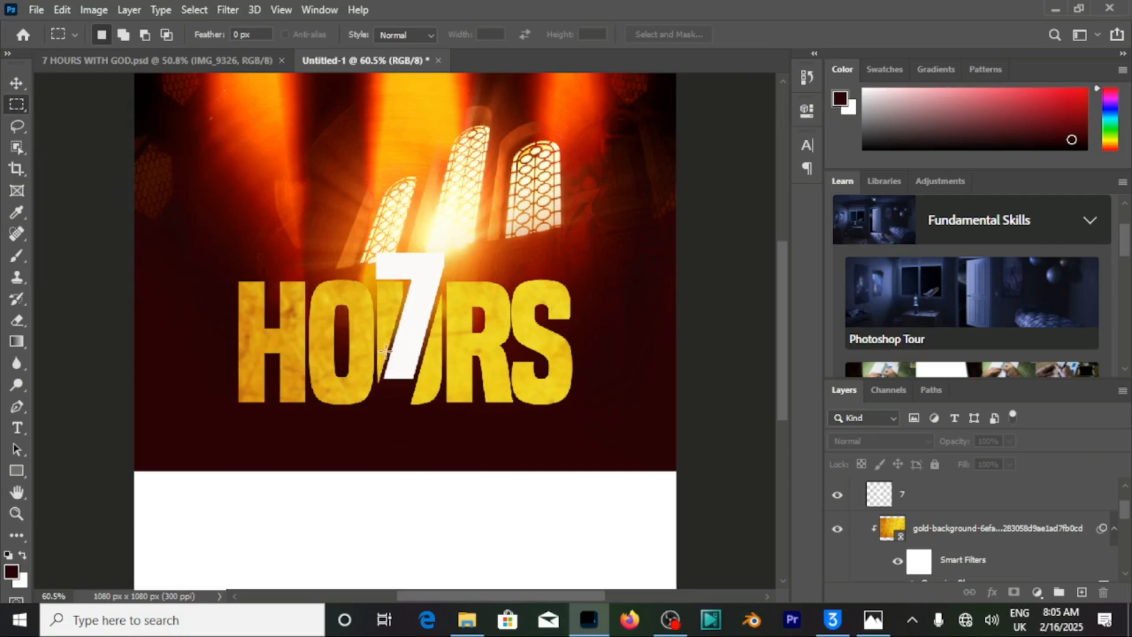
pyautogui.moveTo(376, 347); pyautogui.dragTo(433, 426)
pyautogui.press('Up')
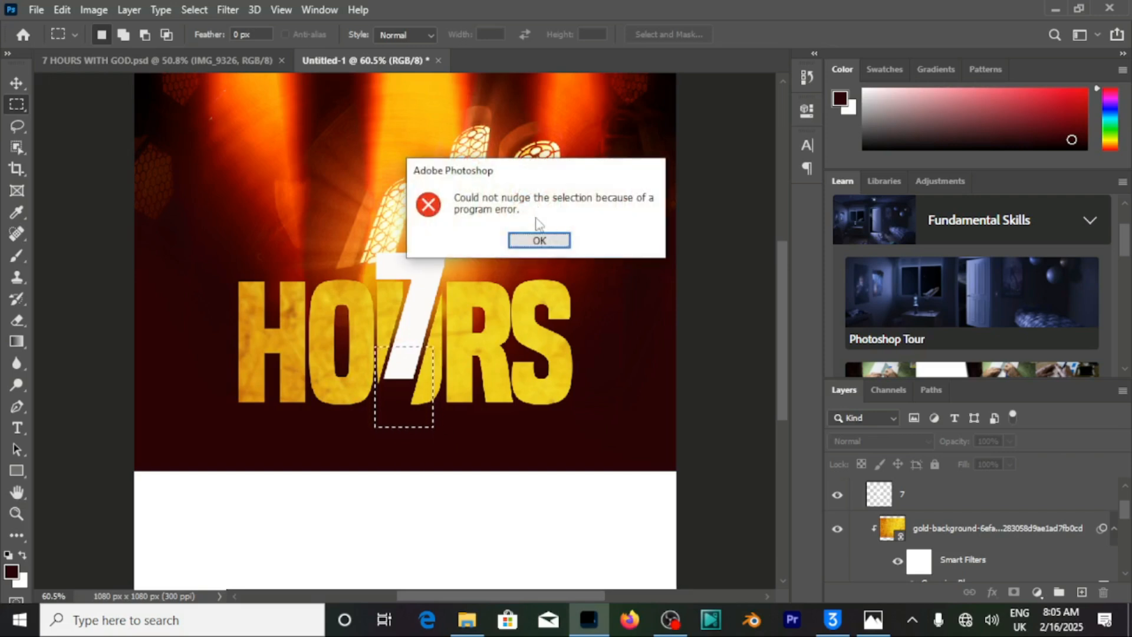
pyautogui.click(539, 240)
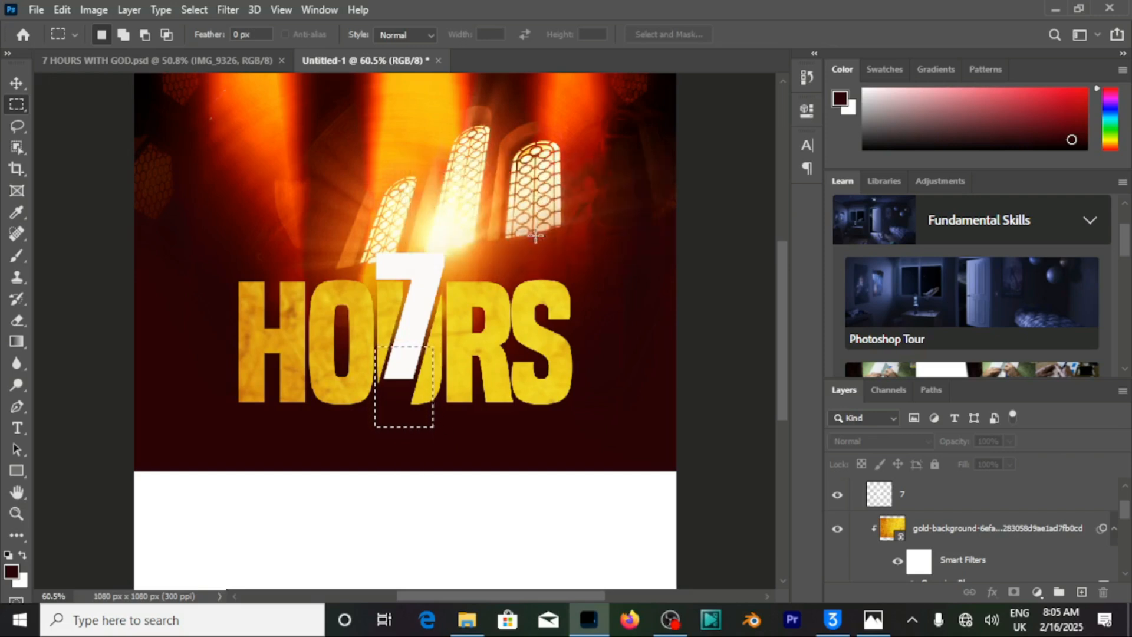
pyautogui.click(946, 498)
# Move the selected lower piece of the "7" down to the baseline of "HOURS" to leave a gap, and clear the selection
pyautogui.hotkey('ctrl', 'Up')
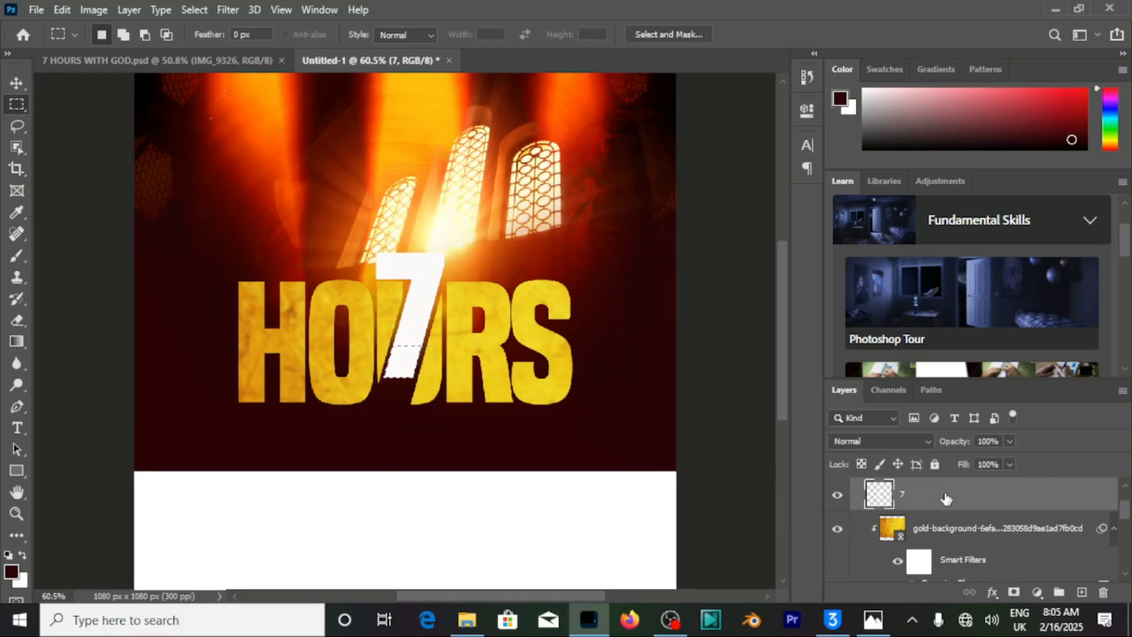
pyautogui.hotkey('ctrl', 'Down')
pyautogui.hotkey('ctrl', 'Down')
pyautogui.hotkey('ctrl', 'Down')
pyautogui.hotkey('ctrl', 'shift', 'Down')
pyautogui.hotkey('ctrl', 'shift', 'Down')
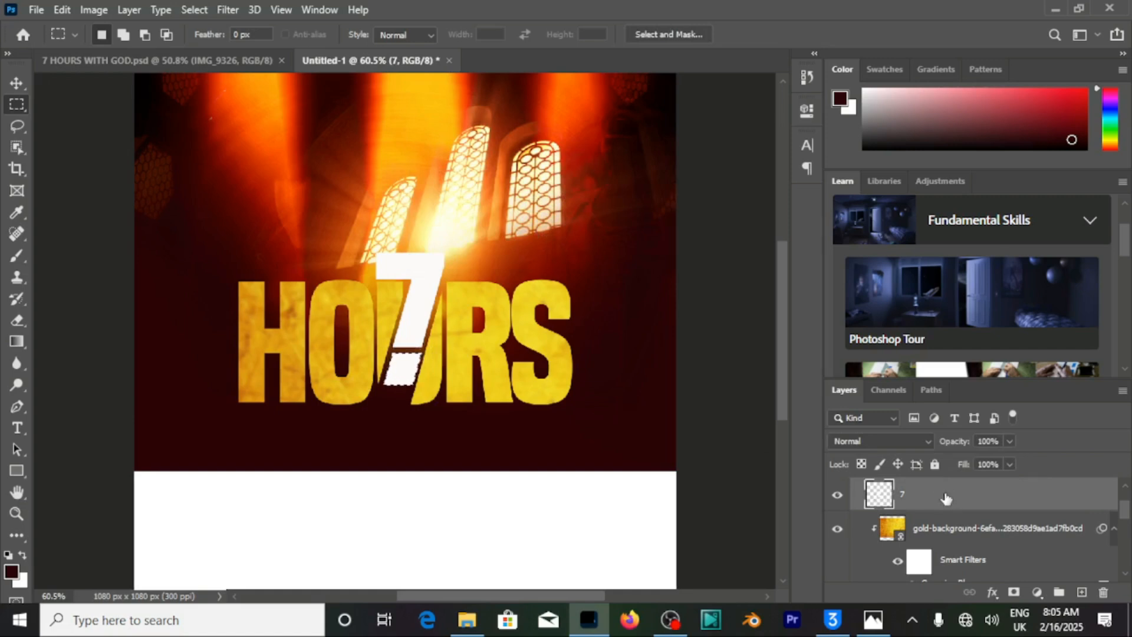
pyautogui.hotkey('ctrl', 'Down')
pyautogui.hotkey('ctrl', 'Down')
pyautogui.hotkey('ctrl', 'Down')
pyautogui.hotkey('ctrl', 'Down')
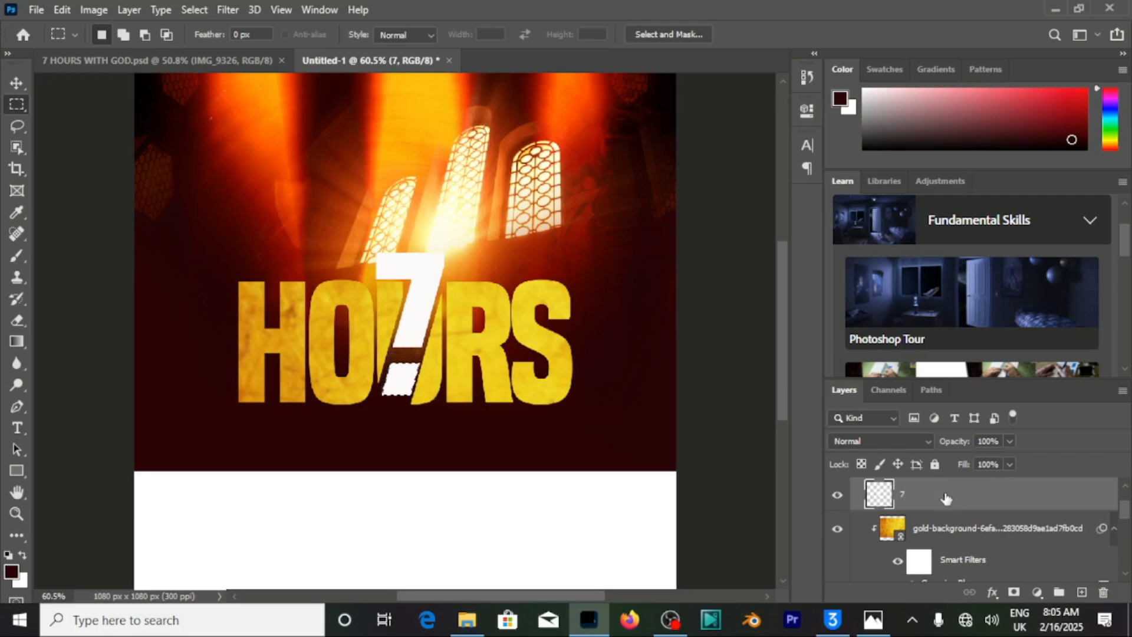
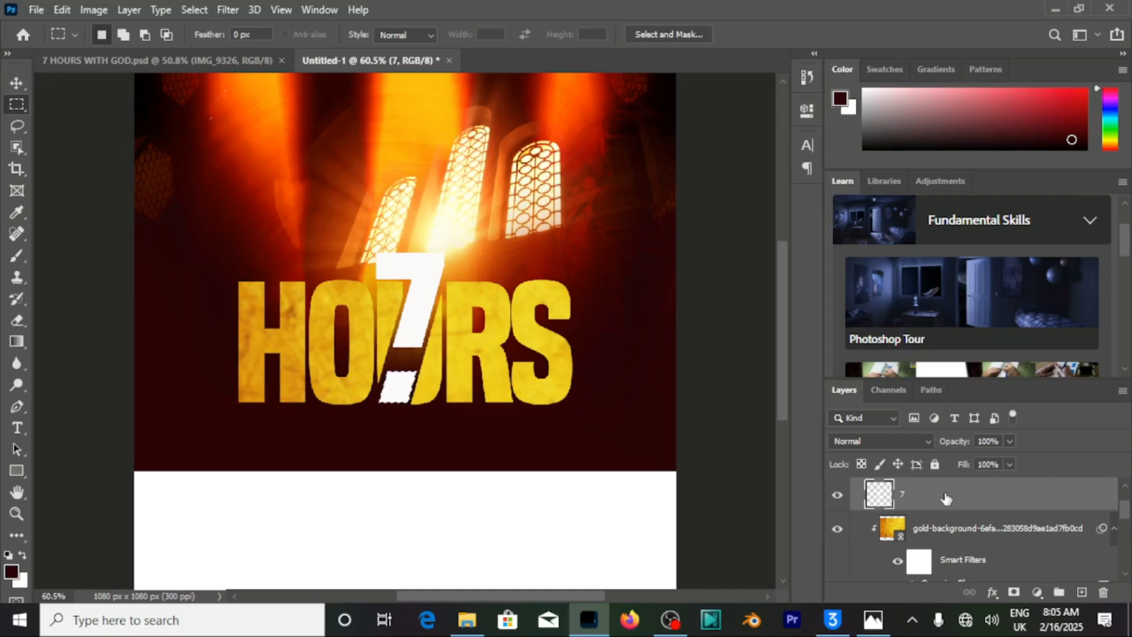
pyautogui.click(17, 83)
pyautogui.hotkey('ctrl', 'd')
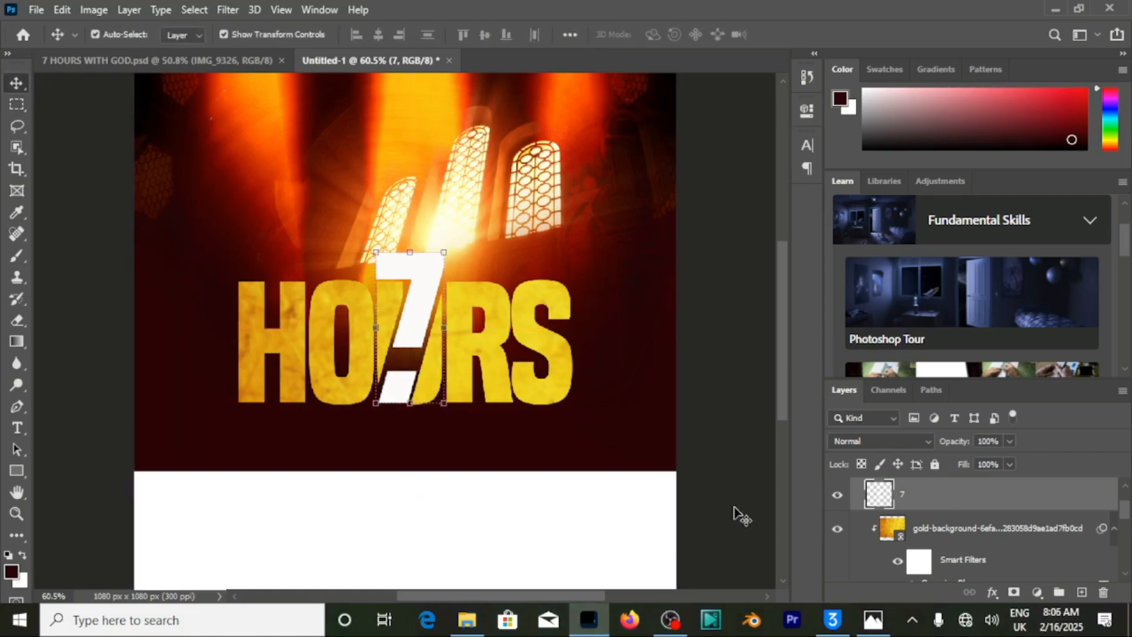
pyautogui.click(736, 512)
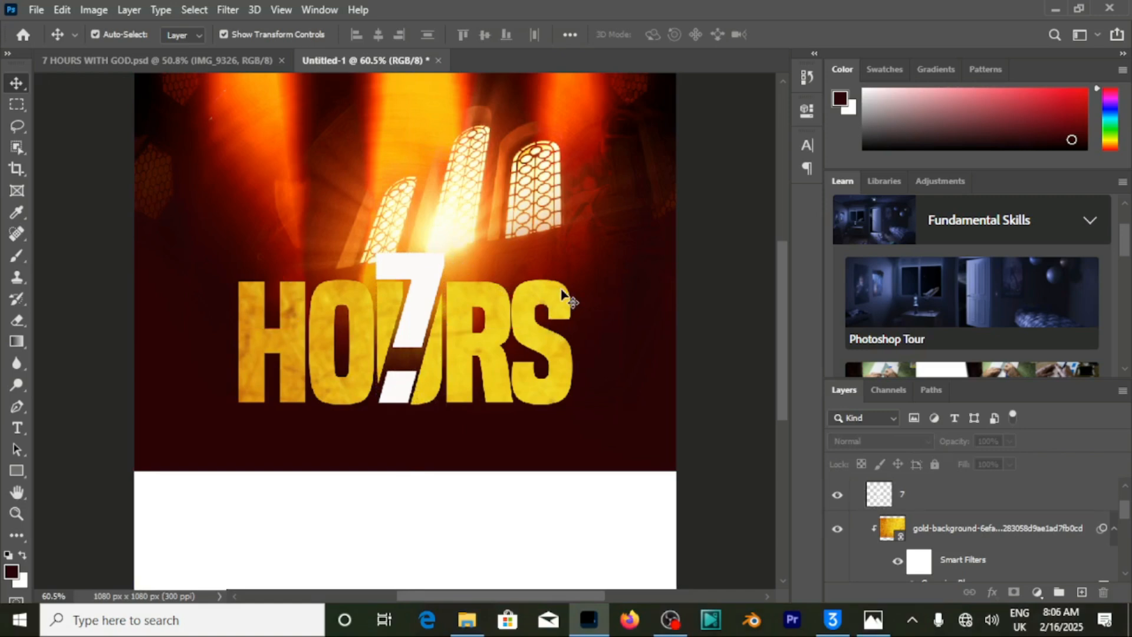
# Draw a rectangle about 236 x 94 px above the "HO" of the title, beside the church windows
pyautogui.hotkey('ctrl', '-')
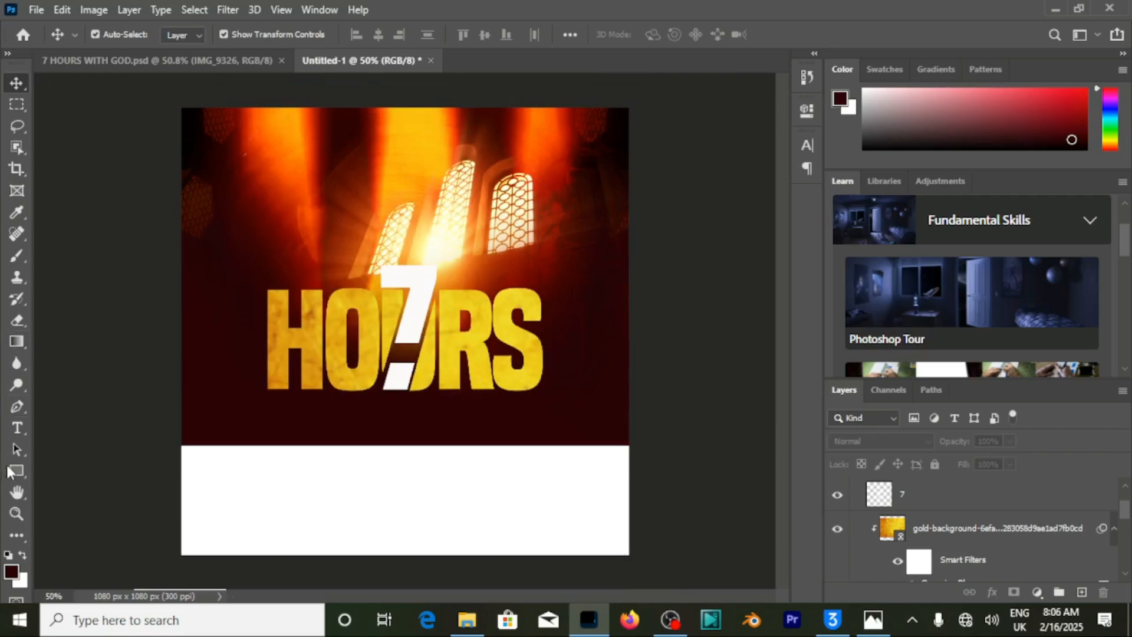
pyautogui.click(13, 469)
pyautogui.click(69, 469)
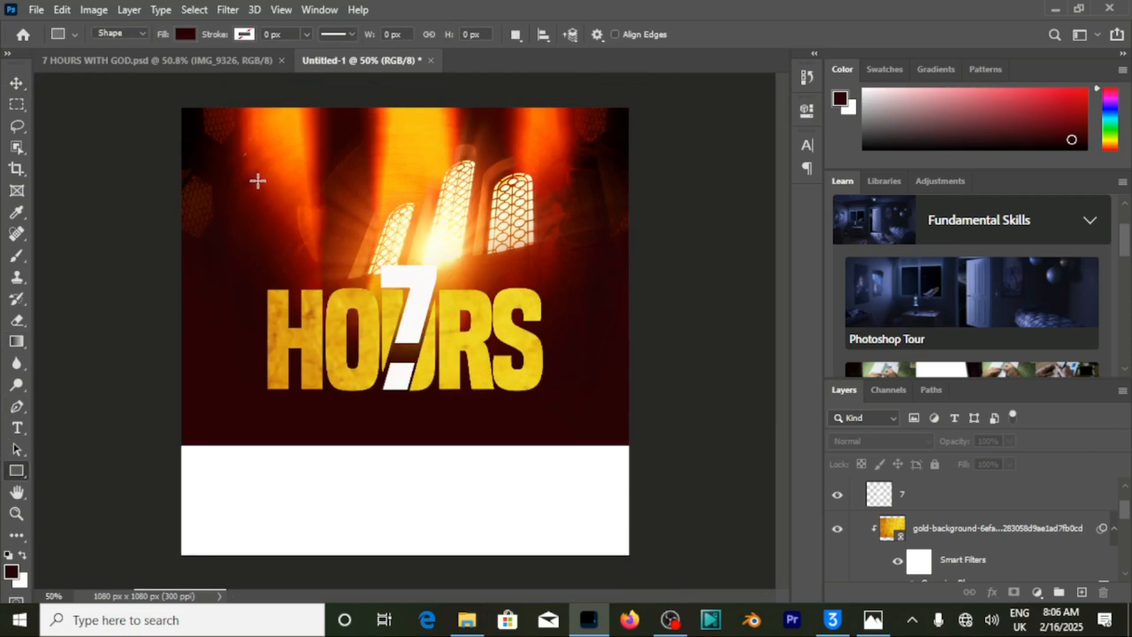
pyautogui.moveTo(258, 181); pyautogui.dragTo(356, 220)
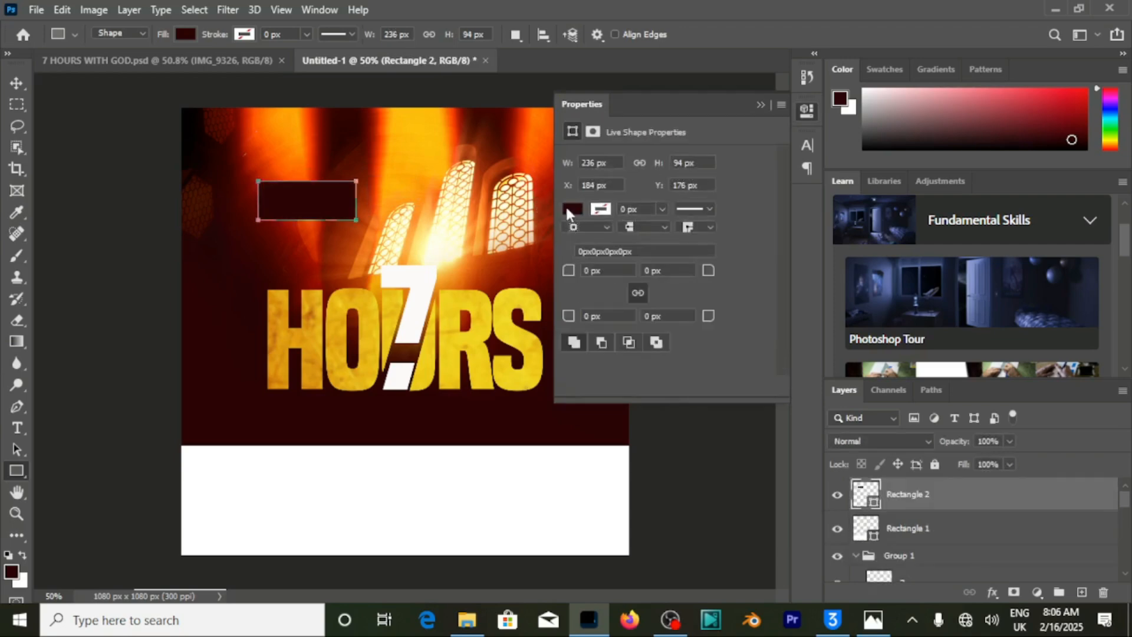
# Try a muted brownish-red fill on the new rectangle and preview darkening blend modes such as Multiply
pyautogui.click(570, 210)
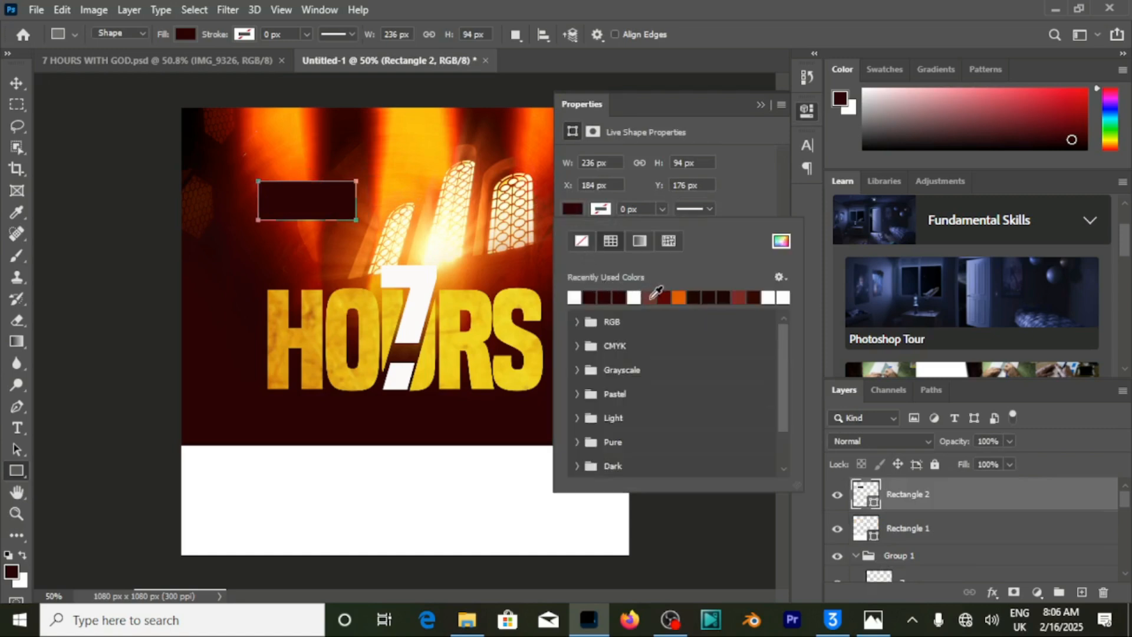
pyautogui.click(651, 297)
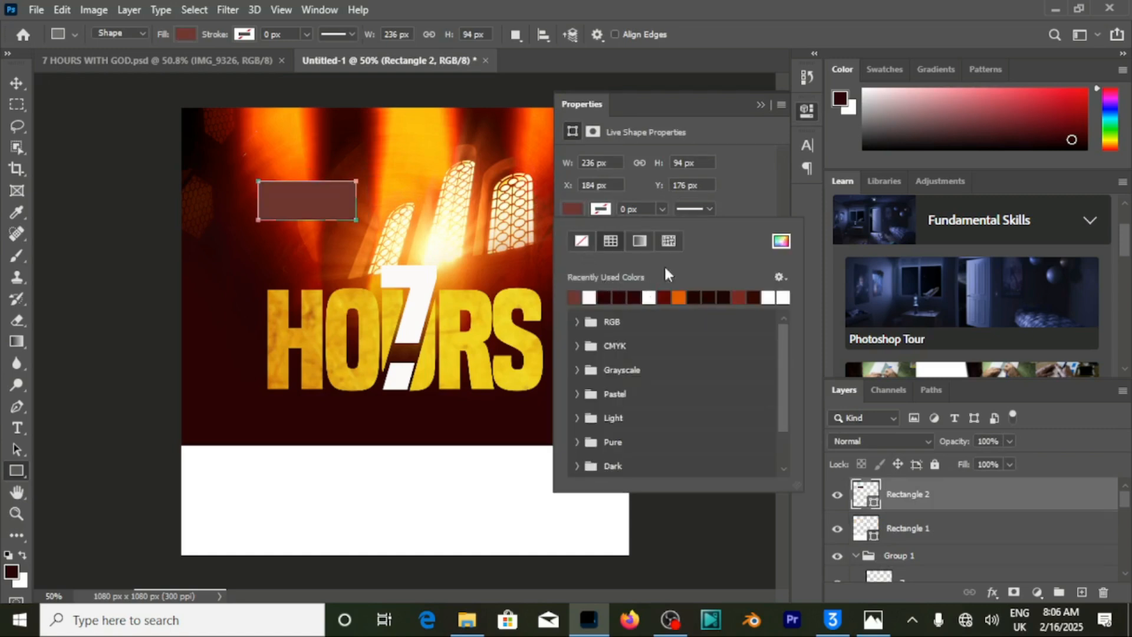
pyautogui.click(753, 106)
pyautogui.click(755, 106)
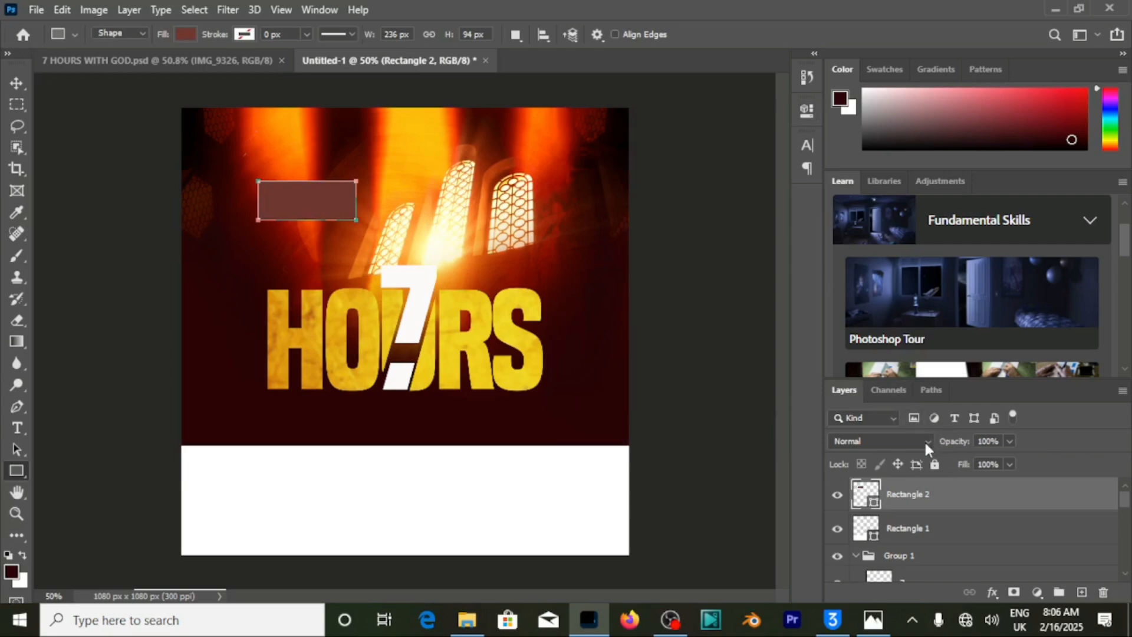
pyautogui.click(925, 441)
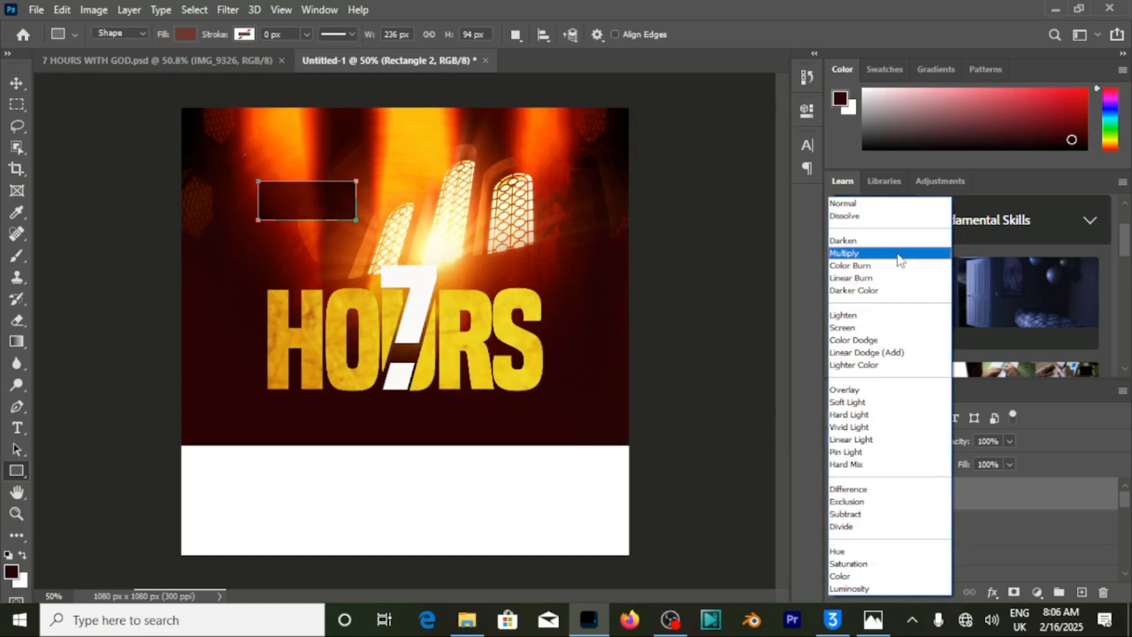
pyautogui.click(183, 30)
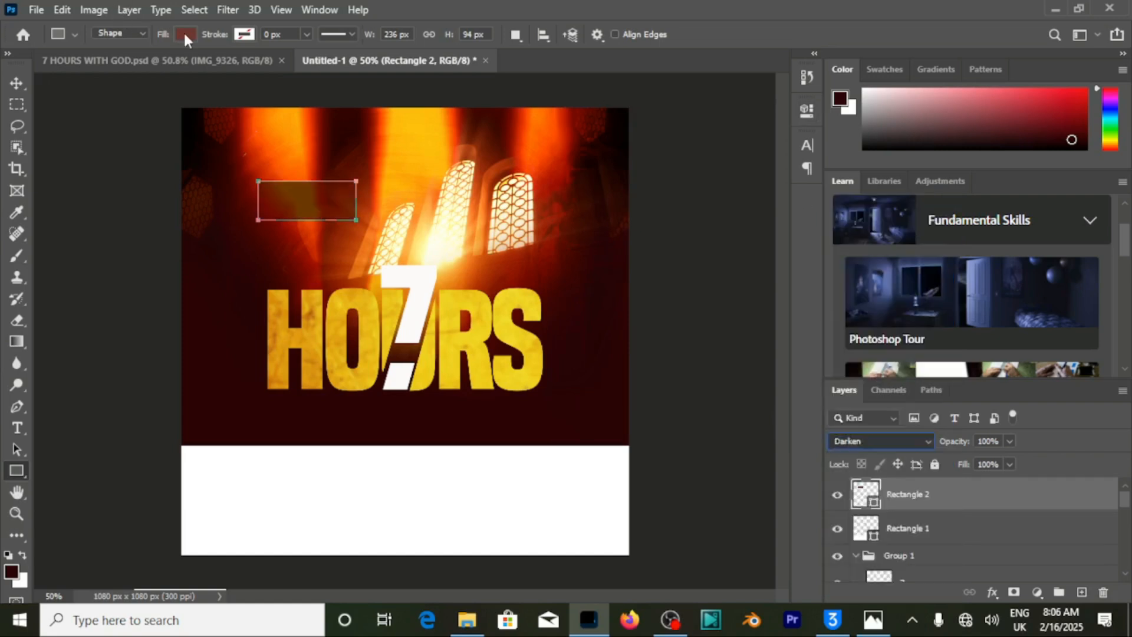
# Fill the new rectangle with the dark red from the recently used colors and keep its blend mode at Normal
pyautogui.click(184, 33)
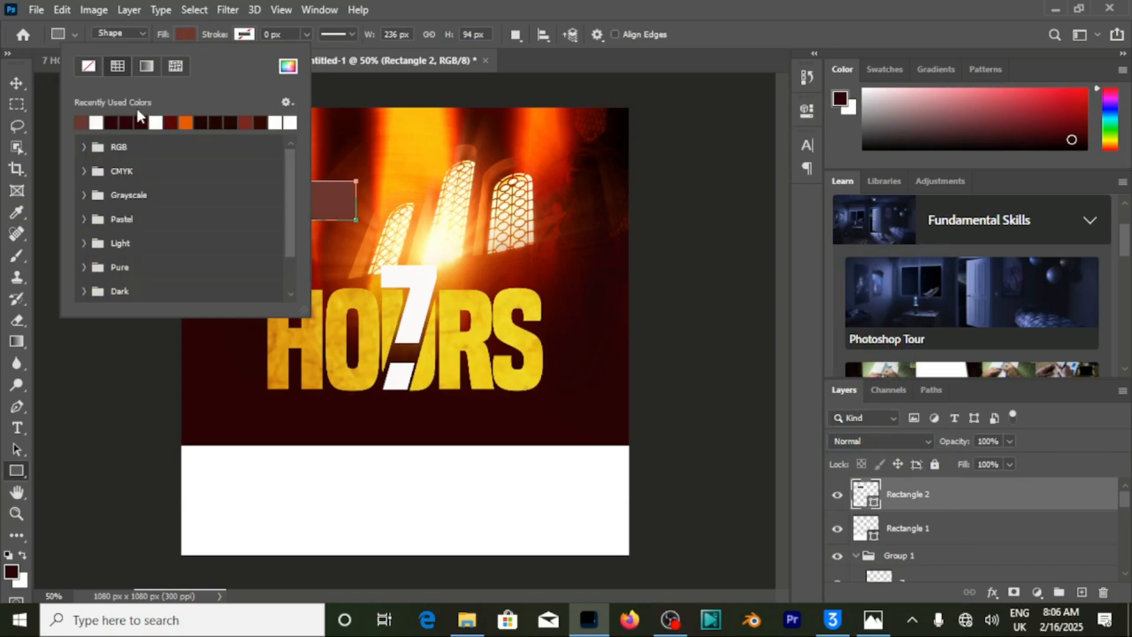
pyautogui.click(171, 123)
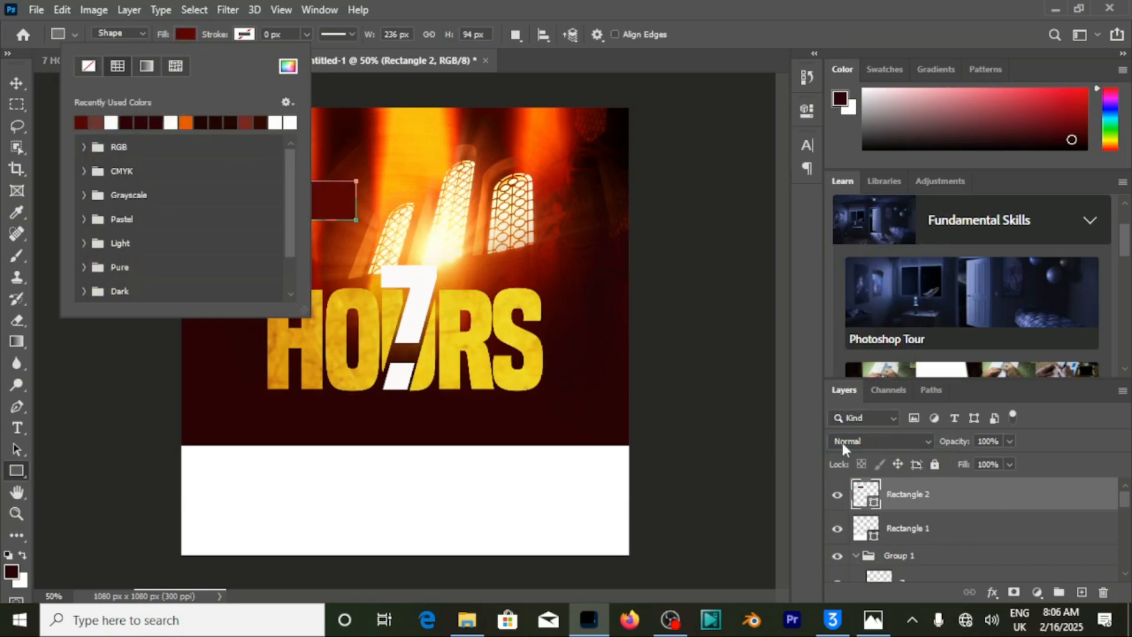
pyautogui.click(885, 441)
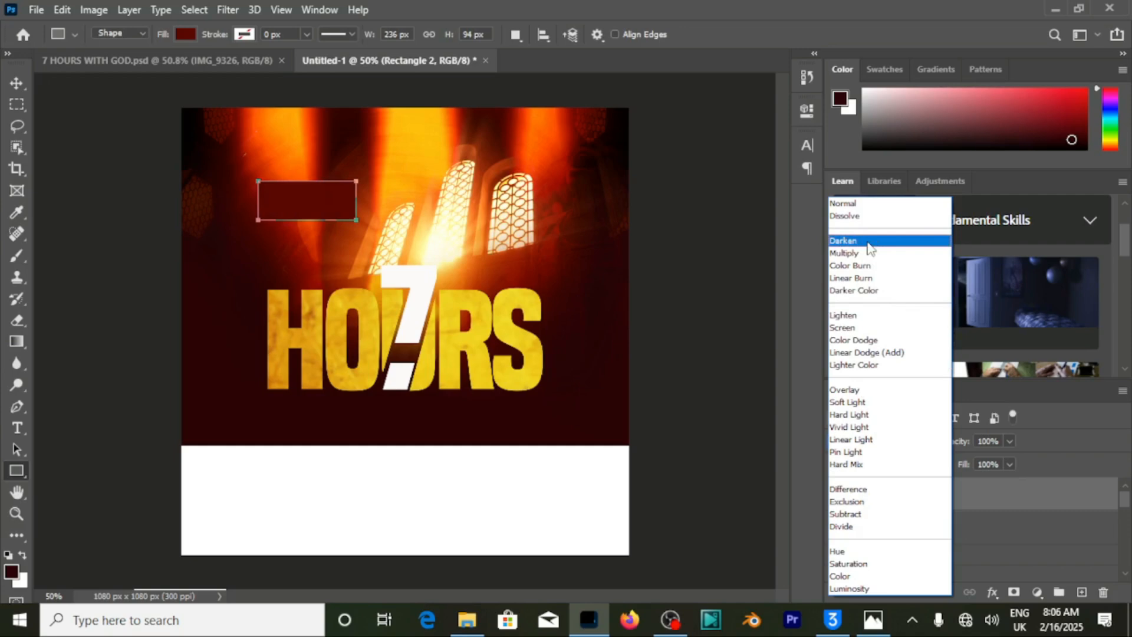
pyautogui.click(215, 54)
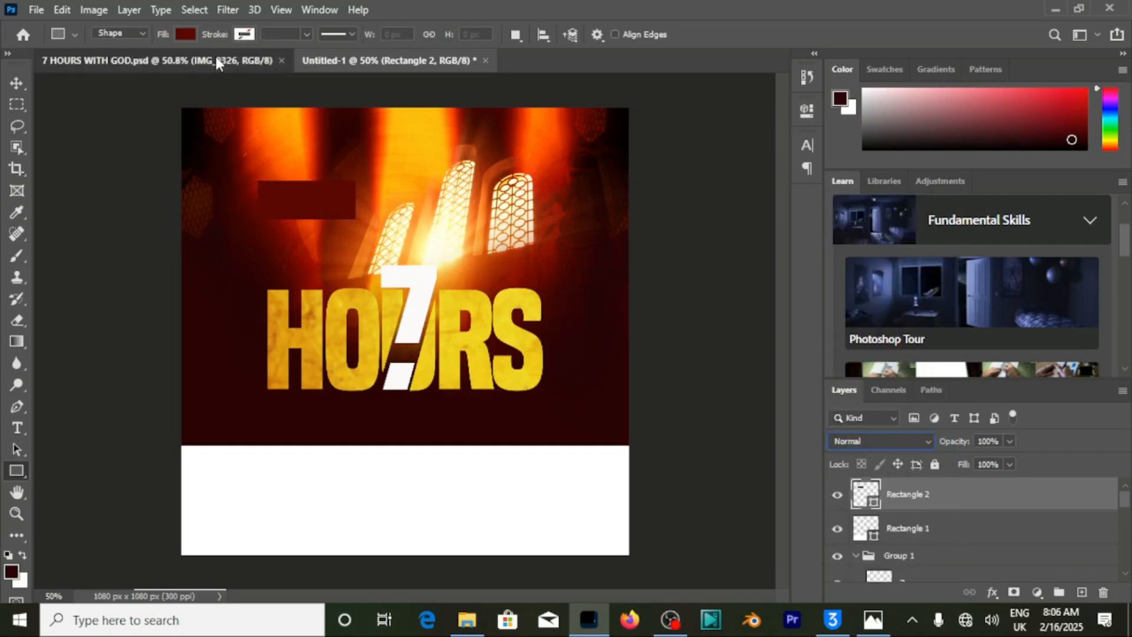
# Examine the fill color and blend mode of the rectangle behind the church logo in 7 HOURS WITH GOD.psd
pyautogui.click(215, 54)
pyautogui.press('v')
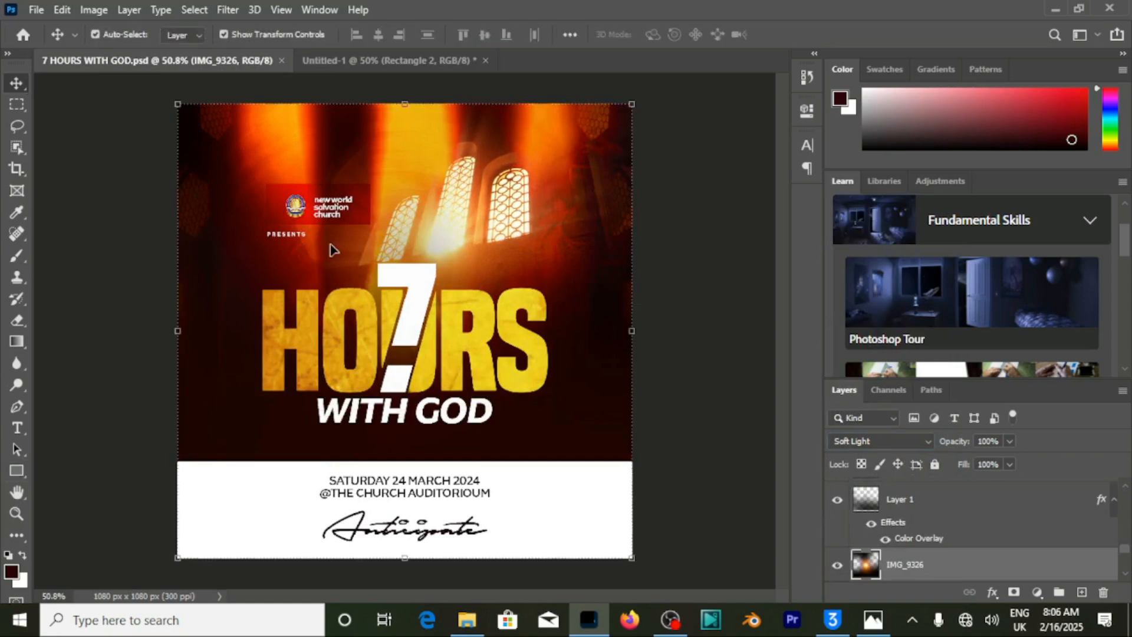
pyautogui.click(367, 221)
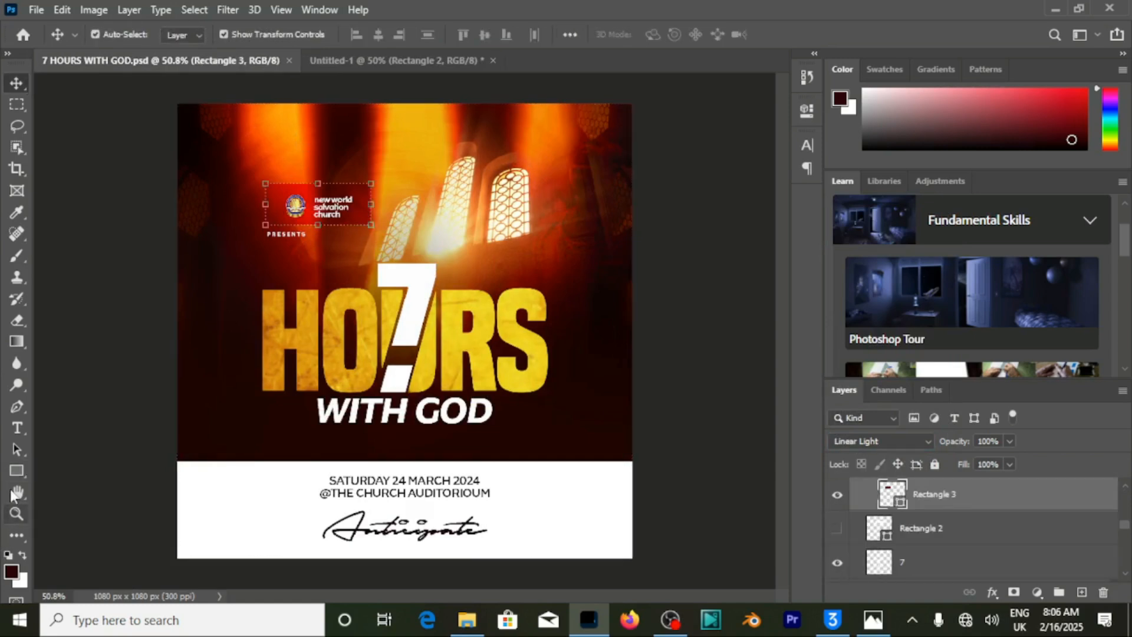
pyautogui.click(14, 472)
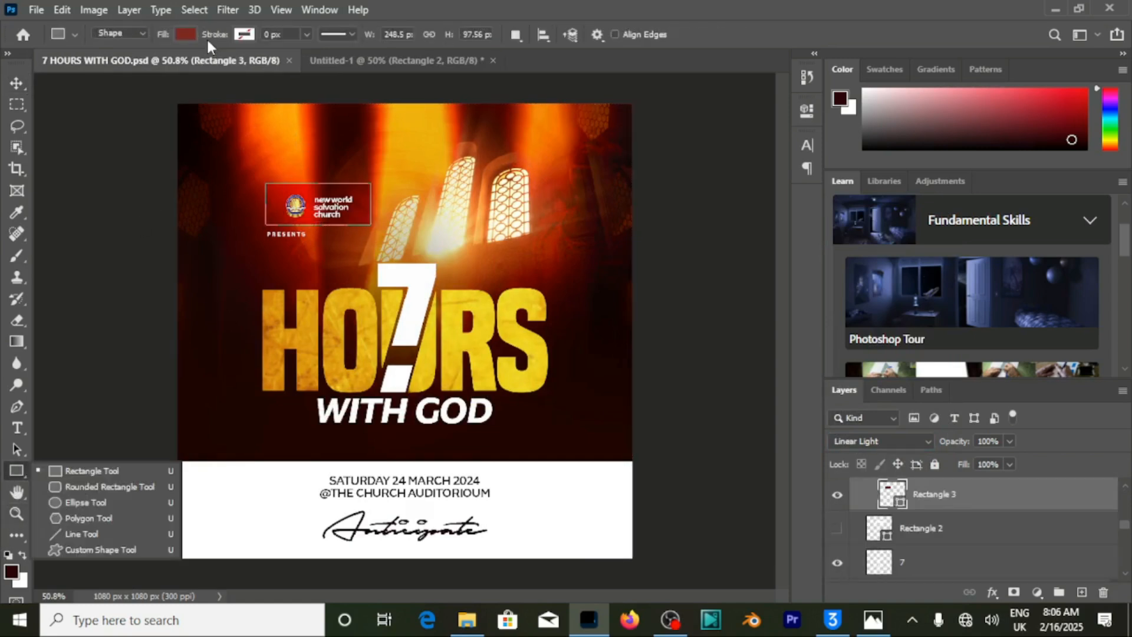
pyautogui.click(184, 34)
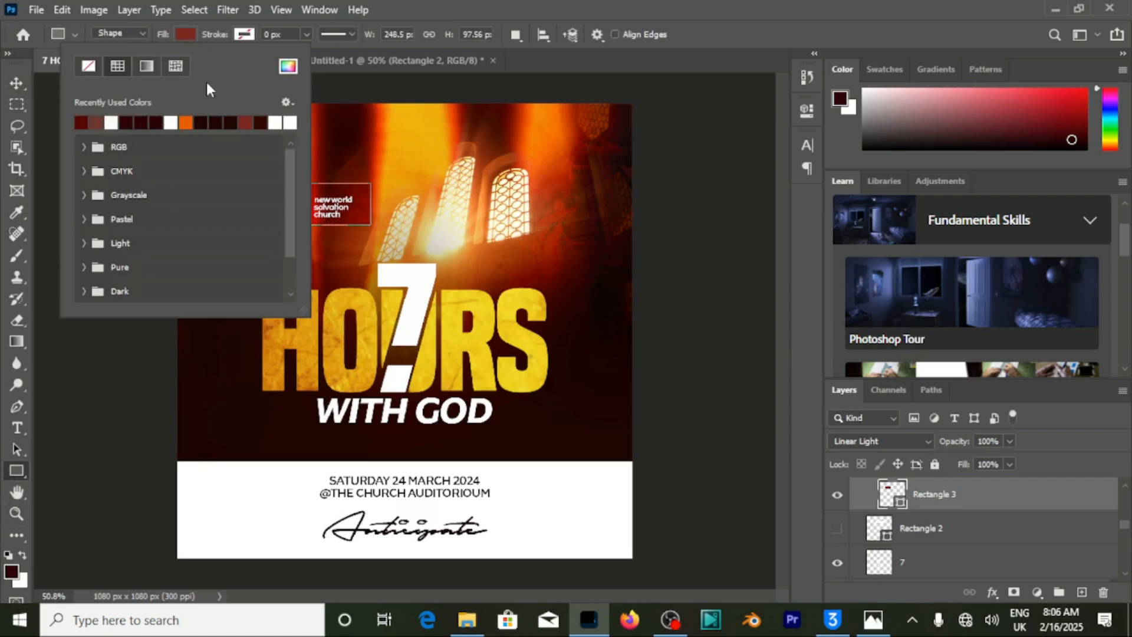
# Return to Untitled-1 and set the blend mode of the dark red rectangle to Lighten
pyautogui.click(363, 57)
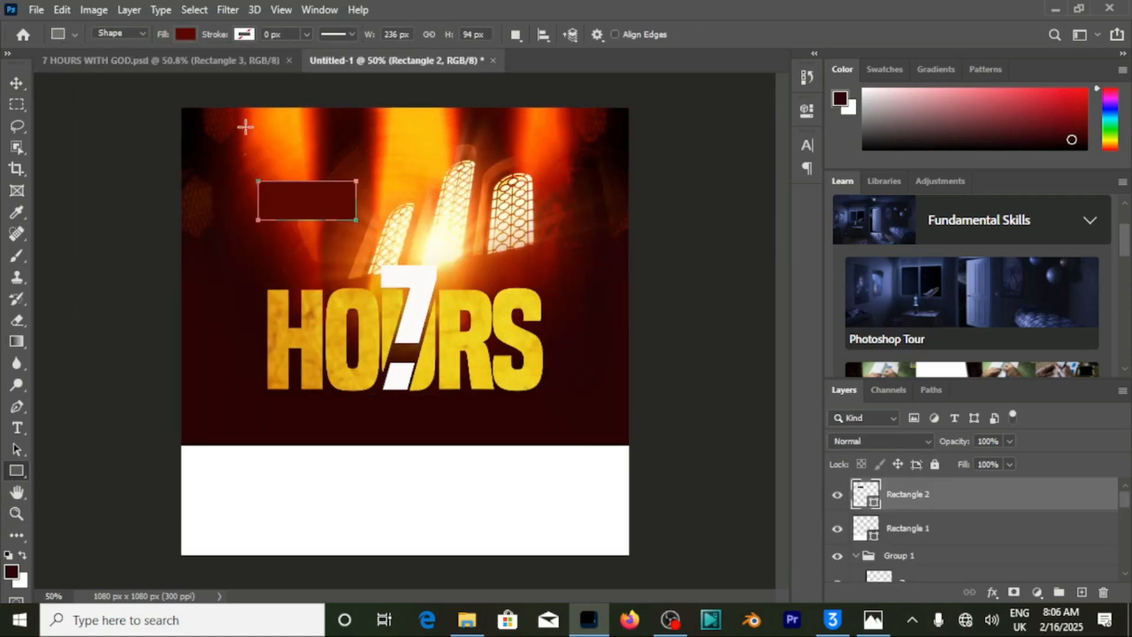
pyautogui.click(16, 83)
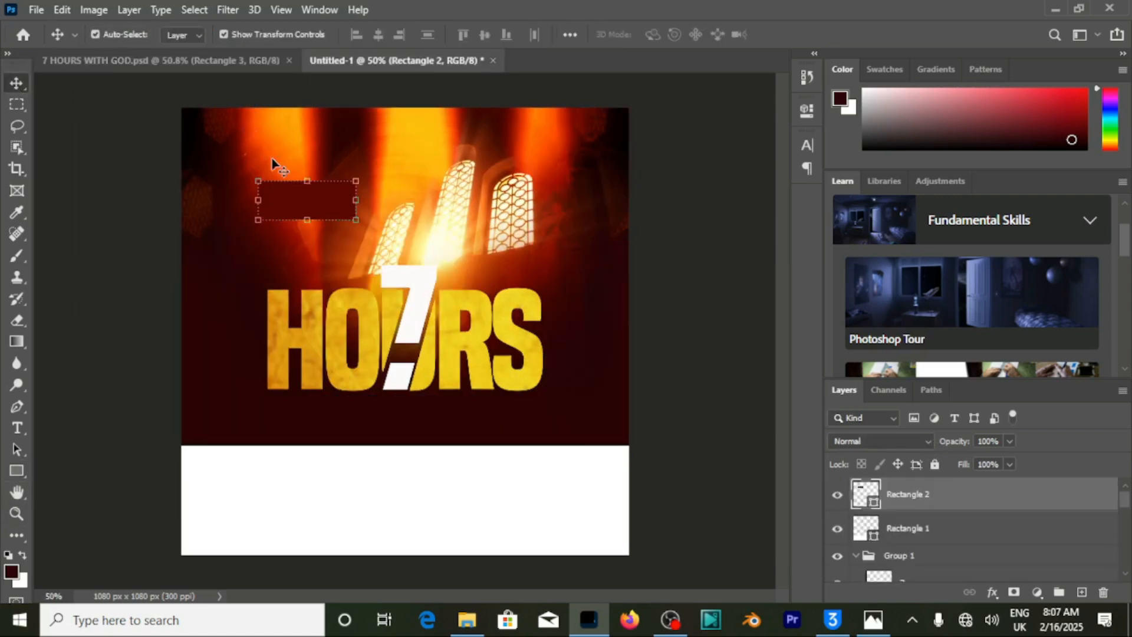
pyautogui.click(914, 441)
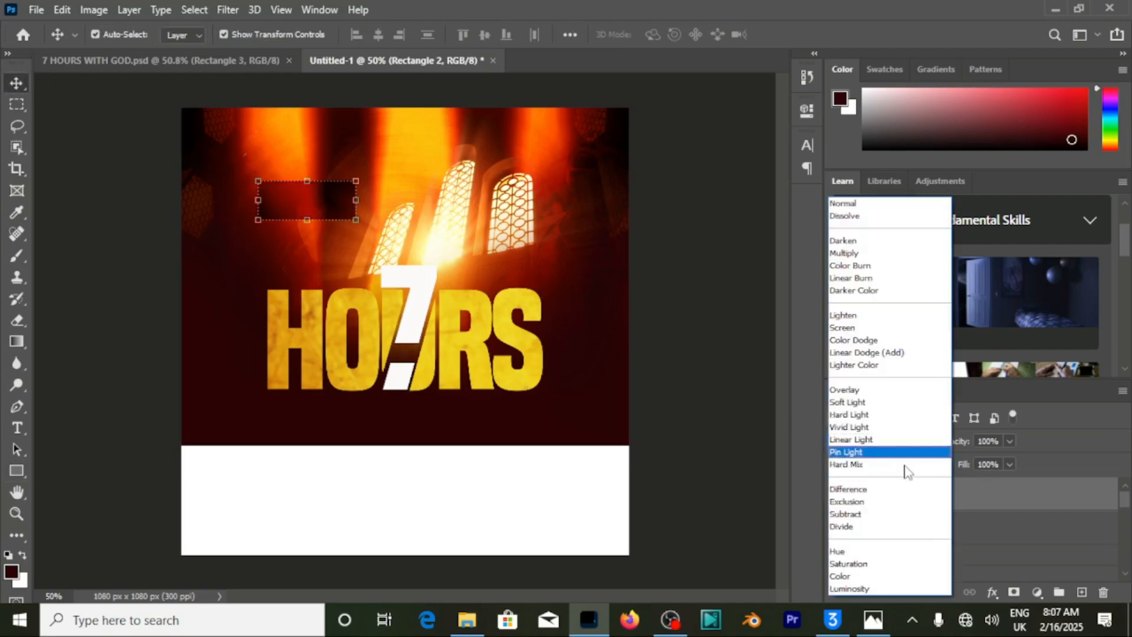
pyautogui.click(850, 315)
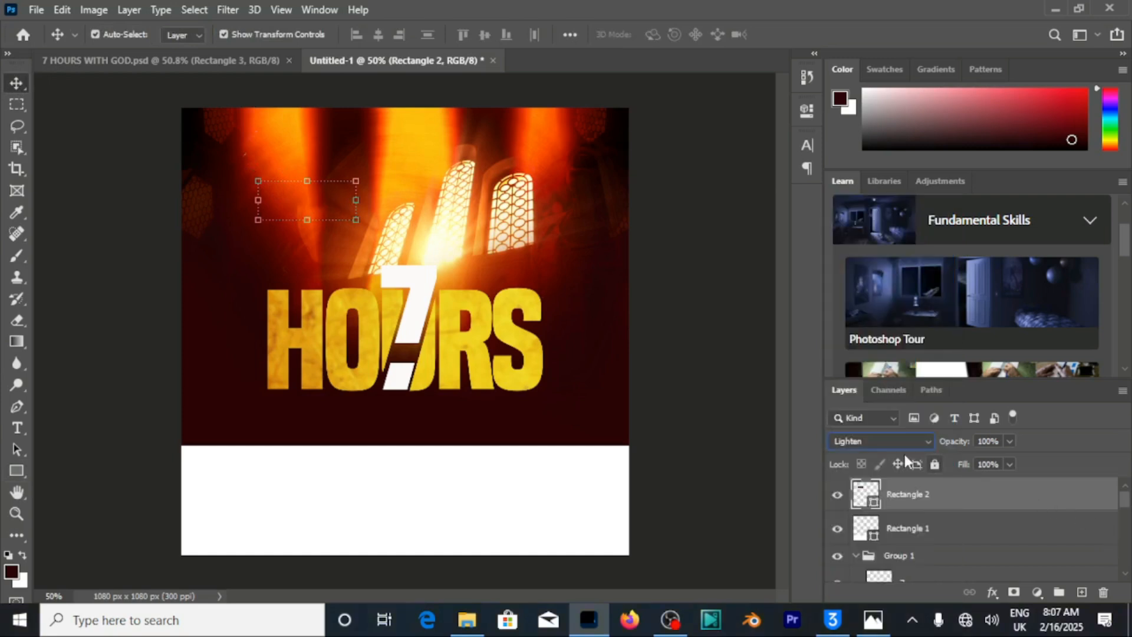
# In 7 HOURS WITH GOD.psd, fill the rectangle behind the logo with the muted brownish-red from the recently used colors
pyautogui.click(232, 62)
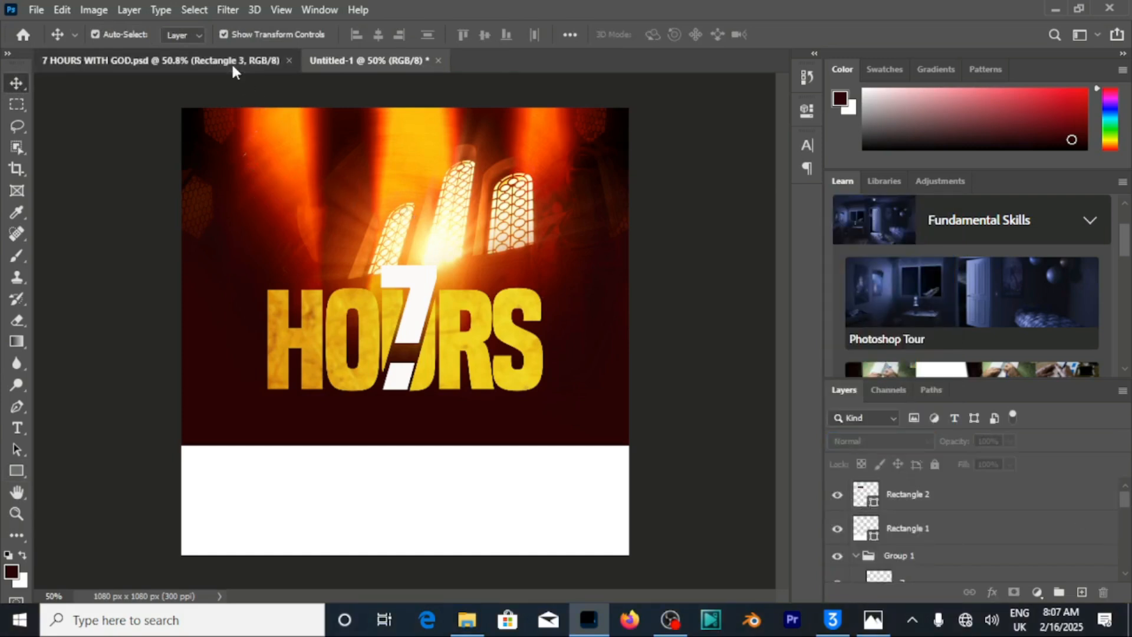
pyautogui.click(17, 471)
pyautogui.rightClick(16, 470)
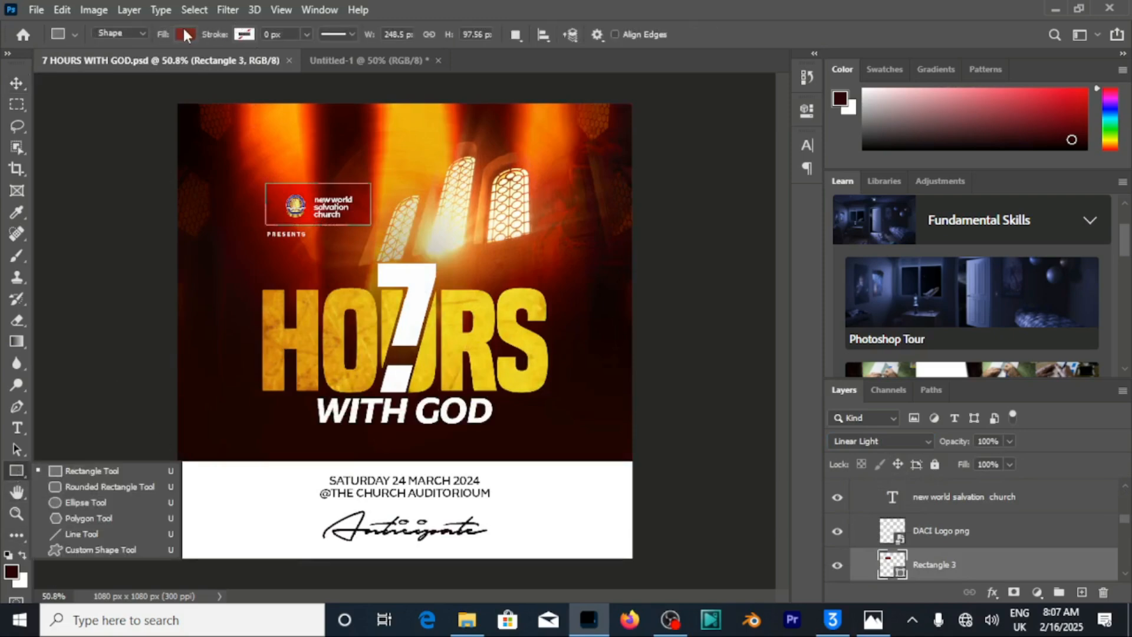
pyautogui.click(186, 35)
pyautogui.click(99, 120)
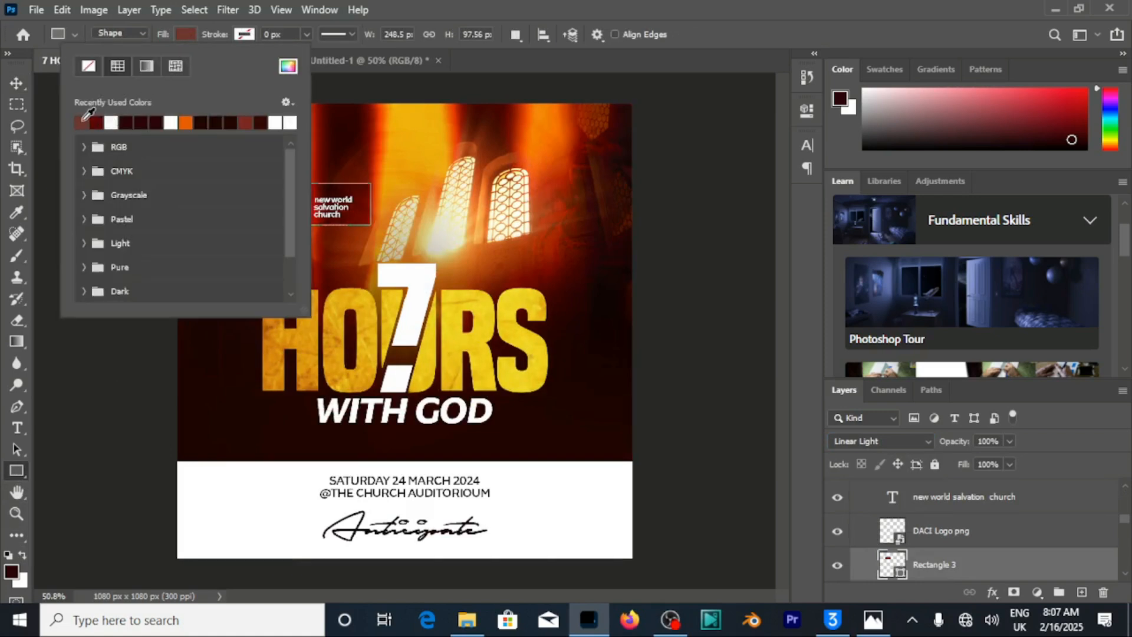
# Try the dark red fill on the rectangle behind the logo and go back to the muted brownish-red
pyautogui.click(96, 122)
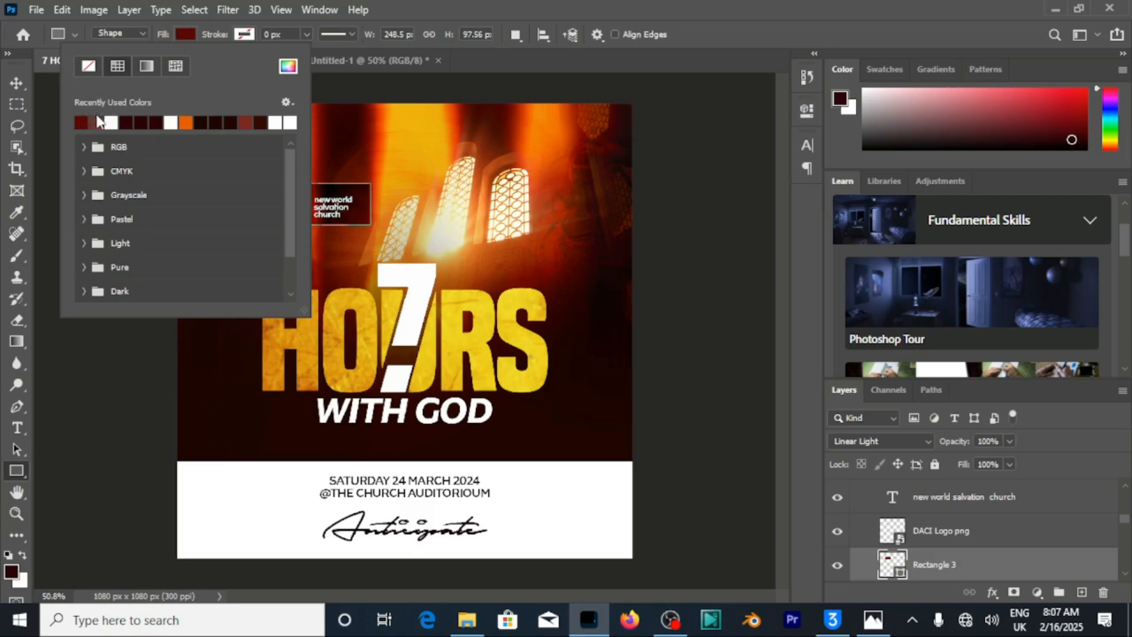
pyautogui.click(99, 122)
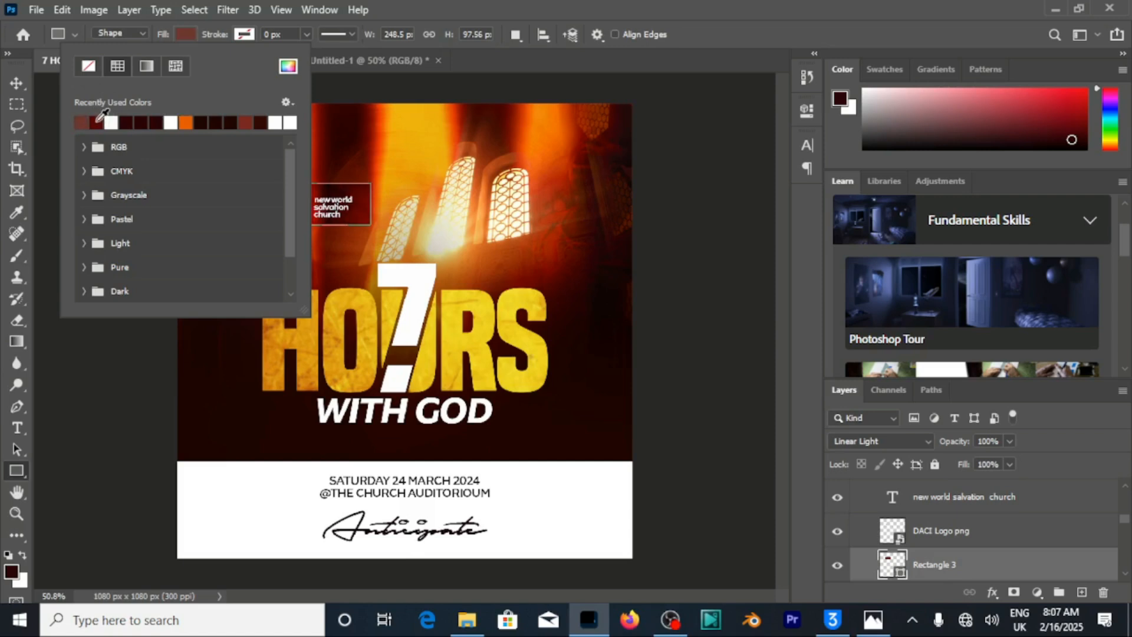
pyautogui.click(17, 82)
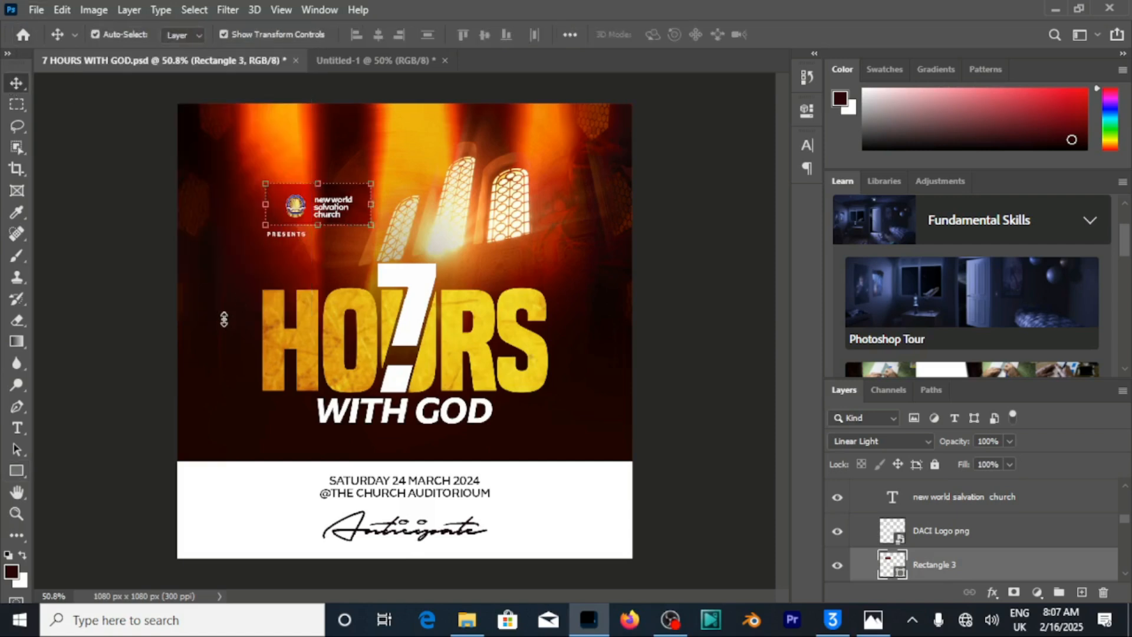
# Return to Untitled-1 and fill Rectangle 2 with the muted brownish-red from the recently used colors
pyautogui.click(345, 59)
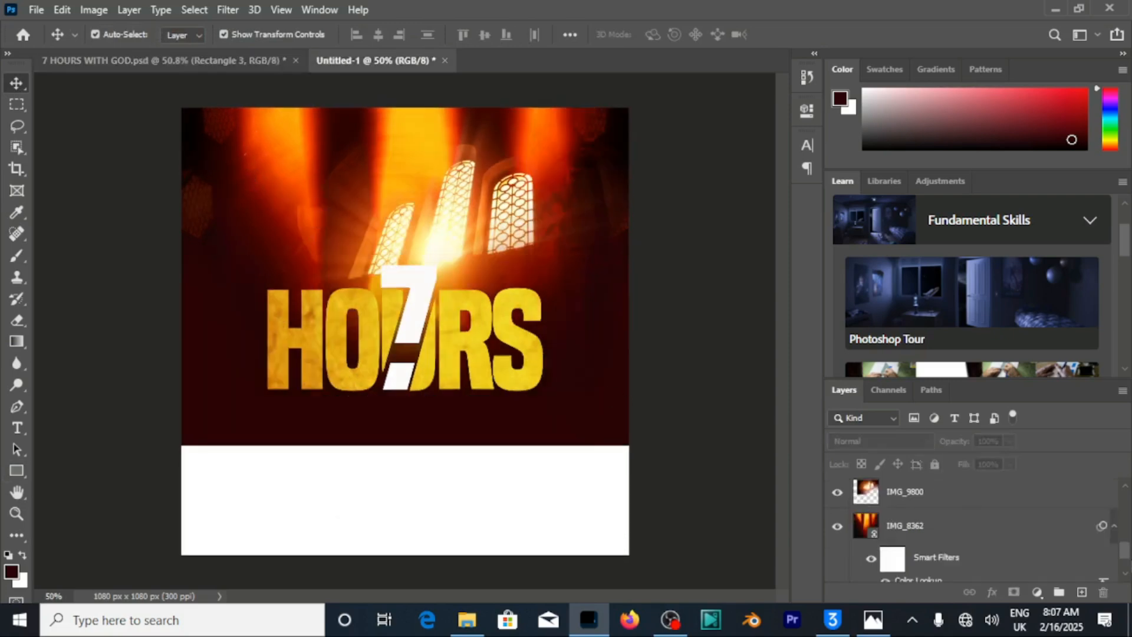
pyautogui.scroll(10, 1128, 557)
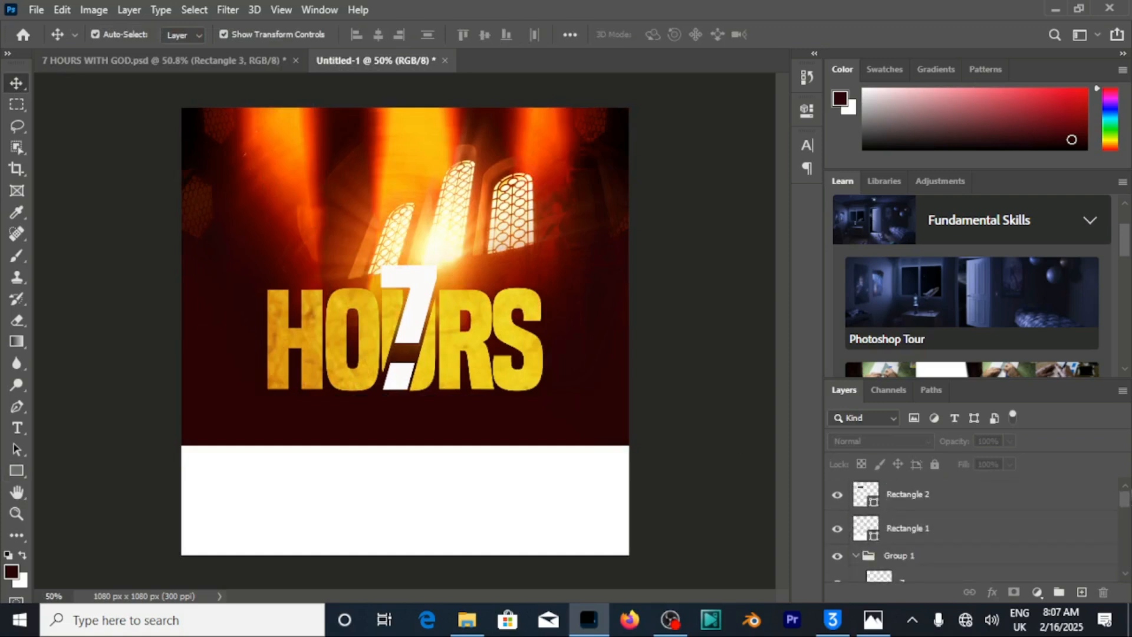
pyautogui.click(882, 500)
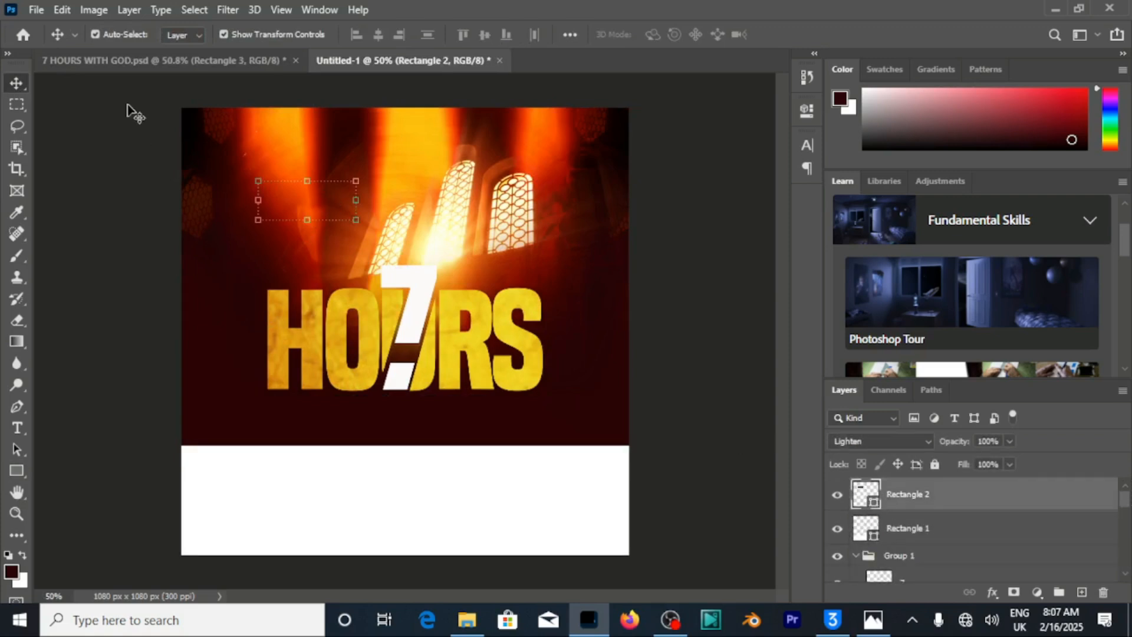
pyautogui.click(17, 470)
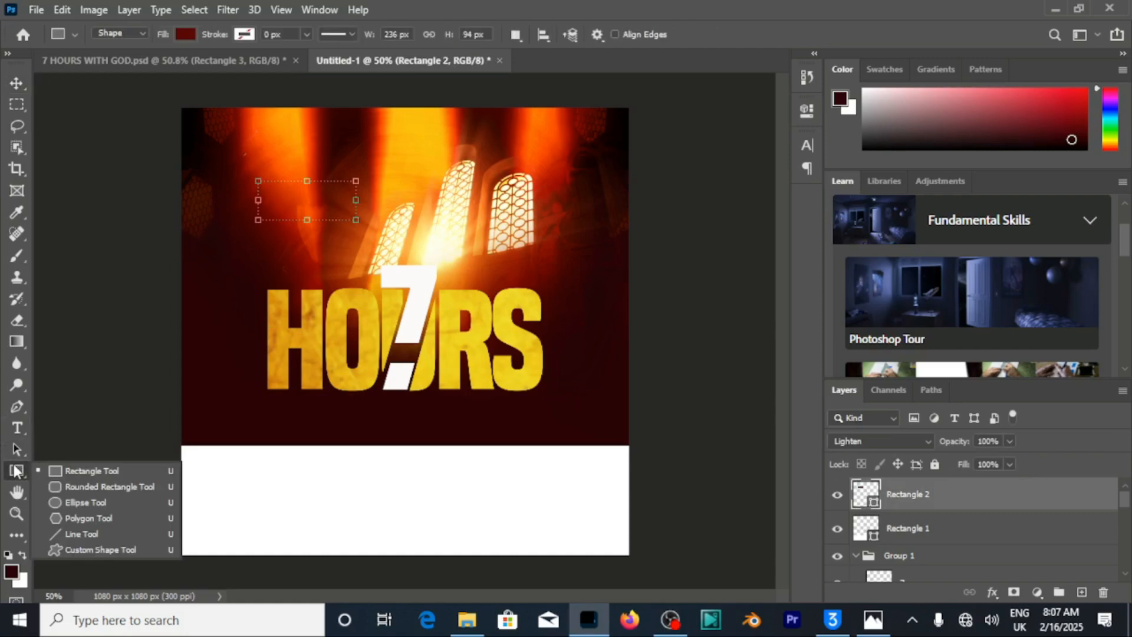
pyautogui.click(186, 34)
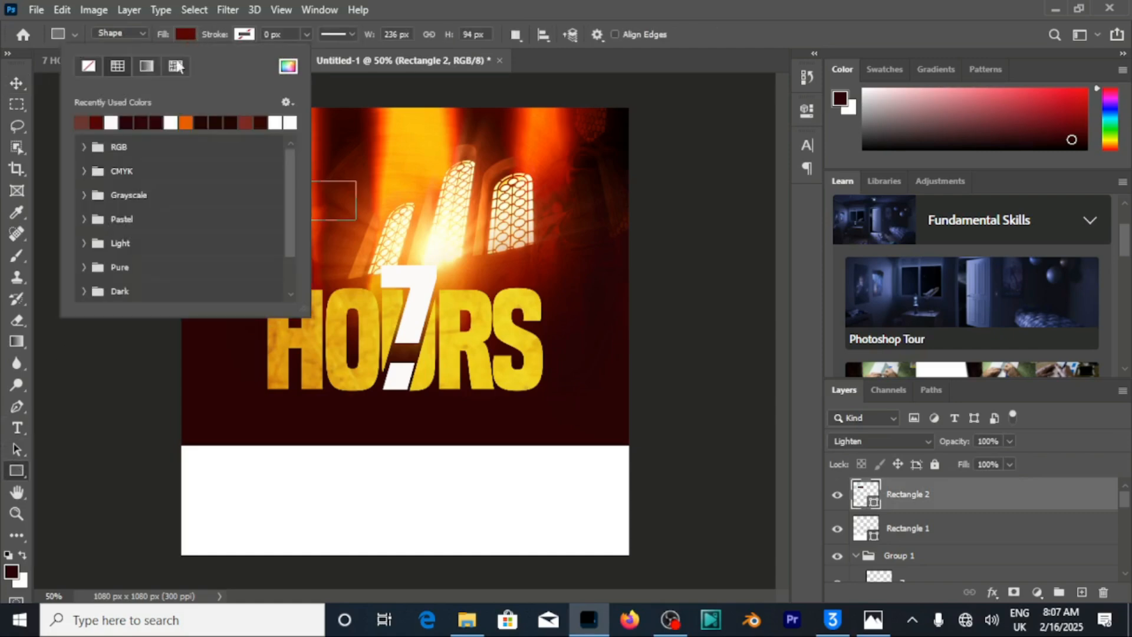
pyautogui.click(83, 120)
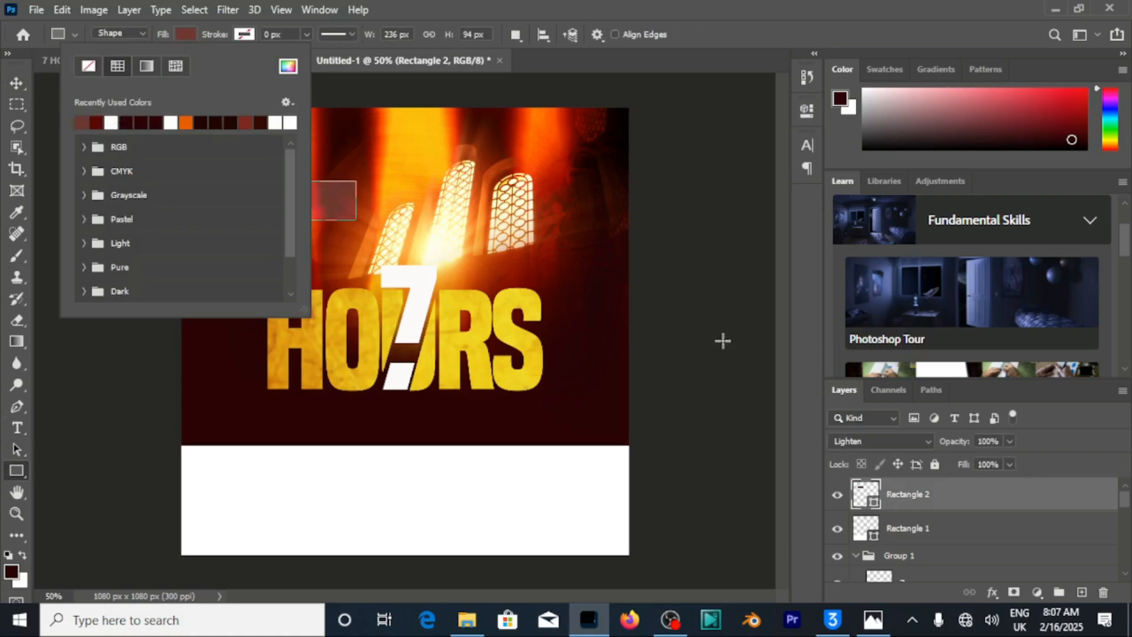
# Set the blend mode of Rectangle 2 to Overlay and deselect it to check the result
pyautogui.click(909, 440)
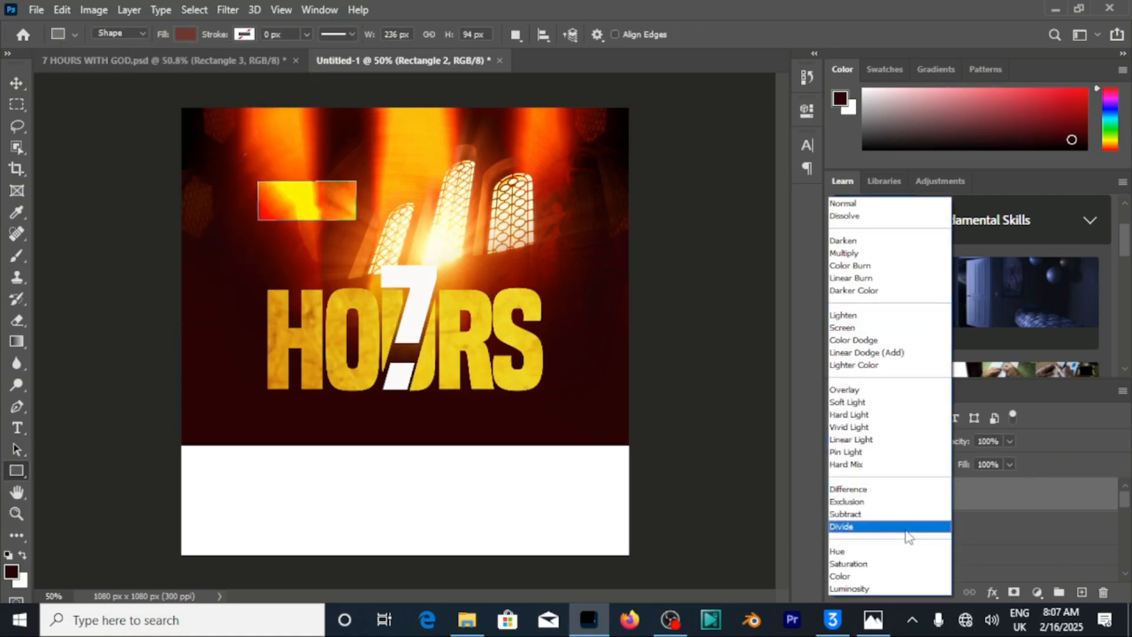
pyautogui.click(906, 392)
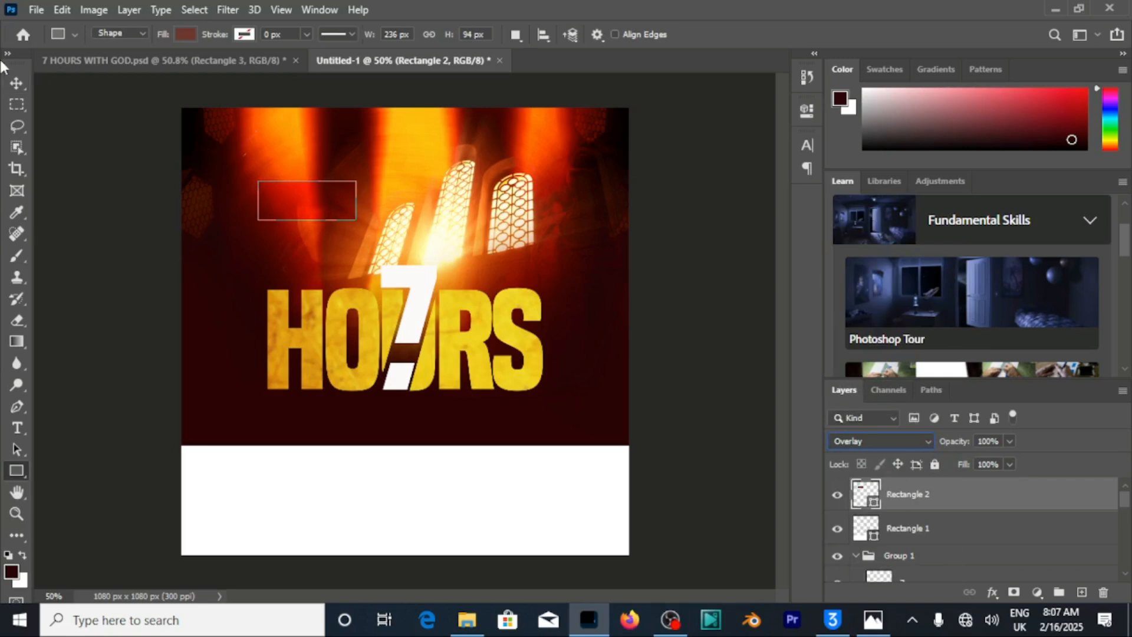
pyautogui.press('v')
pyautogui.click(678, 299)
# Add a Curves adjustment clipped to Rectangle 2 and pull the middle of the RGB curve down to darken the rectangle
pyautogui.click(297, 200)
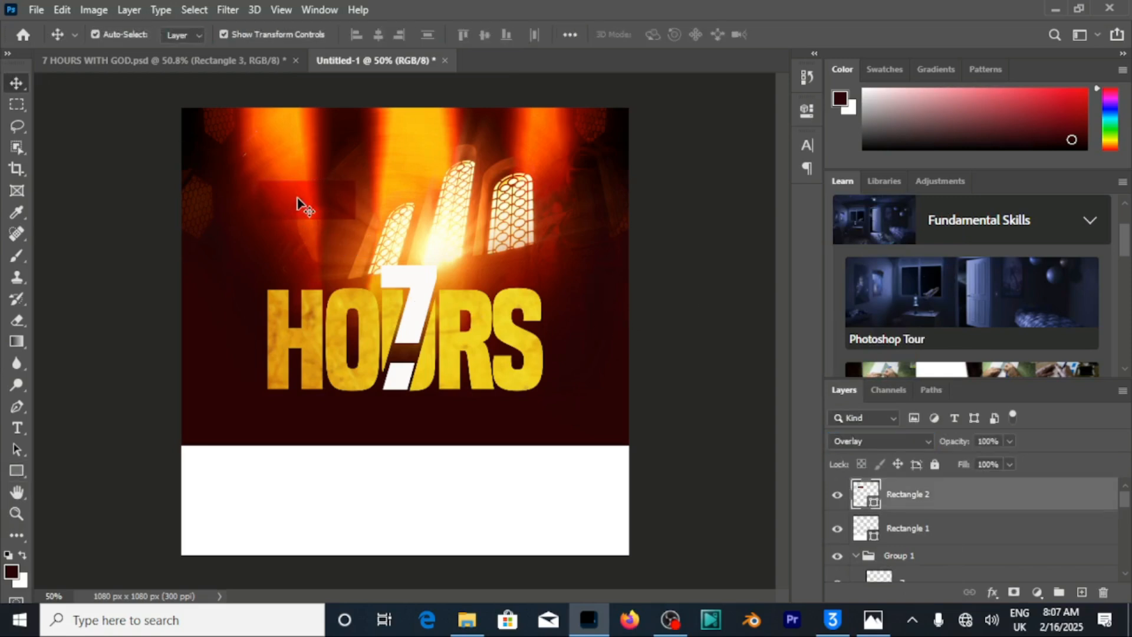
pyautogui.click(995, 593)
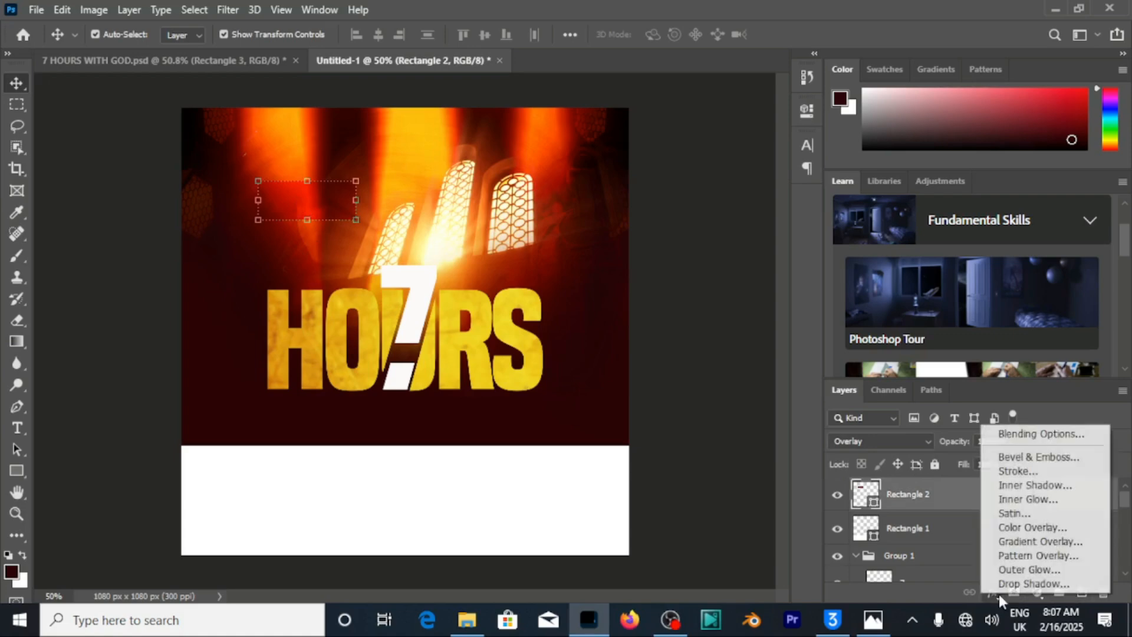
pyautogui.click(1038, 593)
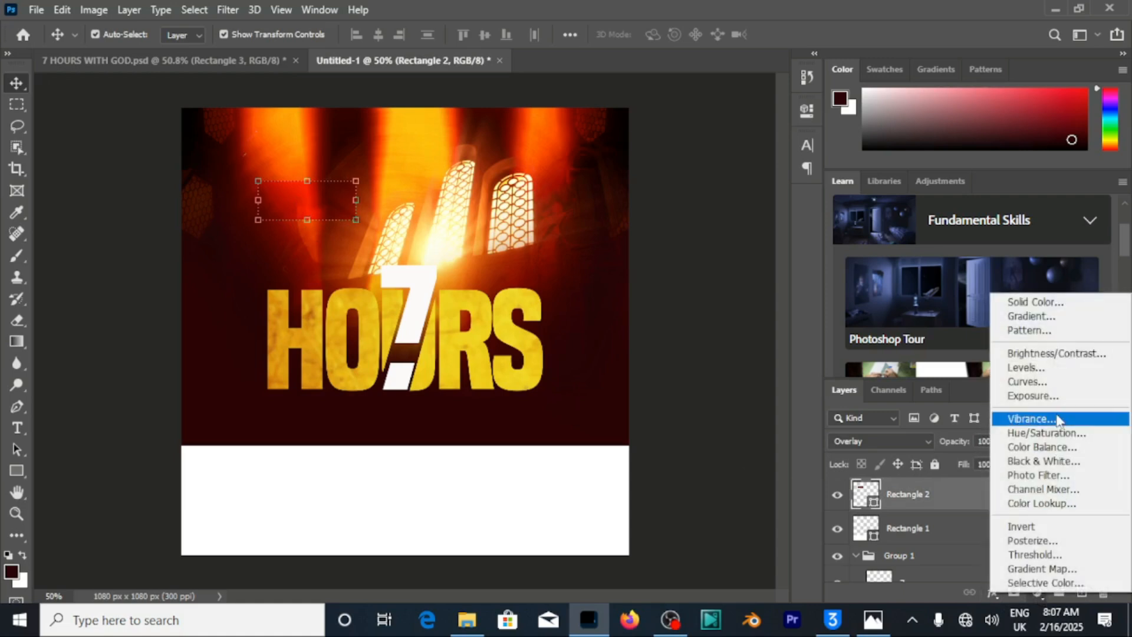
pyautogui.click(1039, 381)
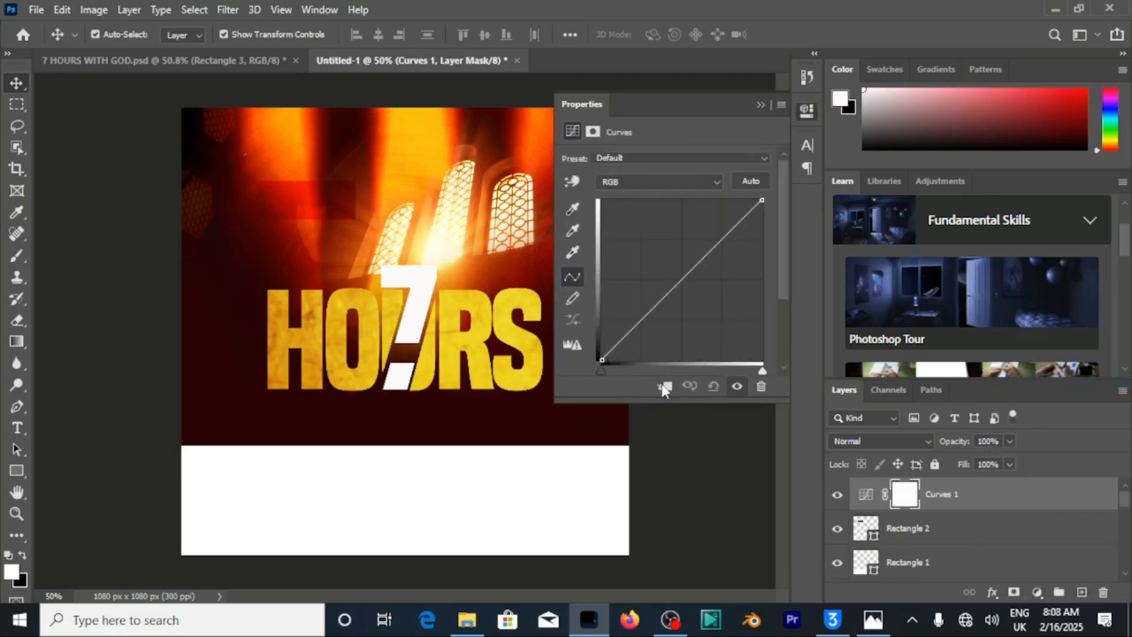
pyautogui.click(664, 387)
pyautogui.click(659, 307)
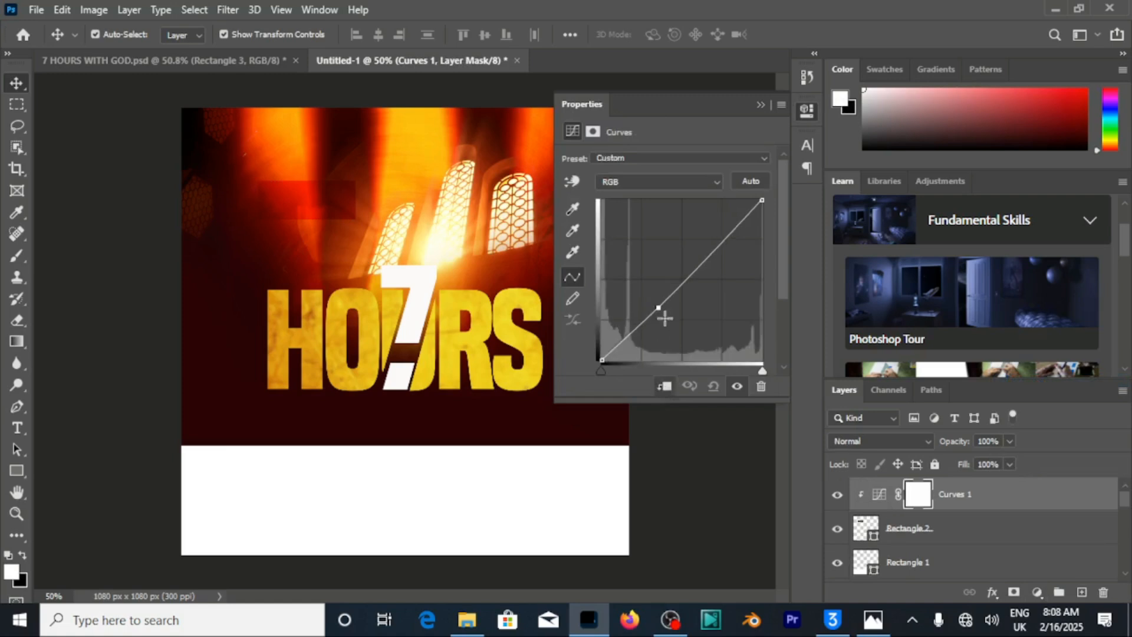
pyautogui.moveTo(665, 319); pyautogui.dragTo(665, 320)
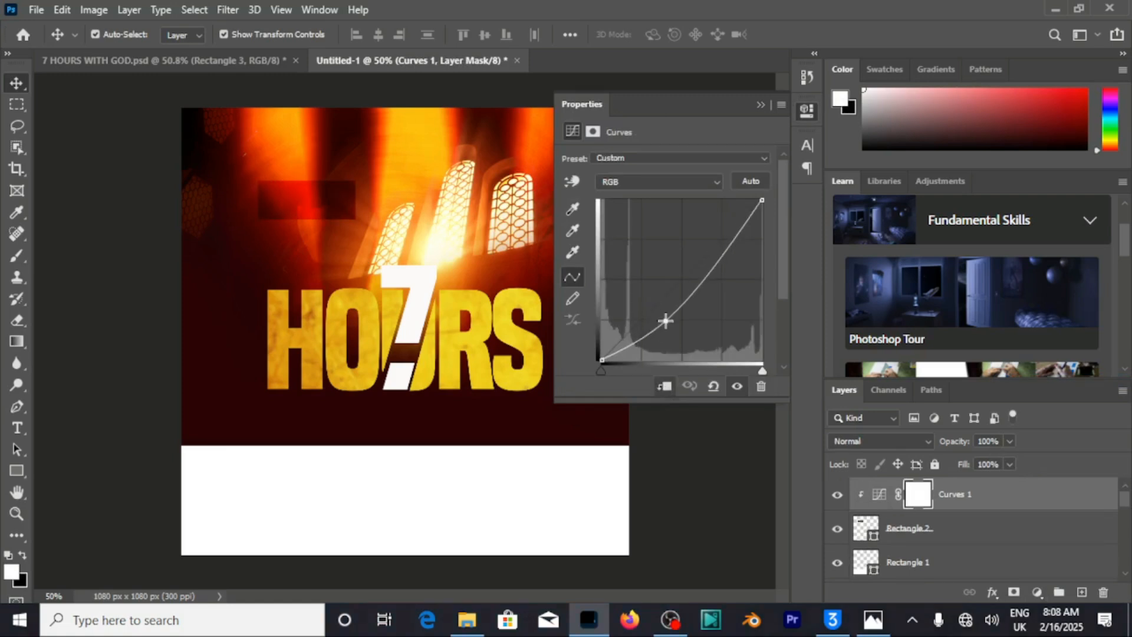
pyautogui.click(761, 104)
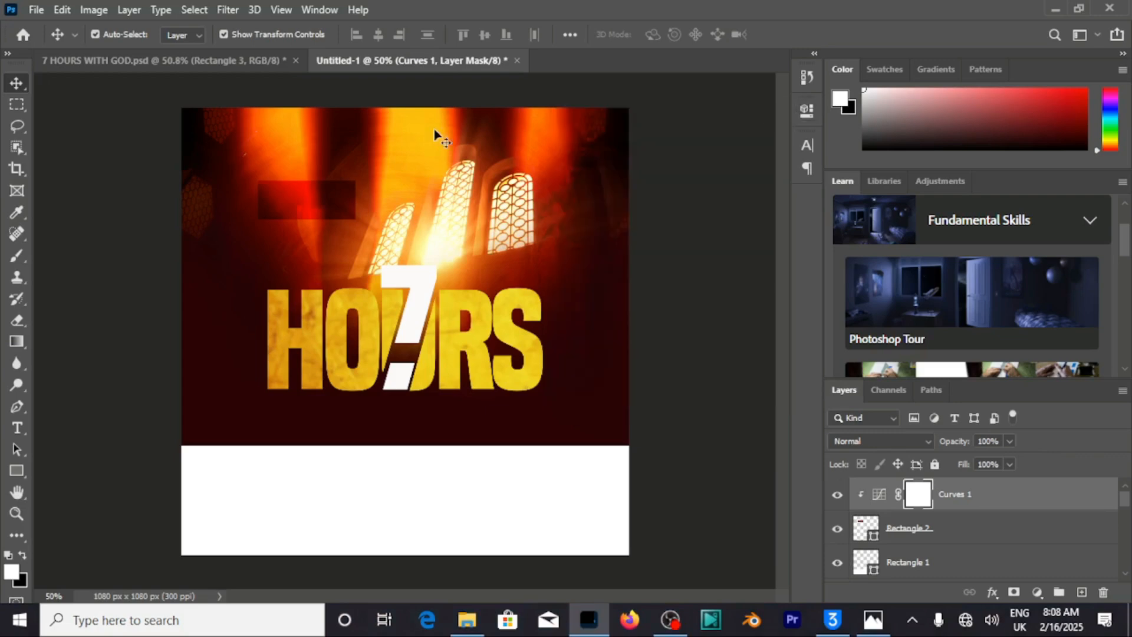
# Copy the DACI Logo png and "new world salvation church" text layers from 7 HOURS WITH GOD.psd onto the dark rectangle in Untitled-1
pyautogui.click(228, 55)
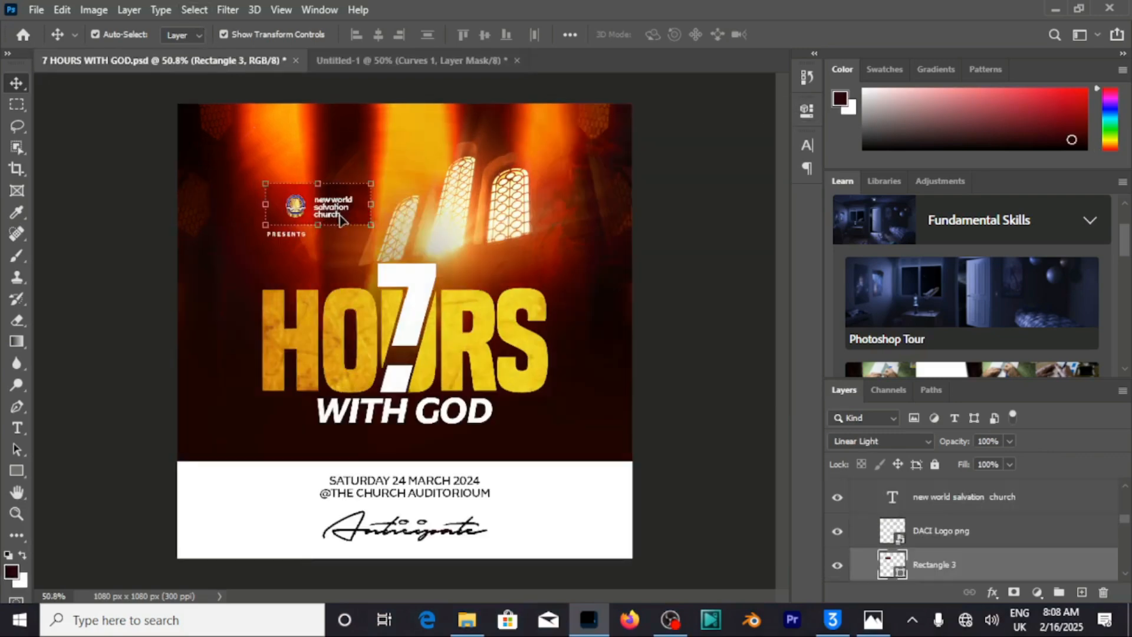
pyautogui.click(334, 205)
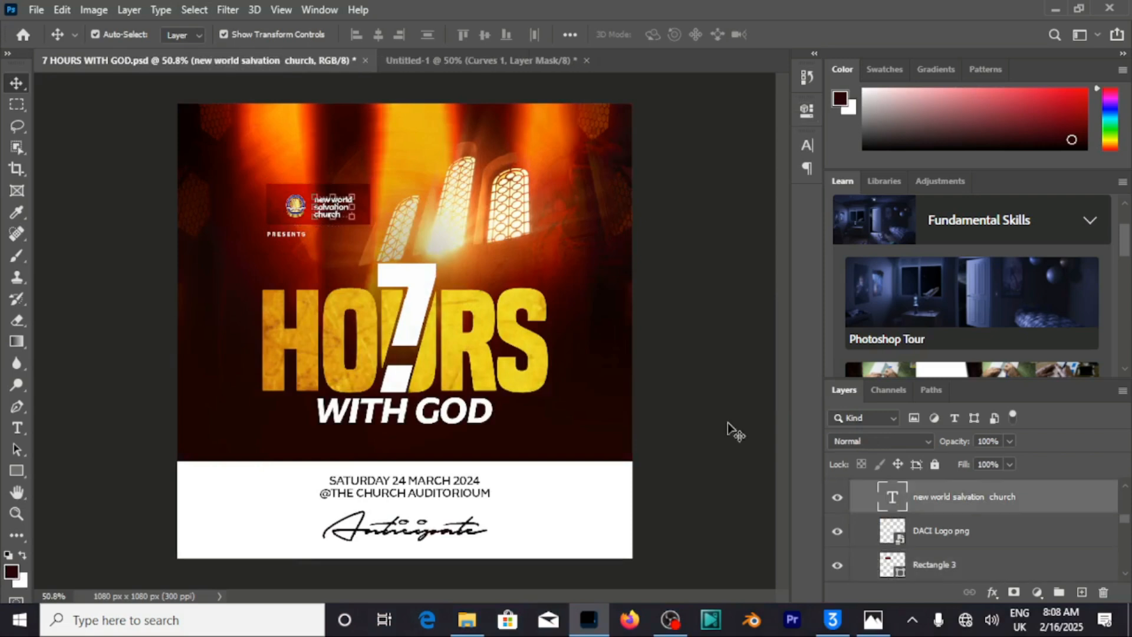
pyautogui.click(954, 534)
pyautogui.press('ctrl')
pyautogui.keyDown('ctrl'); pyautogui.click(940, 497); pyautogui.keyUp('ctrl')
pyautogui.moveTo(604, 379); pyautogui.dragTo(318, 203)
# Nudge the logo and church name to the left within the dark rectangle and deselect them
pyautogui.press('Left')
pyautogui.press('Left')
pyautogui.press('Left')
pyautogui.press('Left')
pyautogui.press('Left')
pyautogui.press('Left')
pyautogui.press('Left')
pyautogui.press('Left')
pyautogui.press('Left')
pyautogui.press('Left')
pyautogui.press('Left')
pyautogui.press('Left')
pyautogui.press('Left')
pyautogui.press('Left')
pyautogui.press('Left')
pyautogui.press('Left')
pyautogui.press('Left')
pyautogui.press('Left')
pyautogui.press('Left')
pyautogui.press('Left')
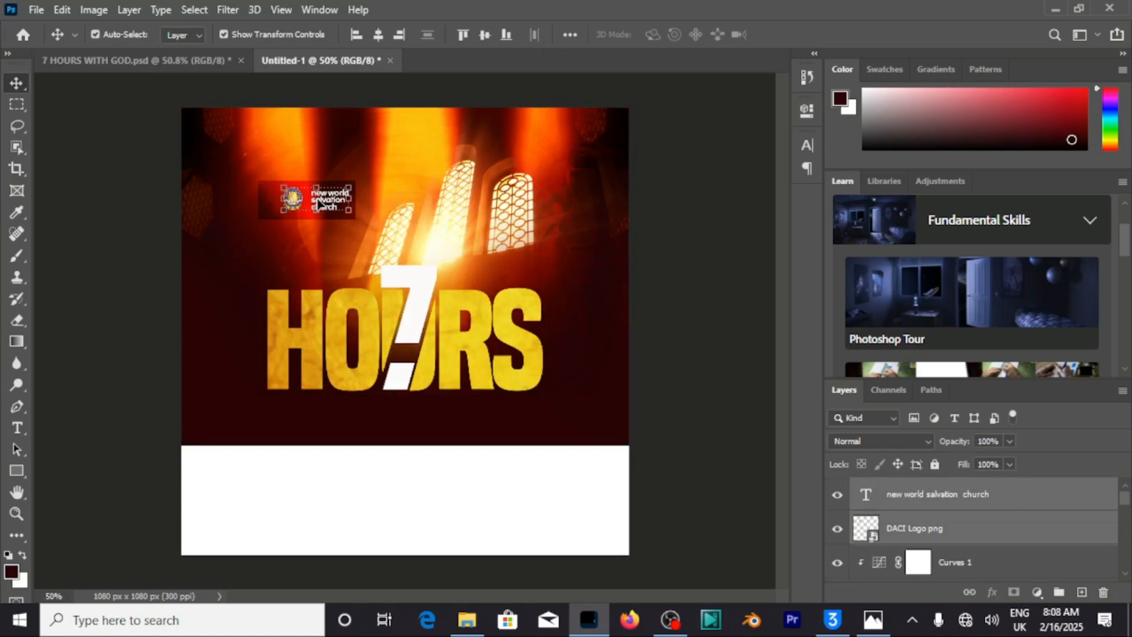
pyautogui.press('Left')
pyautogui.press('Left')
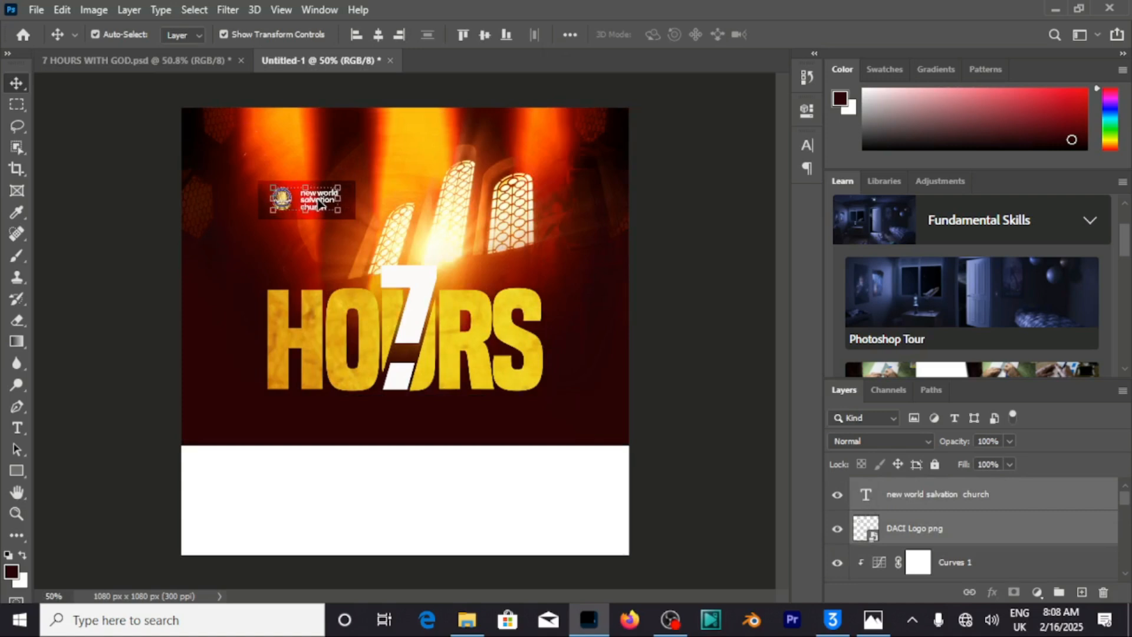
pyautogui.click(192, 80)
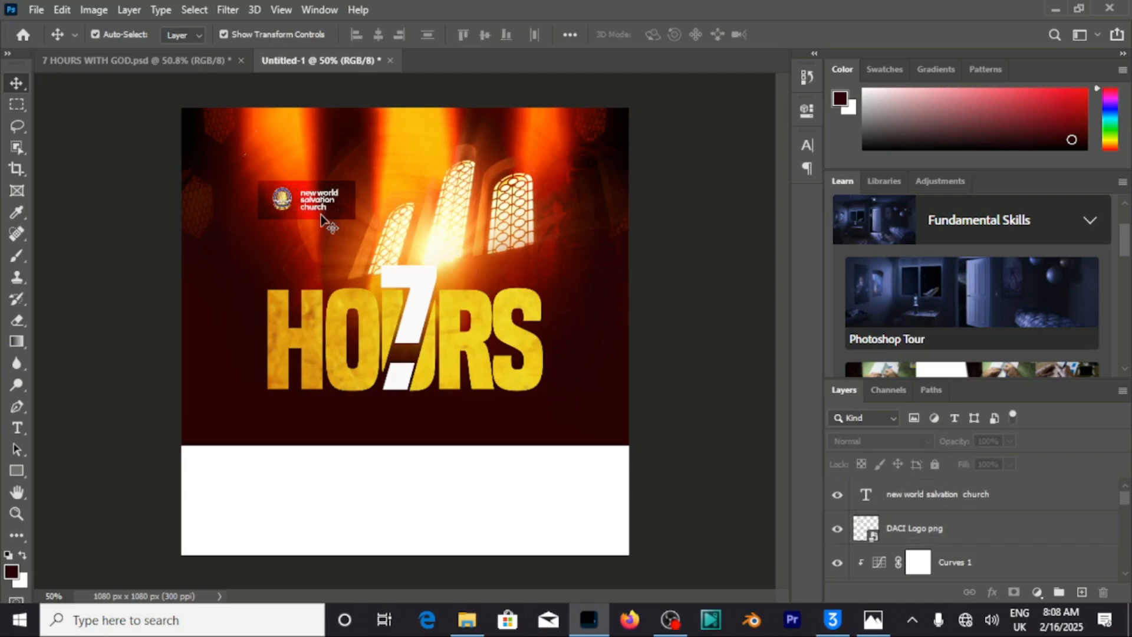
# Copy the PRESENTS text from 7 HOURS WITH GOD.psd into Untitled-1, placing it below the logo rectangle near its left edge
pyautogui.click(182, 59)
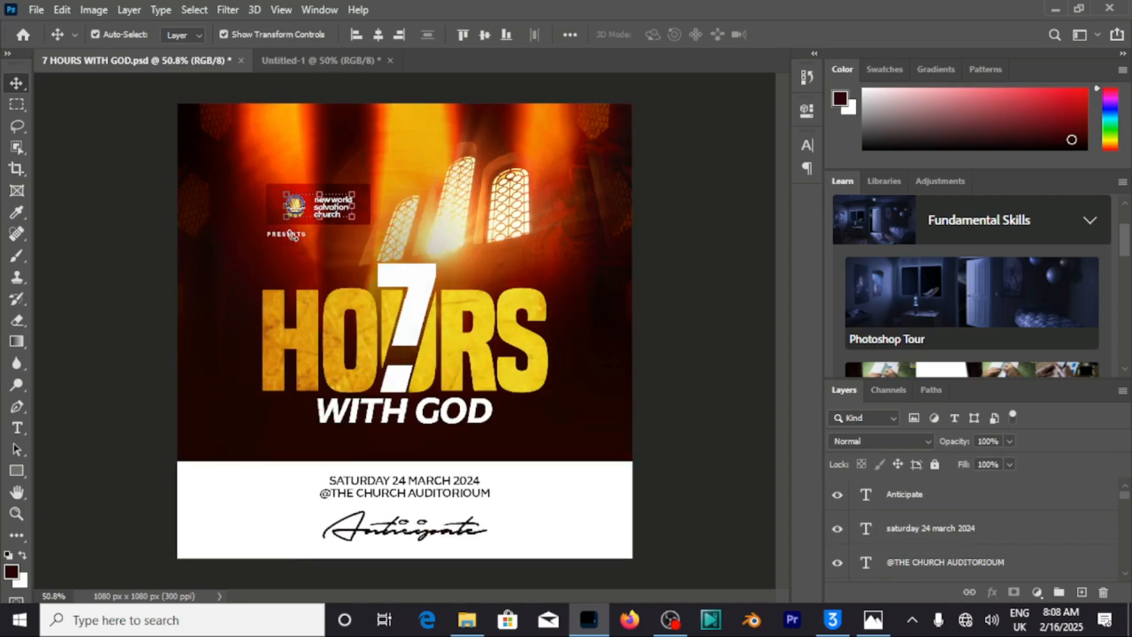
pyautogui.click(280, 260)
pyautogui.moveTo(289, 233); pyautogui.dragTo(324, 104)
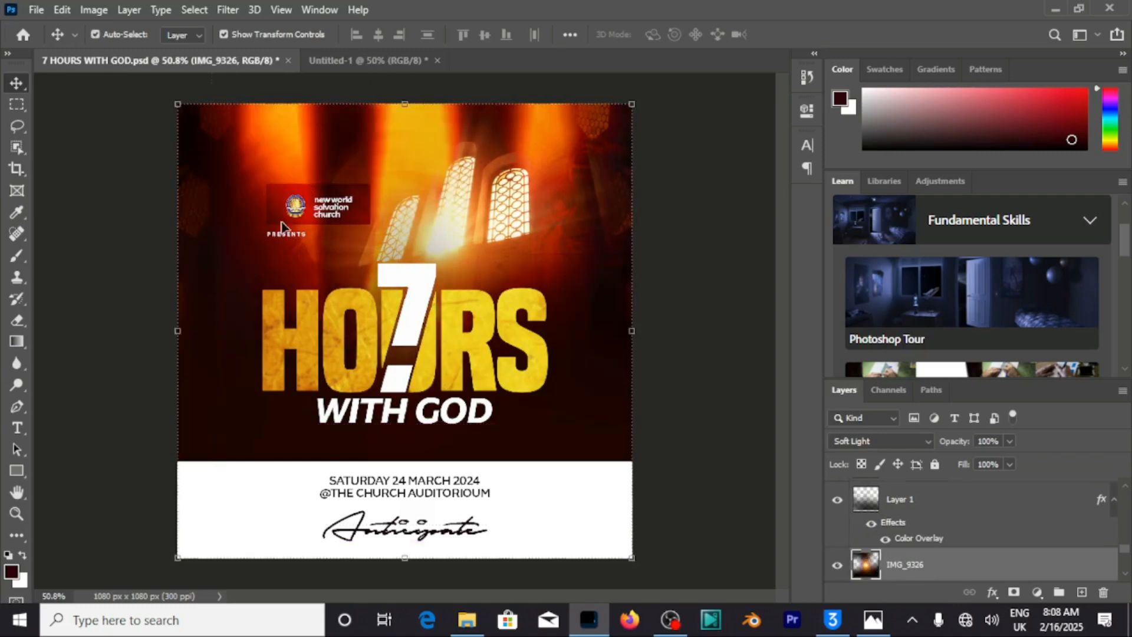
pyautogui.moveTo(281, 238); pyautogui.dragTo(350, 57)
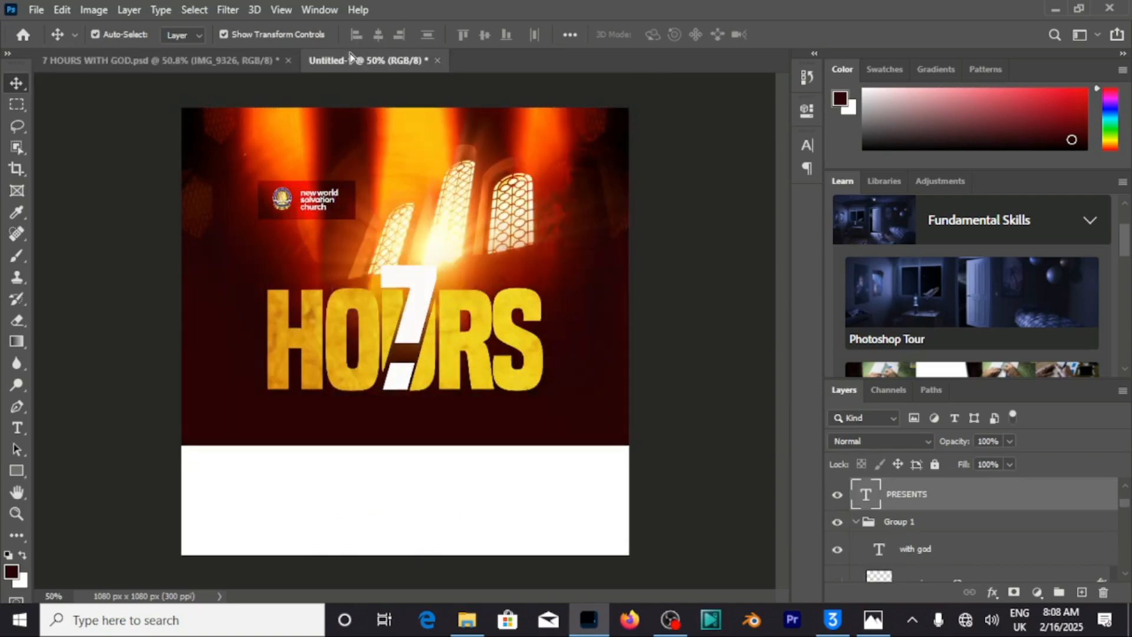
pyautogui.moveTo(290, 258); pyautogui.dragTo(278, 244)
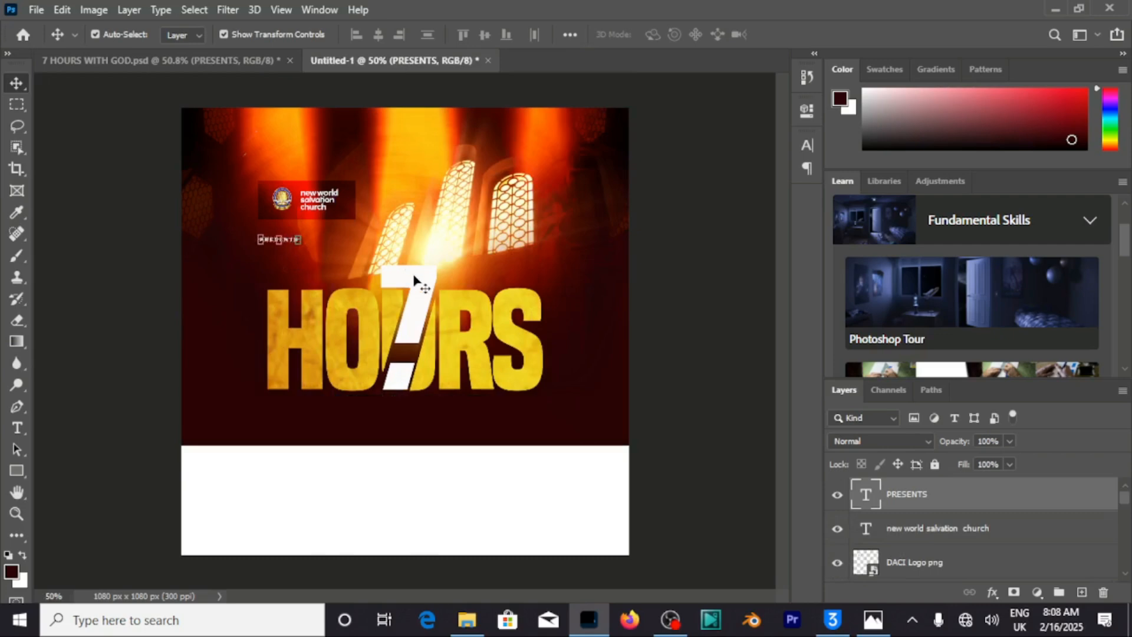
# Nudge the PRESENTS text slightly up toward the logo rectangle and deselect it
pyautogui.press('Up')
pyautogui.press('Up')
pyautogui.press('Up')
pyautogui.press('Up')
pyautogui.press('Up')
pyautogui.press('Up')
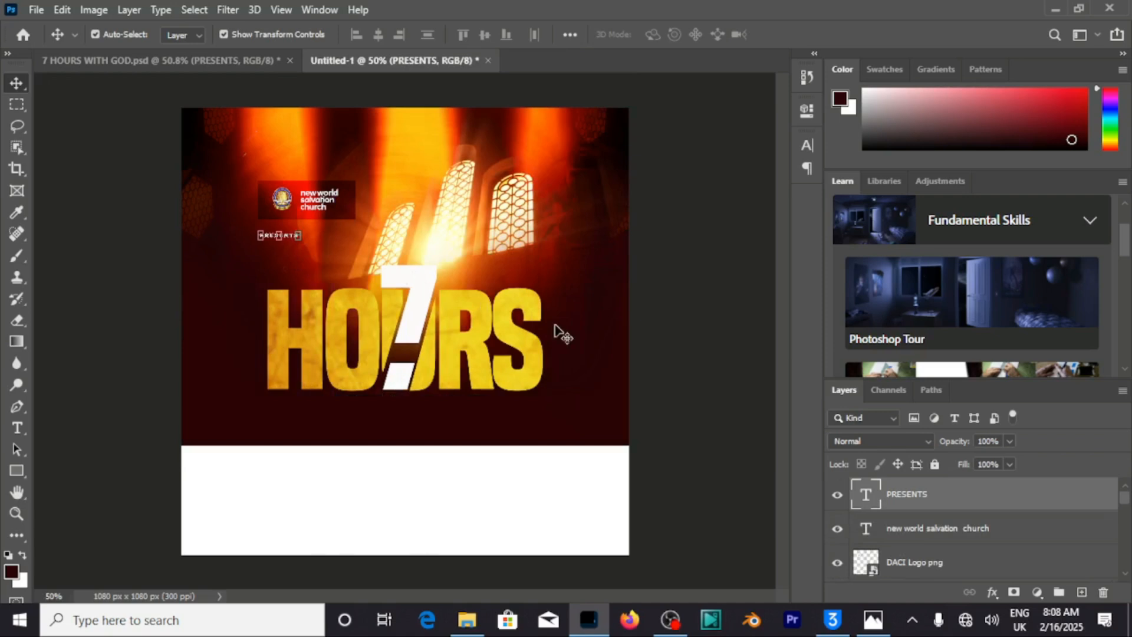
pyautogui.click(632, 379)
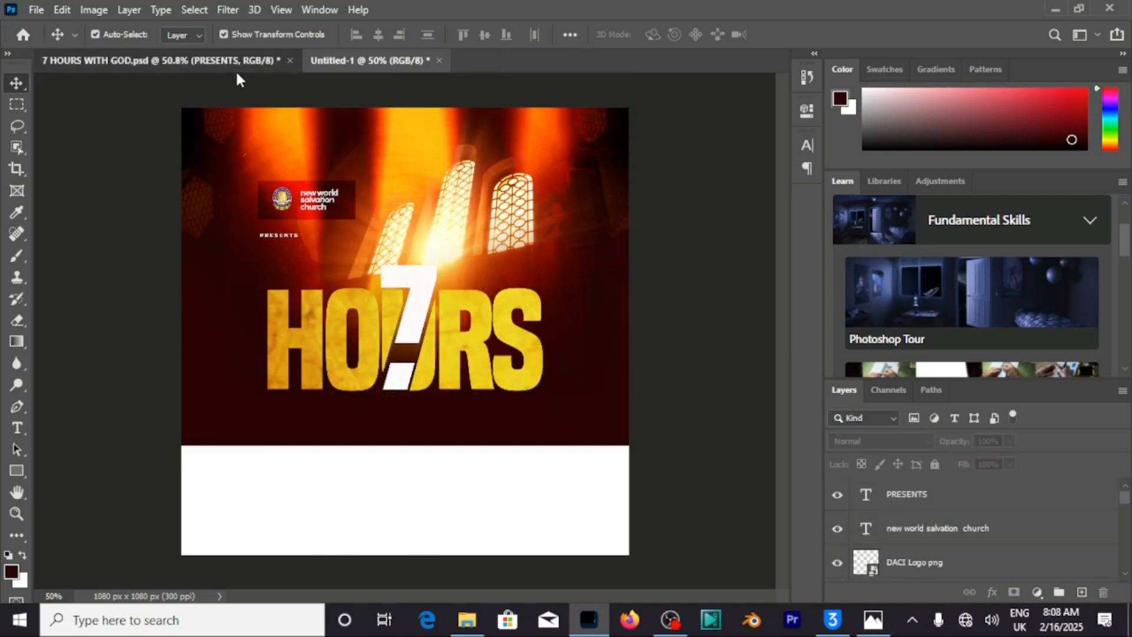
# Compare the layout with 7 HOURS WITH GOD.psd and nudge the white rectangle in Untitled-1 slightly down
pyautogui.click(235, 69)
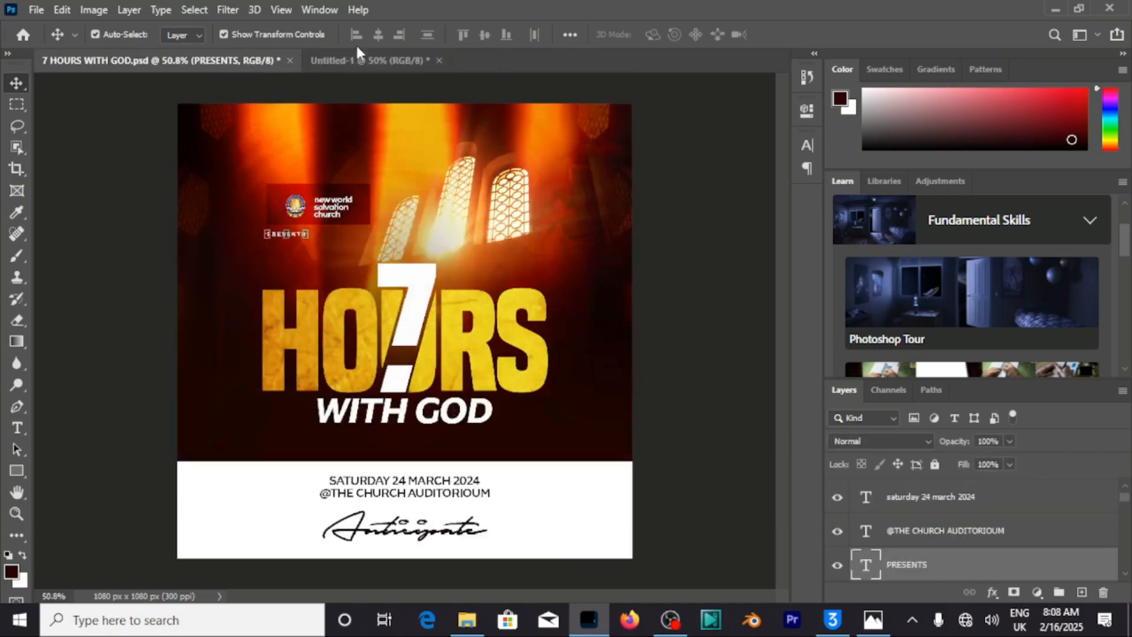
pyautogui.click(358, 67)
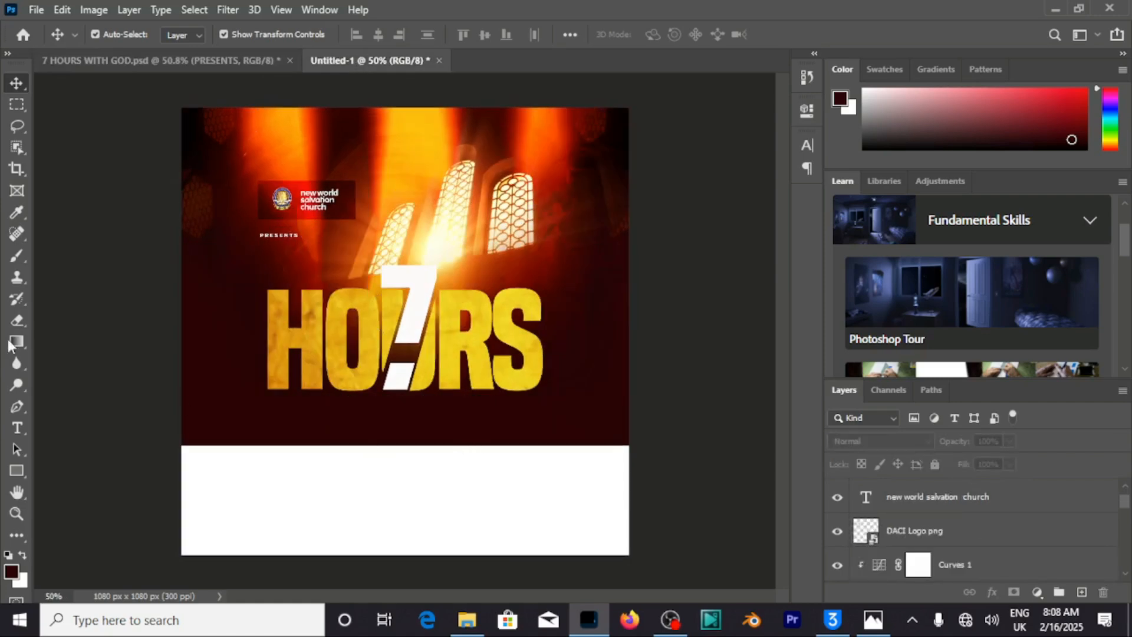
pyautogui.click(390, 520)
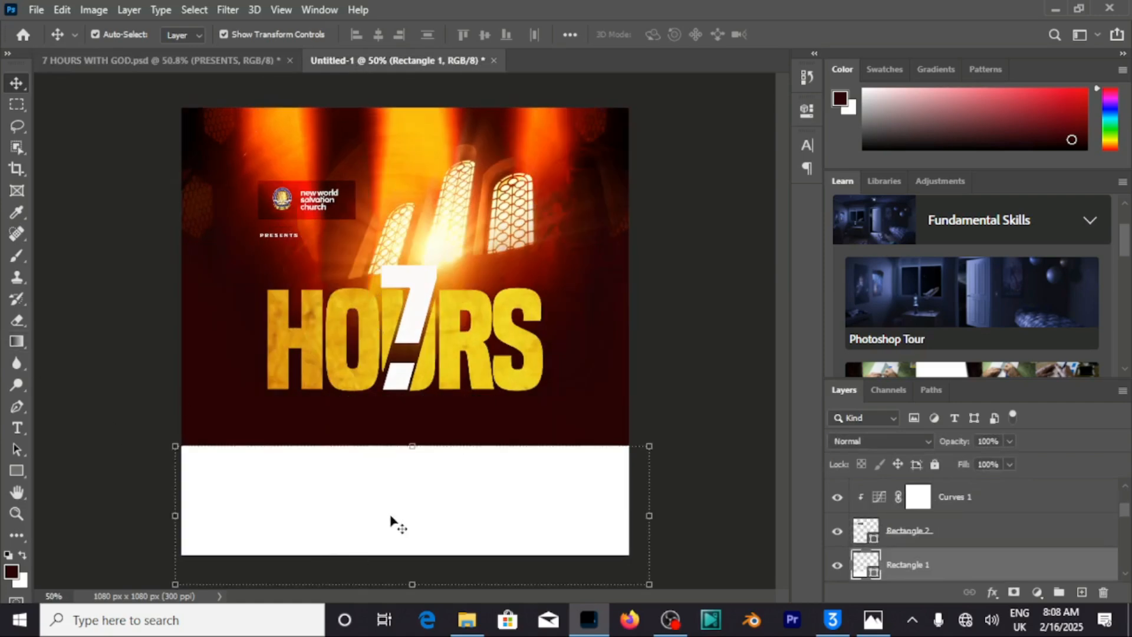
pyautogui.press('Down')
pyautogui.press('Down')
pyautogui.press('Down')
pyautogui.press('Down')
pyautogui.press('Down')
pyautogui.press('Down')
pyautogui.press('Down')
pyautogui.press('Down')
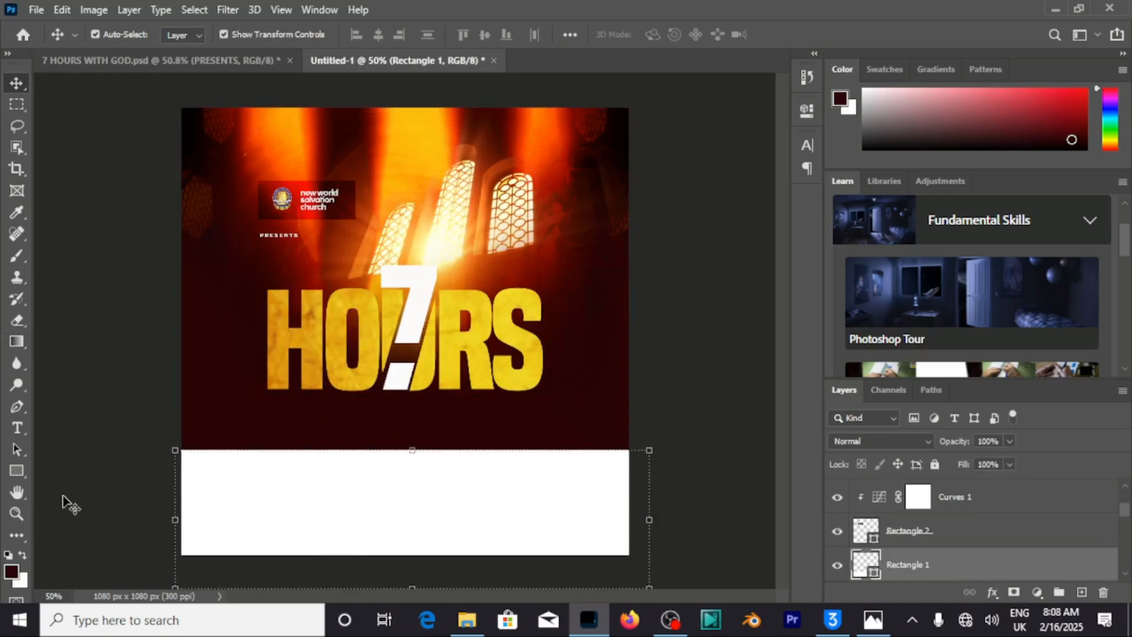
# Add the text WITH GOD on a new layer below the HOURS title using the Horizontal Type tool
pyautogui.click(6, 424)
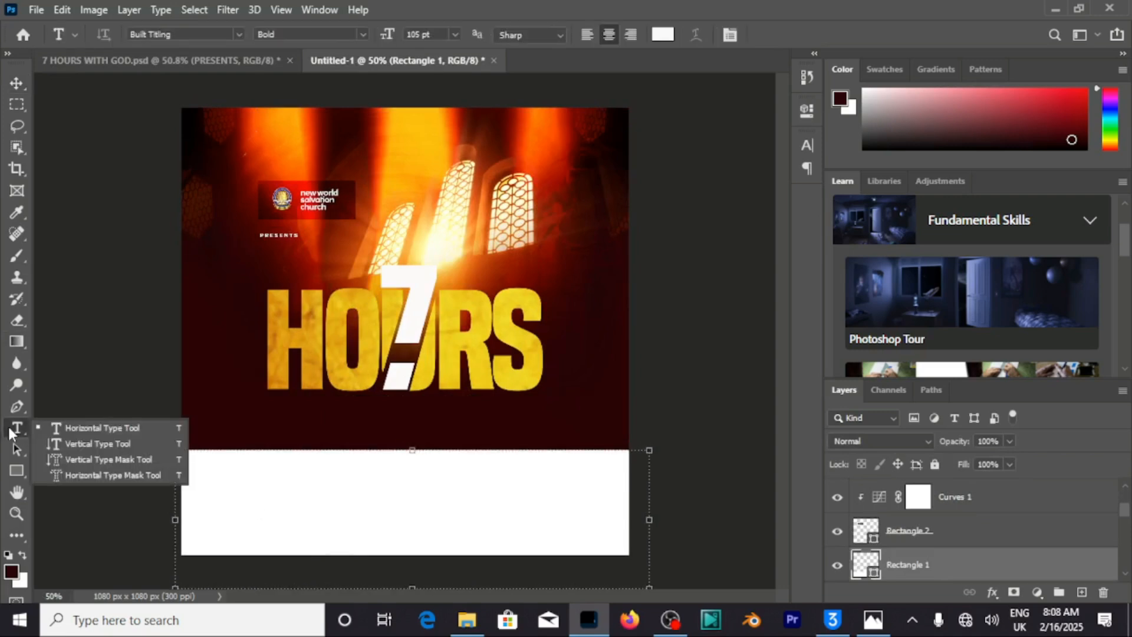
pyautogui.click(103, 427)
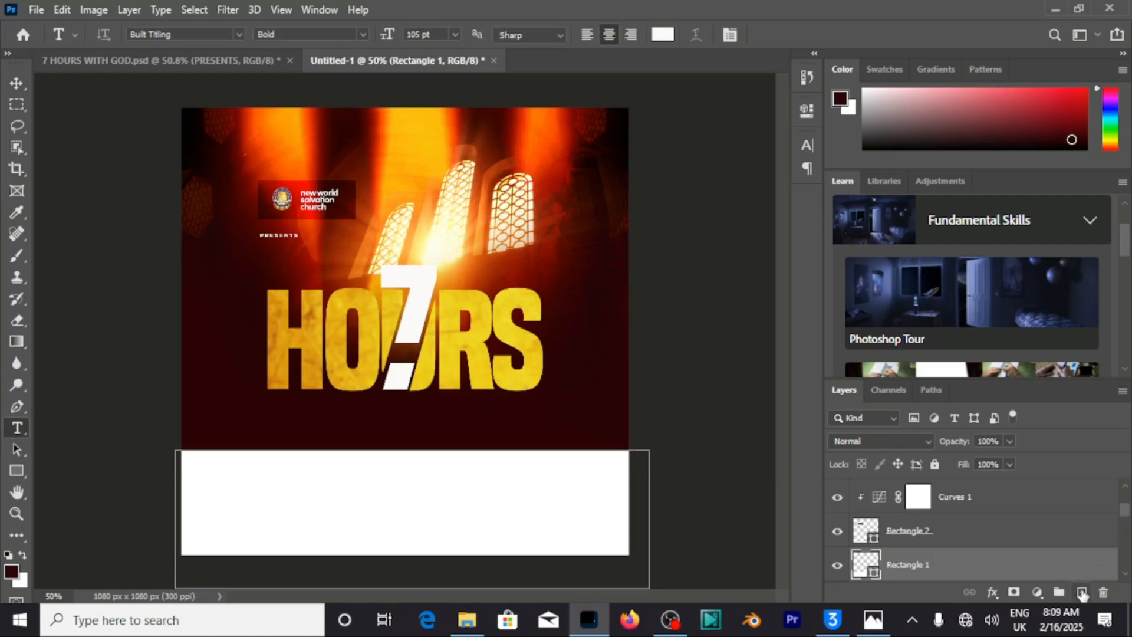
pyautogui.click(1082, 592)
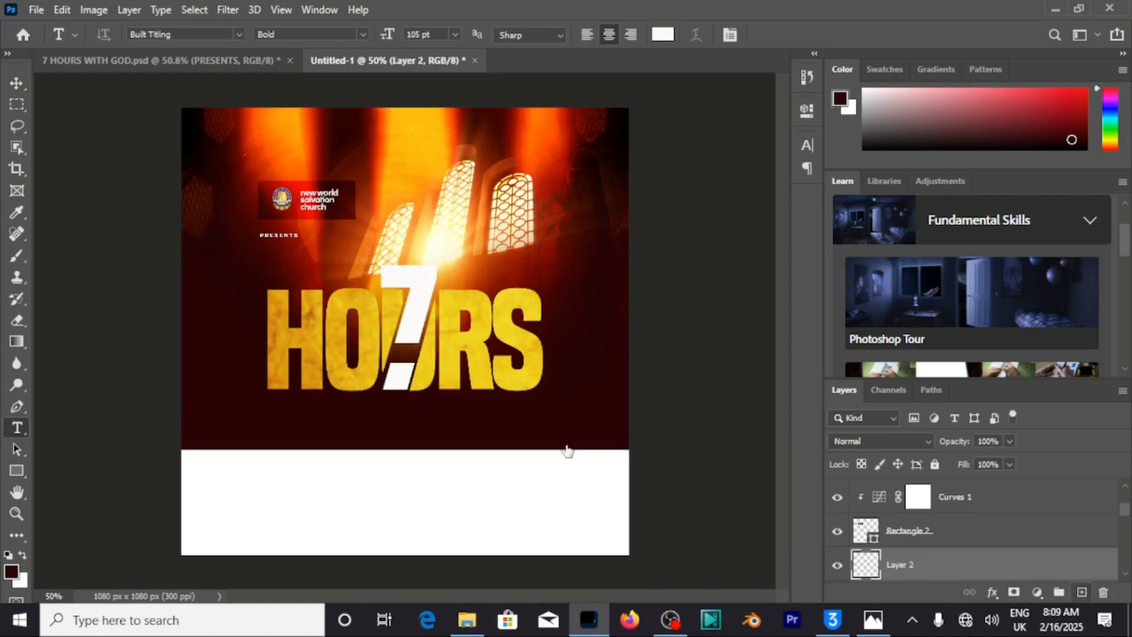
pyautogui.click(339, 429)
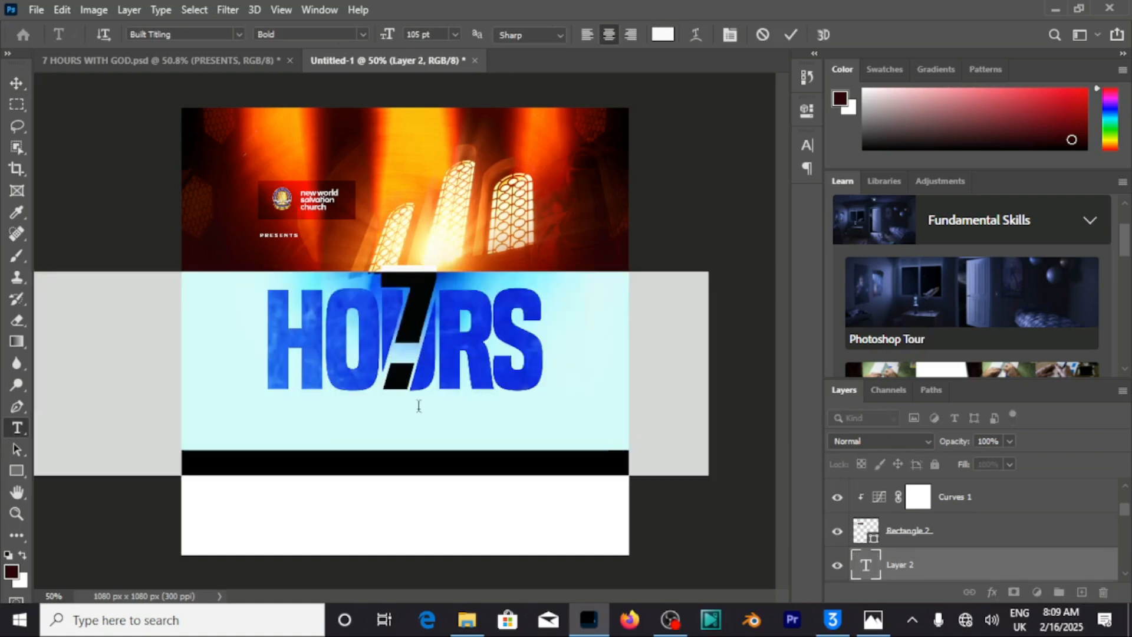
pyautogui.write('WI')
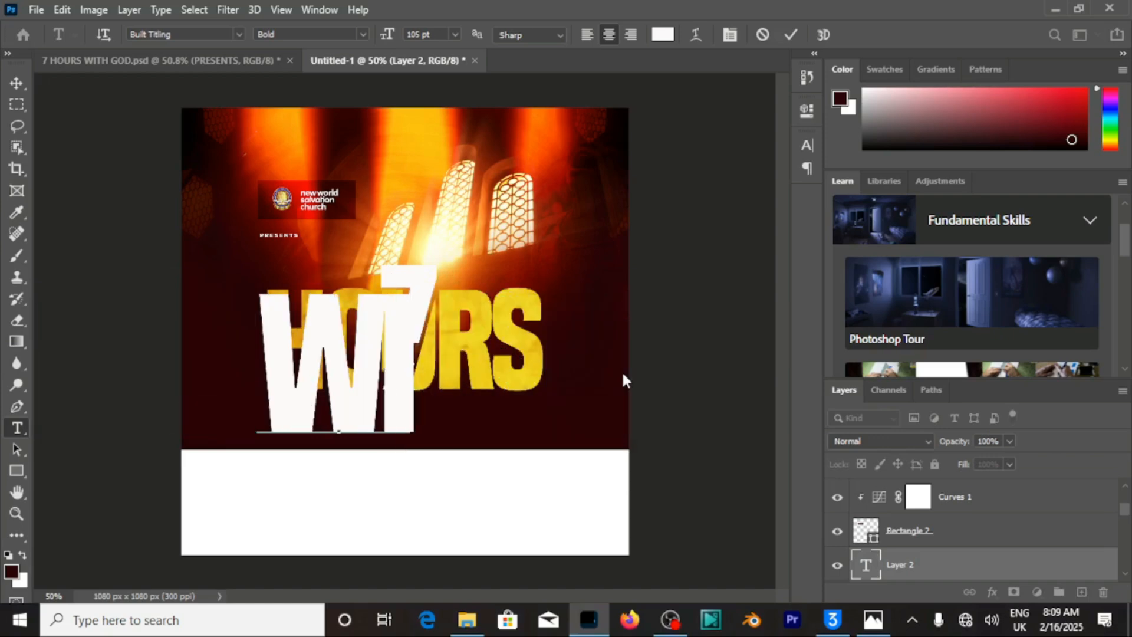
pyautogui.write('TH ')
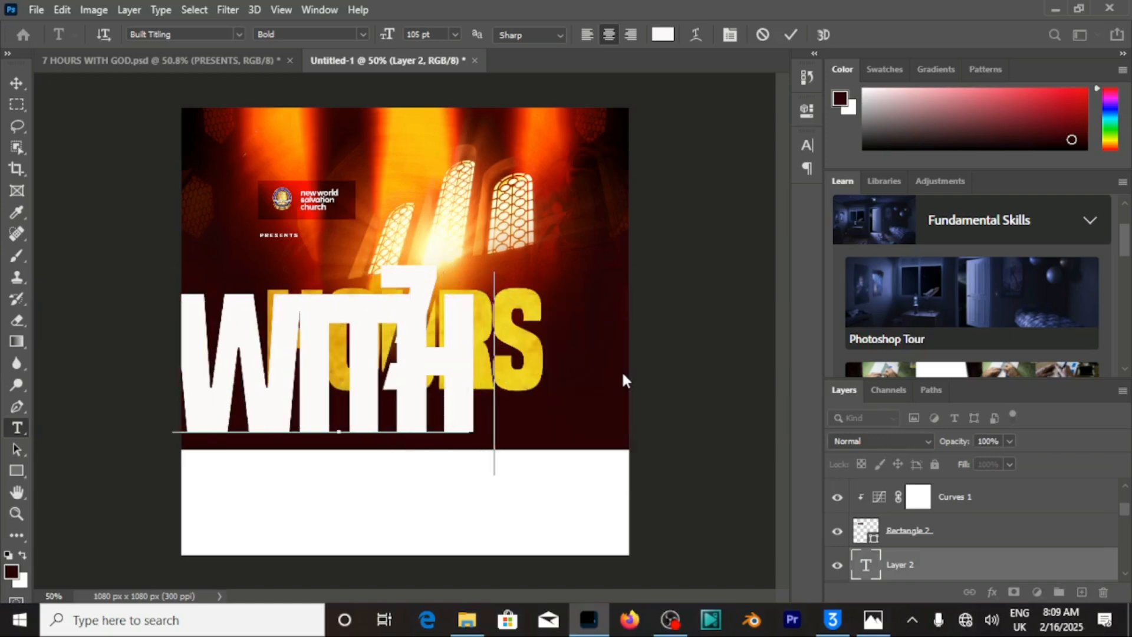
pyautogui.write('GOD')
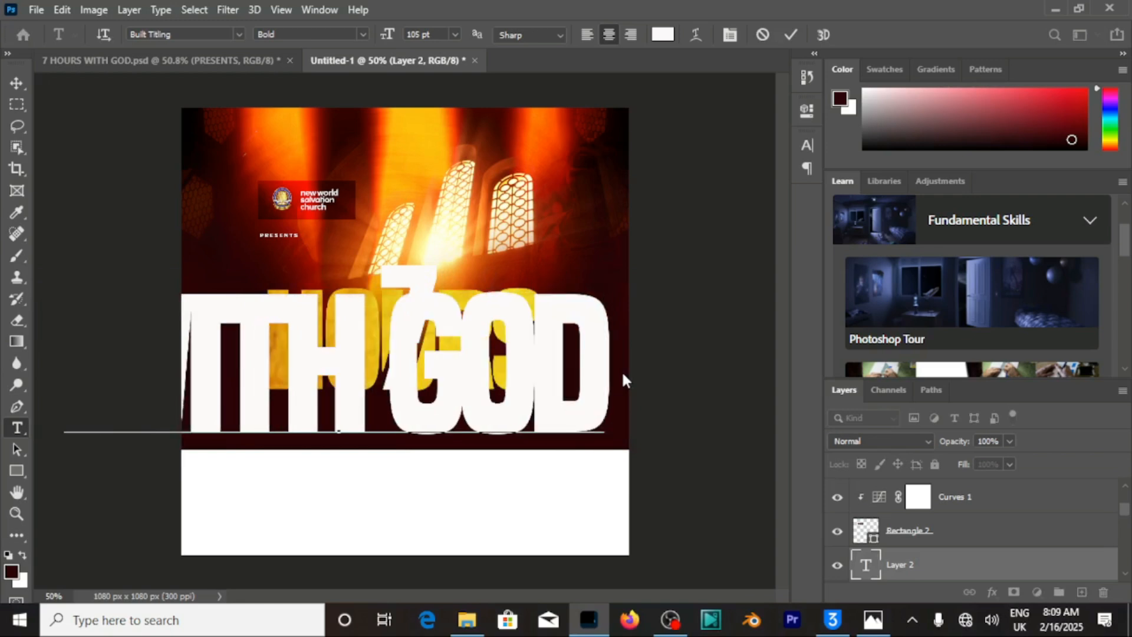
# Format all of the WITH GOD text as 27 pt MTN Brighter Sans Regular Italic in all caps
pyautogui.hotkey('ctrl', 'a')
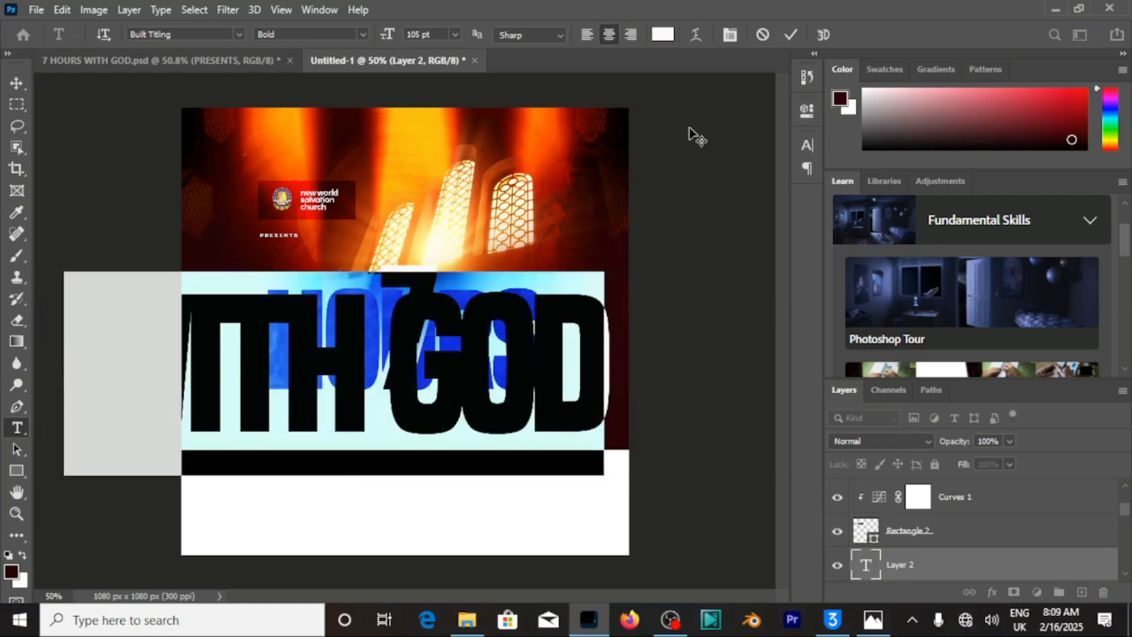
pyautogui.click(730, 35)
pyautogui.moveTo(617, 194); pyautogui.dragTo(562, 193)
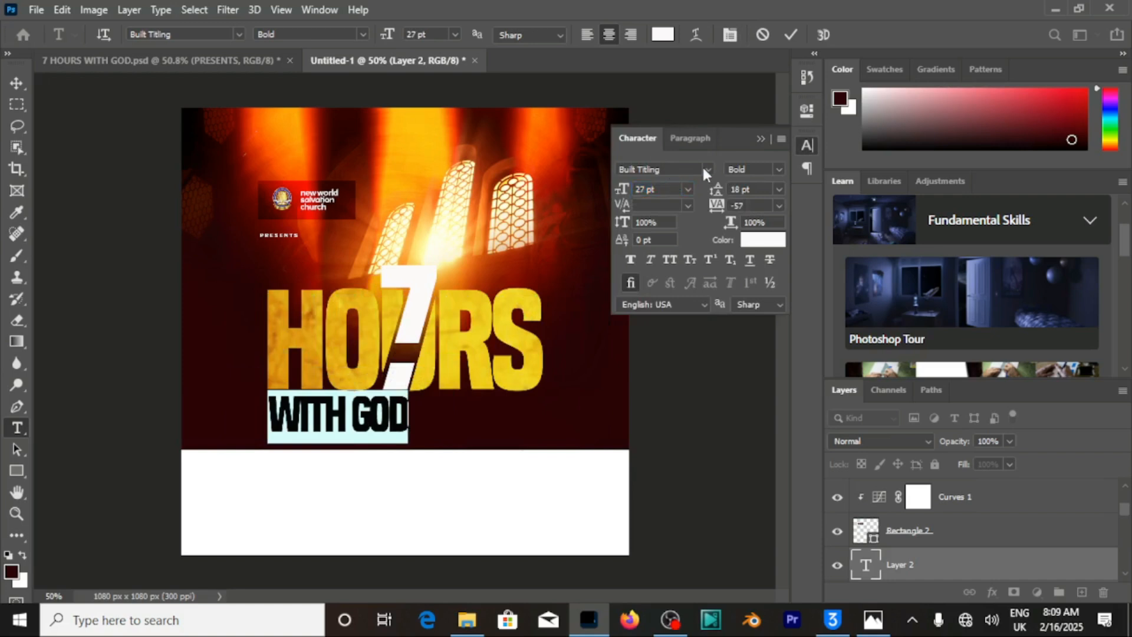
pyautogui.click(707, 169)
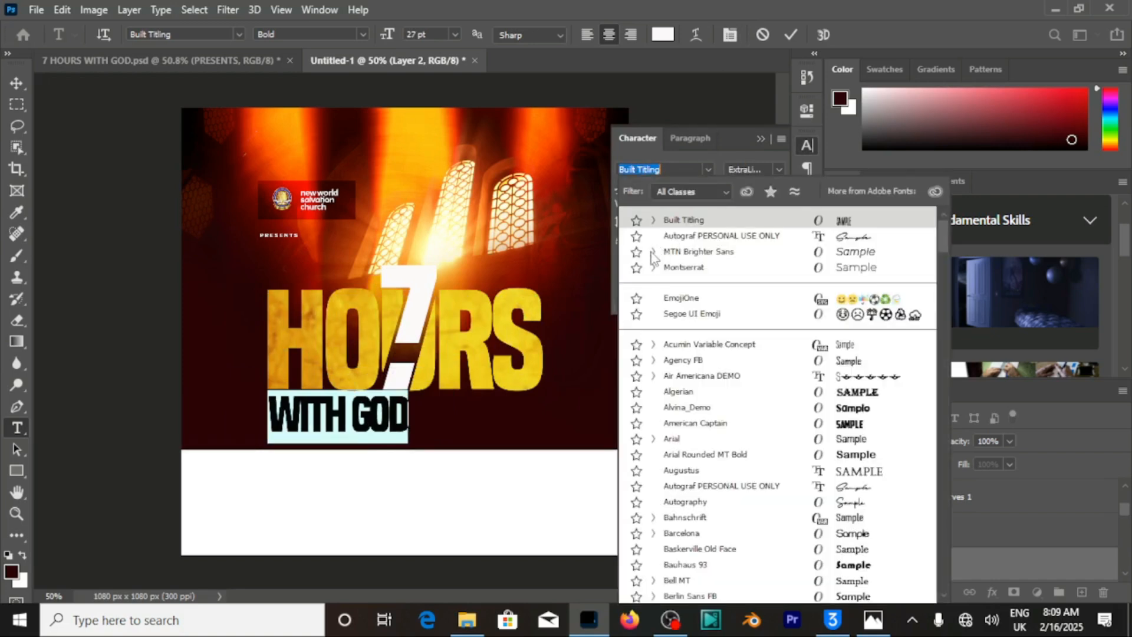
pyautogui.click(678, 252)
pyautogui.click(653, 252)
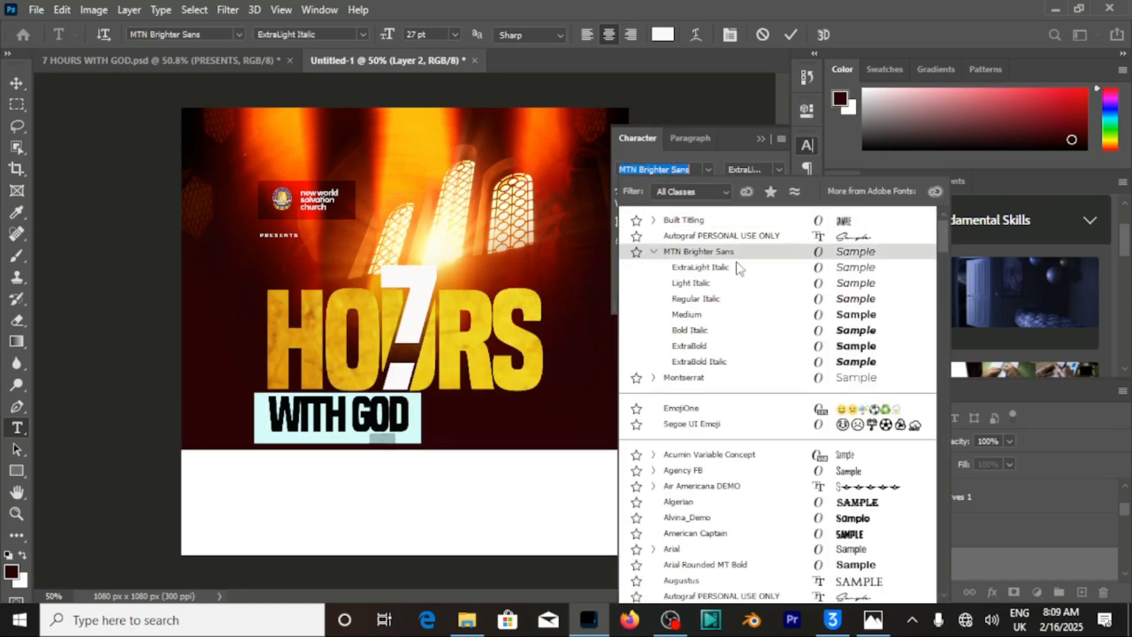
pyautogui.click(851, 303)
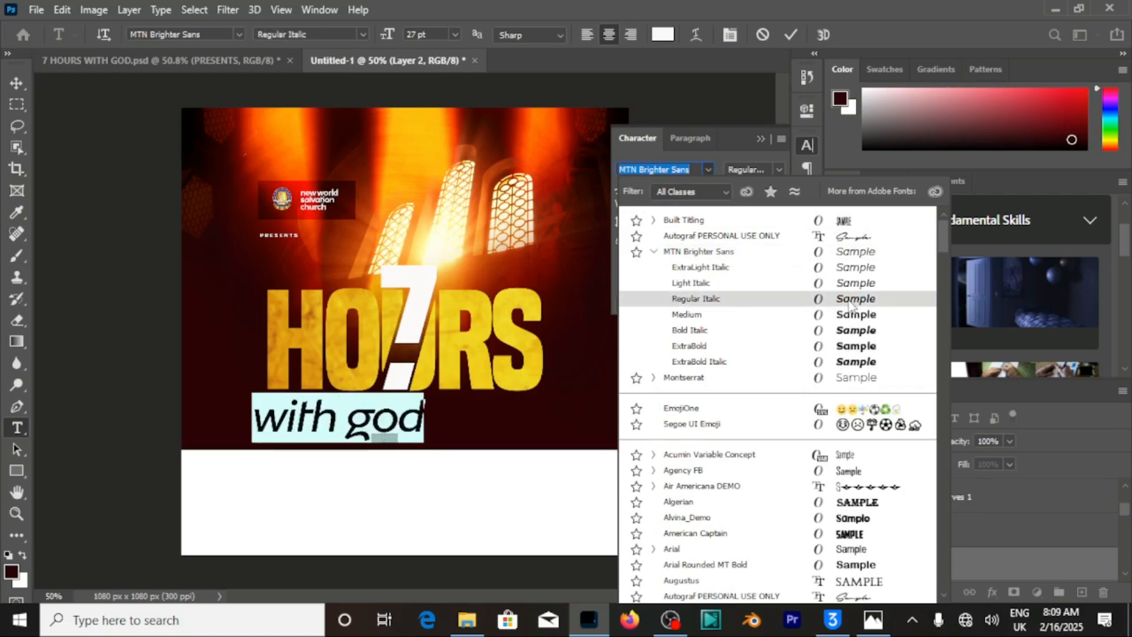
pyautogui.click(851, 317)
pyautogui.click(849, 299)
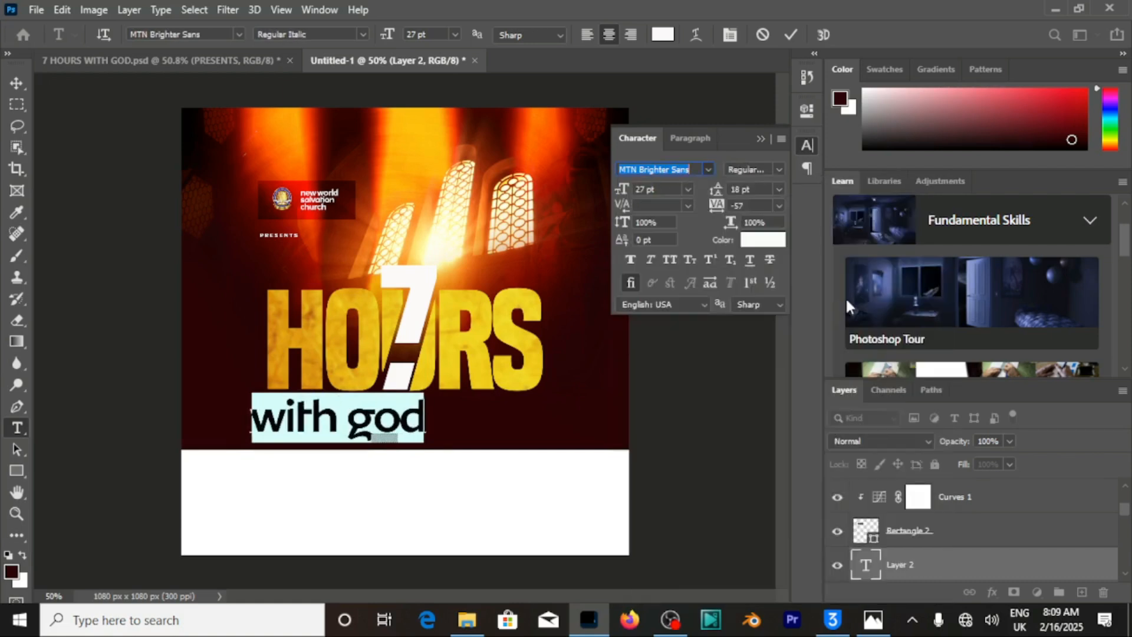
pyautogui.click(671, 260)
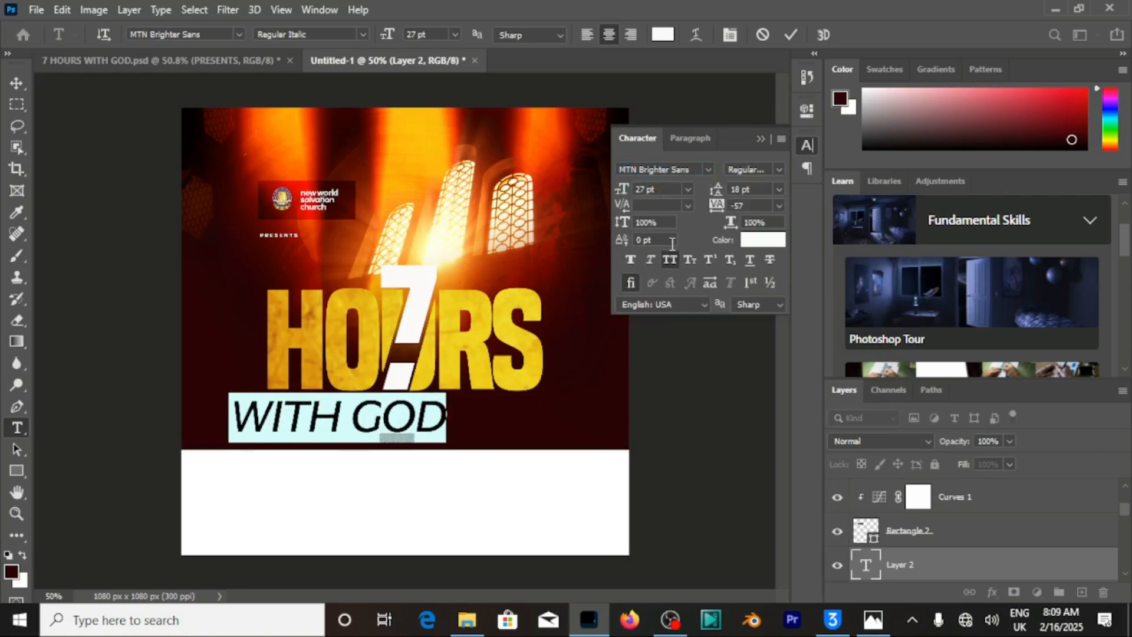
# Reduce the WITH GOD text size to 24 pt and commit the text edit
pyautogui.moveTo(625, 190); pyautogui.dragTo(618, 190)
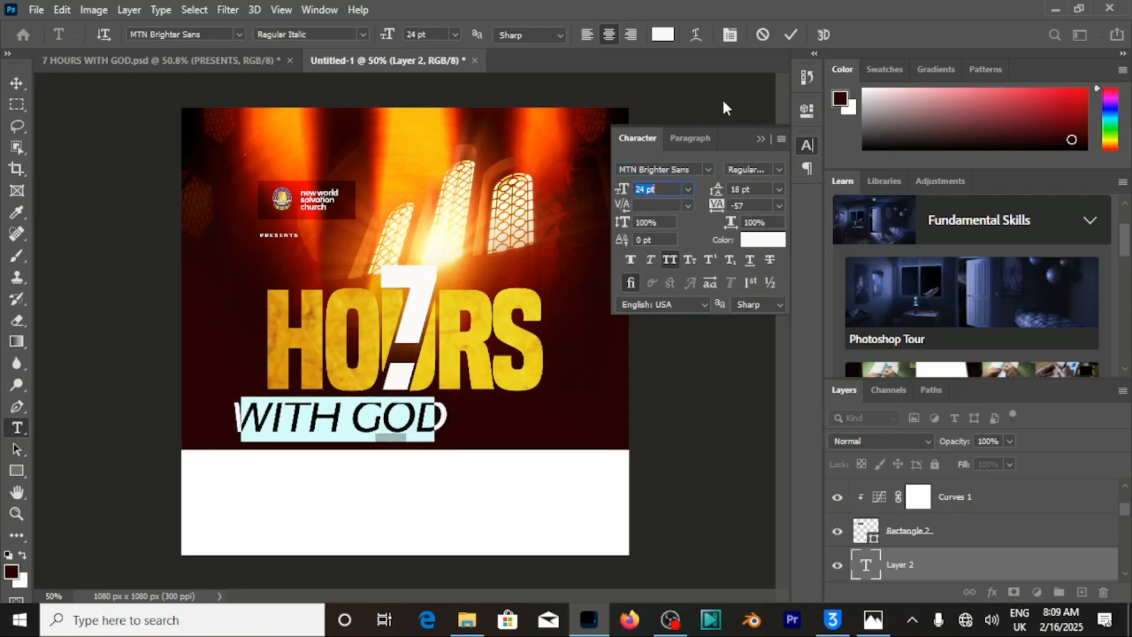
pyautogui.click(622, 190)
pyautogui.click(788, 35)
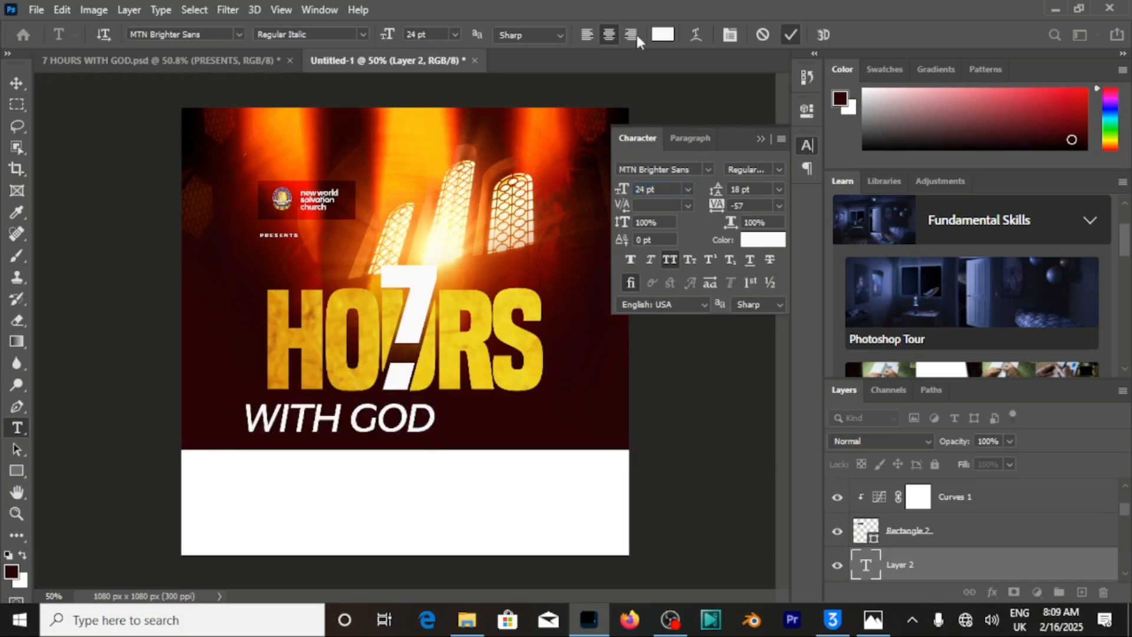
# Center the WITH GOD text horizontally on the canvas and clear the selection
pyautogui.click(16, 83)
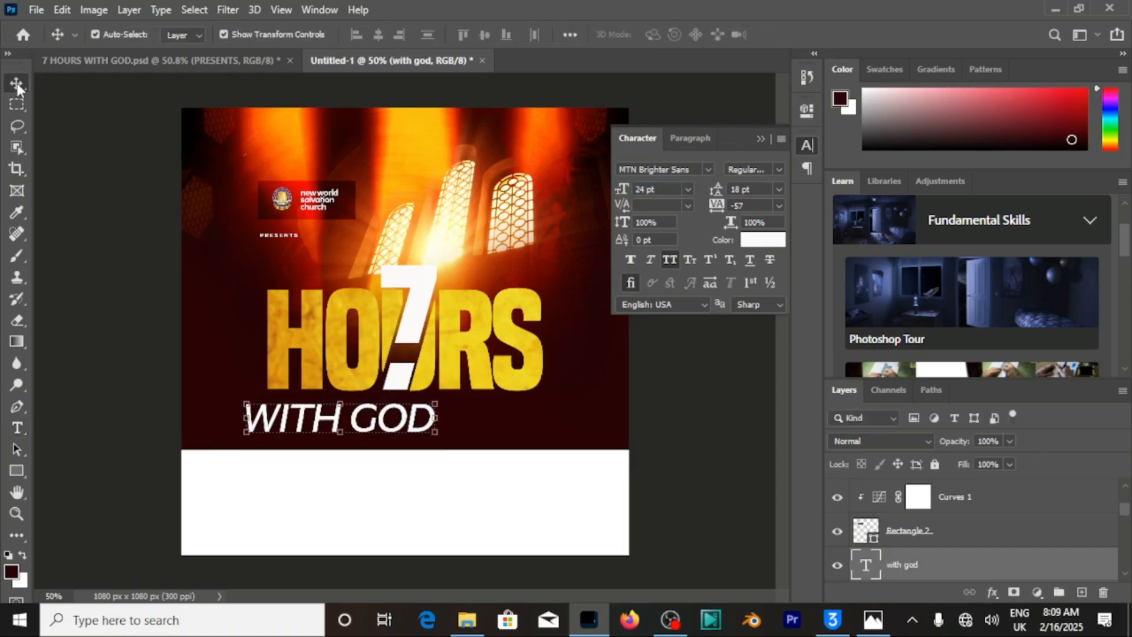
pyautogui.hotkey('ctrl', 'a')
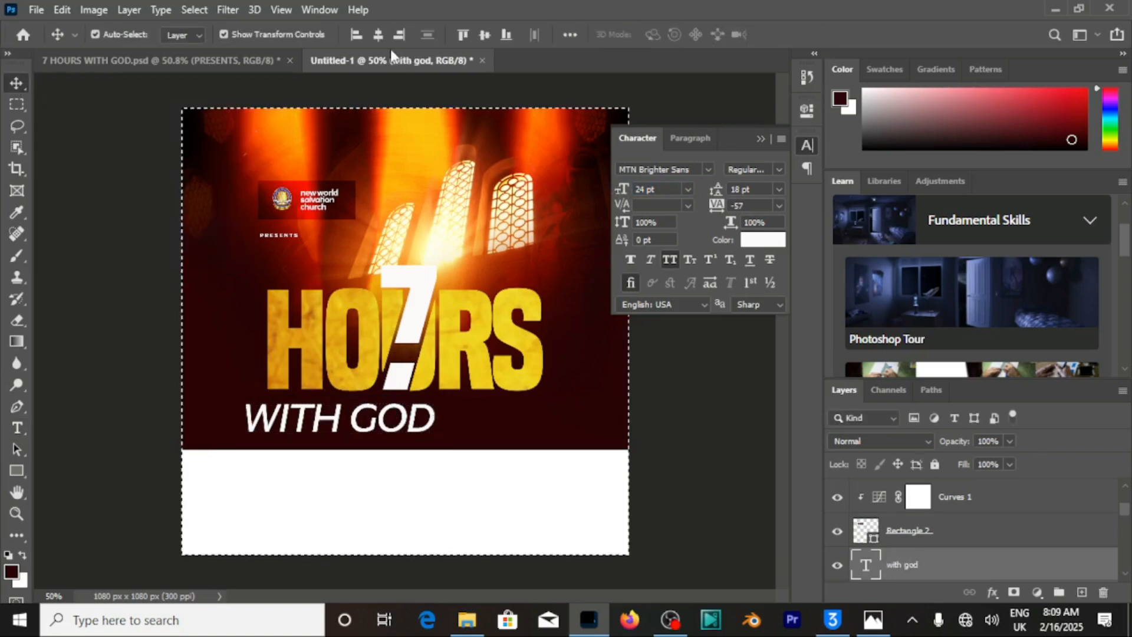
pyautogui.click(374, 38)
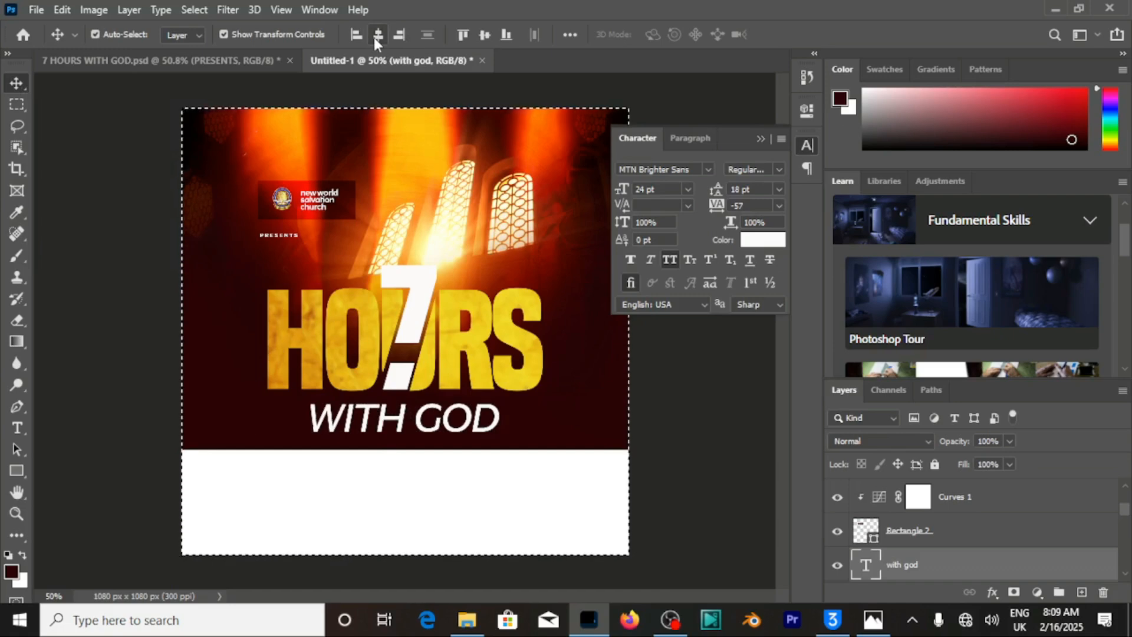
pyautogui.hotkey('ctrl', 'd')
# Nudge the WITH GOD text up so it sits just beneath the HOURS title
pyautogui.press('Up')
pyautogui.press('Up')
pyautogui.press('Up')
pyautogui.press('Up')
pyautogui.press('Up')
pyautogui.press('Up')
pyautogui.press('Up')
pyautogui.press('Up')
pyautogui.press('Up')
pyautogui.press('Up')
pyautogui.press('Up')
pyautogui.press('Up')
pyautogui.press('Up')
pyautogui.press('Up')
pyautogui.press('Up')
pyautogui.press('Up')
pyautogui.press('Up')
pyautogui.press('Up')
pyautogui.press('Up')
pyautogui.press('Up')
pyautogui.press('Up')
pyautogui.press('Up')
pyautogui.press('Up')
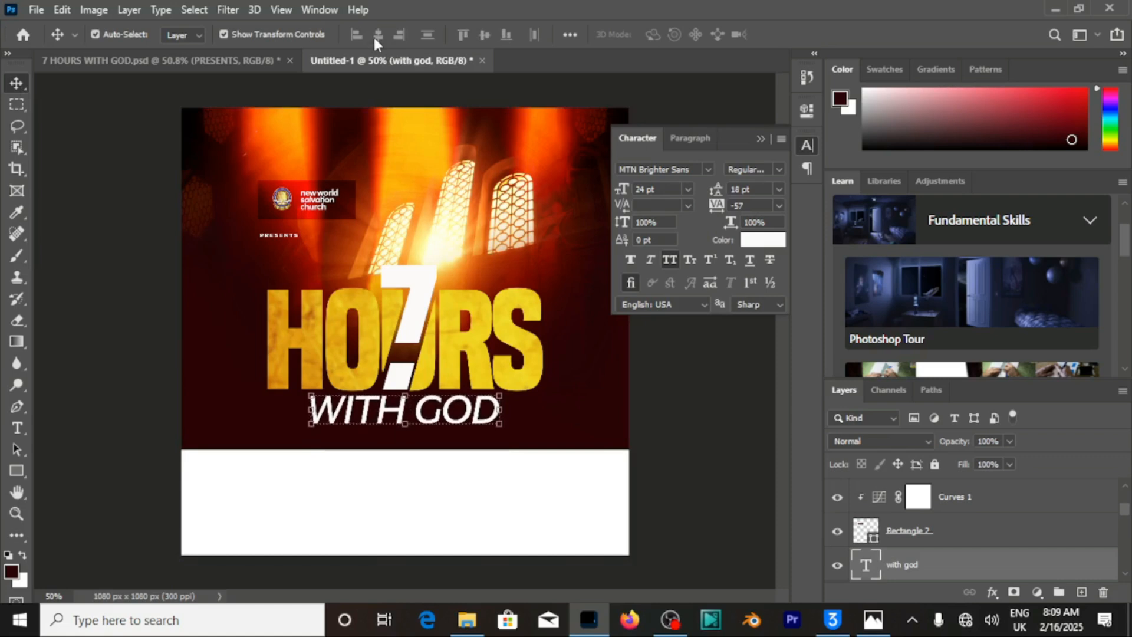
# Set the WITH GOD text size to 21 pt and align it to the canvas's horizontal center
pyautogui.moveTo(620, 190); pyautogui.dragTo(616, 190)
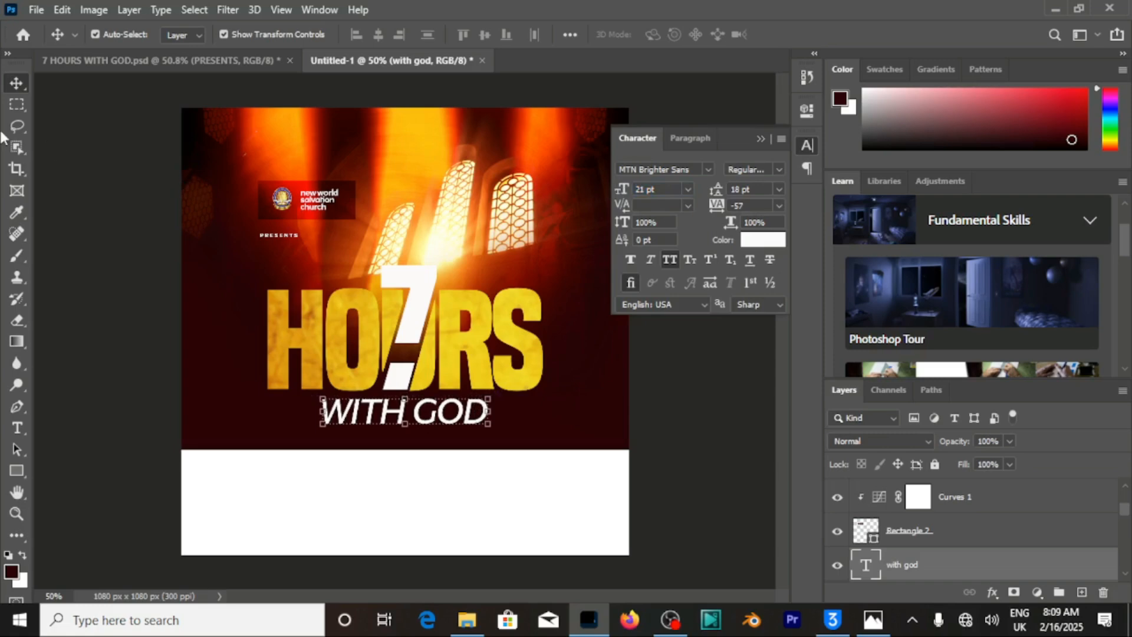
pyautogui.click(95, 34)
pyautogui.hotkey('ctrl', 'a')
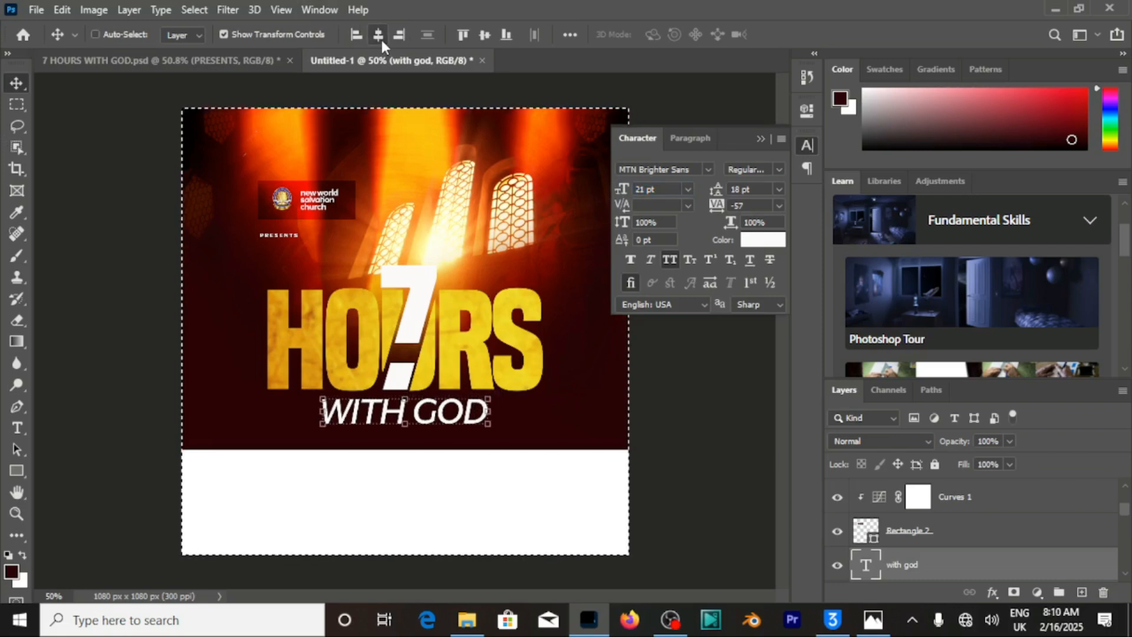
pyautogui.hotkey('ctrl', 'd')
# Nudge the resized WITH GOD text slightly further up toward the HOURS title
pyautogui.press('Up')
pyautogui.press('Up')
pyautogui.press('Up')
pyautogui.press('Up')
pyautogui.press('Up')
pyautogui.press('Up')
pyautogui.press('Up')
pyautogui.press('Up')
pyautogui.press('Up')
pyautogui.press('Up')
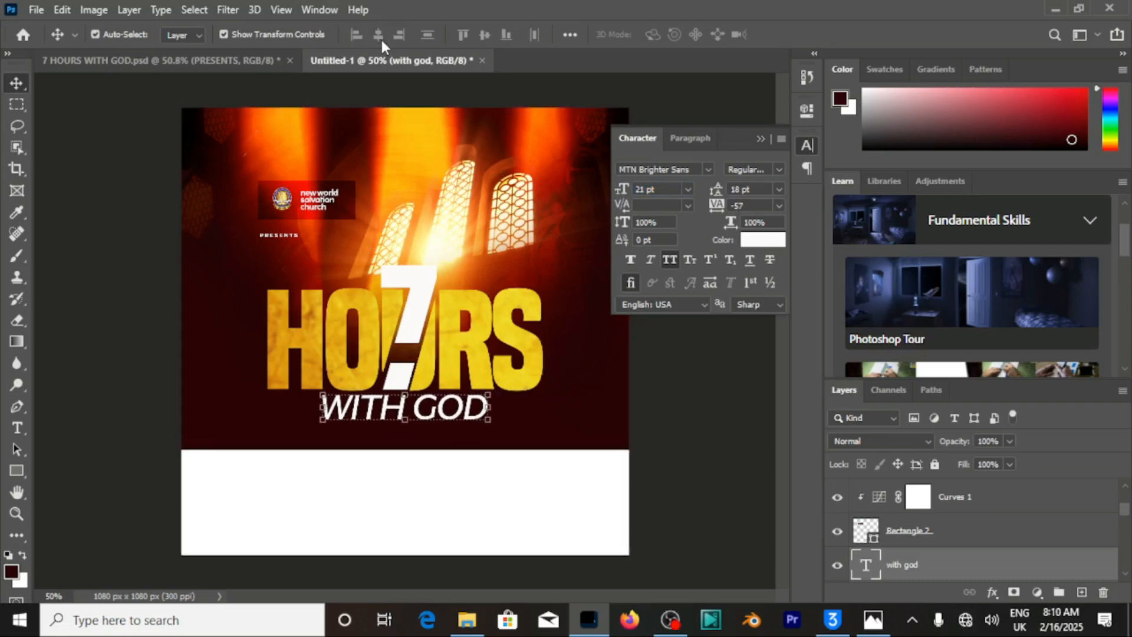
# Copy the SATURDAY 24 MARCH 2024 text from 7 HOURS WITH GOD.psd into Untitled-1's white rectangle and center it horizontally on the canvas
pyautogui.click(245, 59)
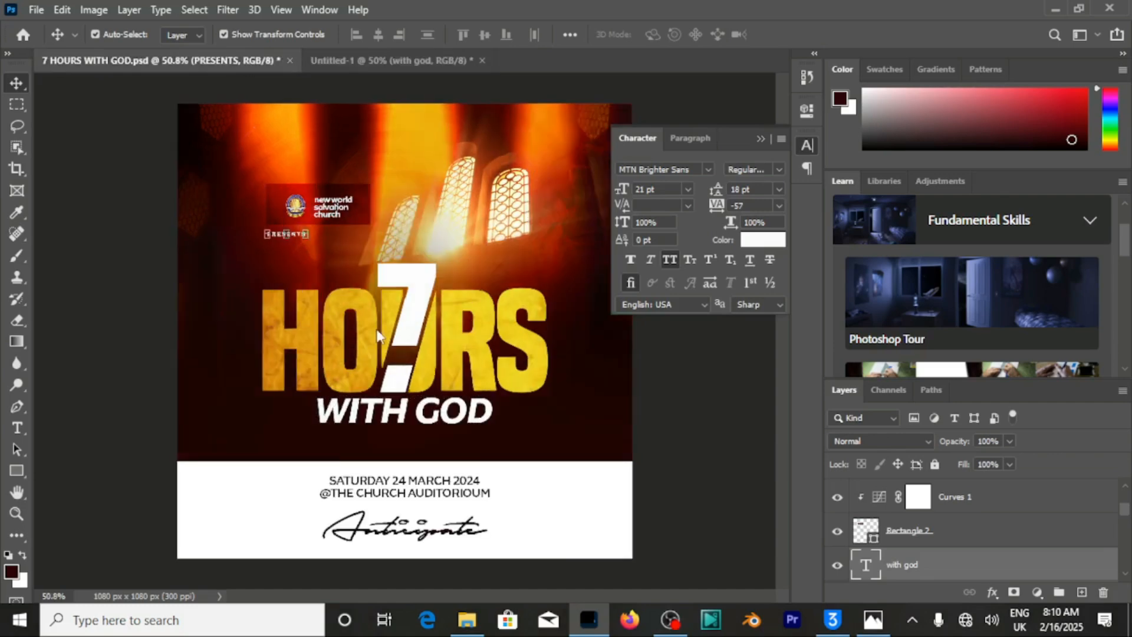
pyautogui.click(446, 485)
pyautogui.moveTo(520, 504); pyautogui.dragTo(416, 482)
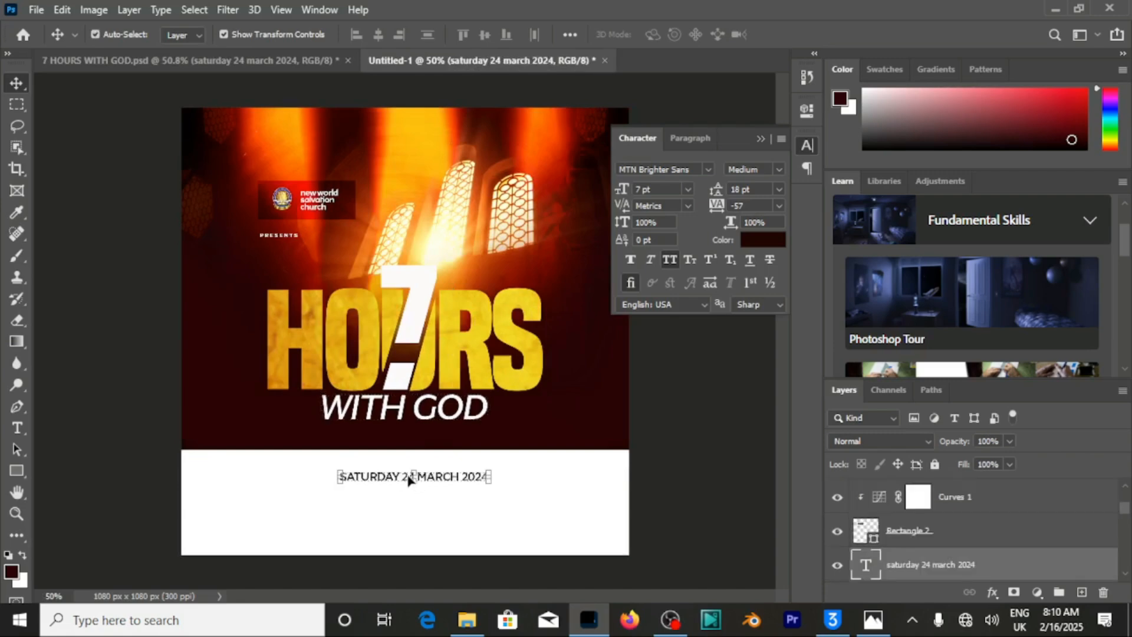
pyautogui.press('ctrl')
pyautogui.hotkey('ctrl', 'a')
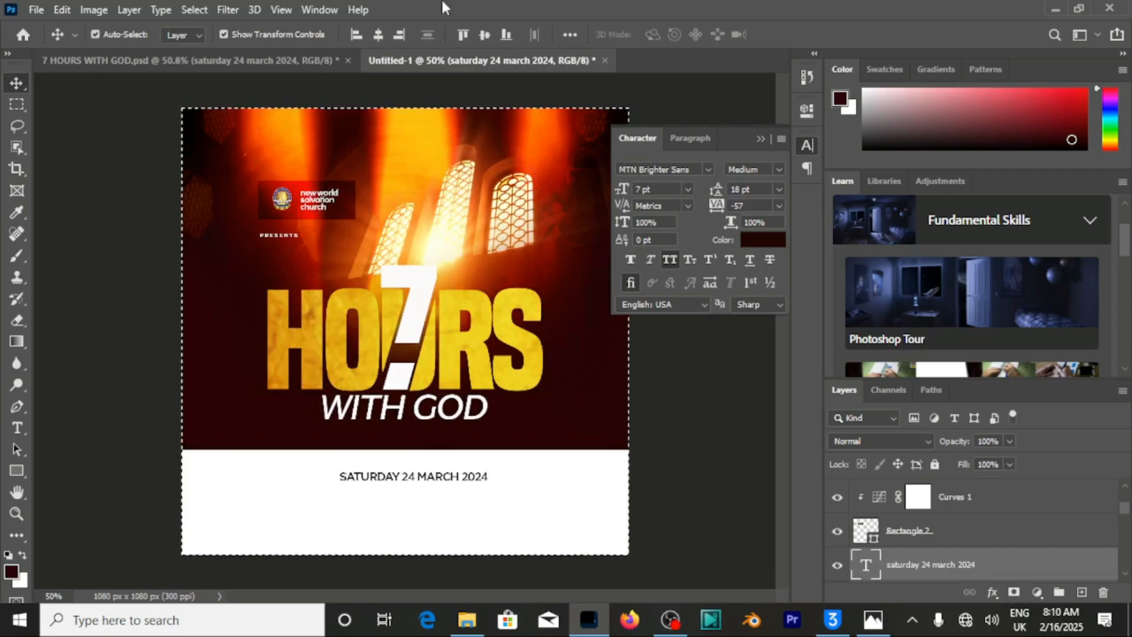
pyautogui.click(384, 37)
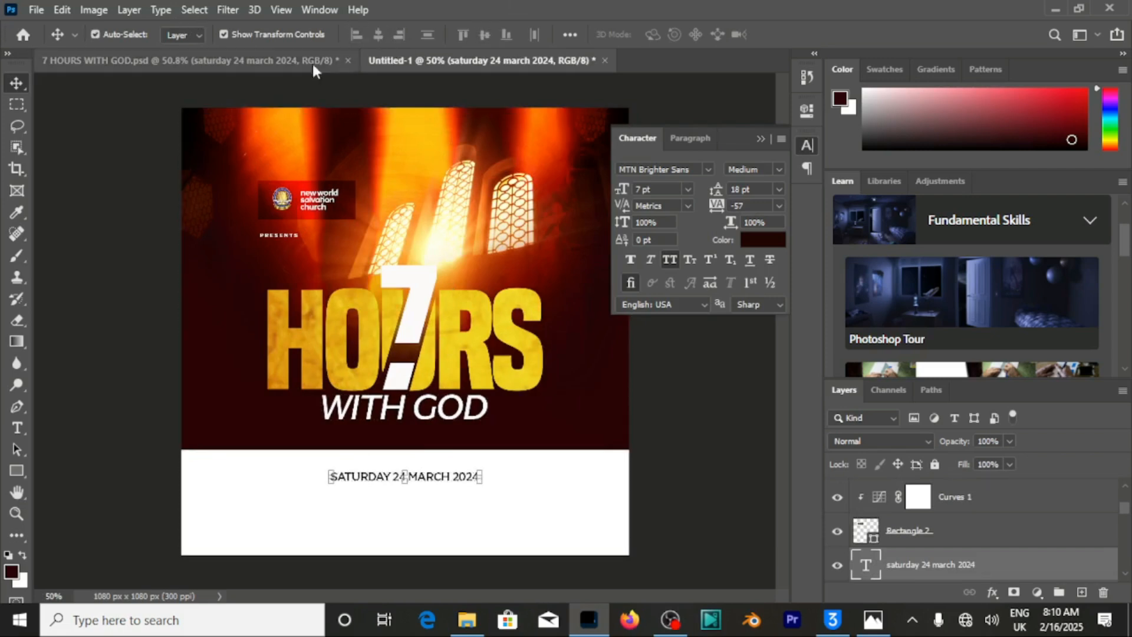
pyautogui.click(275, 59)
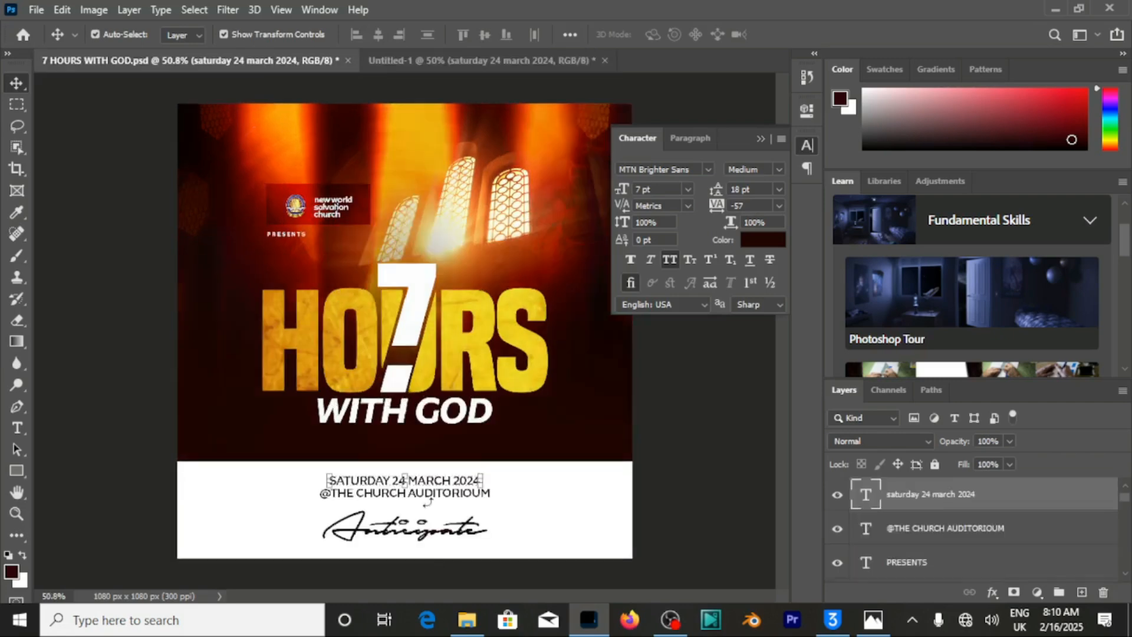
pyautogui.click(706, 515)
pyautogui.moveTo(467, 495); pyautogui.dragTo(422, 507)
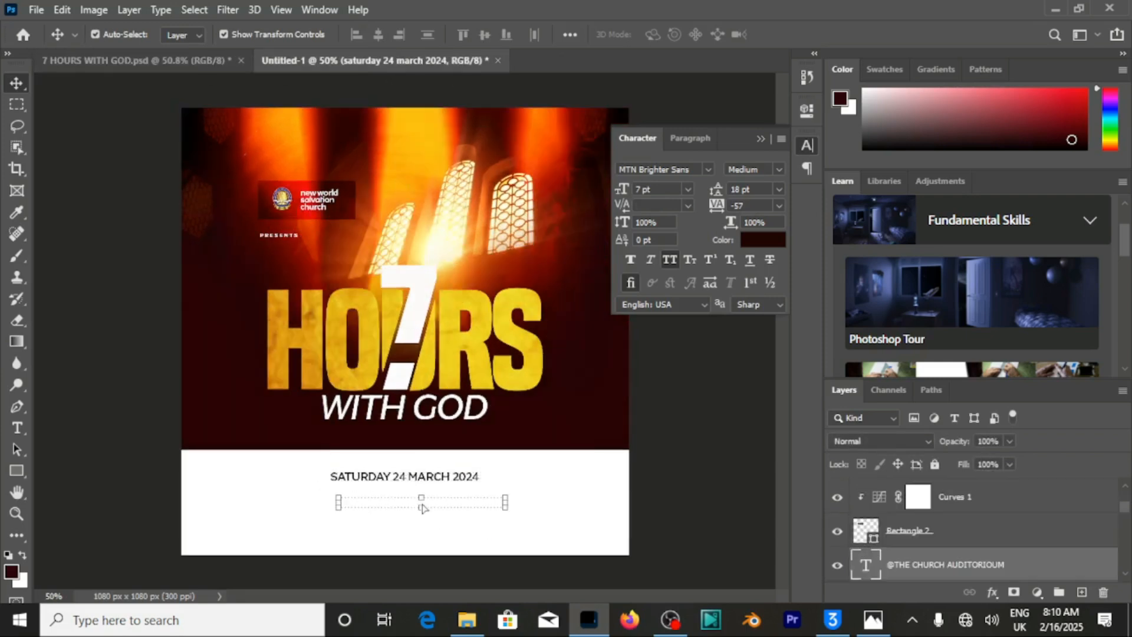
pyautogui.hotkey('ctrl', 'a')
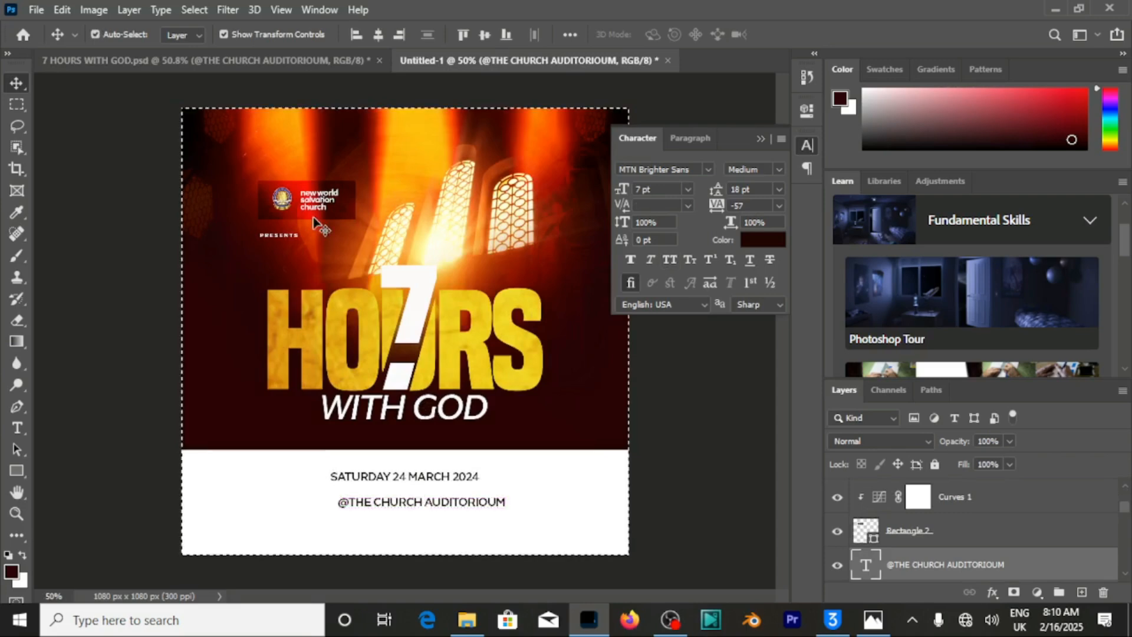
pyautogui.click(375, 35)
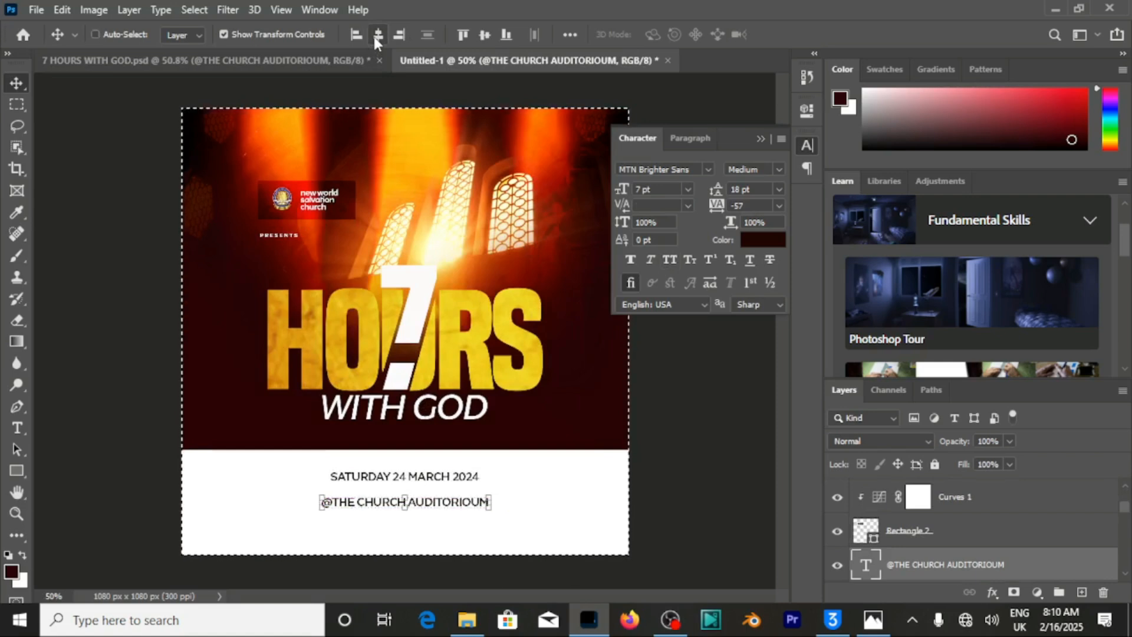
pyautogui.hotkey('ctrl', 'd')
pyautogui.hotkey('shift', 'Up')
pyautogui.hotkey('shift', 'Up')
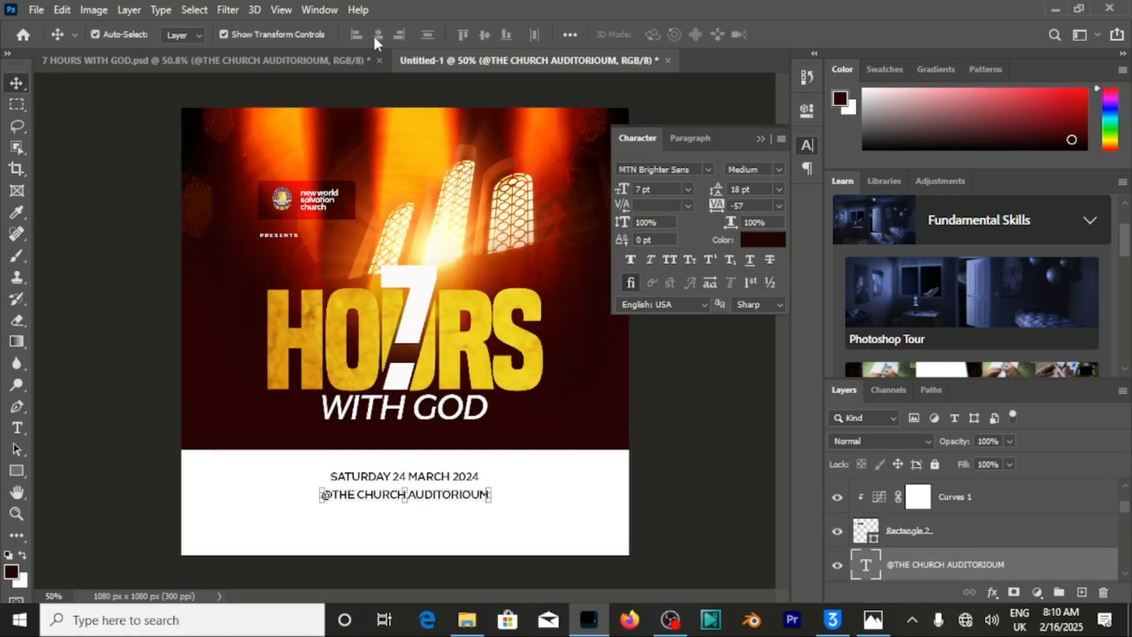
# Copy the Anticipate signature text from 7 HOURS WITH GOD.psd into Untitled-1 below the venue line and center it horizontally on the canvas
pyautogui.click(309, 59)
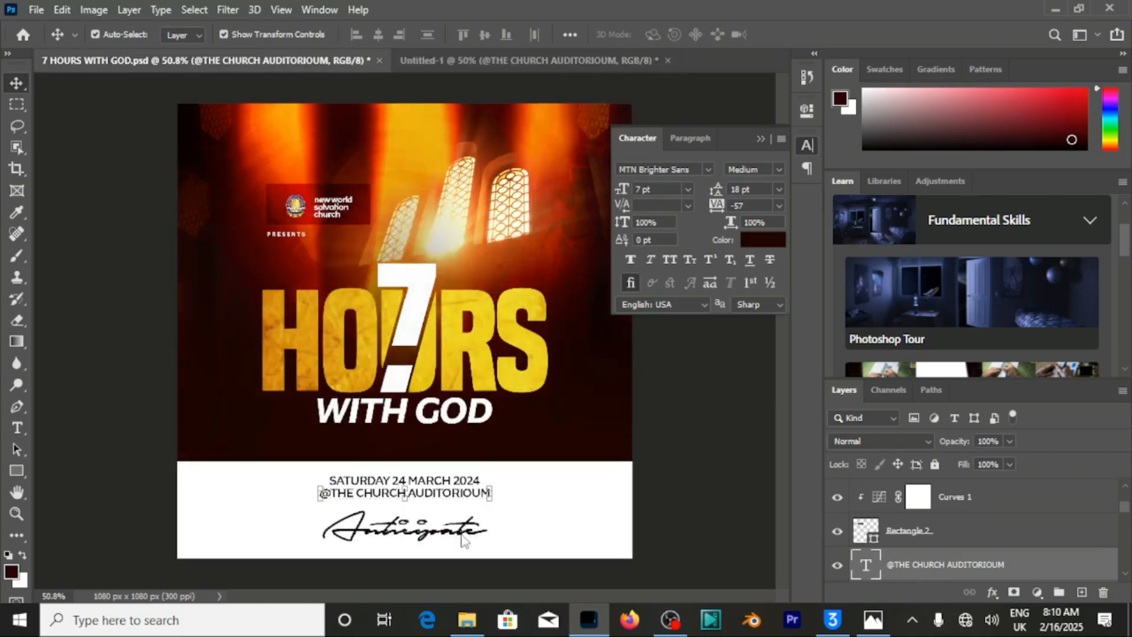
pyautogui.moveTo(433, 537)
pyautogui.mouseDown()
pyautogui.moveTo(448, 118)
pyautogui.moveTo(465, 40)
pyautogui.moveTo(426, 534)
pyautogui.mouseUp()
pyautogui.hotkey('ctrl', 'a')
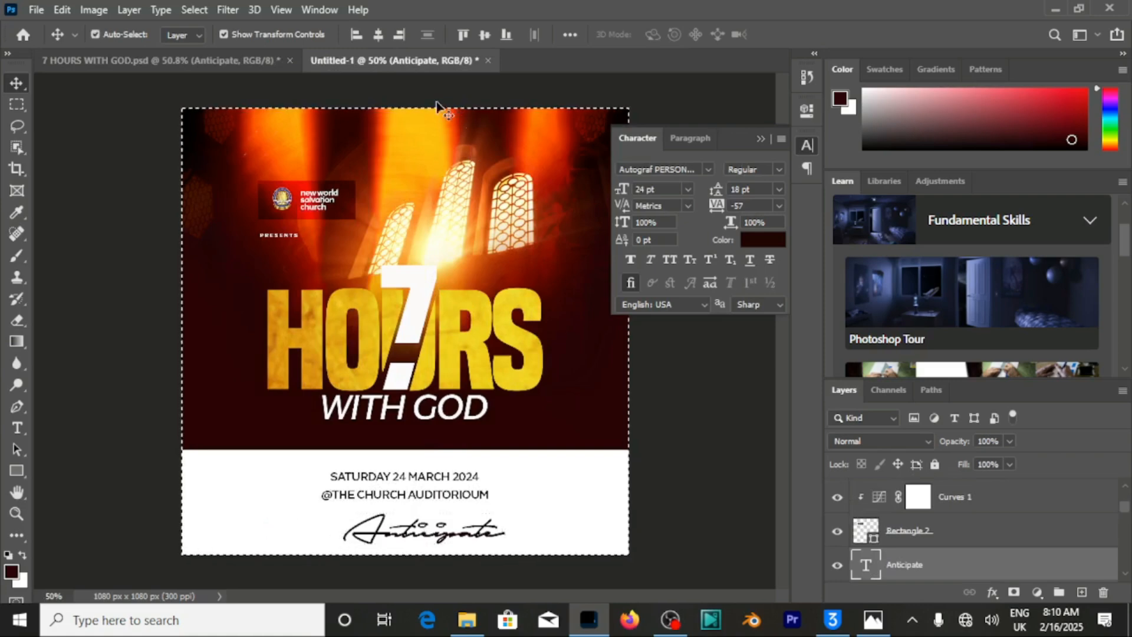
pyautogui.click(378, 35)
pyautogui.hotkey('ctrl', 'd')
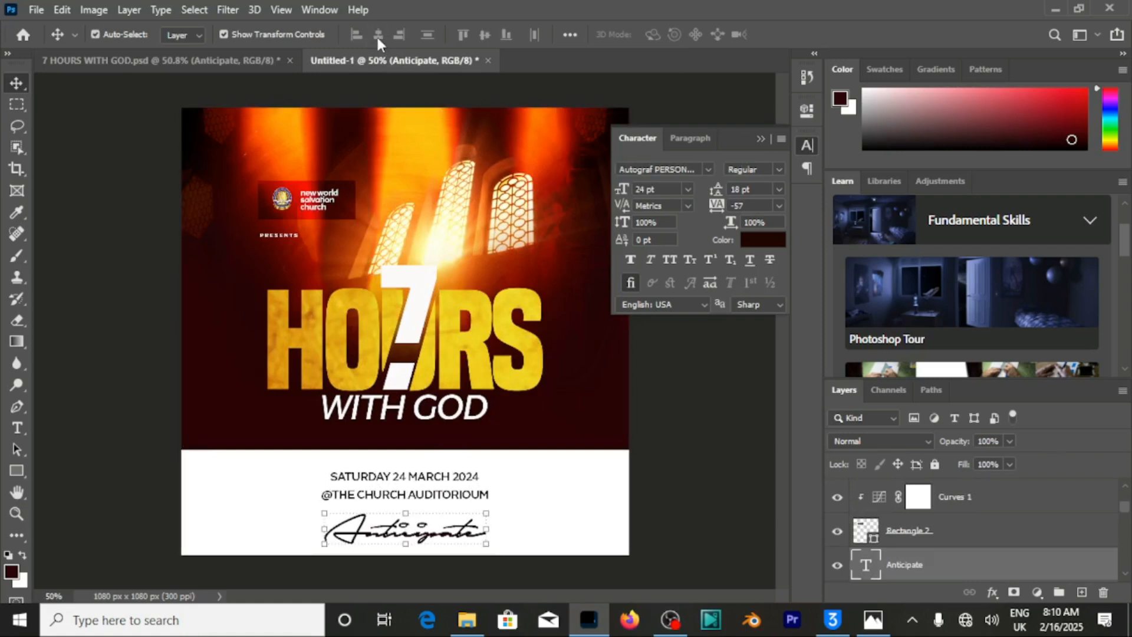